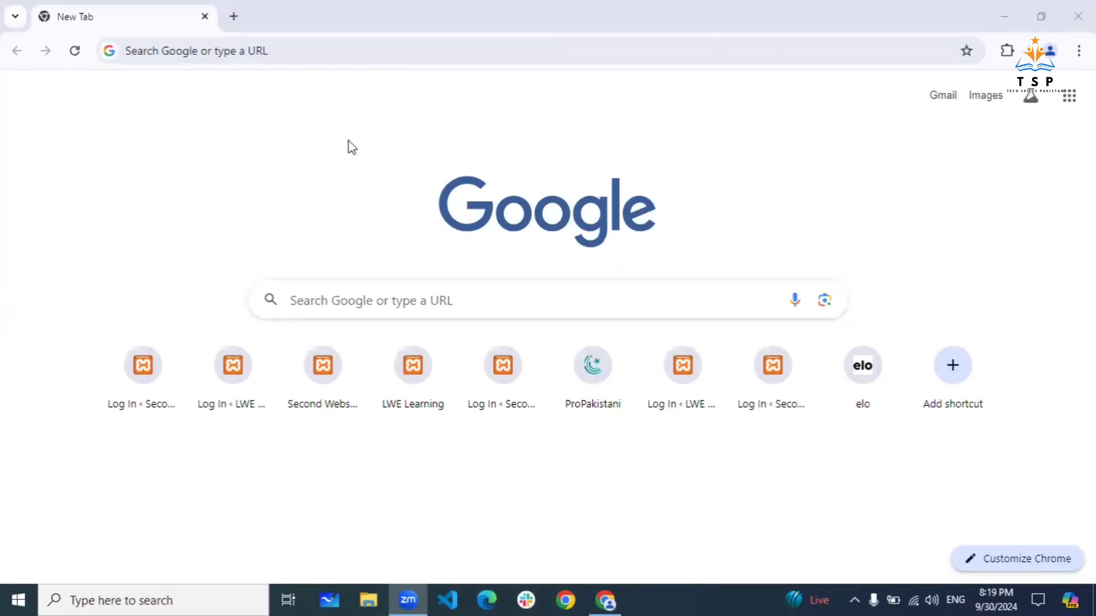
- Launch XAMPP Control Panel from Windows search, start Apache and MySQL, then minimize it
click(111, 598)
text(xamp)
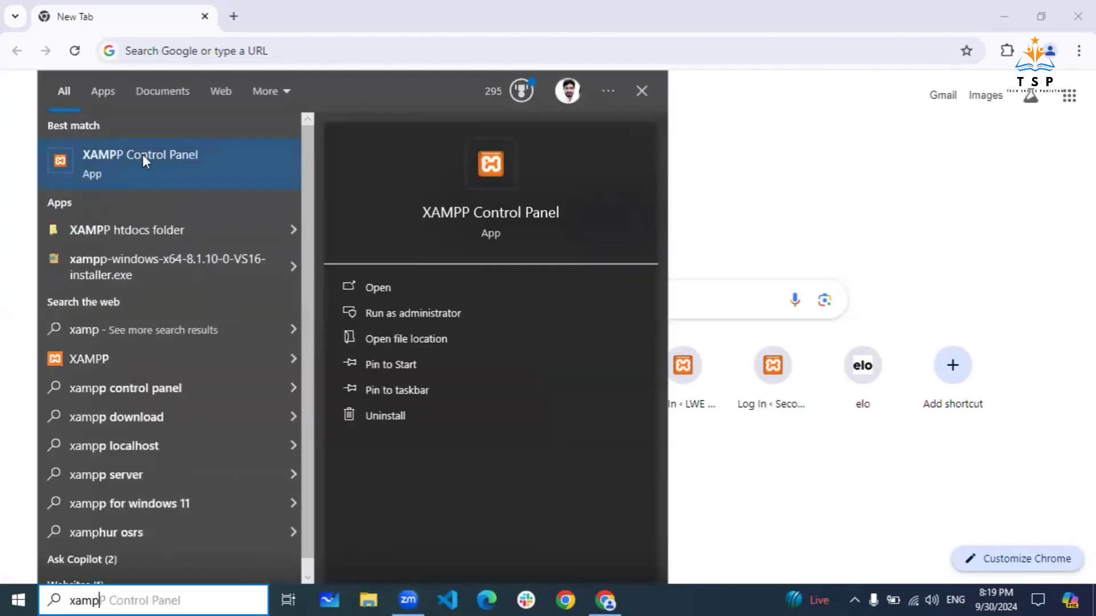
click(142, 154)
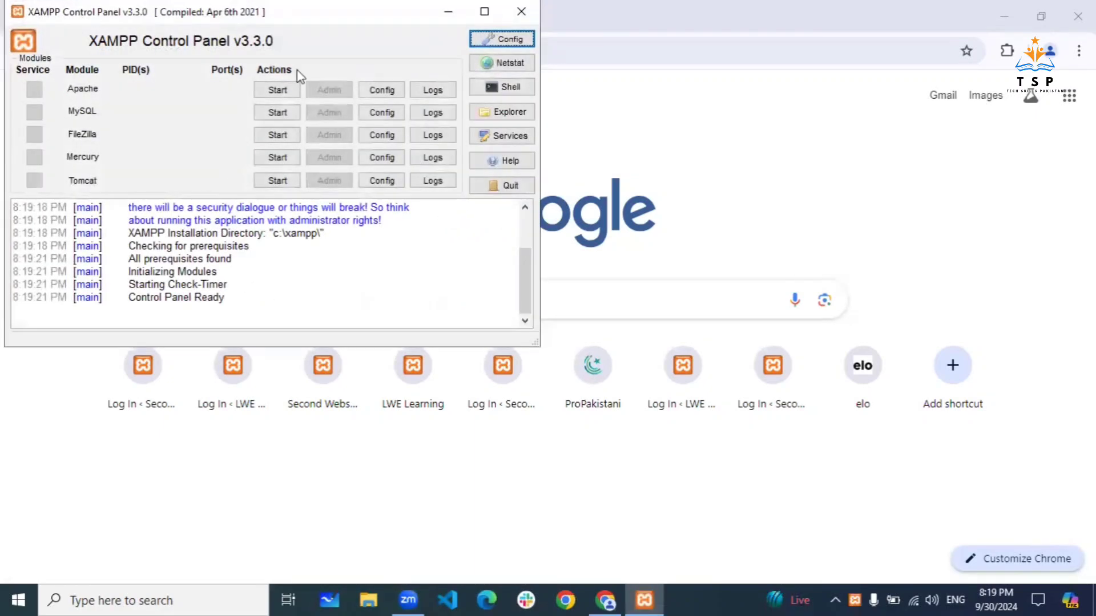
click(277, 90)
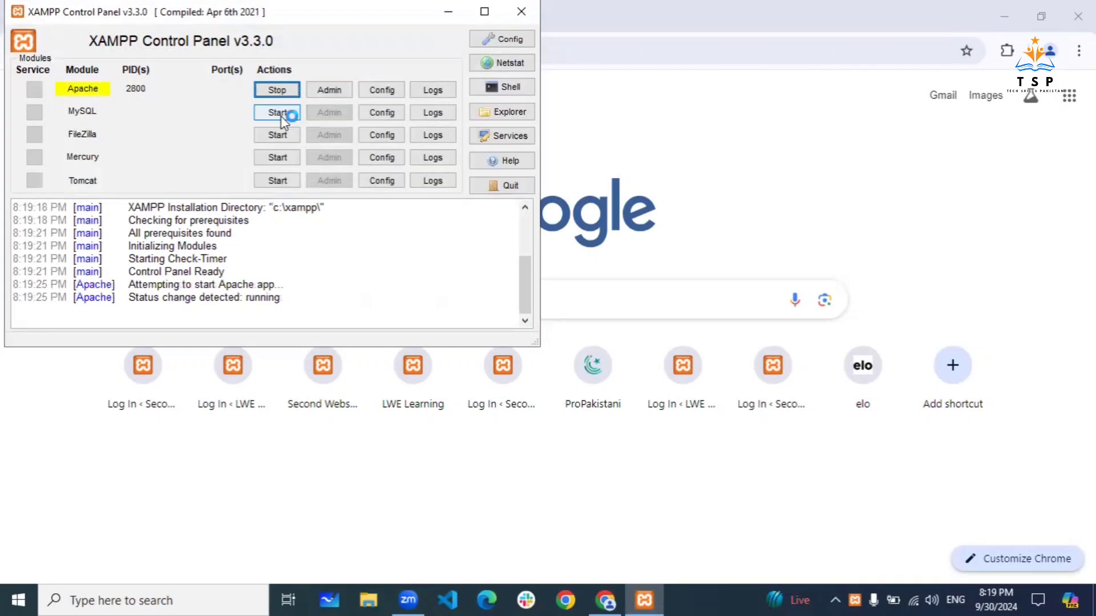
click(278, 113)
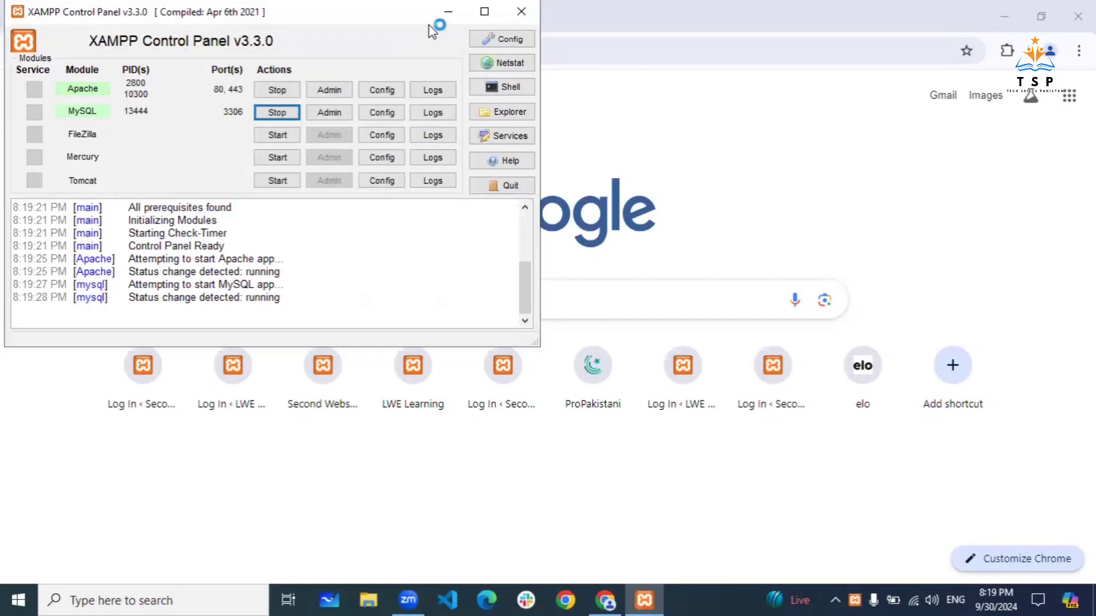
click(449, 14)
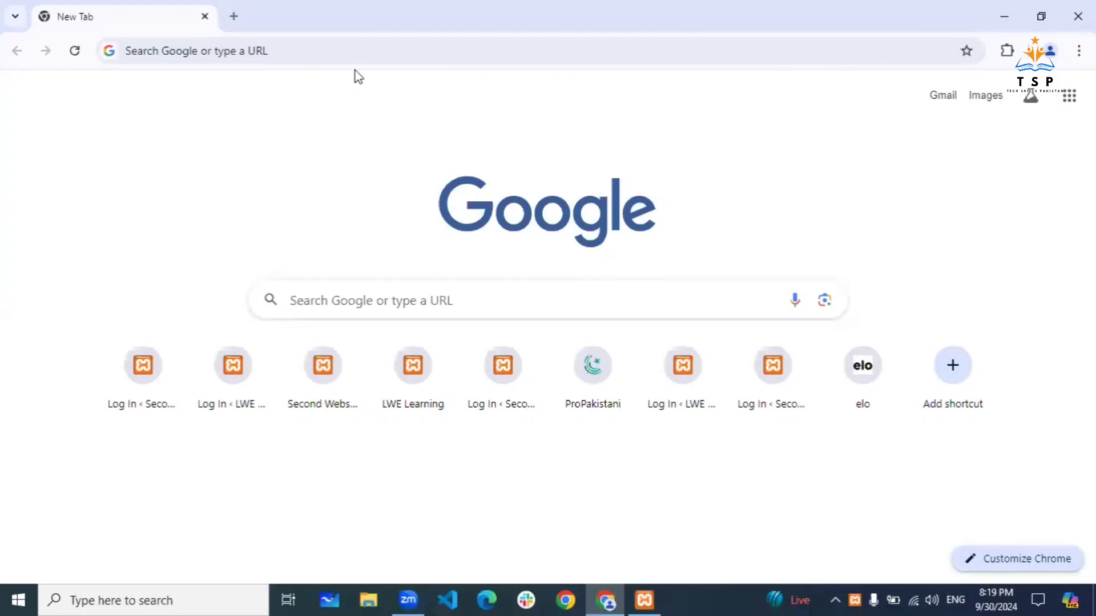
- Load localhost/batch108 in Chrome's address bar
click(365, 57)
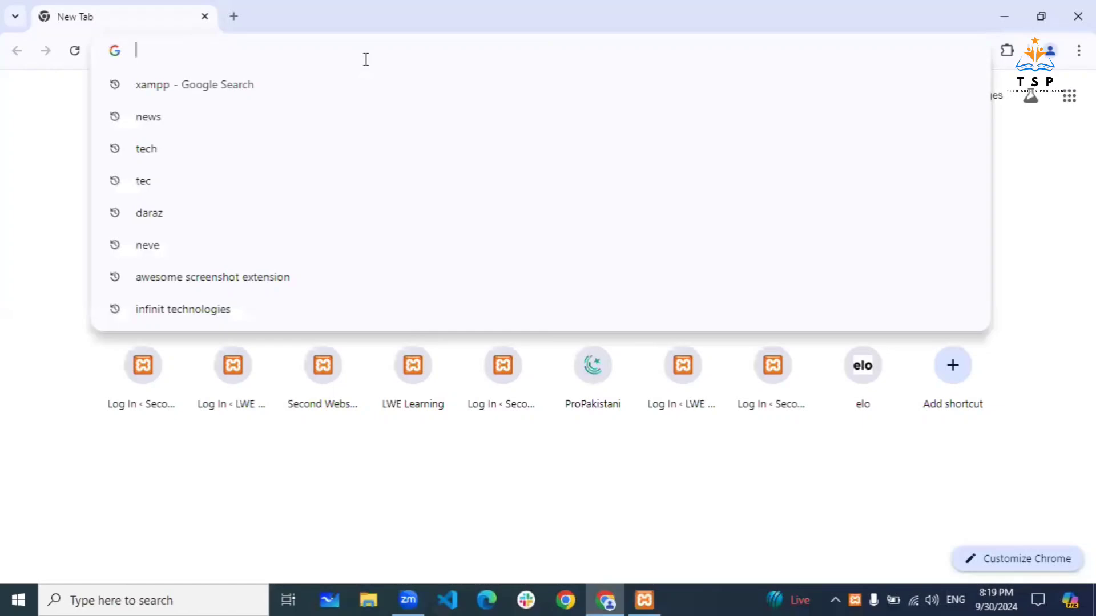
text(local)
key(Right)
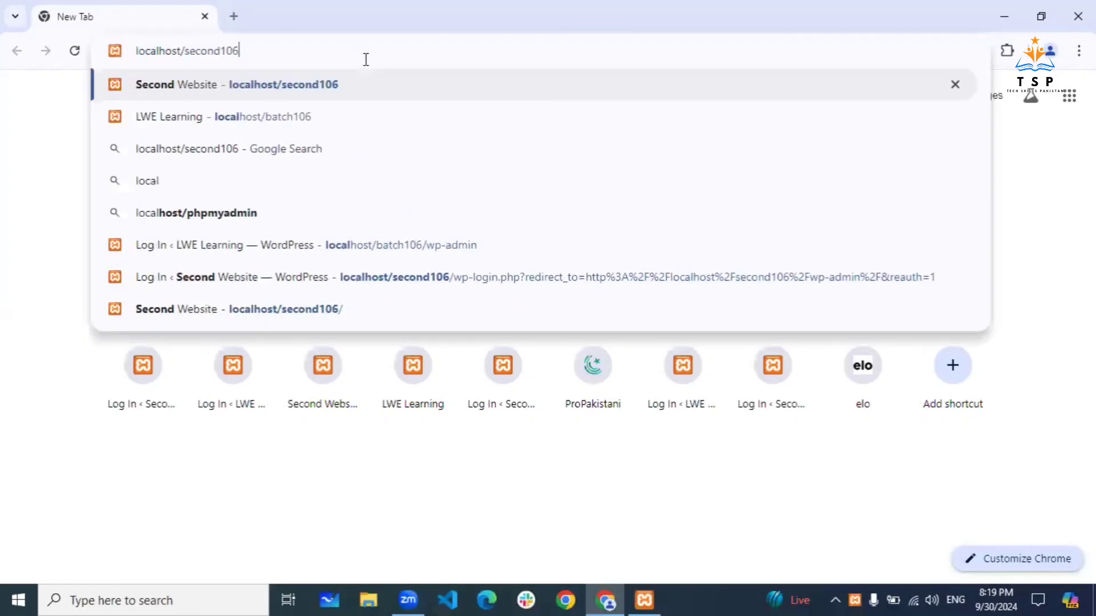
key(BackSpace)
key(BackSpace)
key(BackSpace)
key(BackSpace)
key(BackSpace)
key(BackSpace)
key(BackSpace)
key(BackSpace)
key(BackSpace)
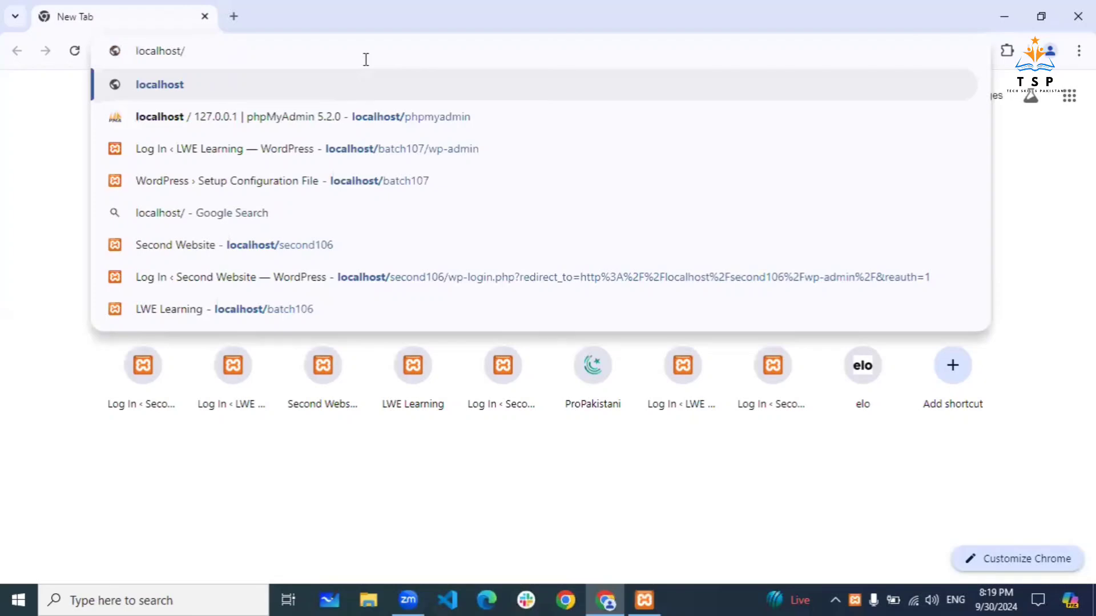
text(batch108)
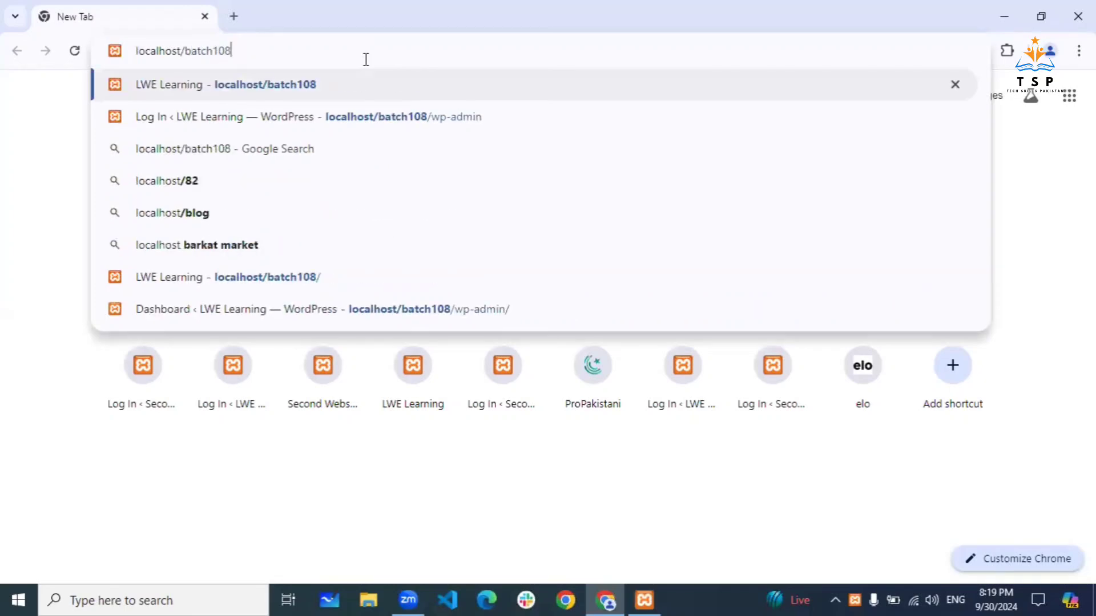
key(Return)
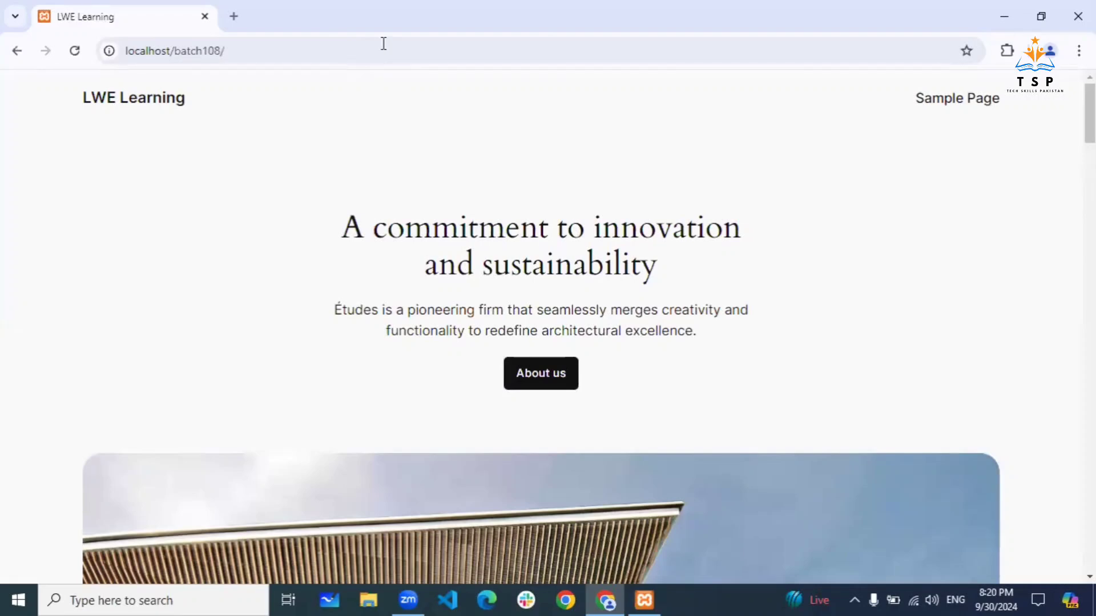
- Scroll the LWE Learning front page, then select its full address for copying
scroll(299, 298, down, 1)
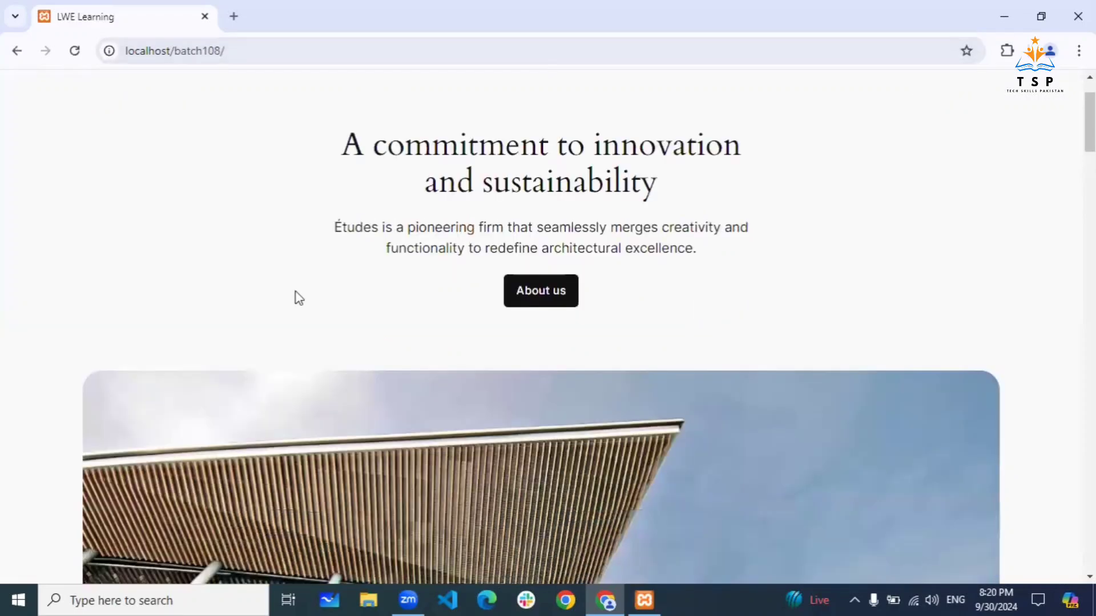
scroll(299, 297, down, 6)
scroll(299, 297, up, 7)
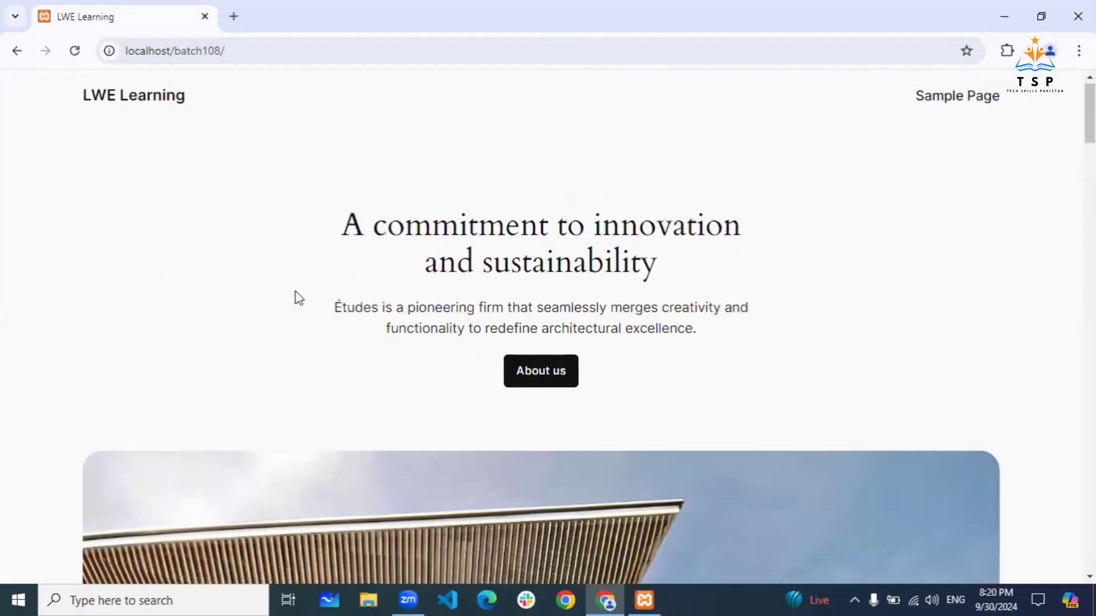
scroll(299, 298, down, 15)
scroll(297, 296, up, 15)
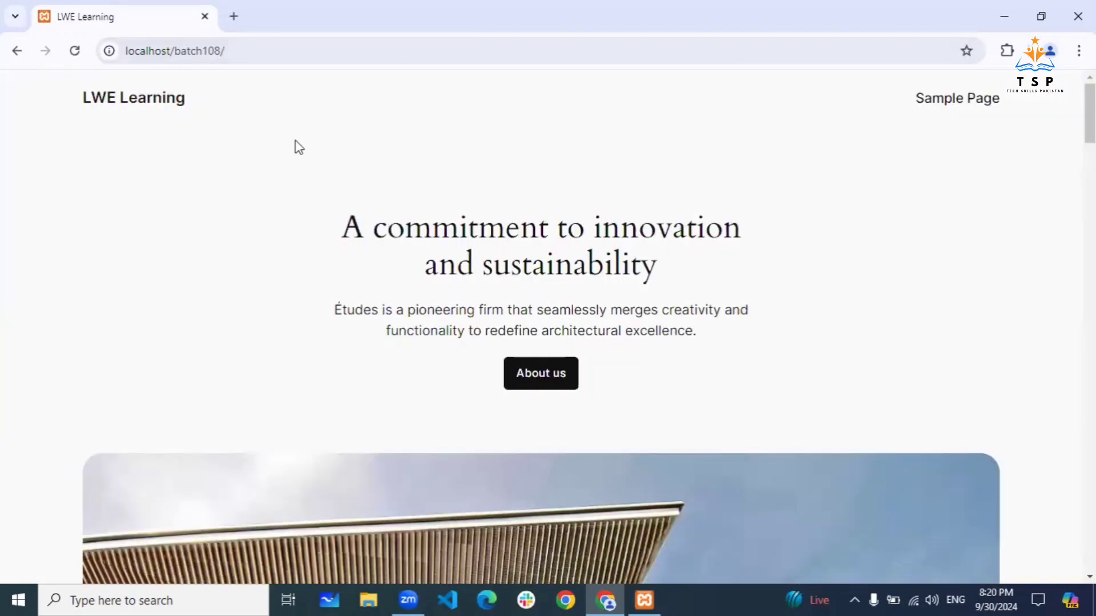
click(266, 51)
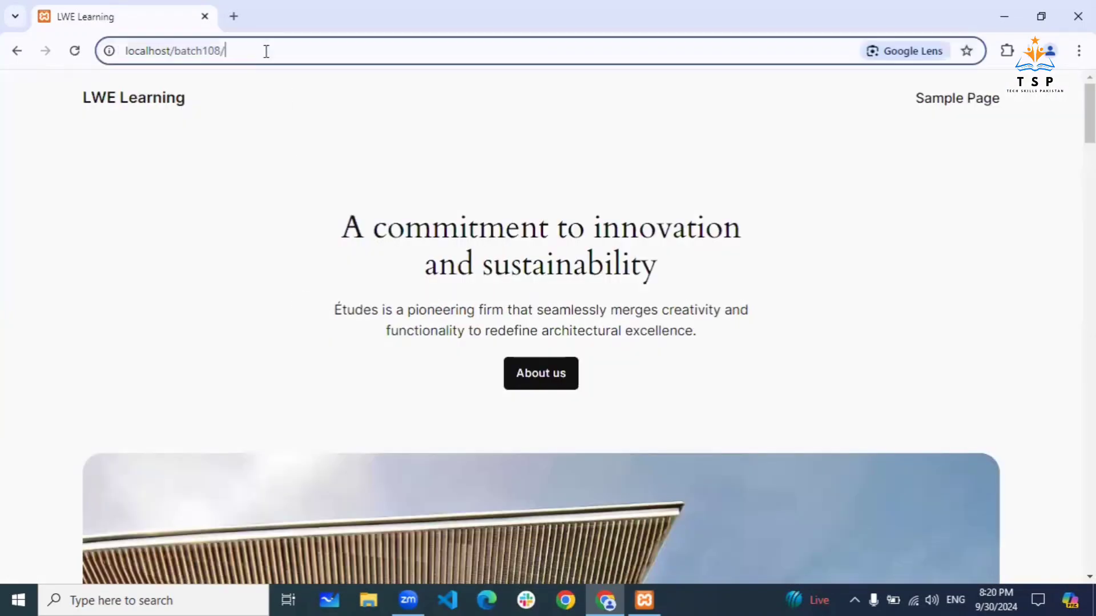
key(ctrl+a)
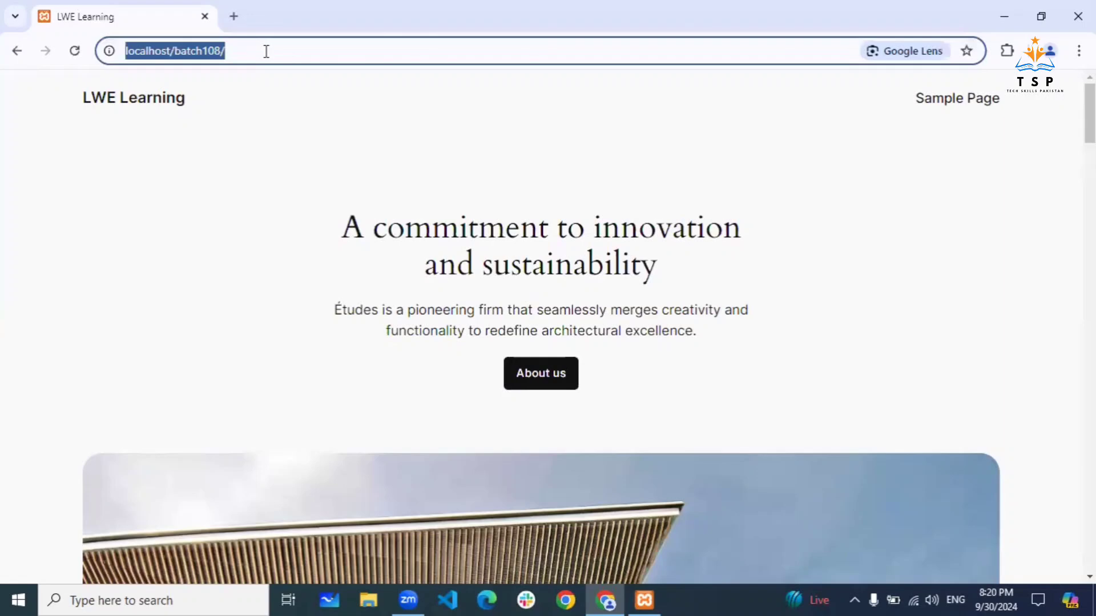
click(247, 50)
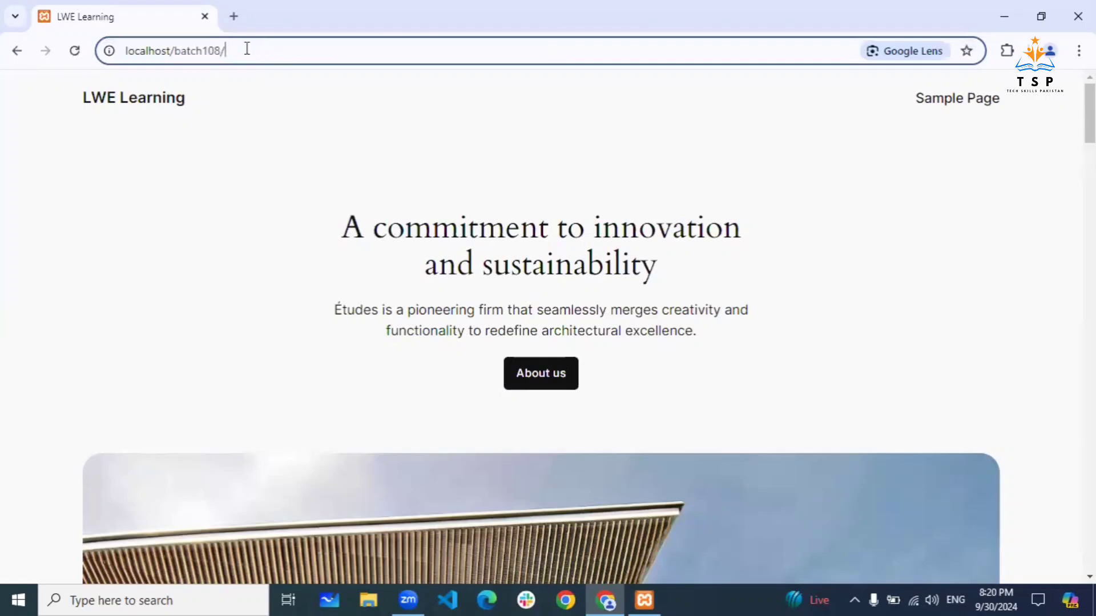
triple_click(247, 46)
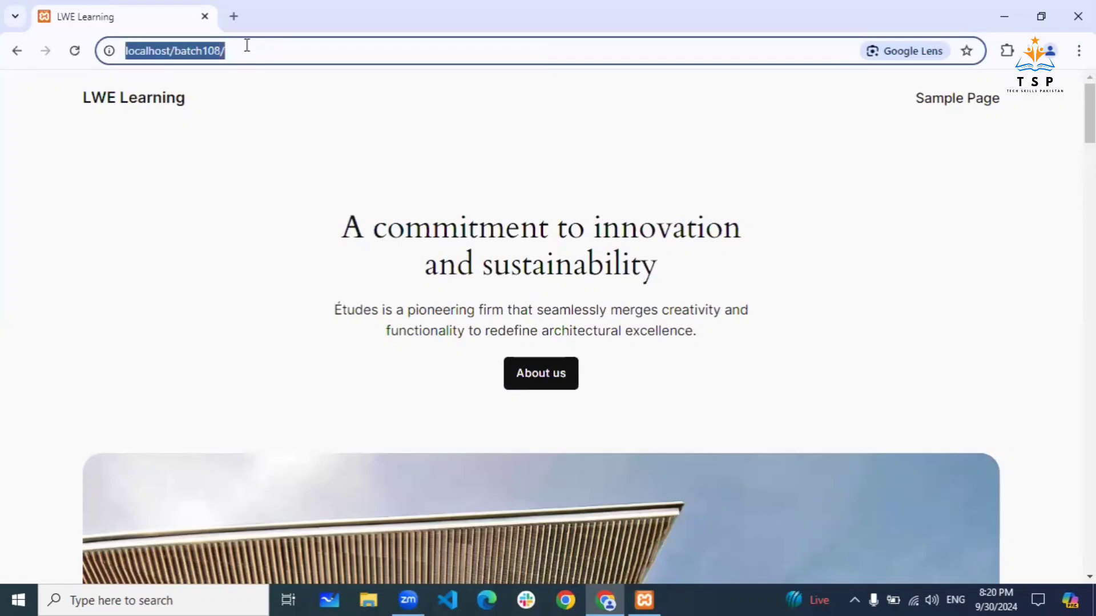
double_click(247, 45)
triple_click(247, 46)
key(ctrl+c)
- In a new tab, go to the pasted site address plus wp-admin and log in
click(234, 17)
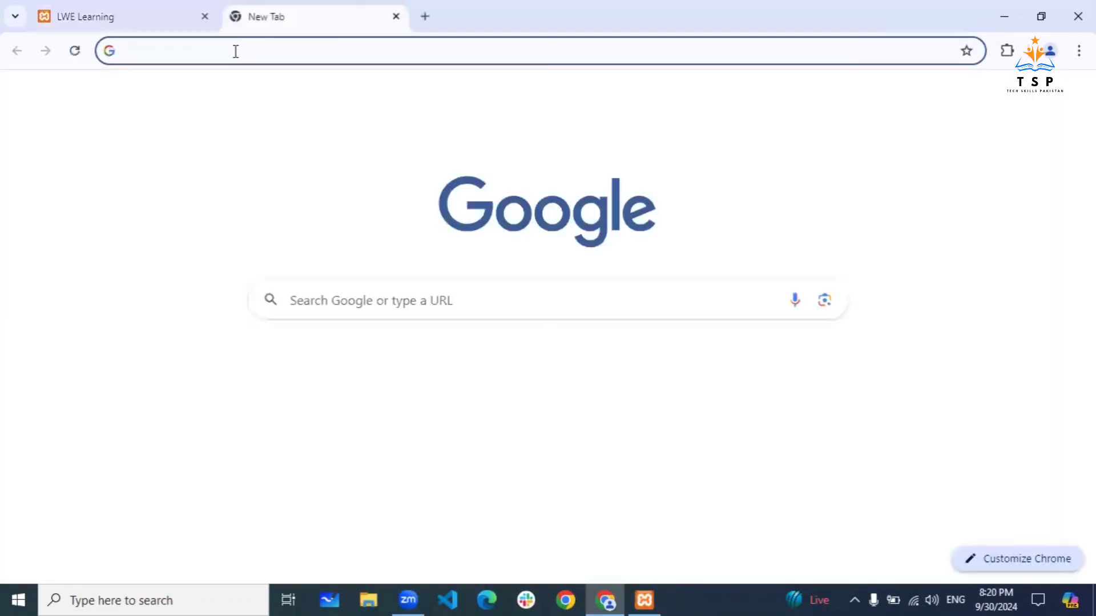
key(ctrl+v)
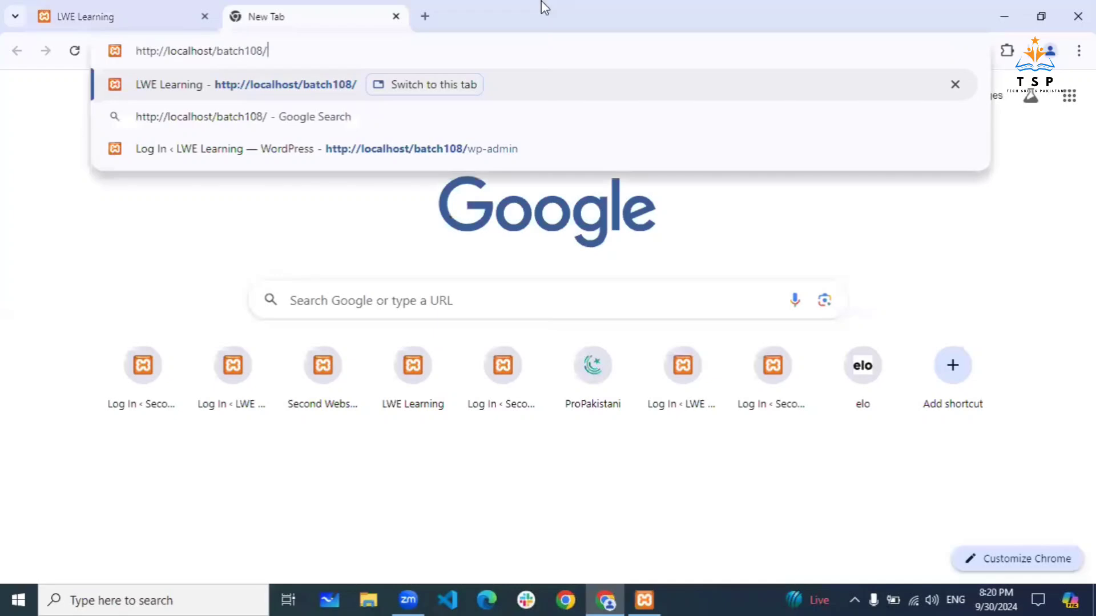
text(wp-admin)
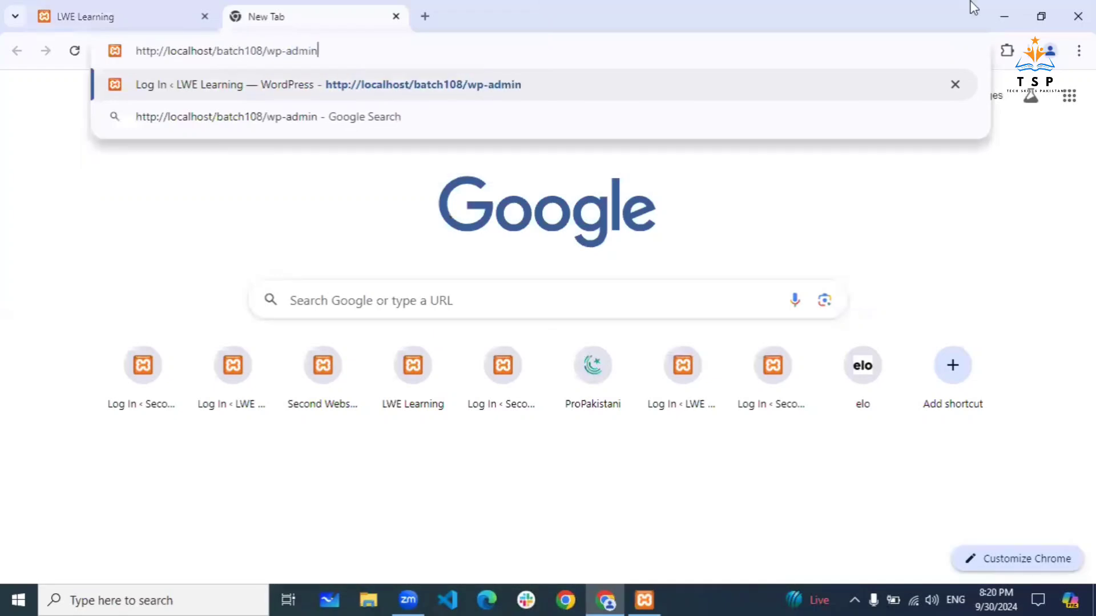
key(Return)
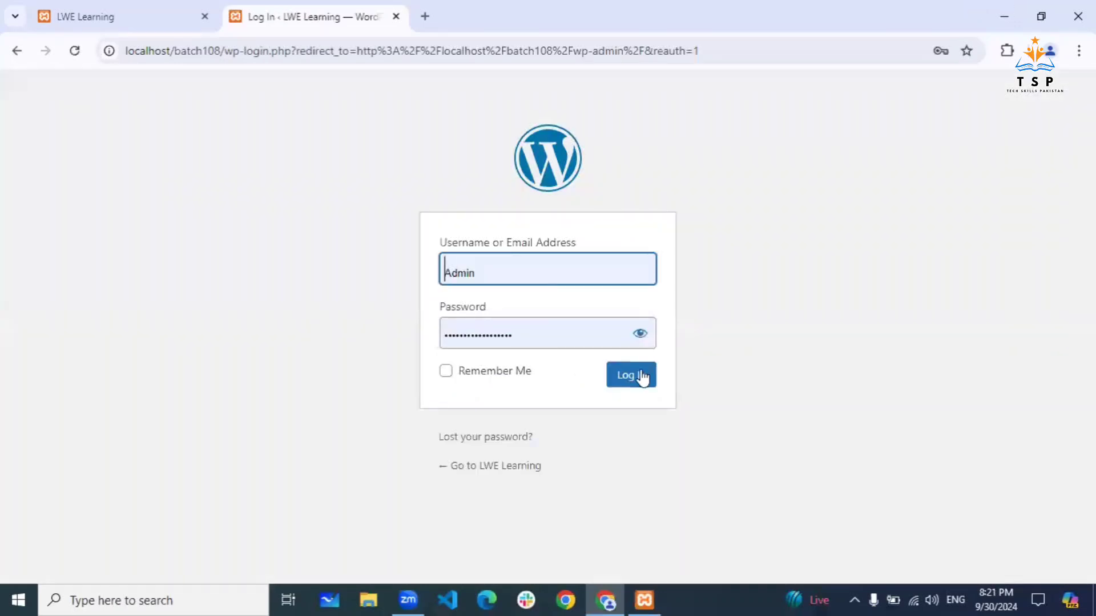
click(642, 378)
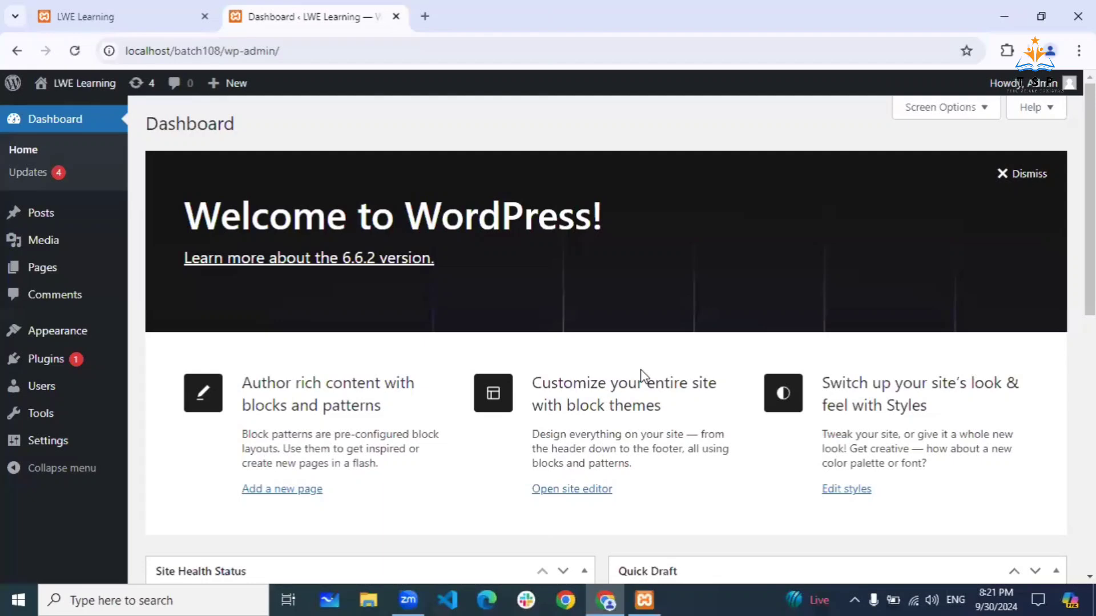
- From the admin Dashboard, go to Appearance > Themes
click(118, 13)
click(267, 129)
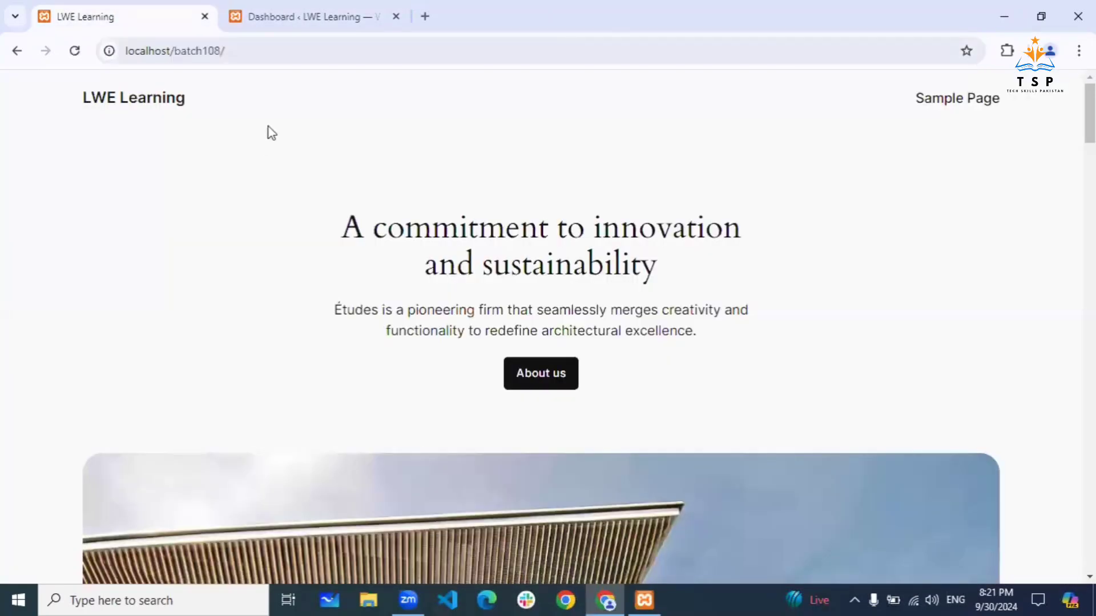
click(306, 23)
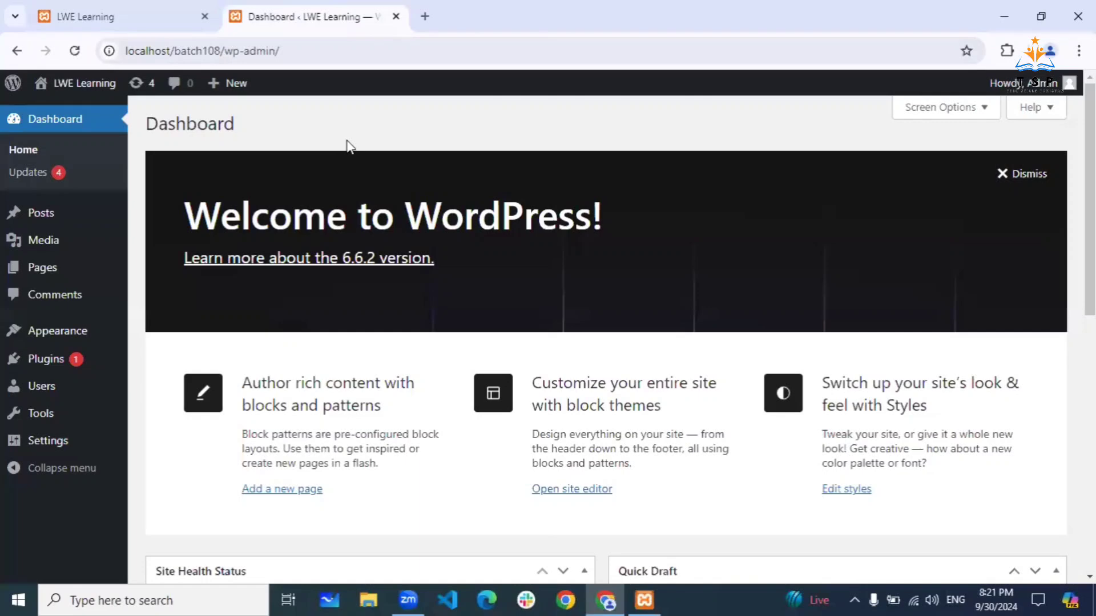
mouse_move(58, 340)
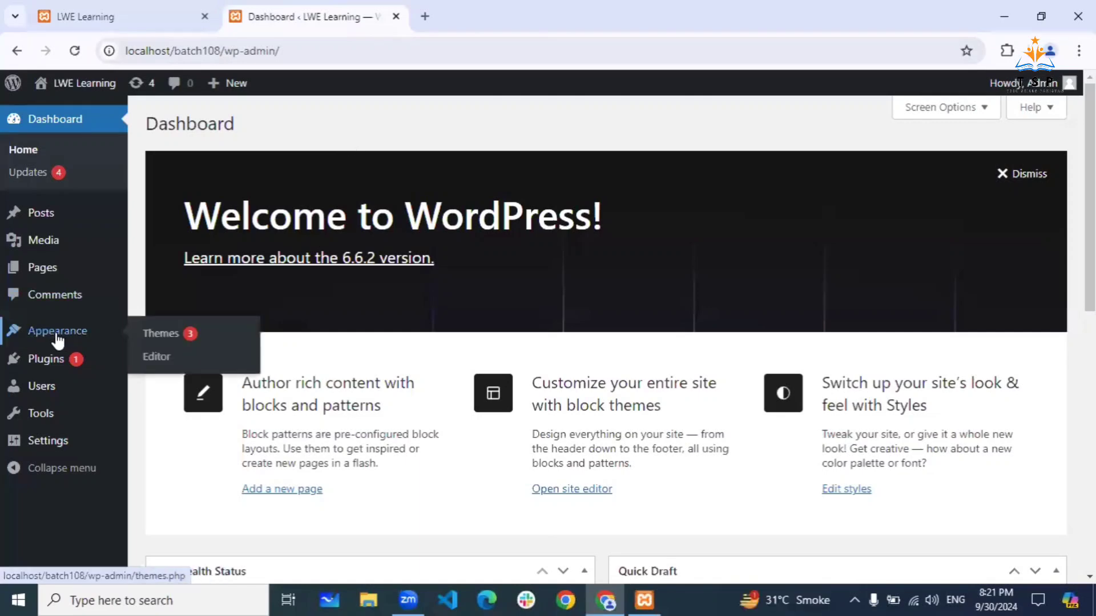
click(143, 334)
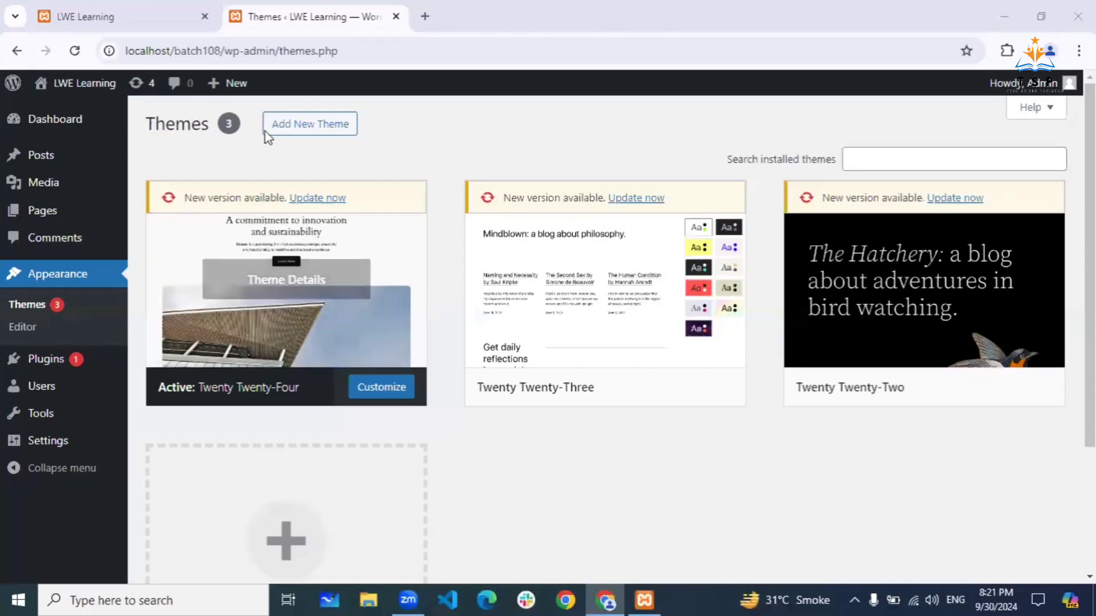
- Look over the live LWE Learning site, then return to the Themes admin tab
click(160, 27)
scroll(578, 391, down, 10)
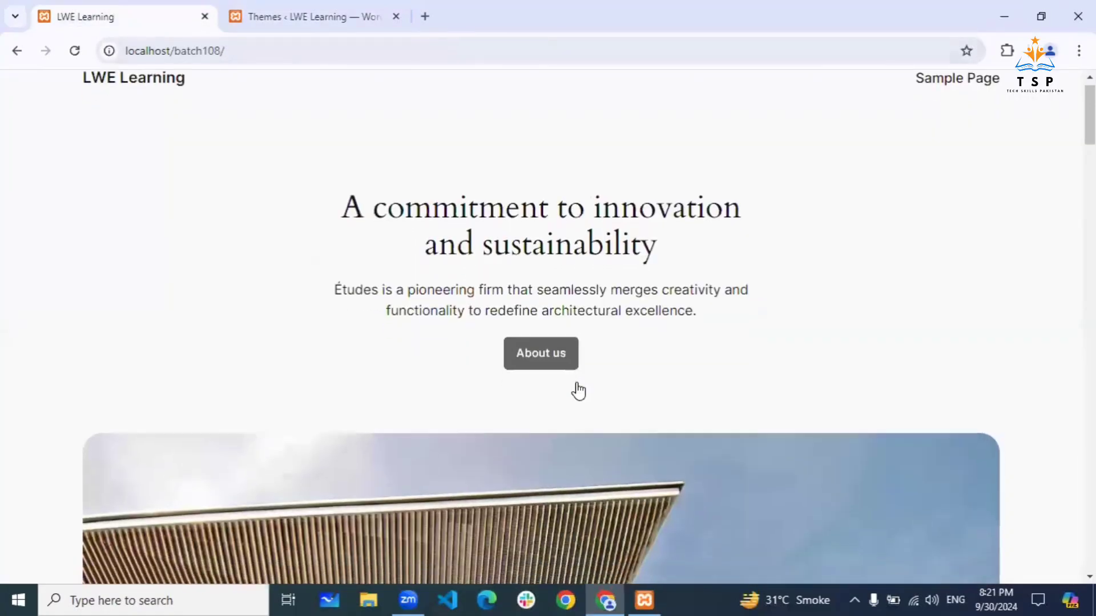
scroll(578, 391, up, 3)
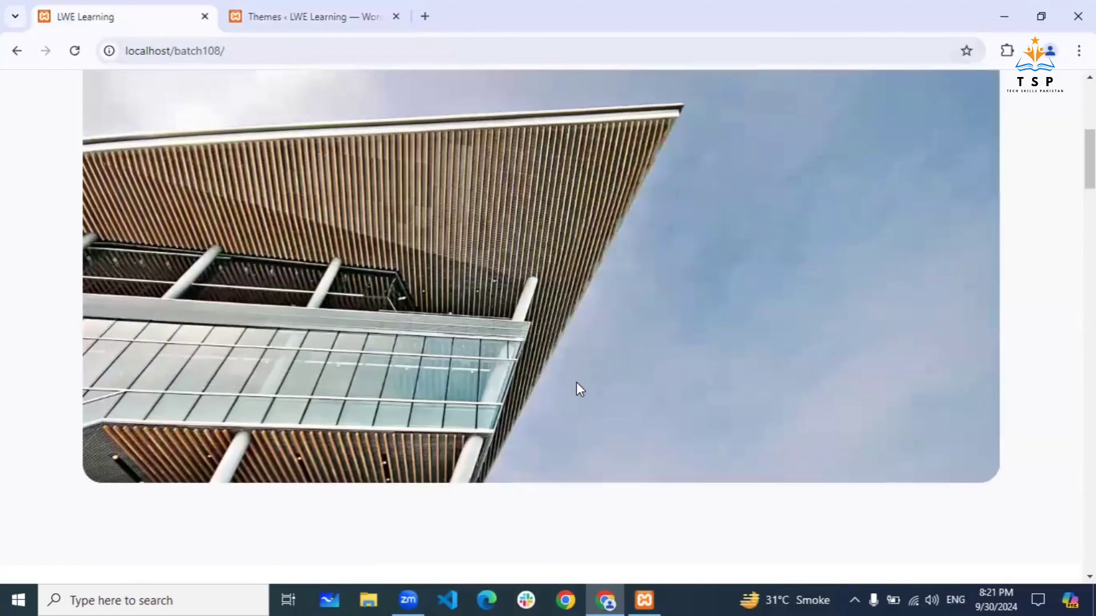
scroll(578, 391, up, 5)
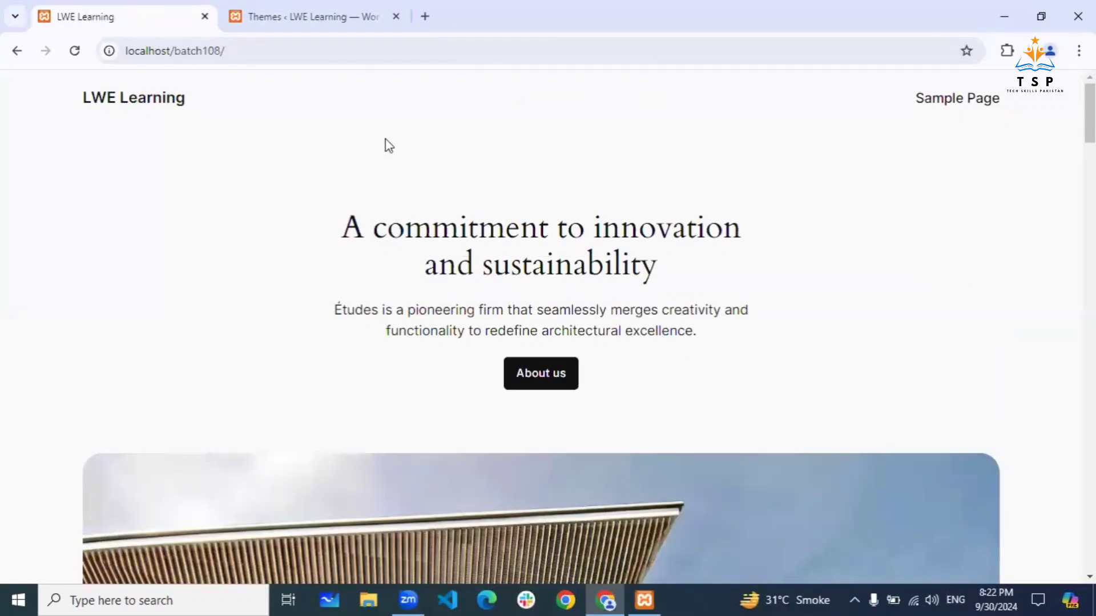
click(323, 24)
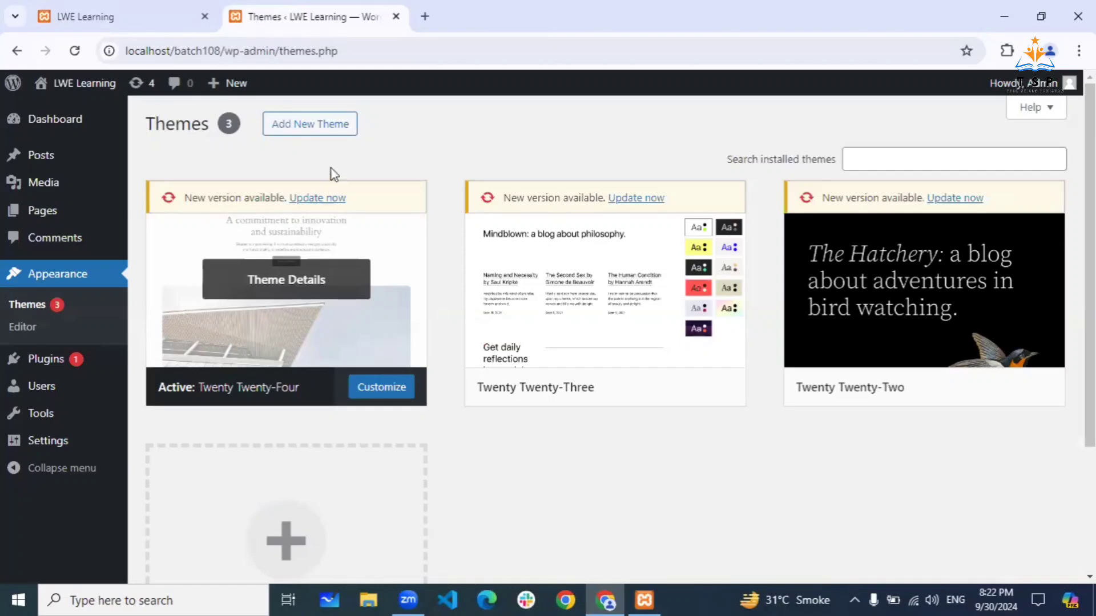
- Open Add New Theme and scroll the Popular themes list
click(310, 126)
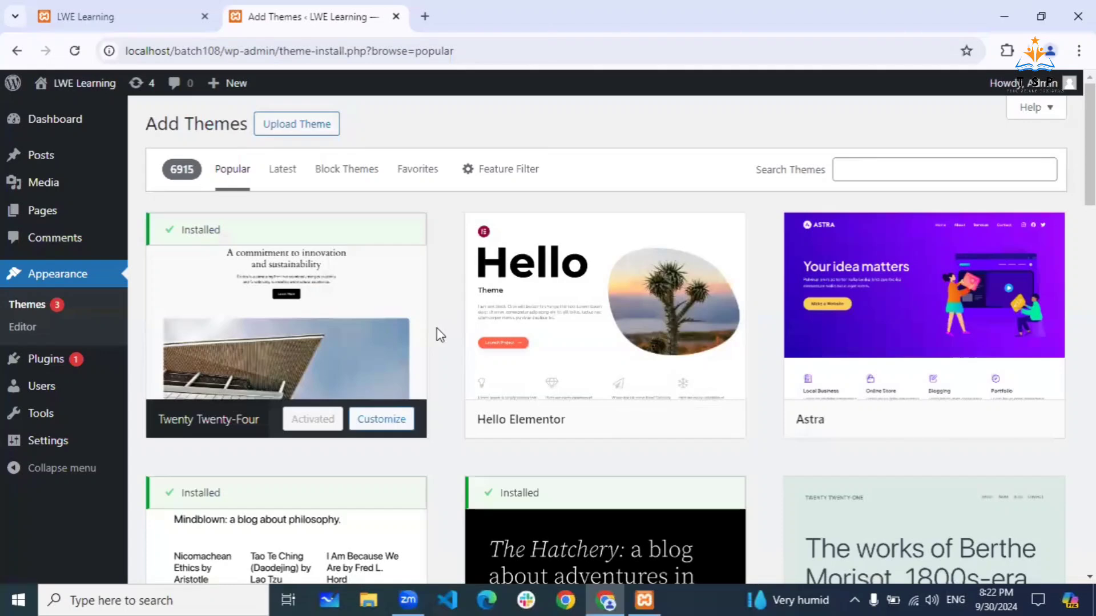
scroll(438, 334, down, 2)
scroll(436, 335, up, 2)
scroll(444, 226, down, 15)
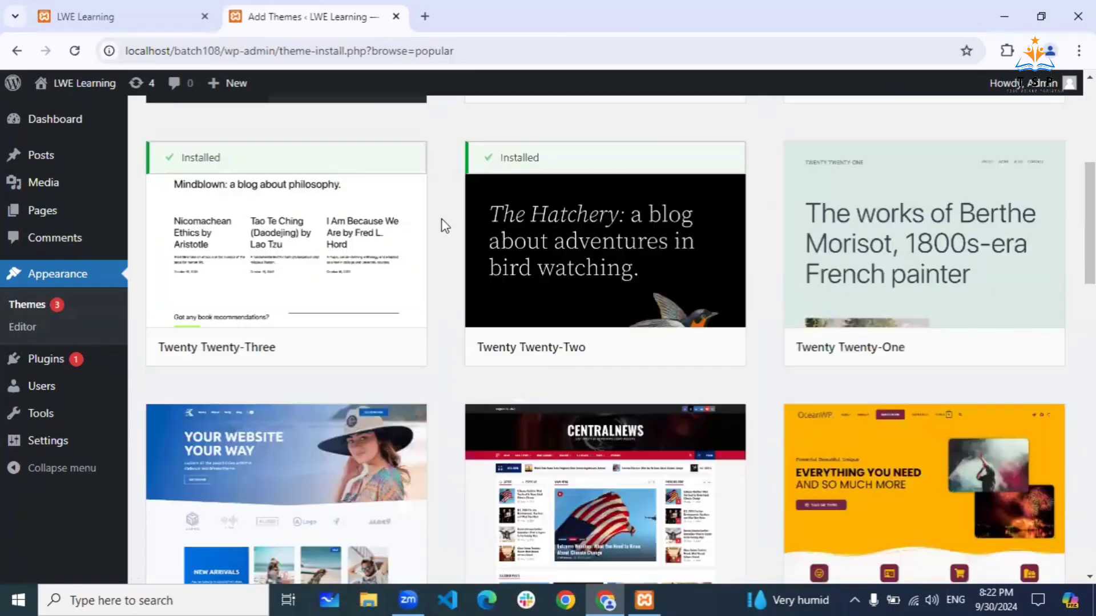
scroll(443, 226, down, 12)
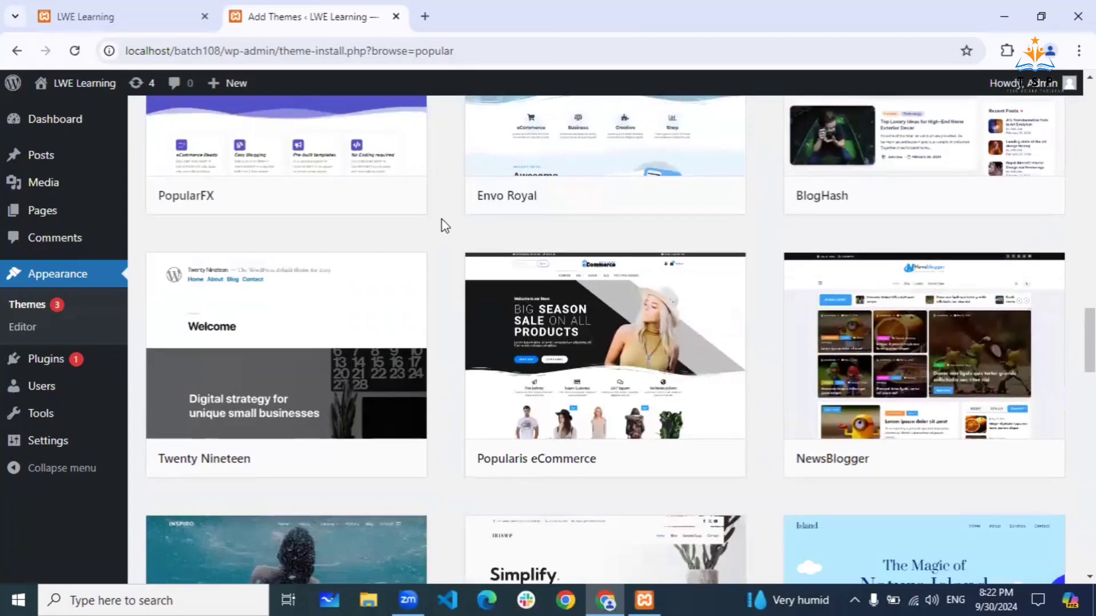
scroll(445, 226, up, 20)
scroll(445, 226, up, 1)
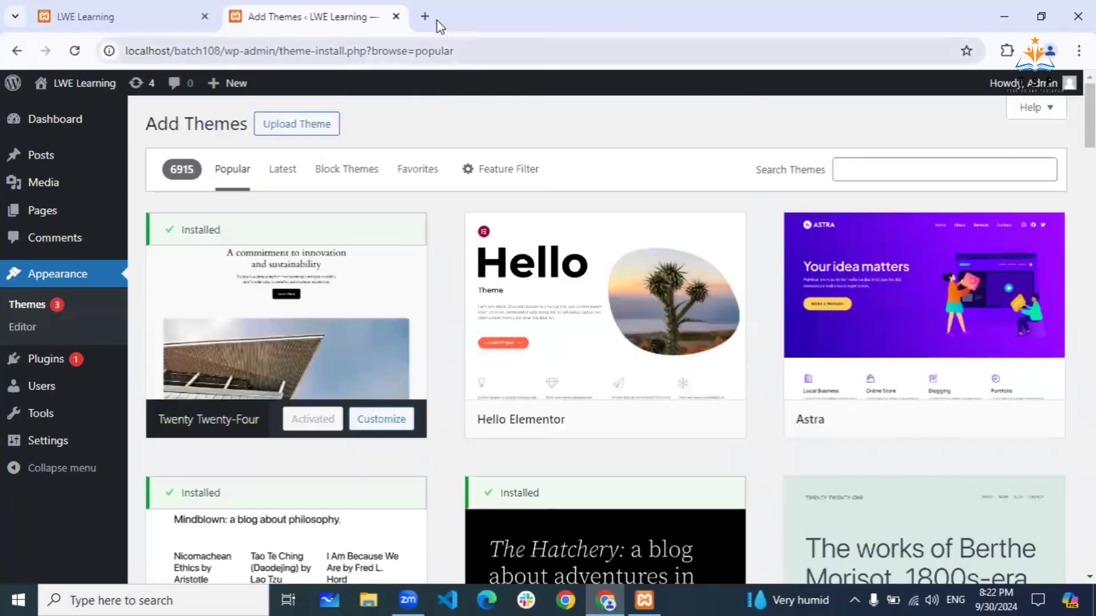
- Load wordpress.org in a new browser tab
click(428, 17)
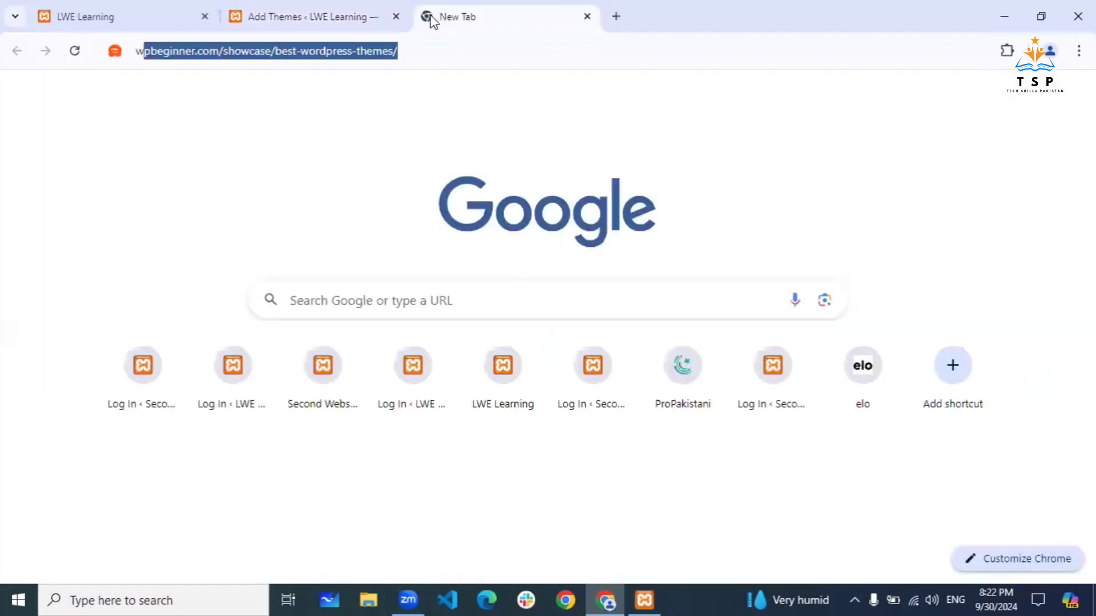
text(wordp)
key(Return)
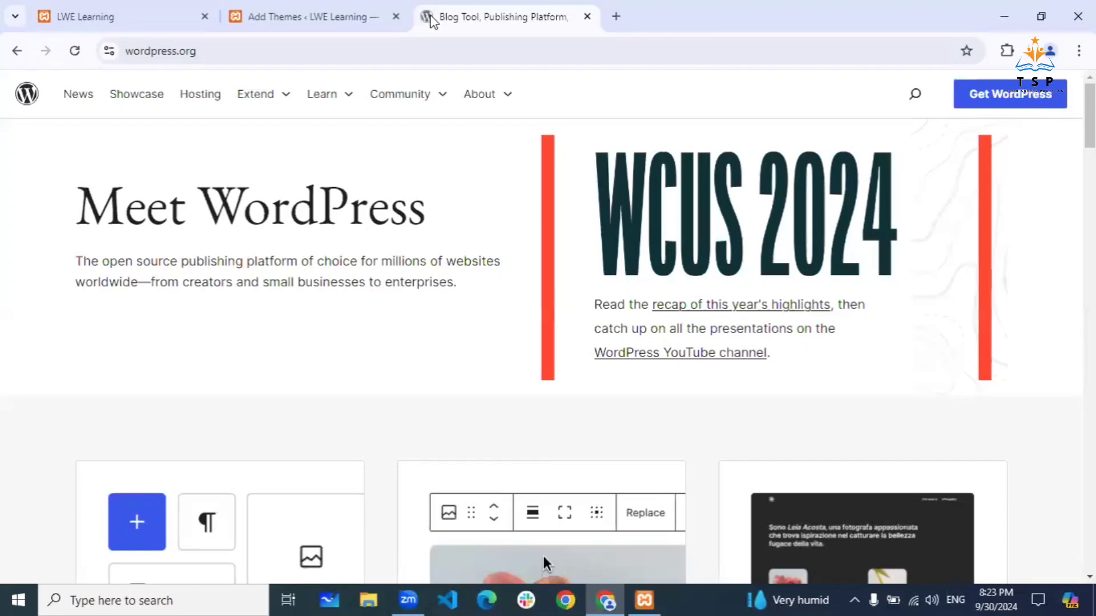
- Browse popular themes such as Twenty Seventeen, GeneratePress, Neve, Blocksy and Kubio
click(321, 16)
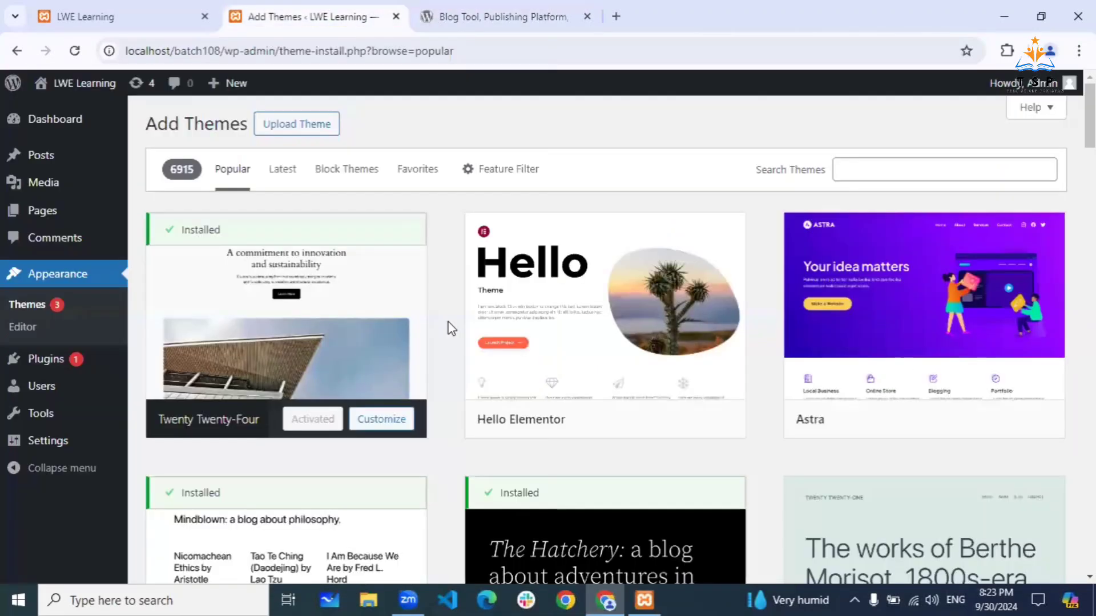
scroll(451, 328, down, 3)
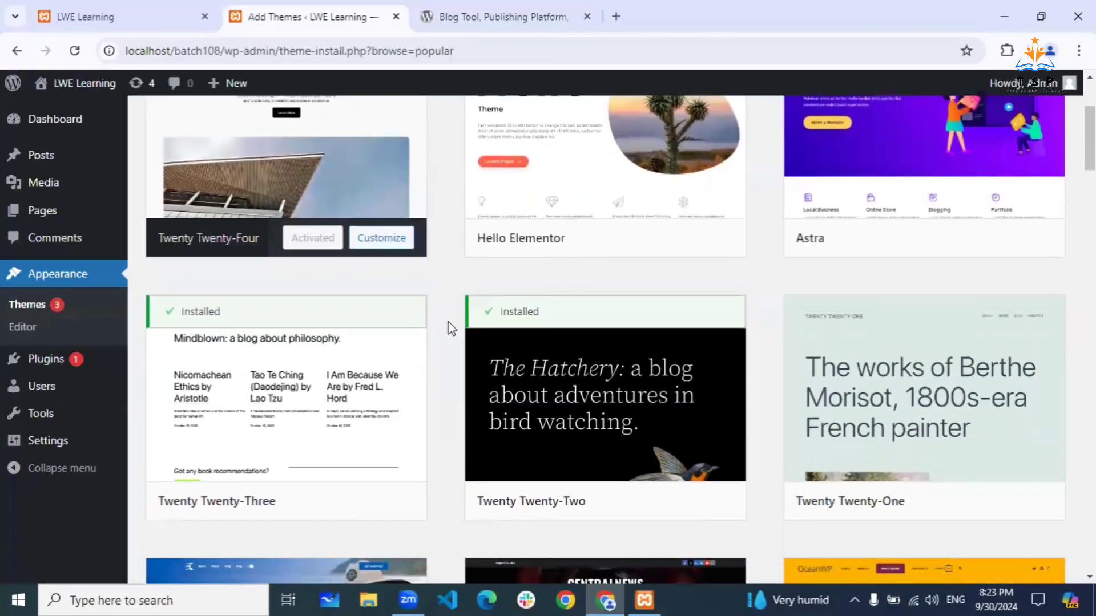
scroll(451, 329, down, 5)
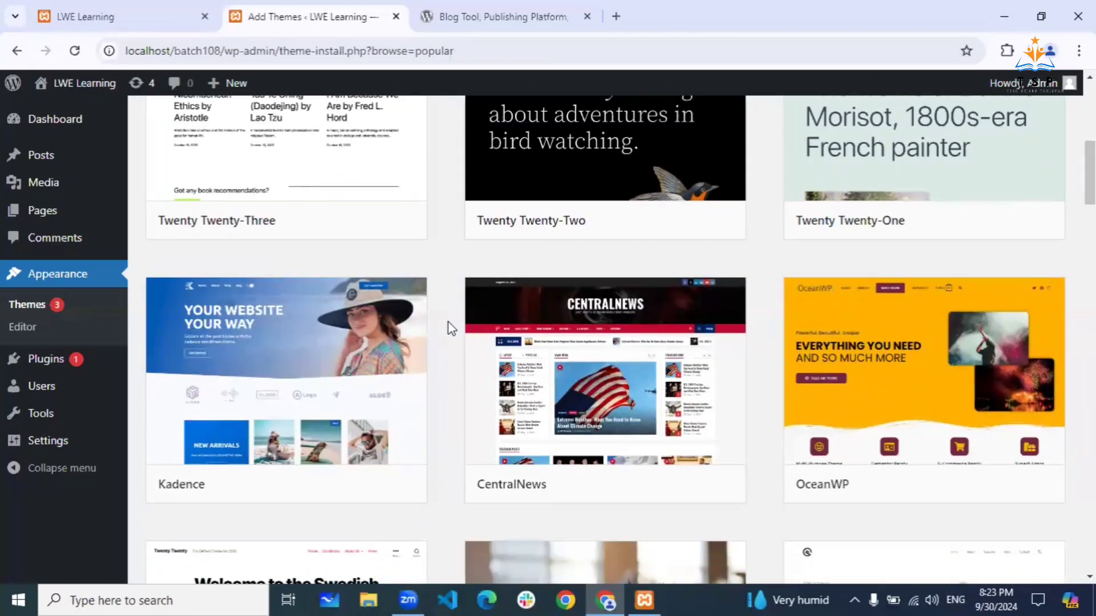
scroll(451, 329, down, 5)
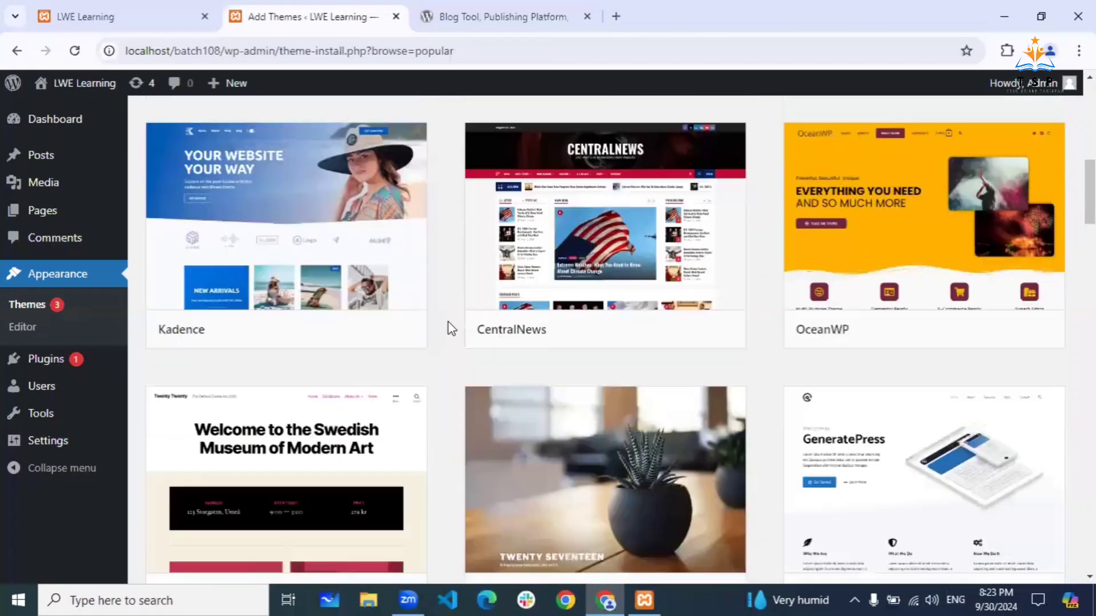
scroll(451, 329, down, 2)
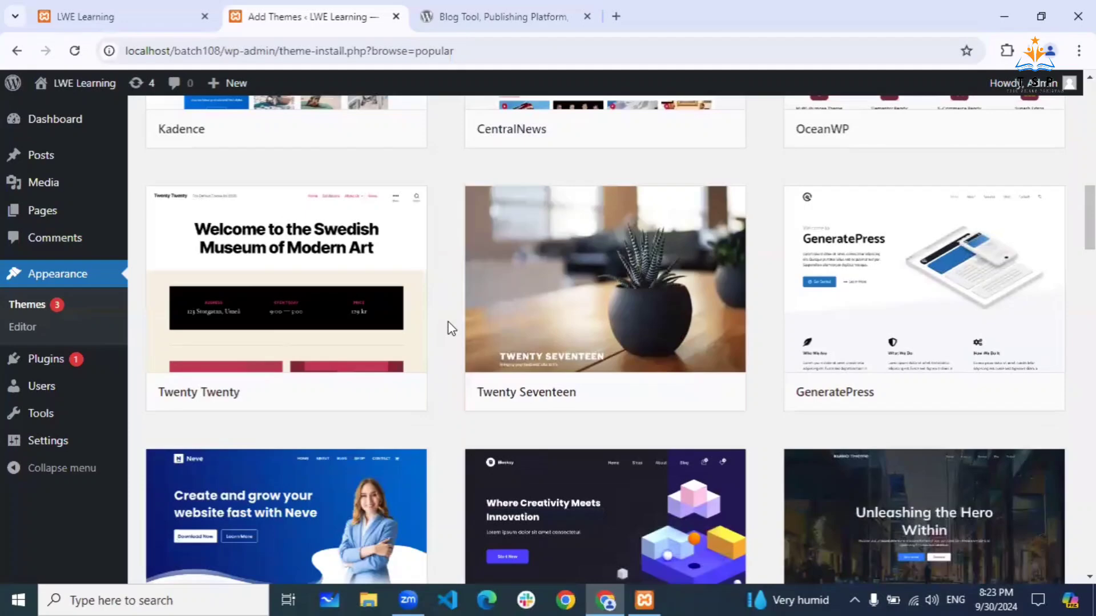
scroll(451, 328, up, 15)
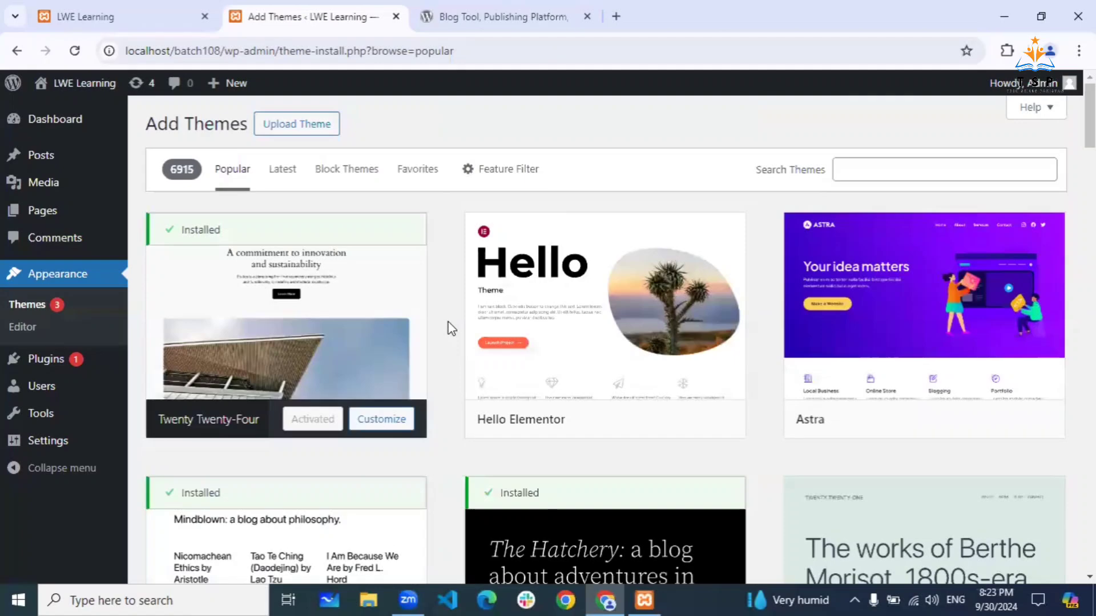
scroll(451, 328, down, 3)
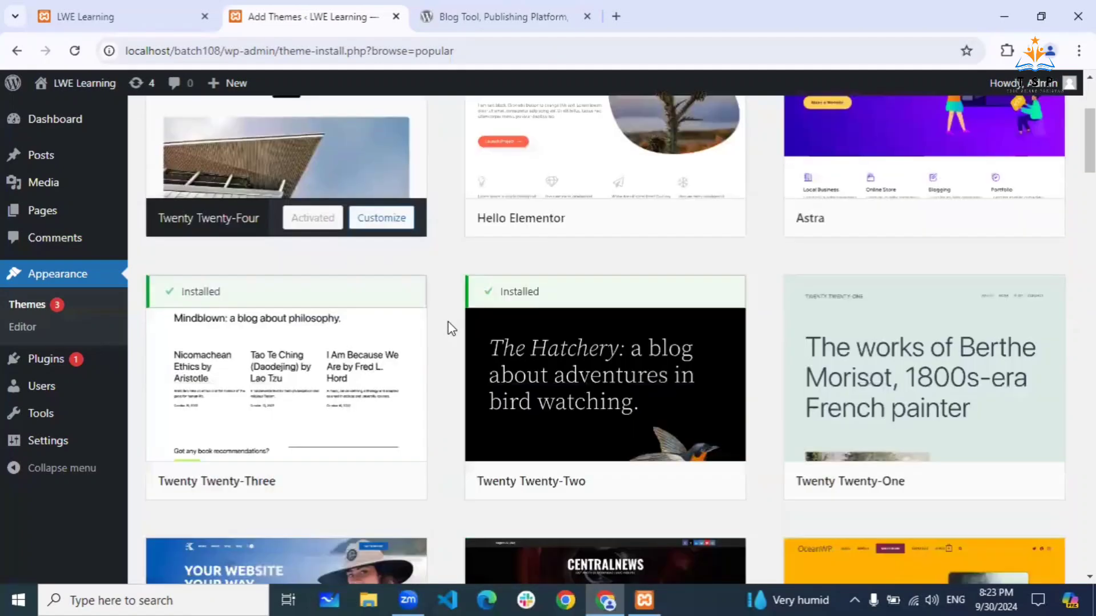
scroll(450, 329, down, 1)
scroll(451, 329, up, 3)
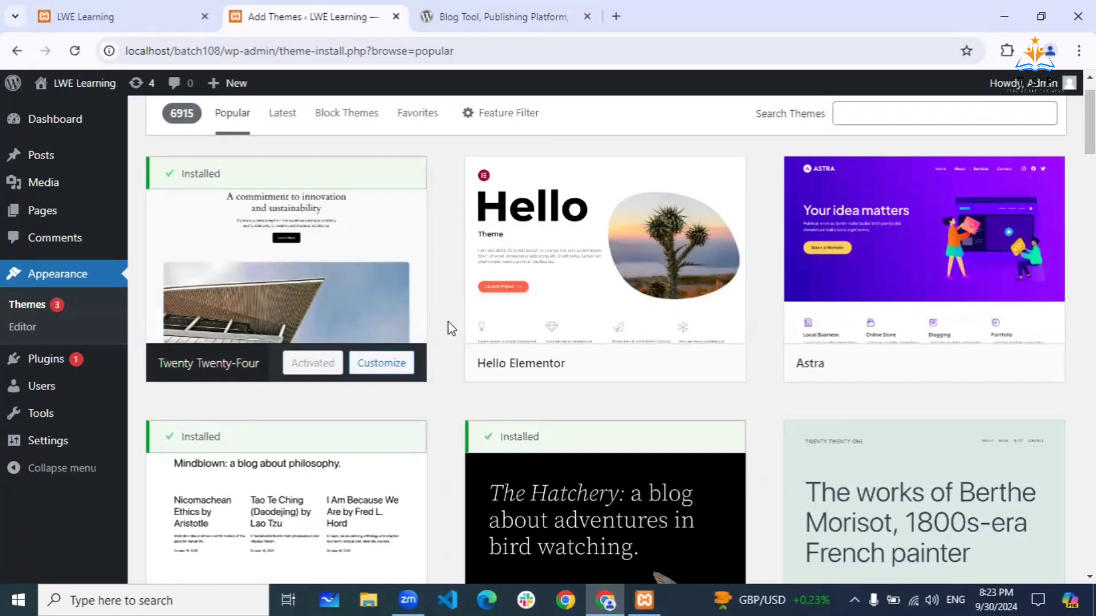
scroll(451, 328, down, 3)
scroll(451, 328, down, 2)
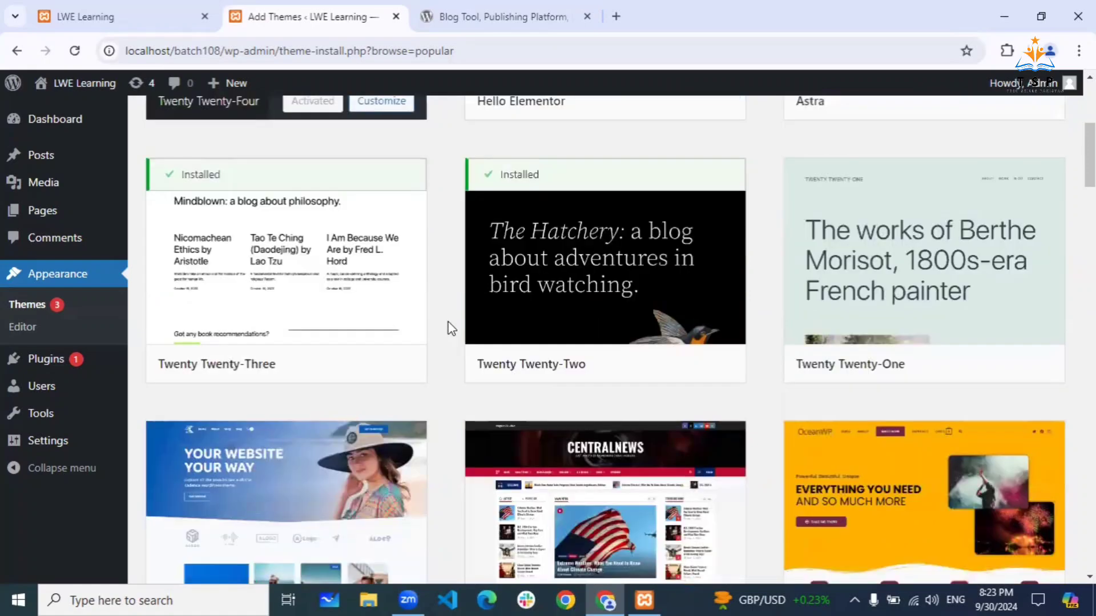
scroll(451, 328, down, 4)
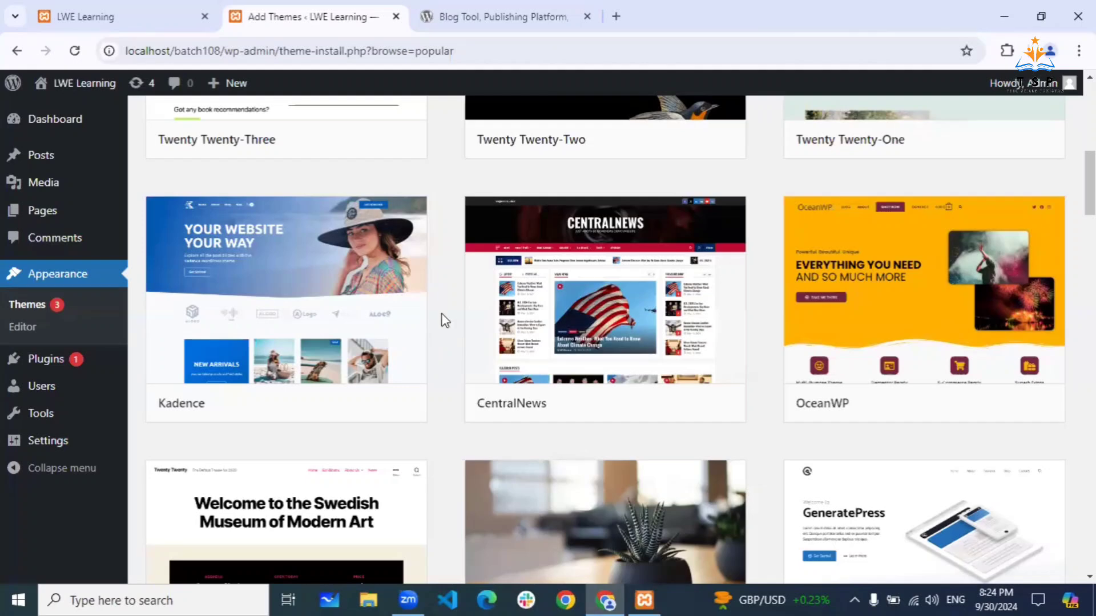
scroll(445, 320, down, 3)
scroll(445, 320, down, 3)
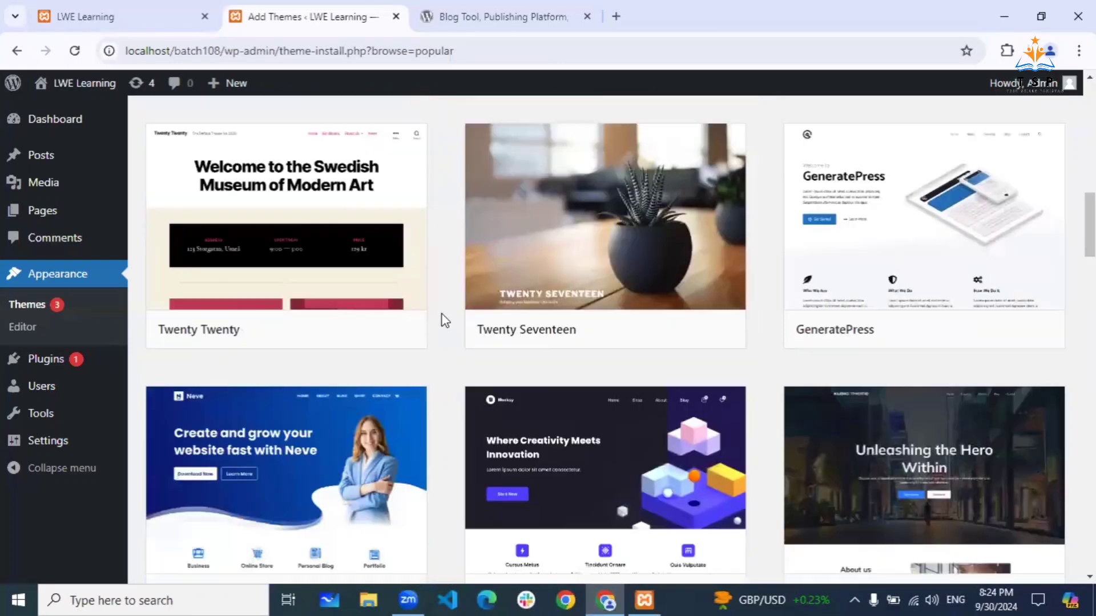
scroll(446, 321, down, 2)
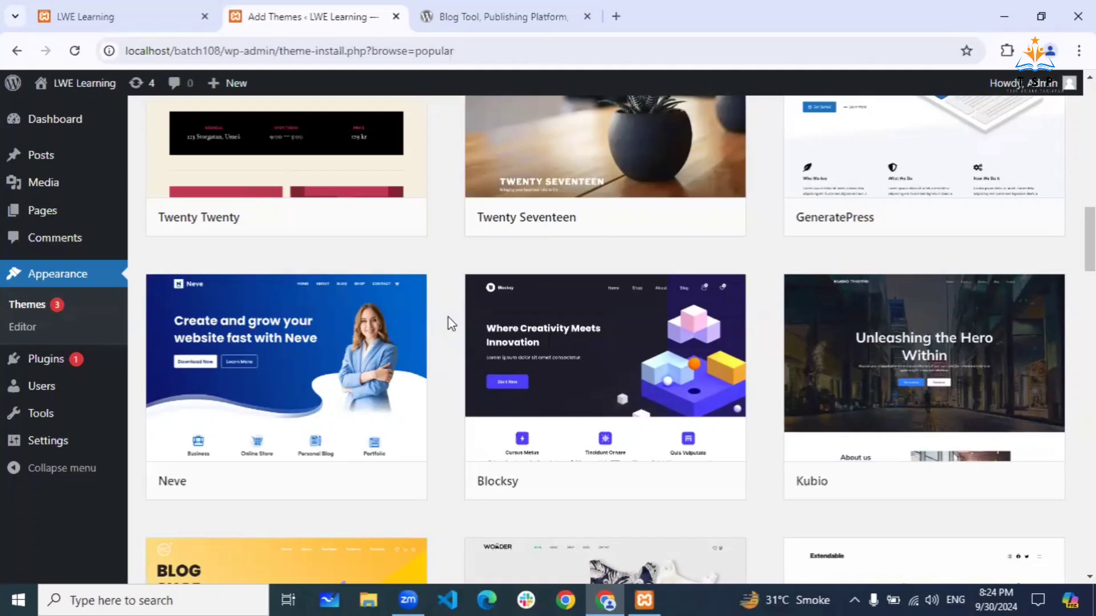
click(654, 120)
scroll(455, 245, up, 1)
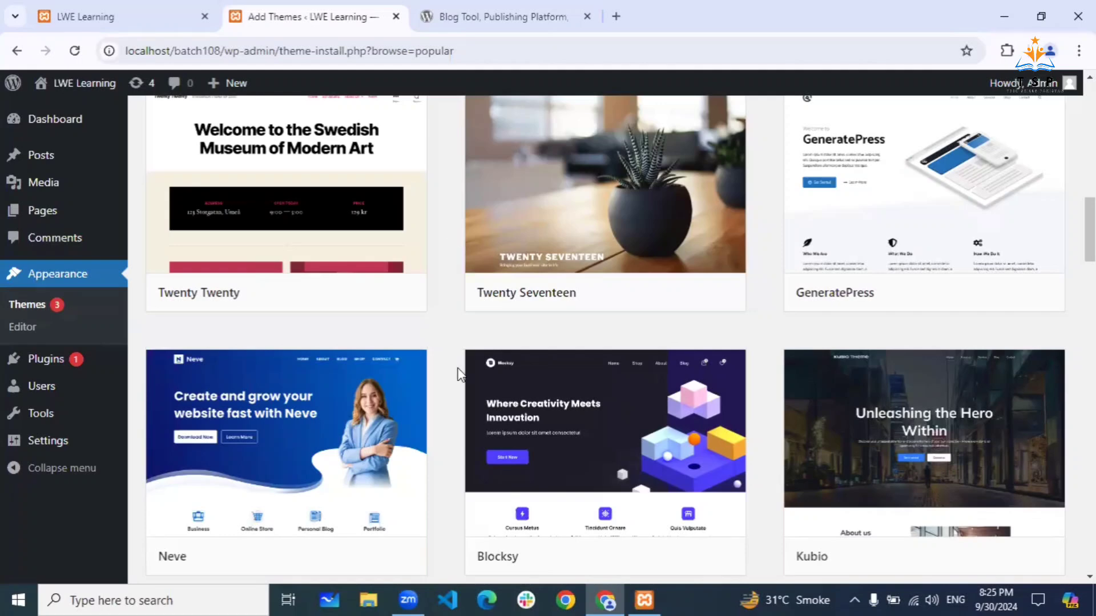
mouse_move(524, 513)
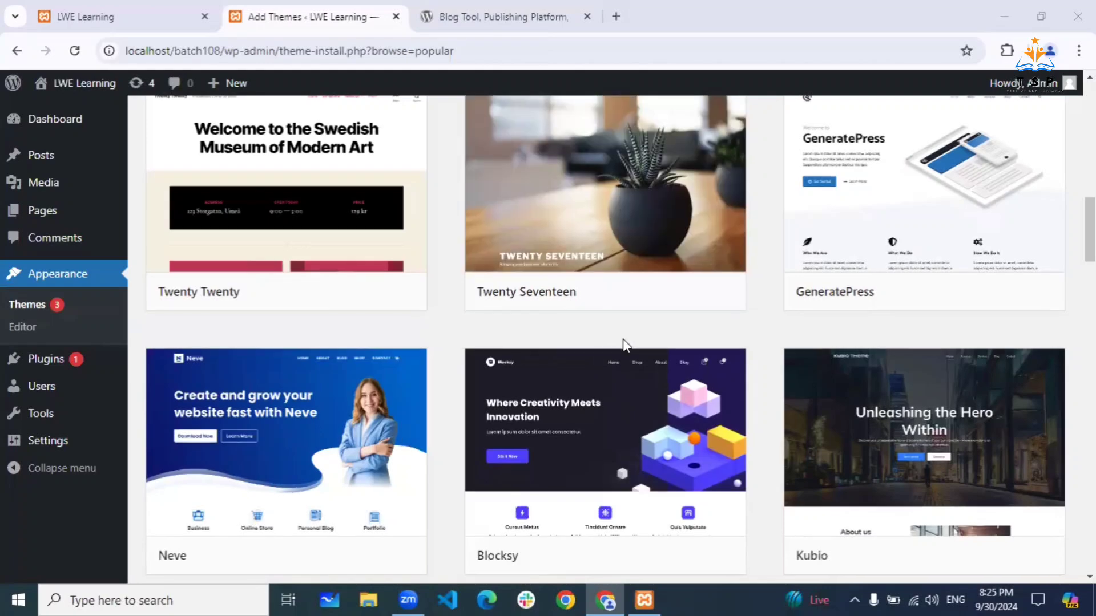
scroll(622, 342, down, 12)
scroll(571, 257, up, 3)
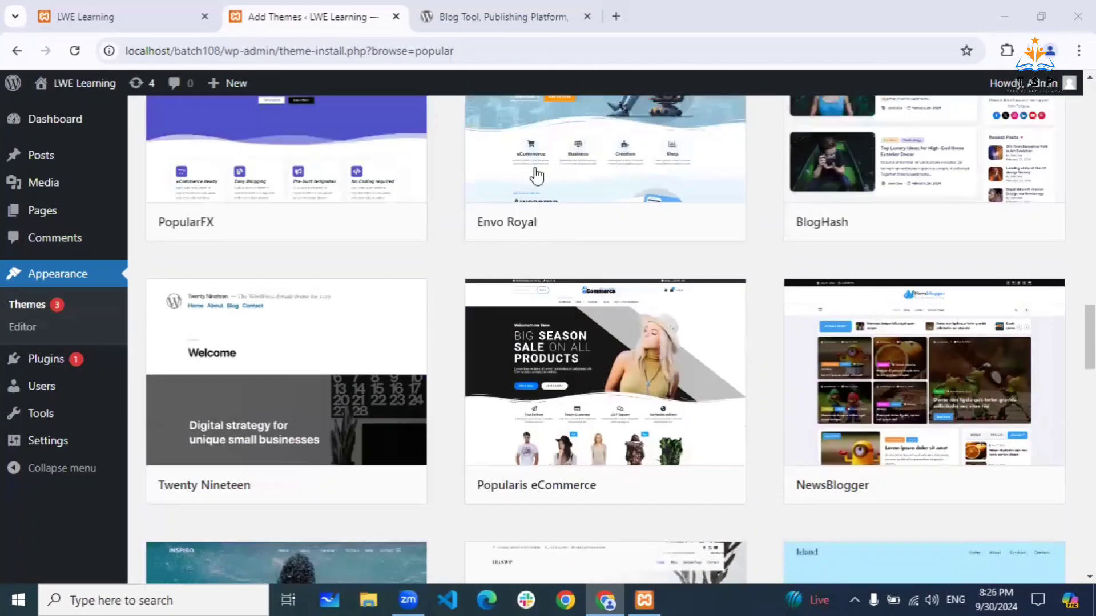
- In the wordpress.org tab, open the Theme Directory via Extend > Themes and scroll it
click(496, 19)
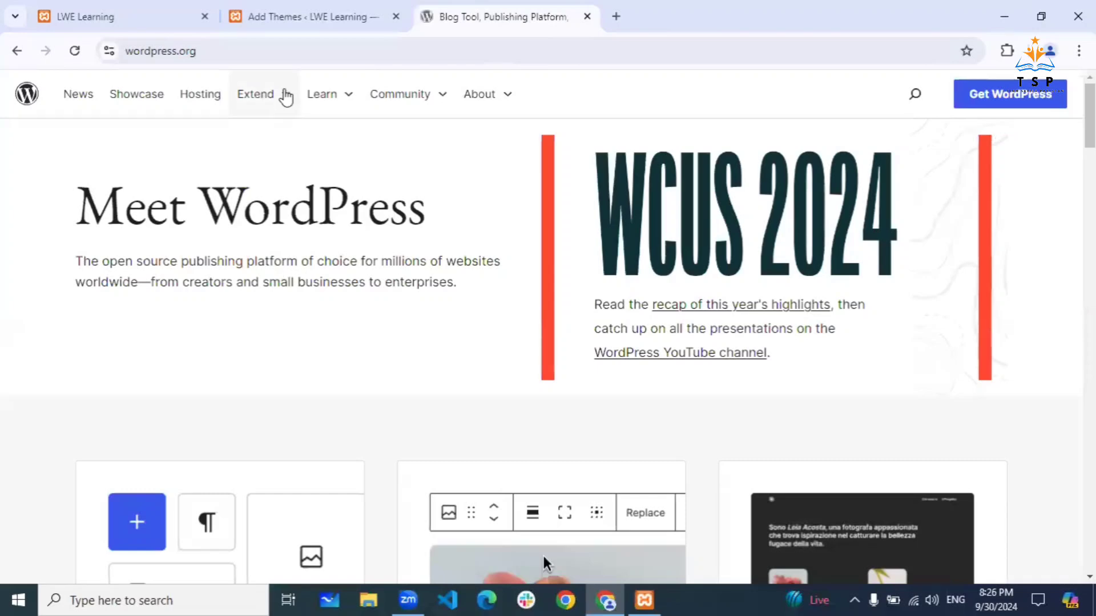
click(285, 100)
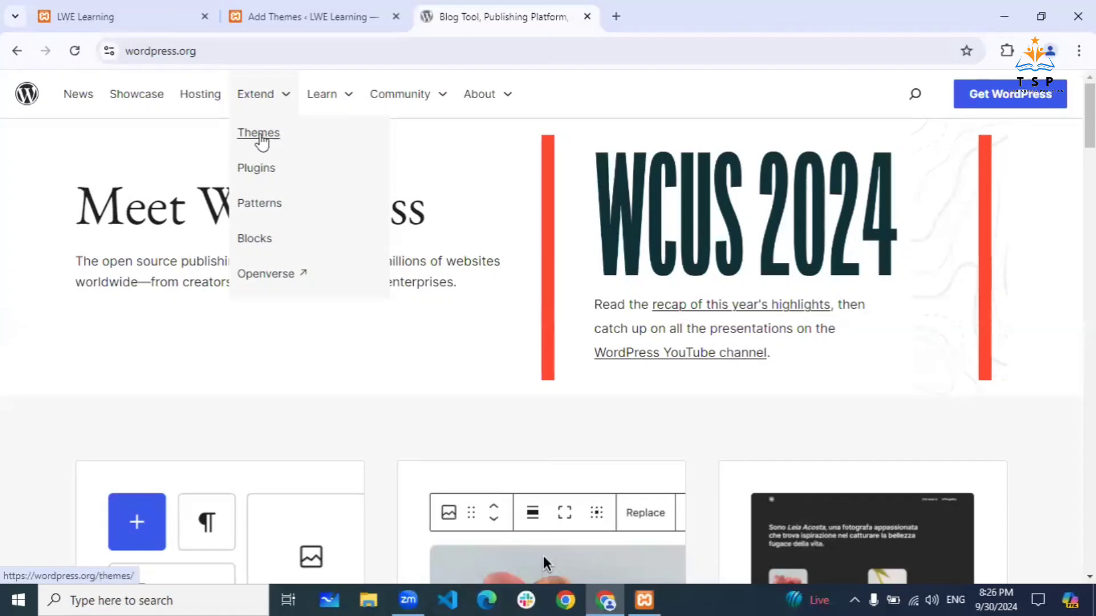
click(260, 137)
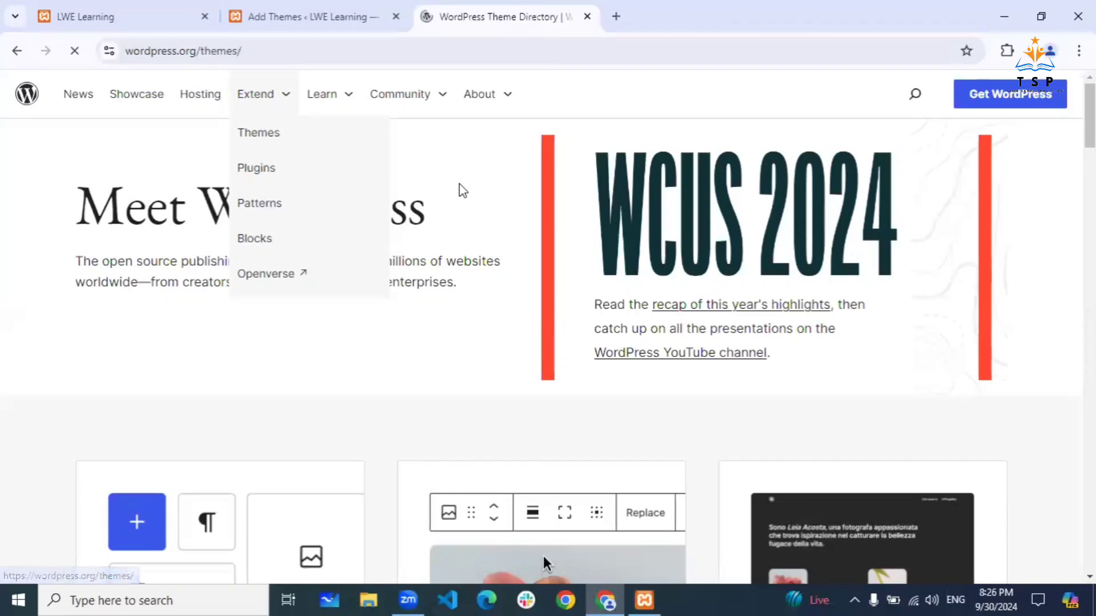
scroll(571, 432, down, 3)
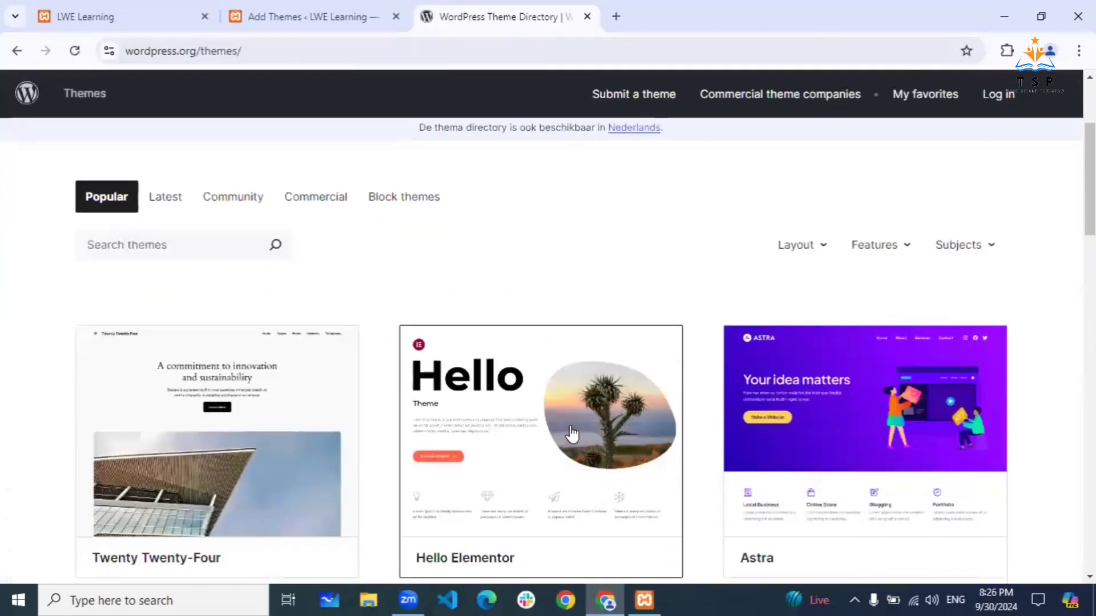
scroll(571, 434, down, 5)
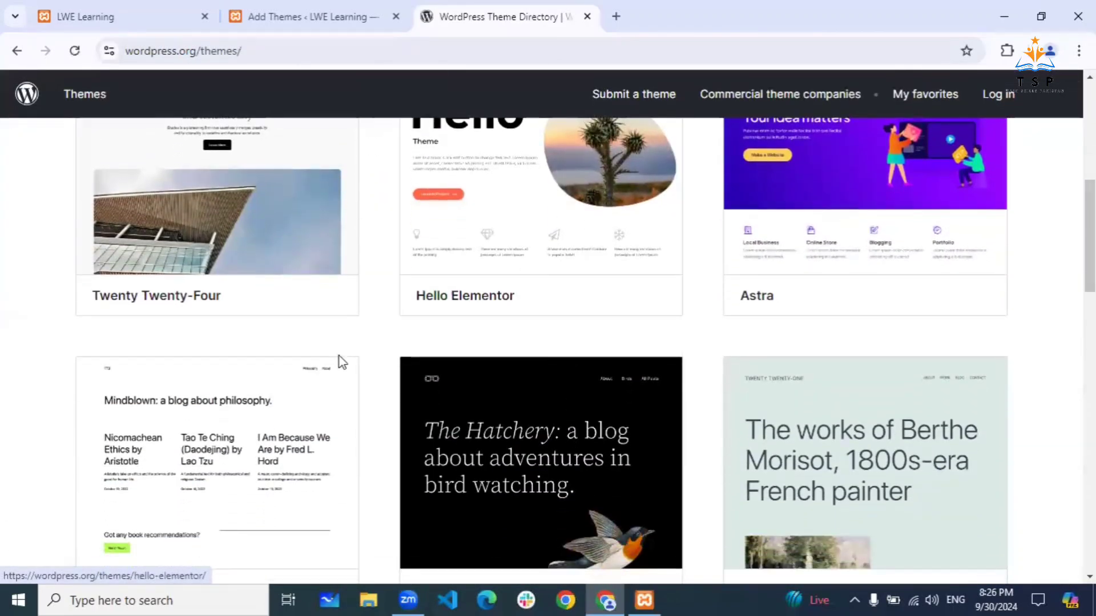
scroll(339, 361, down, 4)
- Scroll the Popular themes grid, then reveal the Upload Theme .zip form
click(320, 14)
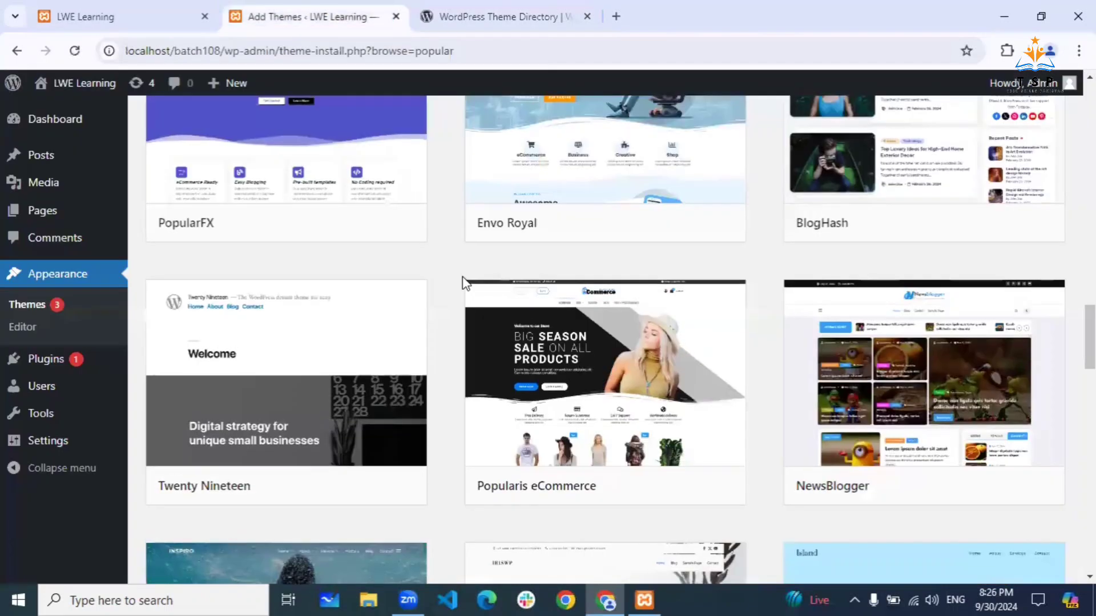
scroll(463, 280, up, 15)
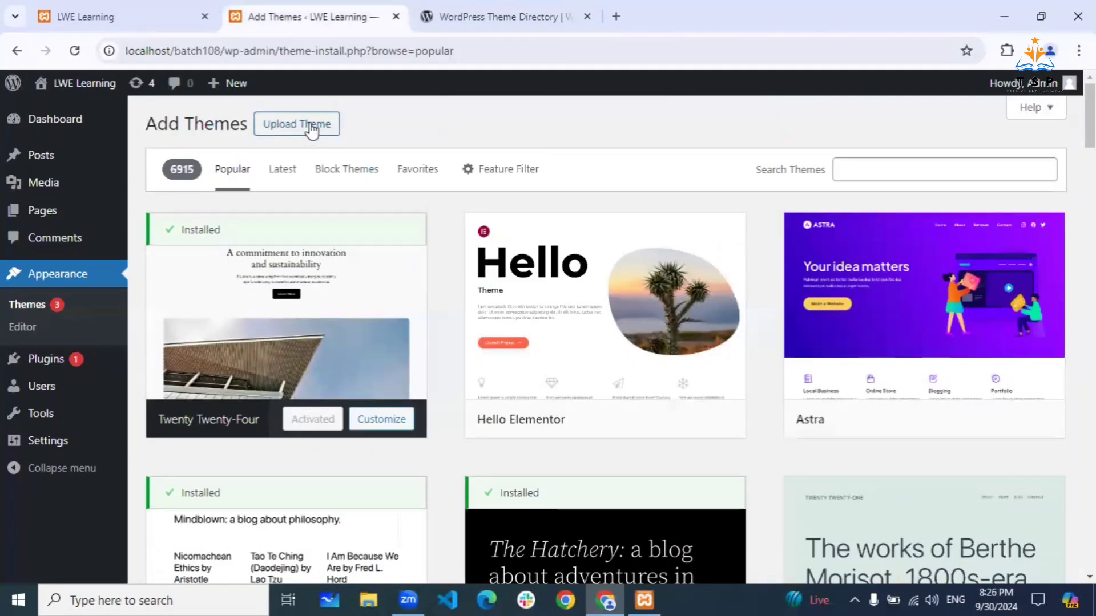
mouse_move(610, 311)
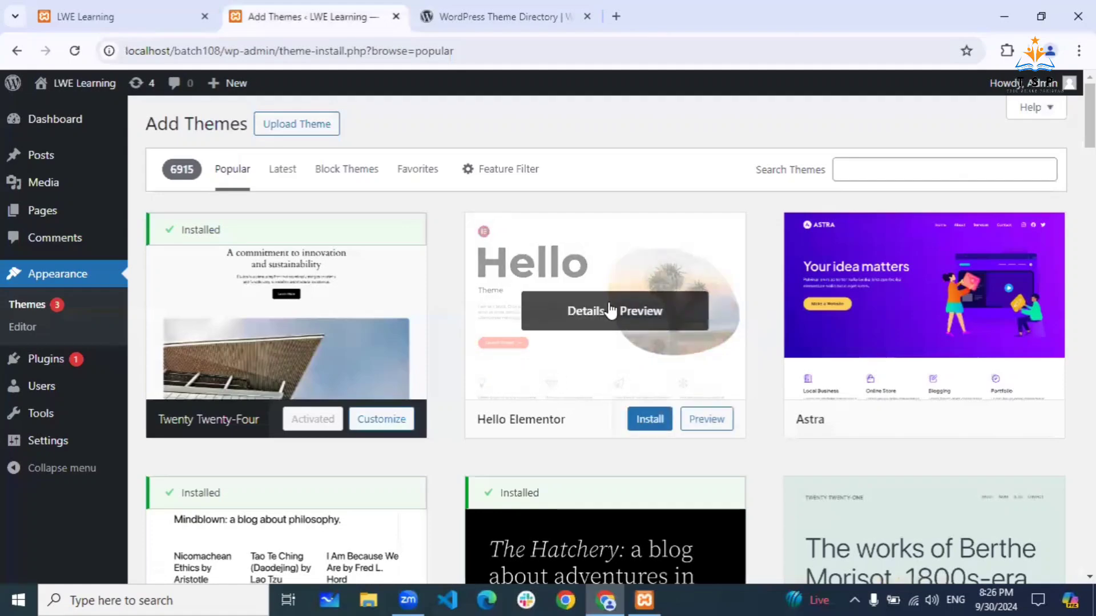
scroll(741, 324, down, 5)
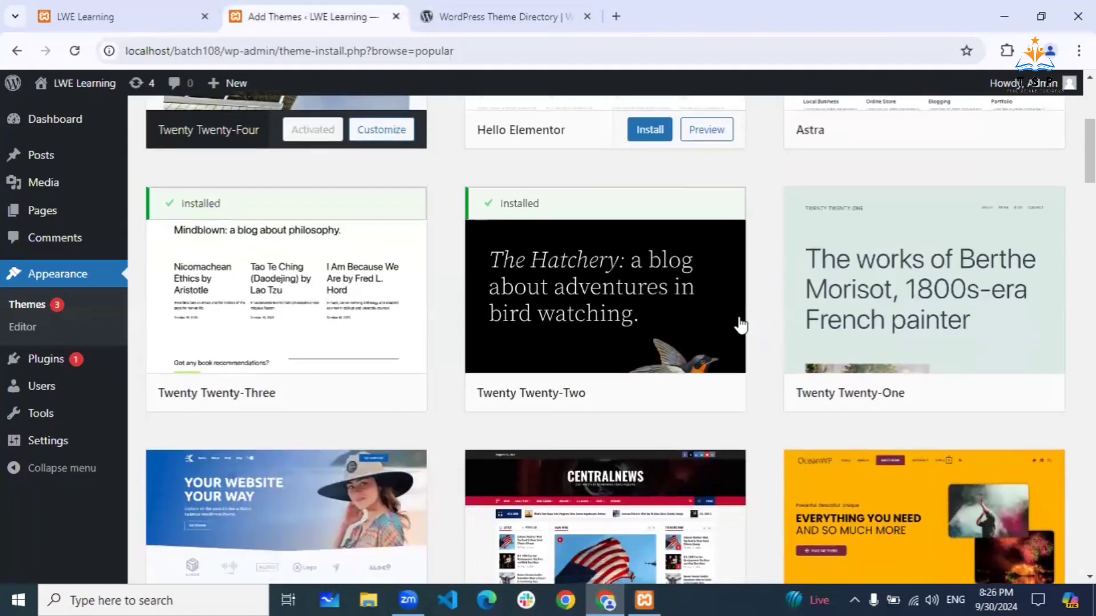
scroll(740, 324, down, 4)
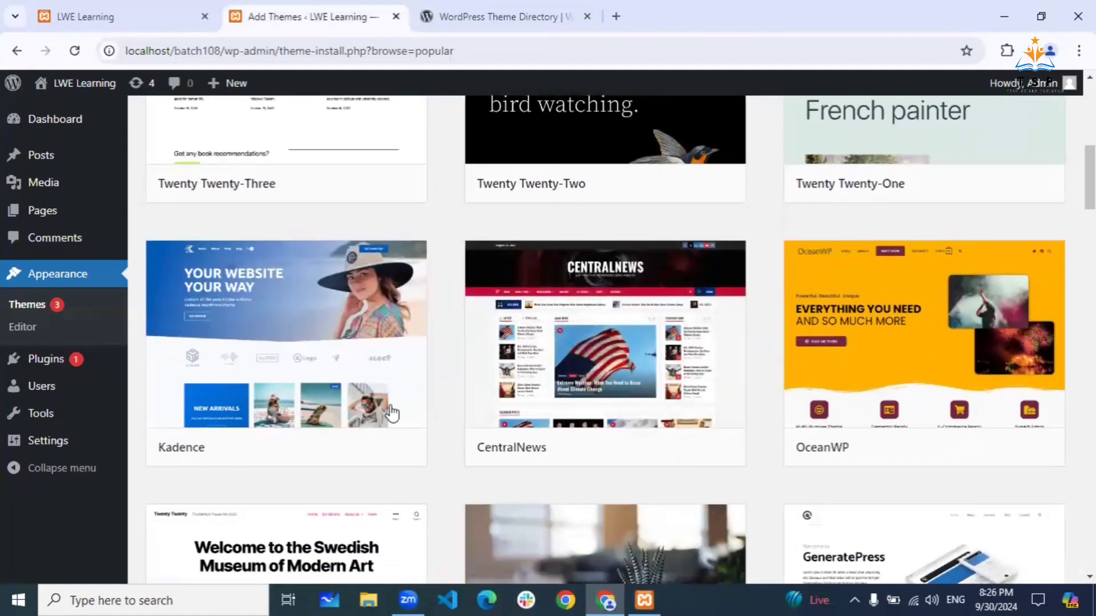
mouse_move(343, 460)
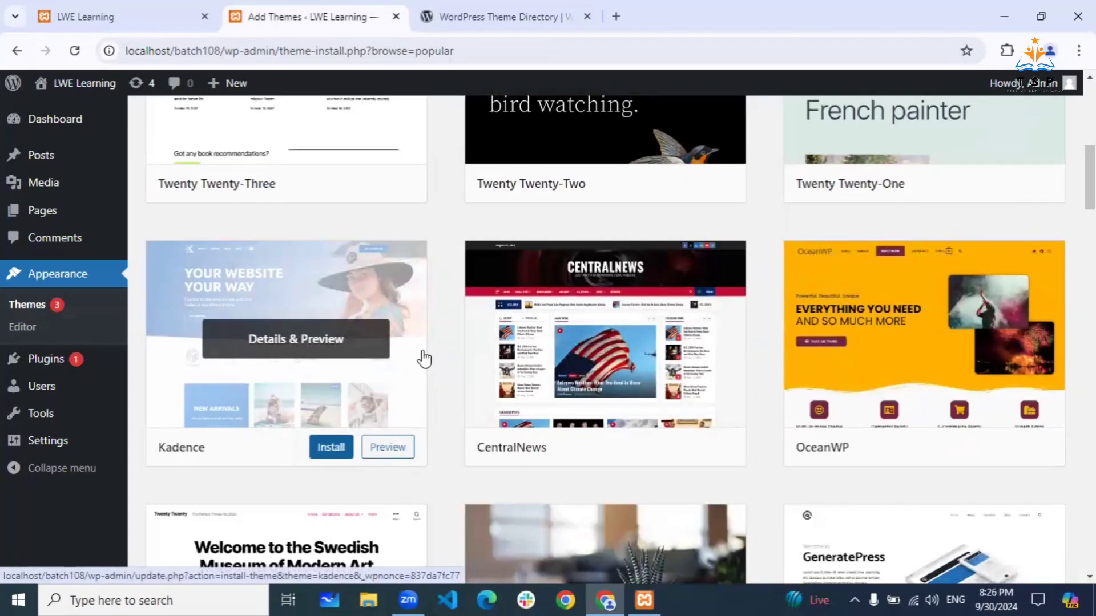
scroll(440, 276, up, 8)
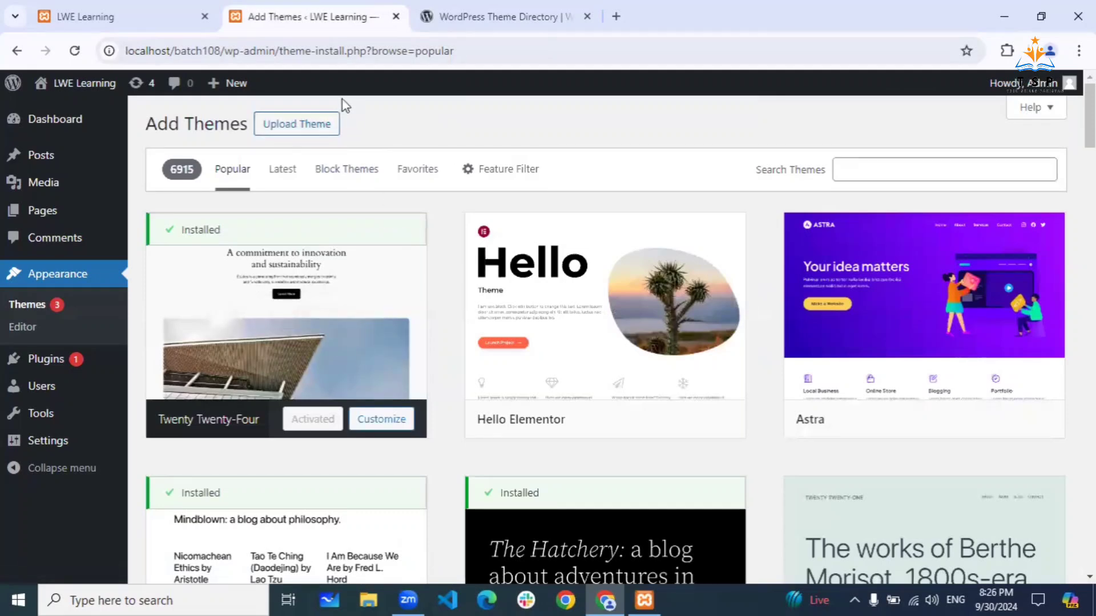
click(290, 126)
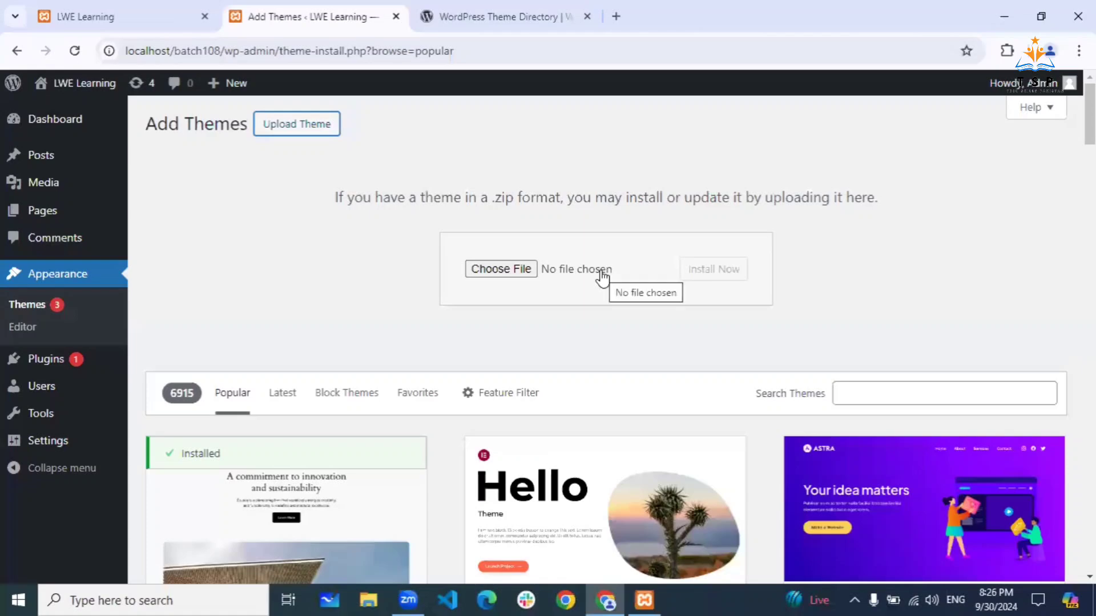
- Browse the WordPress.org Theme Directory and open the OceanWP theme's details page
click(506, 26)
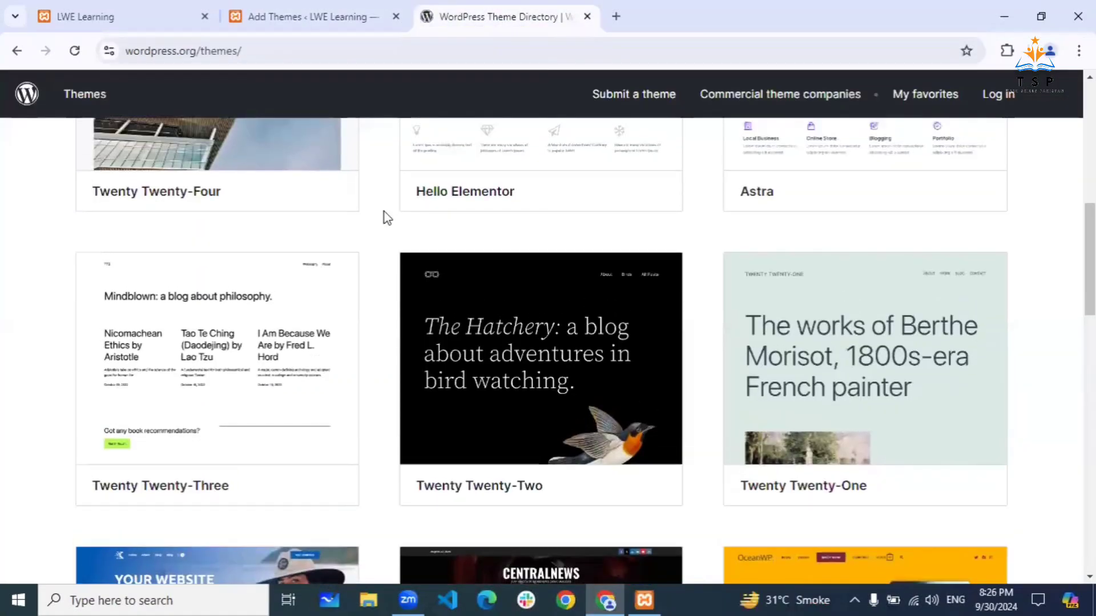
scroll(383, 219, up, 10)
scroll(382, 219, down, 20)
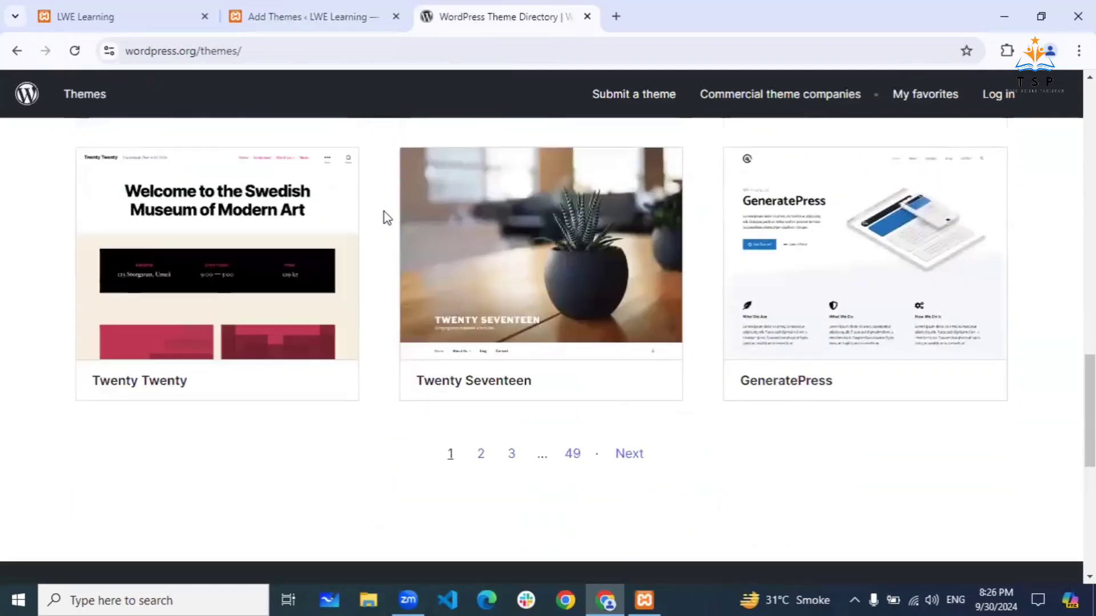
scroll(386, 217, down, 3)
scroll(630, 229, up, 2)
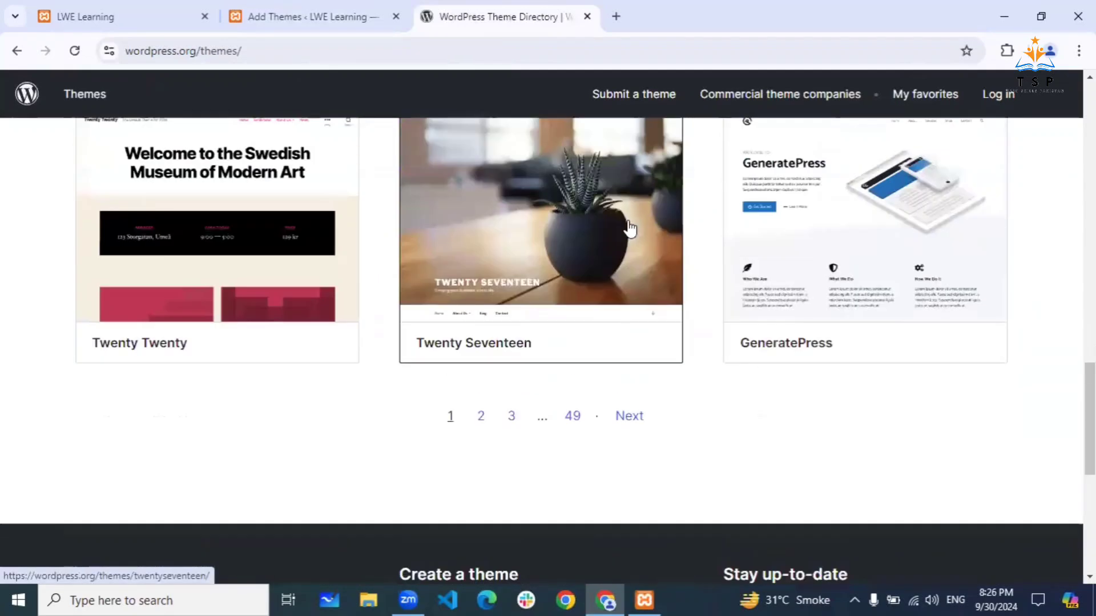
scroll(630, 229, up, 3)
scroll(832, 345, down, 2)
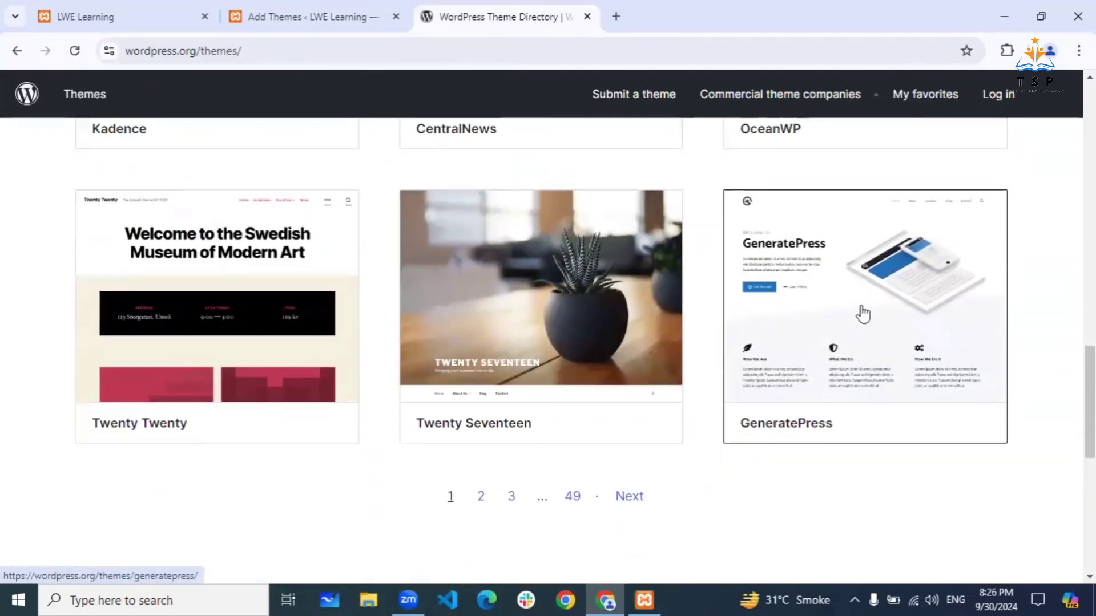
scroll(871, 295, up, 4)
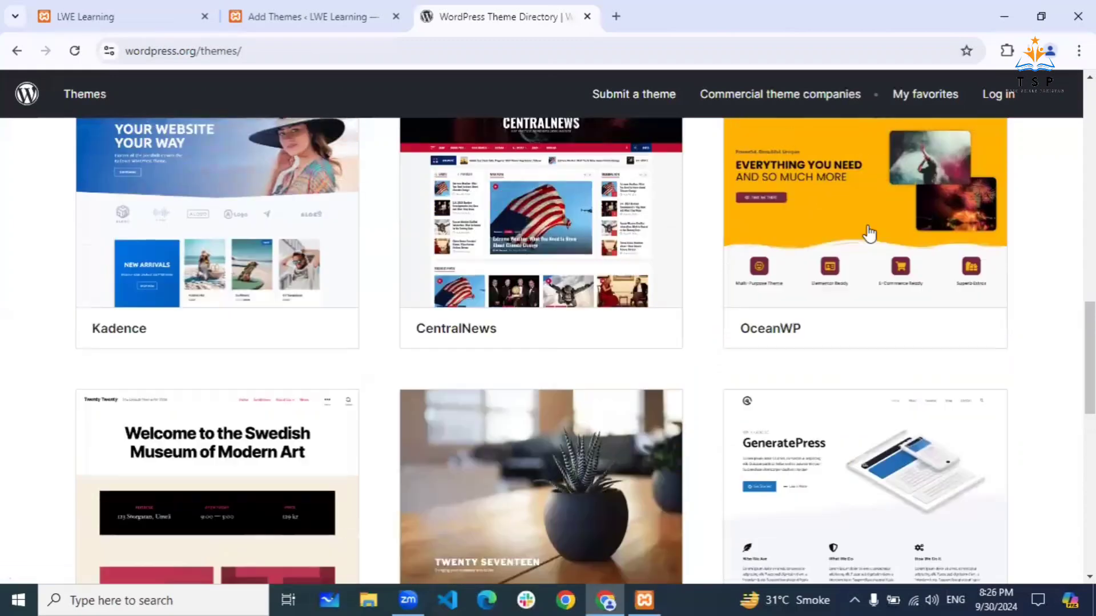
click(862, 197)
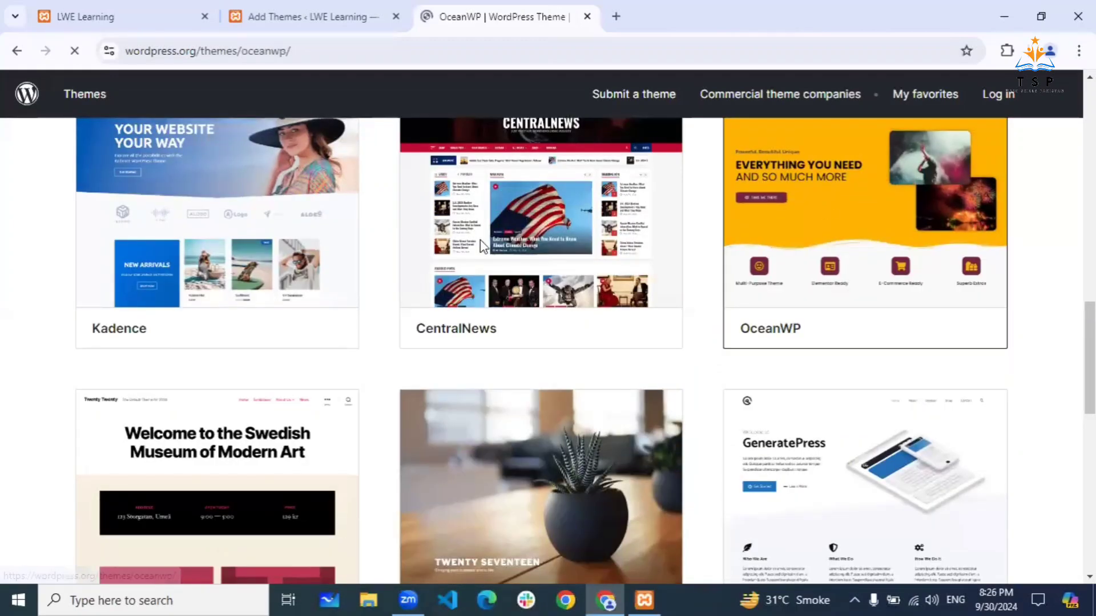
scroll(475, 323, down, 5)
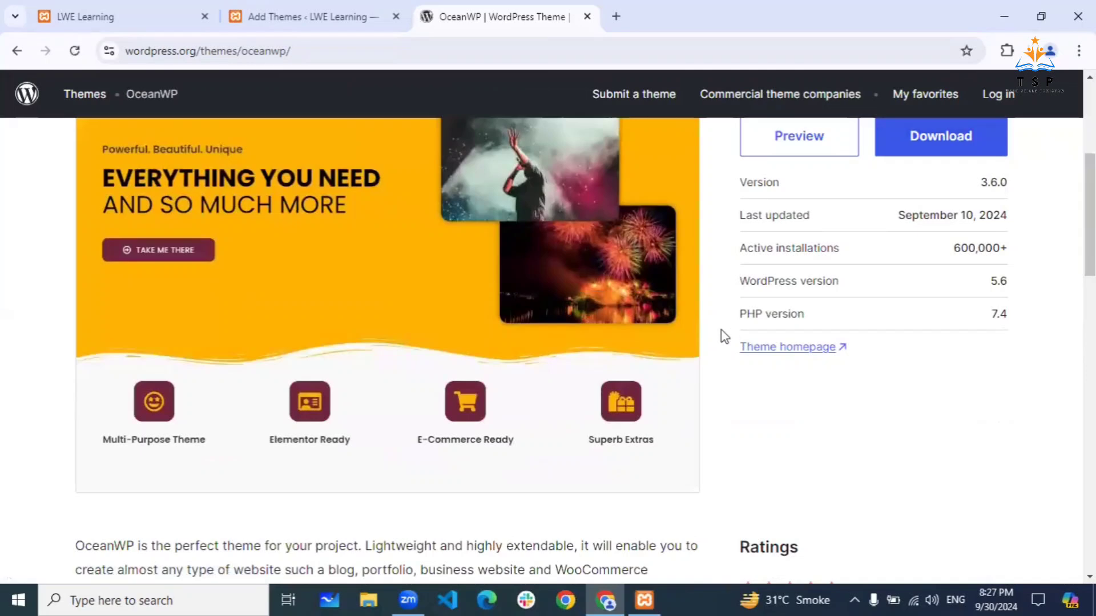
- Look at the WordPress.org plugin directory via Extend > Plugins, then close that tab
click(305, 16)
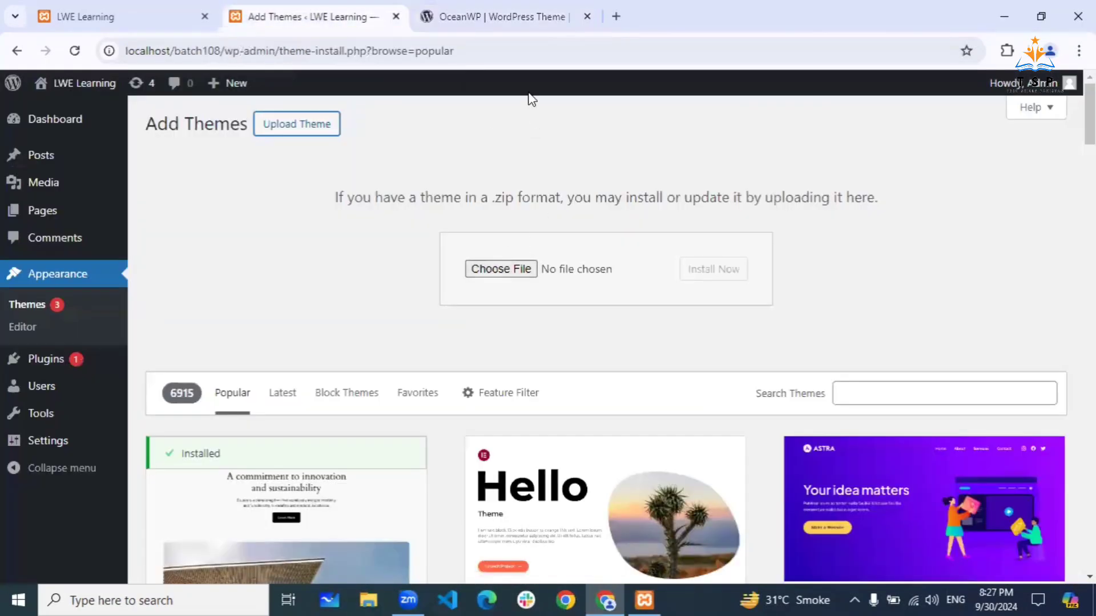
click(515, 19)
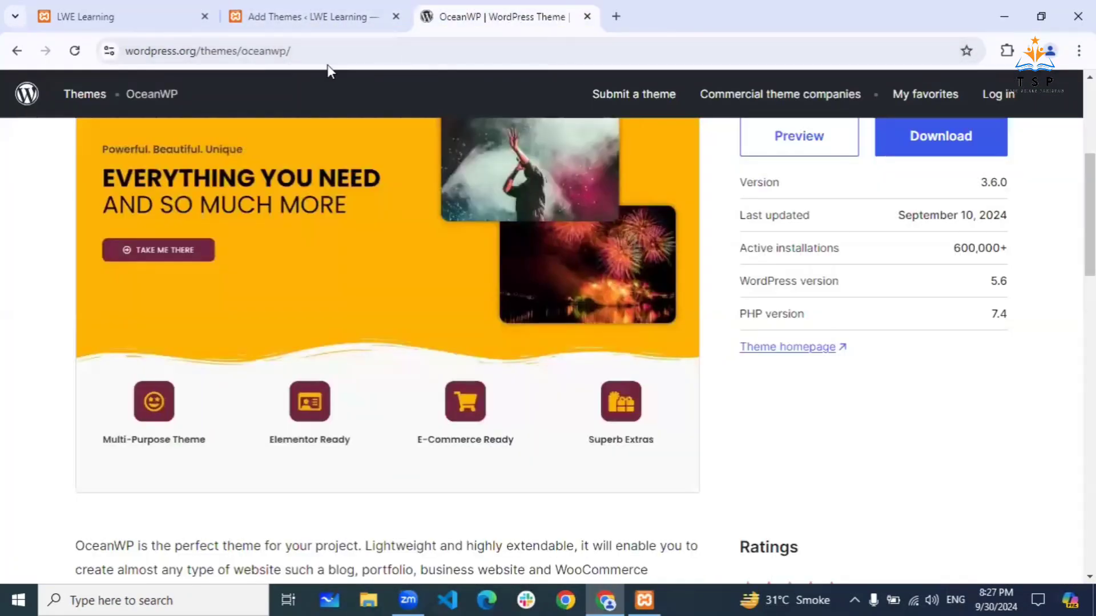
scroll(354, 192, up, 5)
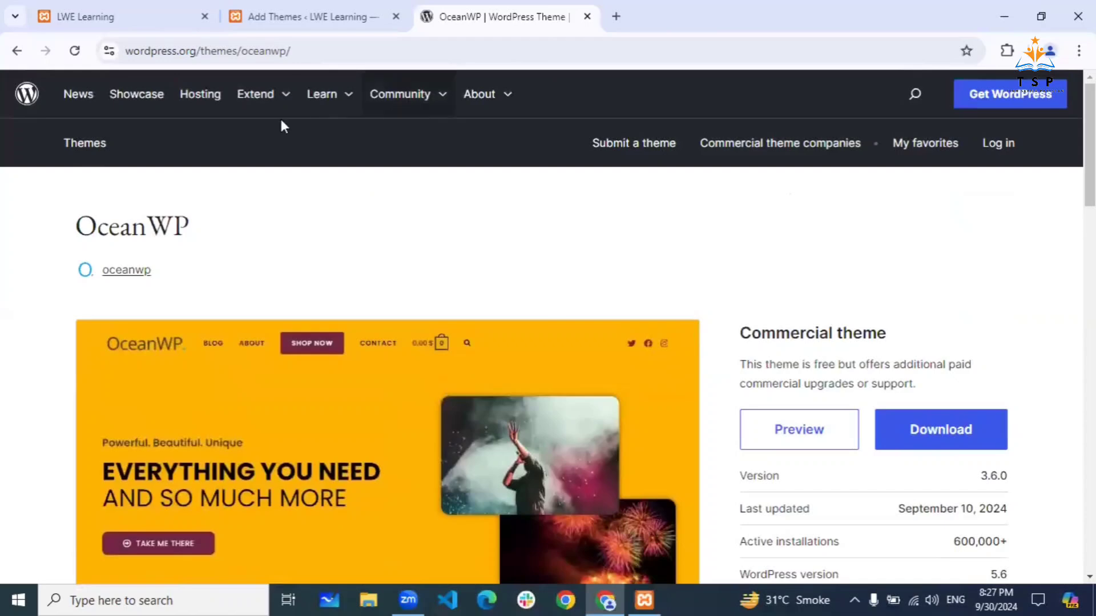
mouse_move(274, 98)
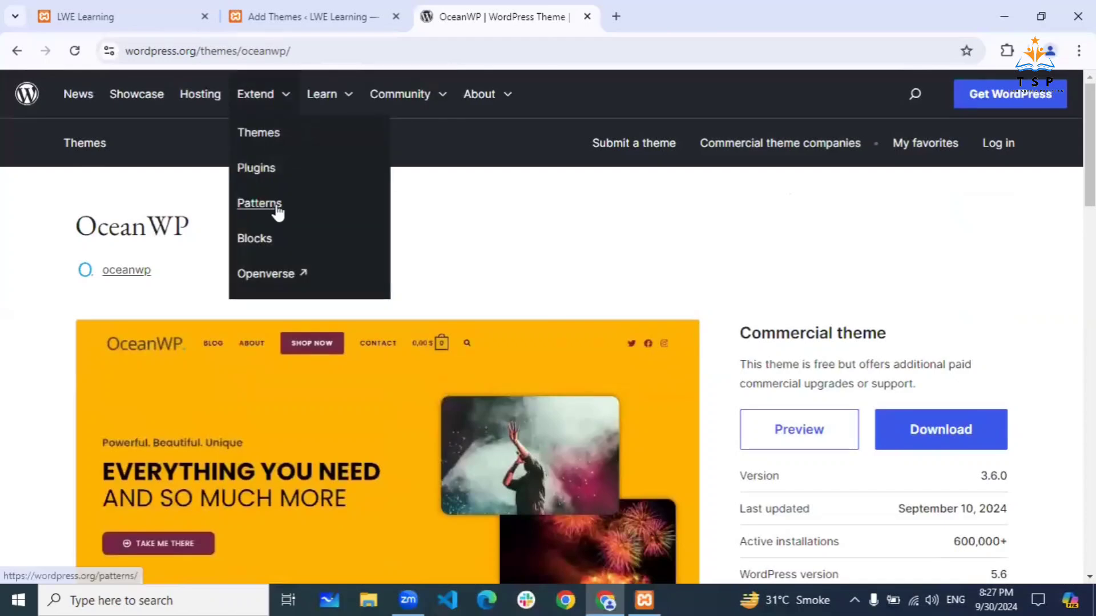
click(264, 171)
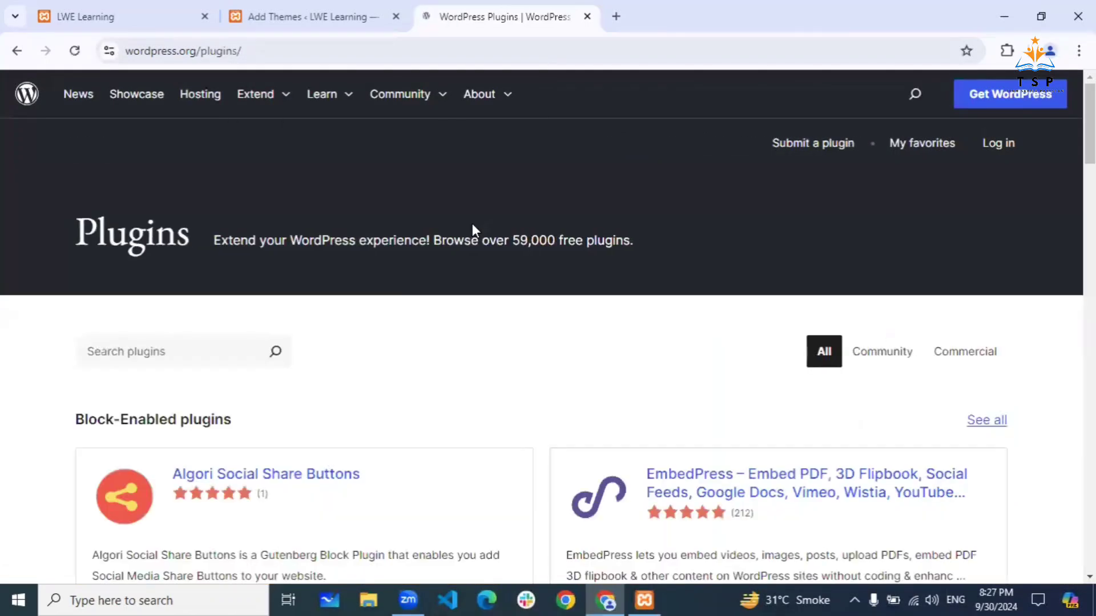
scroll(471, 224, down, 4)
scroll(474, 233, down, 2)
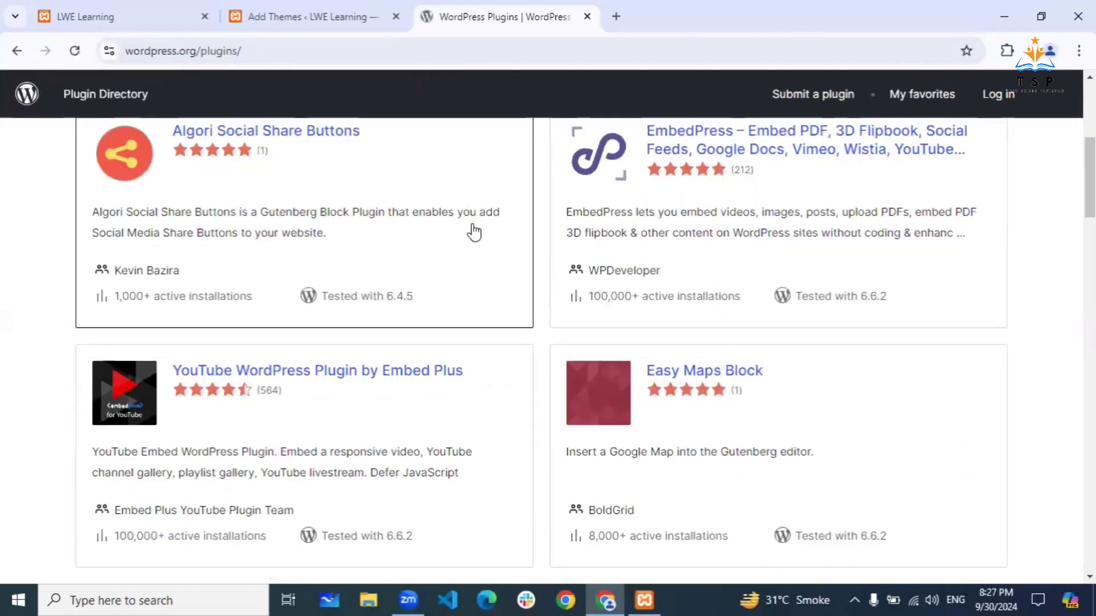
click(587, 16)
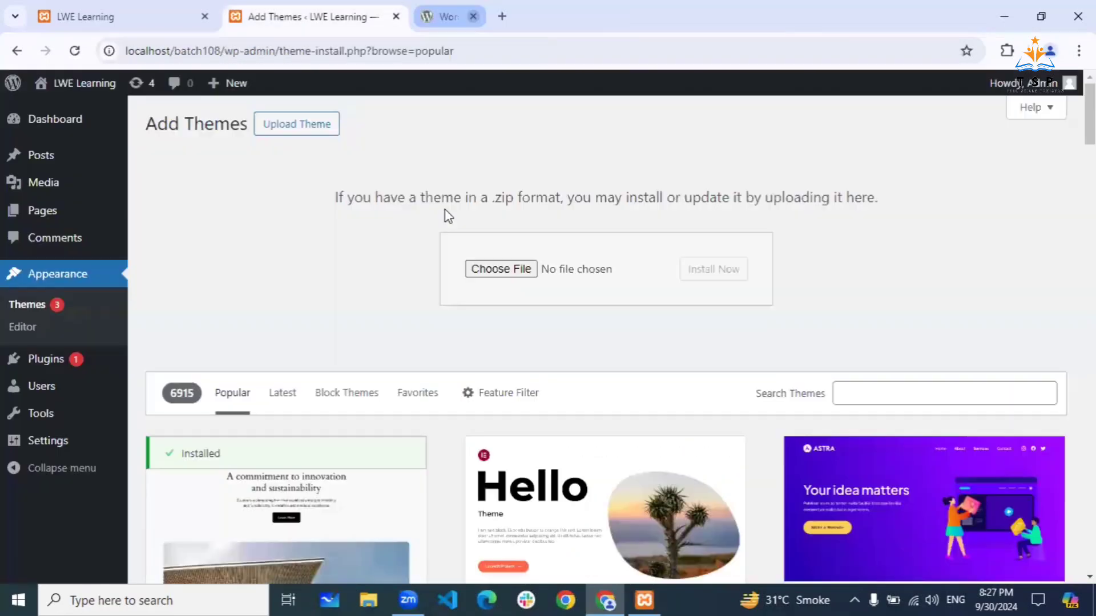
- Scroll the Add Themes popular grid down to Neve, Blocksy and Kubio
scroll(334, 278, down, 8)
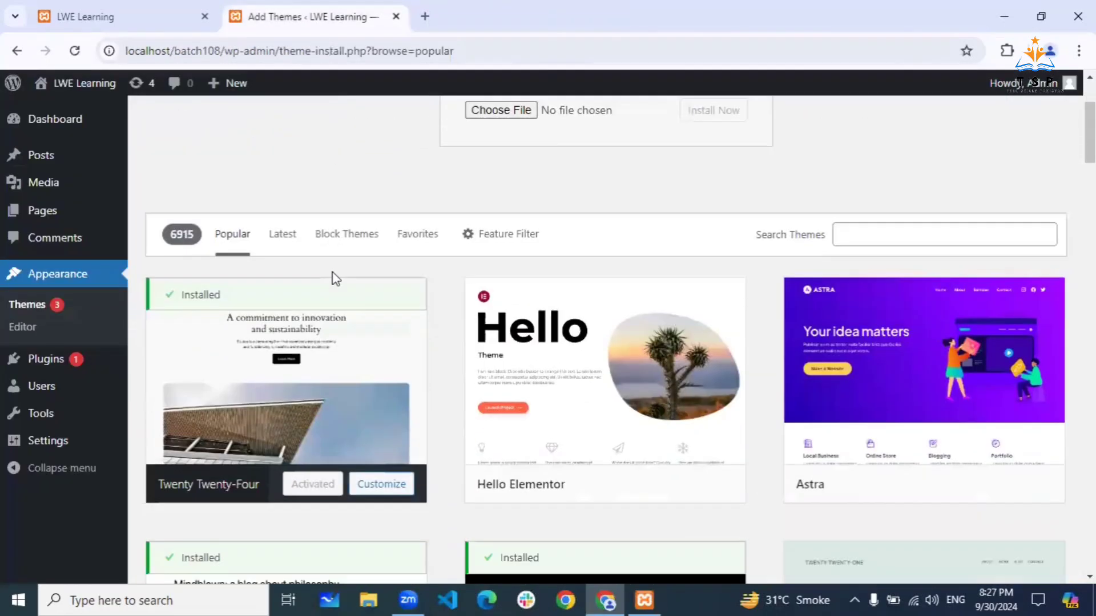
scroll(436, 321, down, 4)
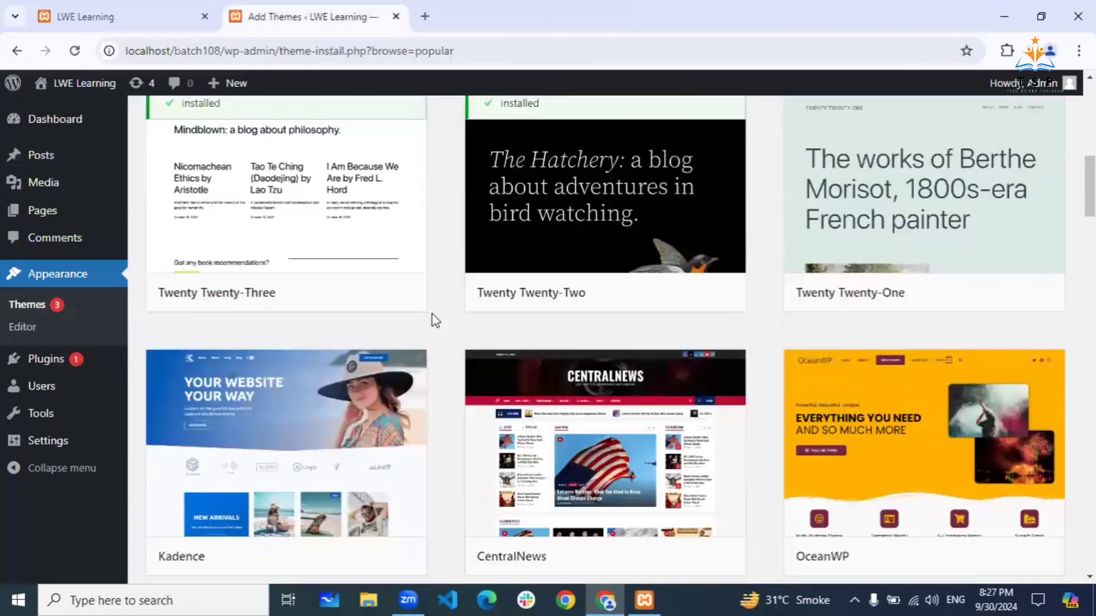
scroll(435, 321, down, 3)
scroll(436, 321, down, 8)
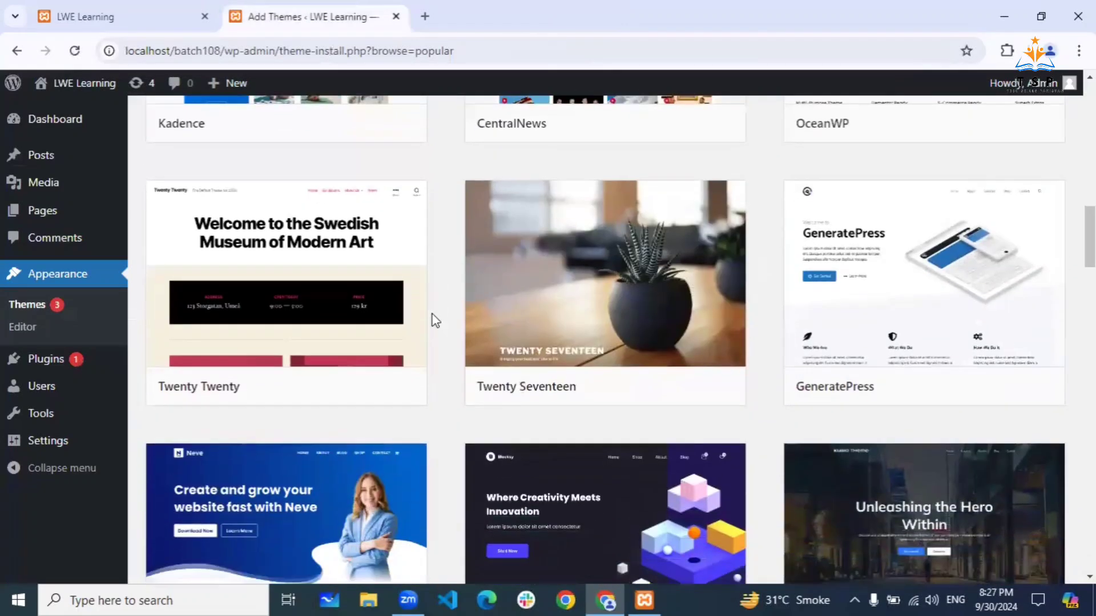
scroll(435, 321, down, 1)
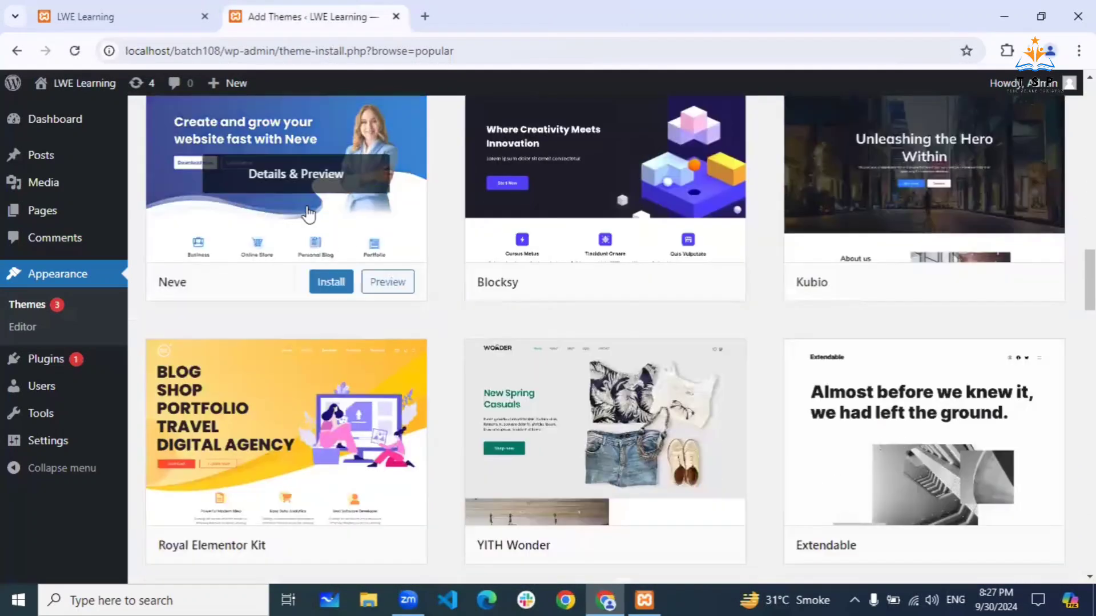
scroll(299, 208, up, 2)
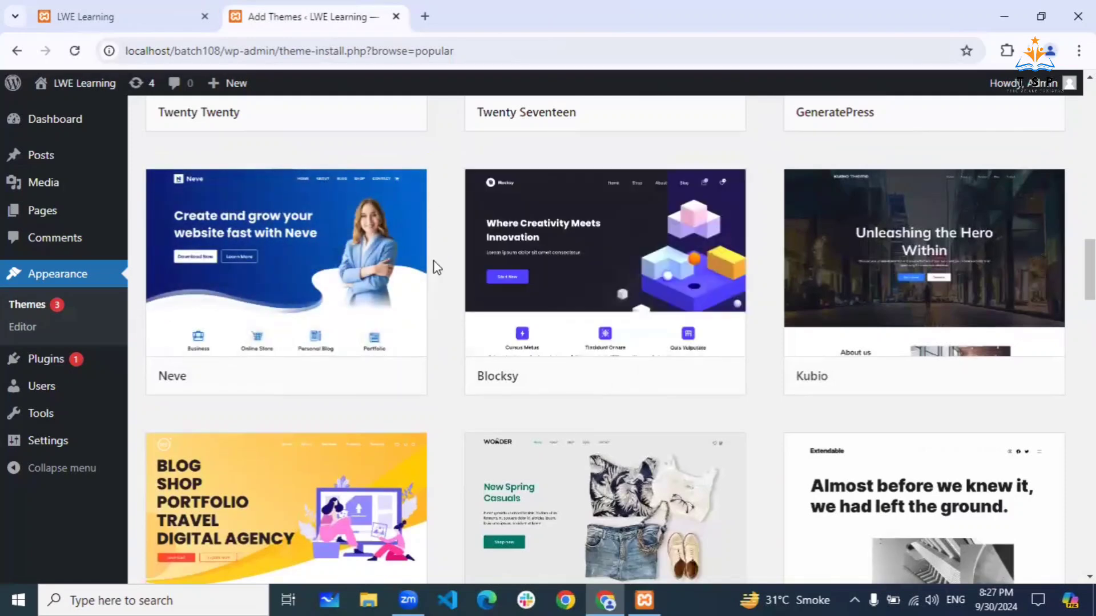
scroll(445, 297, down, 1)
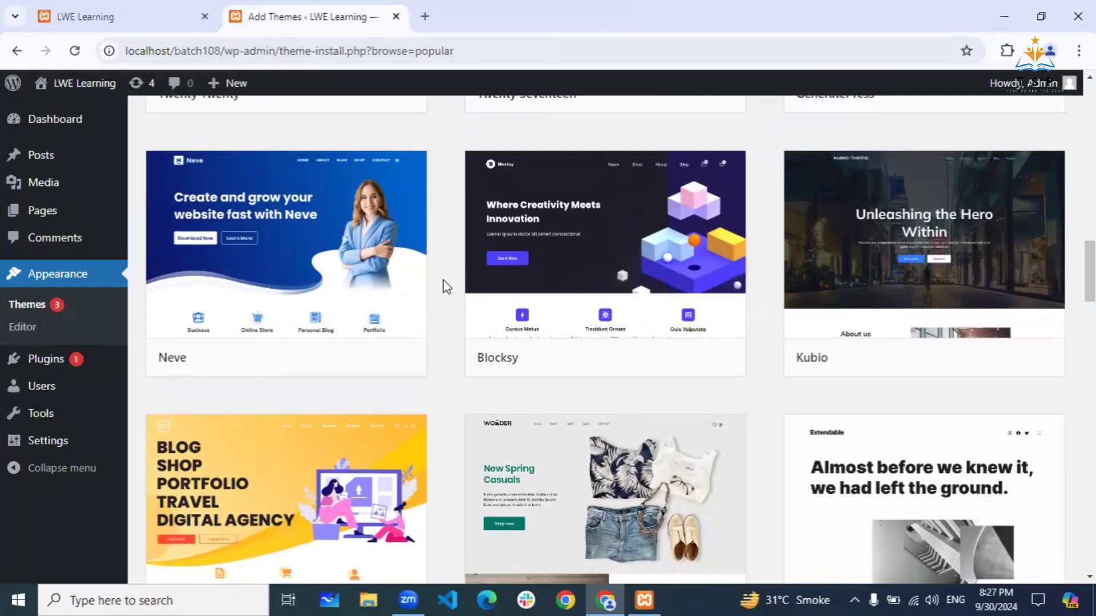
scroll(447, 287, down, 4)
scroll(447, 287, up, 4)
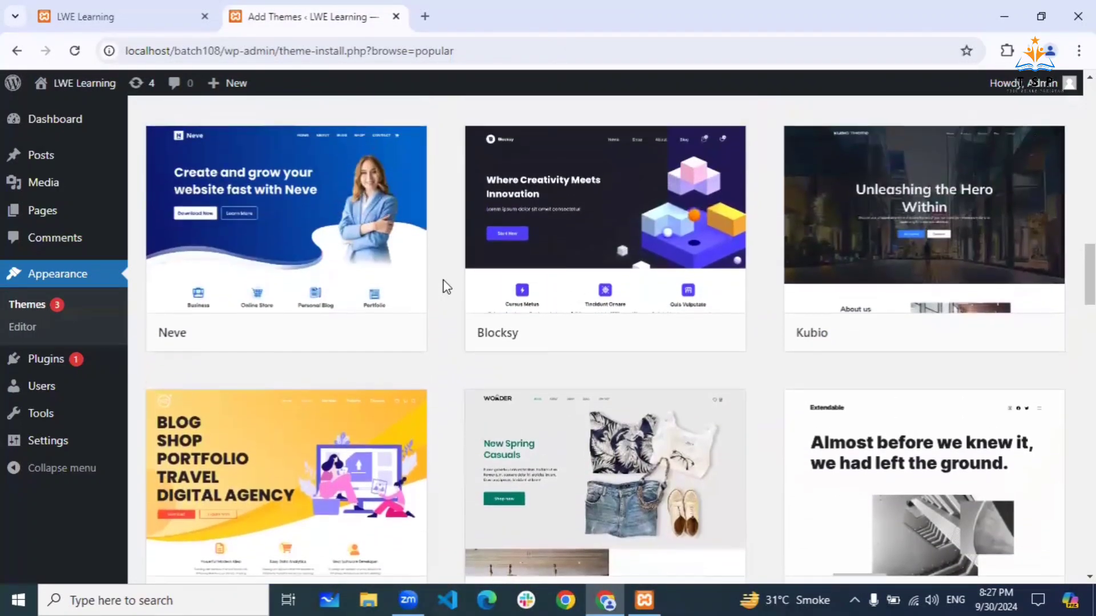
mouse_move(228, 227)
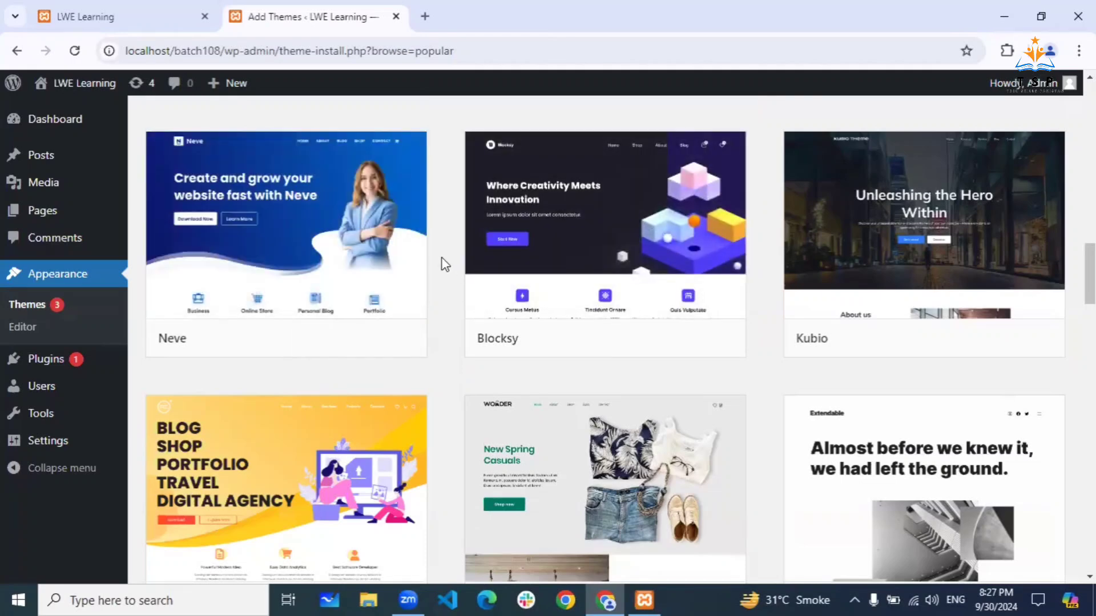
mouse_move(525, 331)
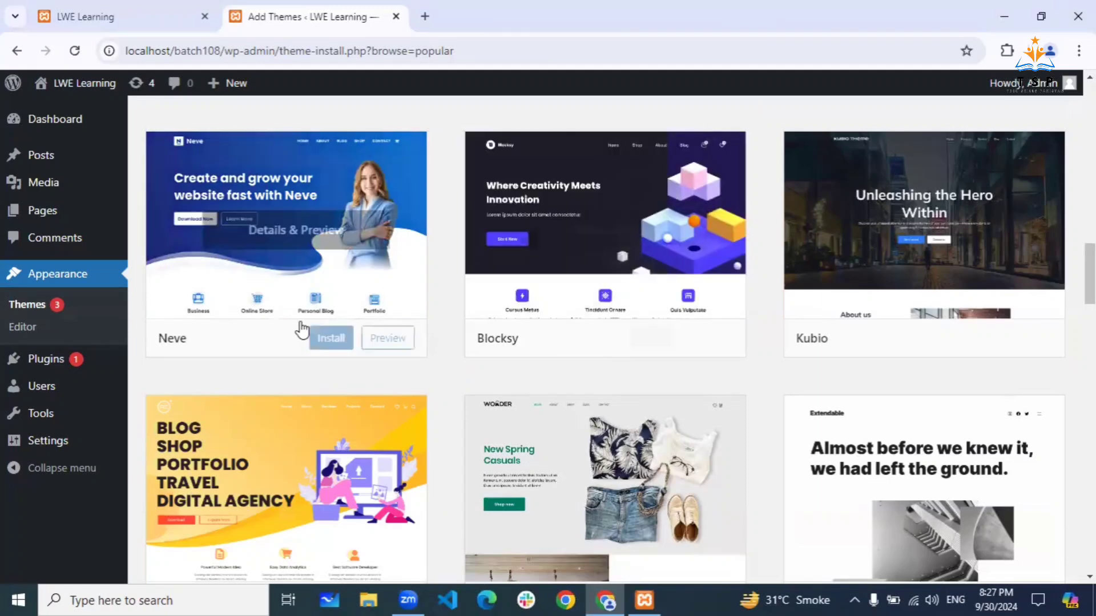
- Install the Neve theme and scroll the Popular catalogue while it shows as Installed
click(318, 340)
mouse_move(501, 506)
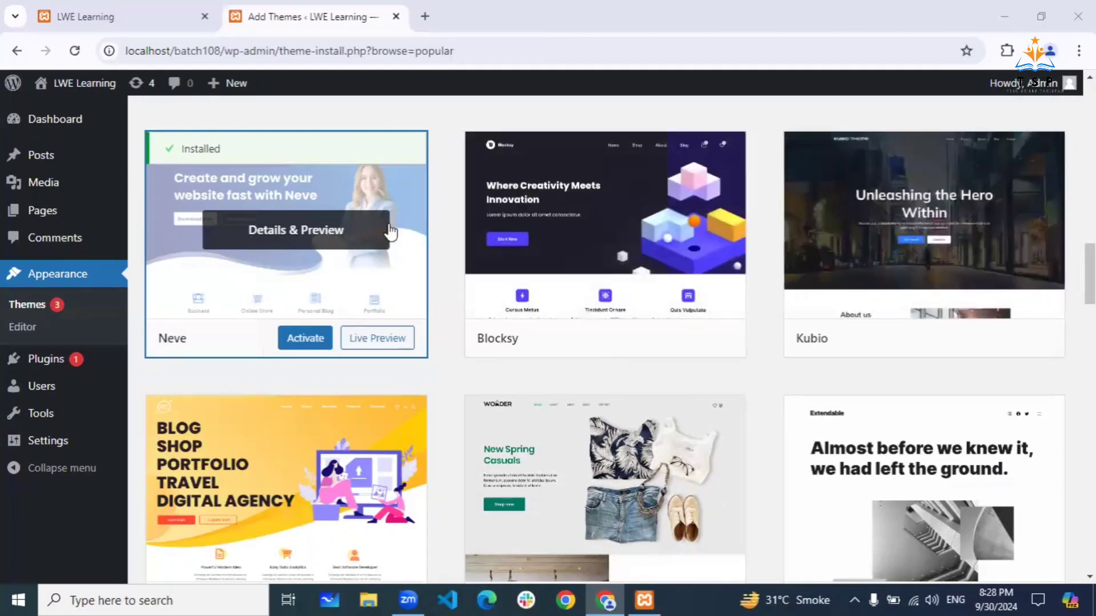
scroll(450, 337, down, 3)
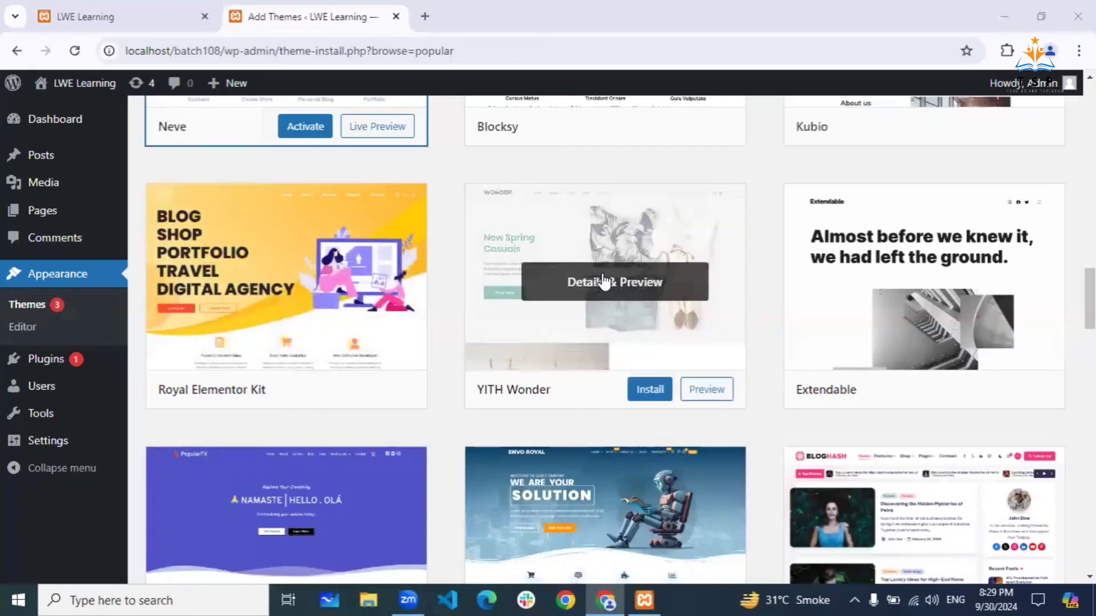
scroll(461, 403, down, 1)
scroll(460, 402, down, 5)
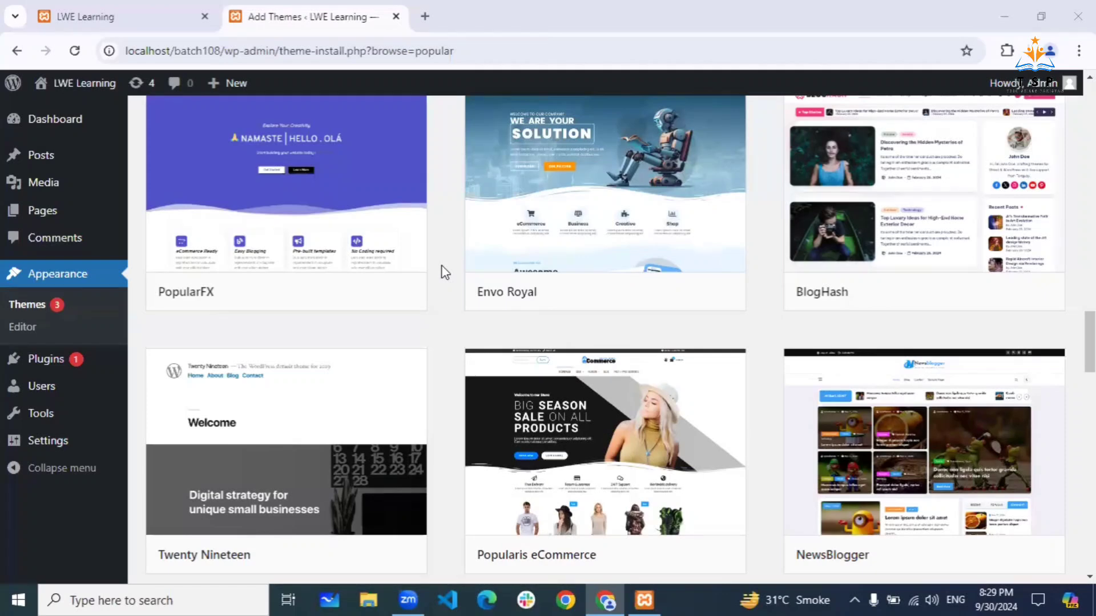
scroll(449, 304, up, 2)
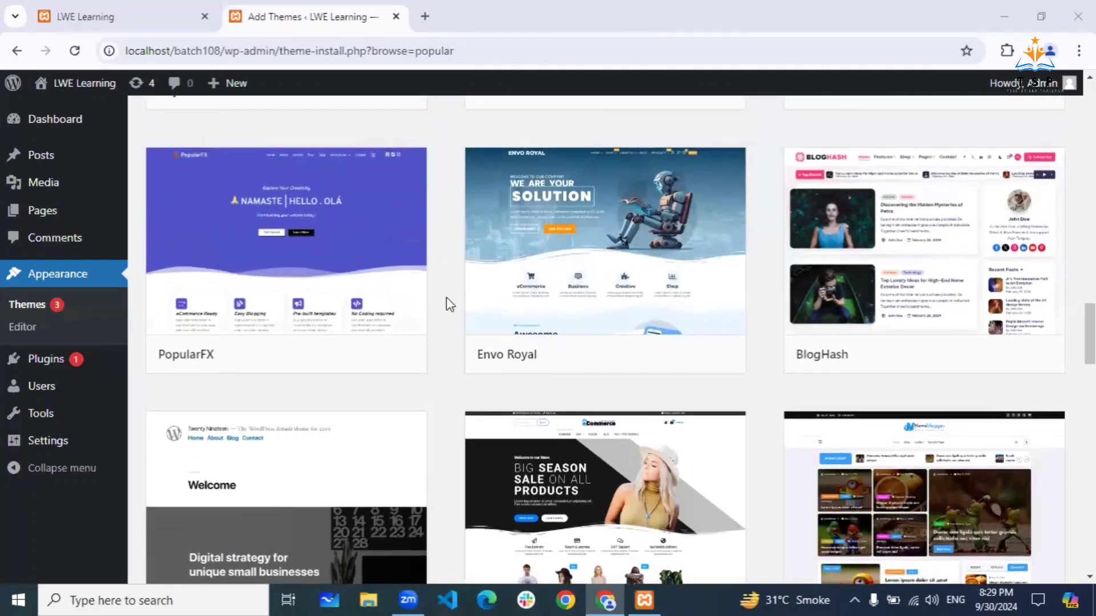
scroll(446, 303, up, 2)
scroll(446, 303, up, 3)
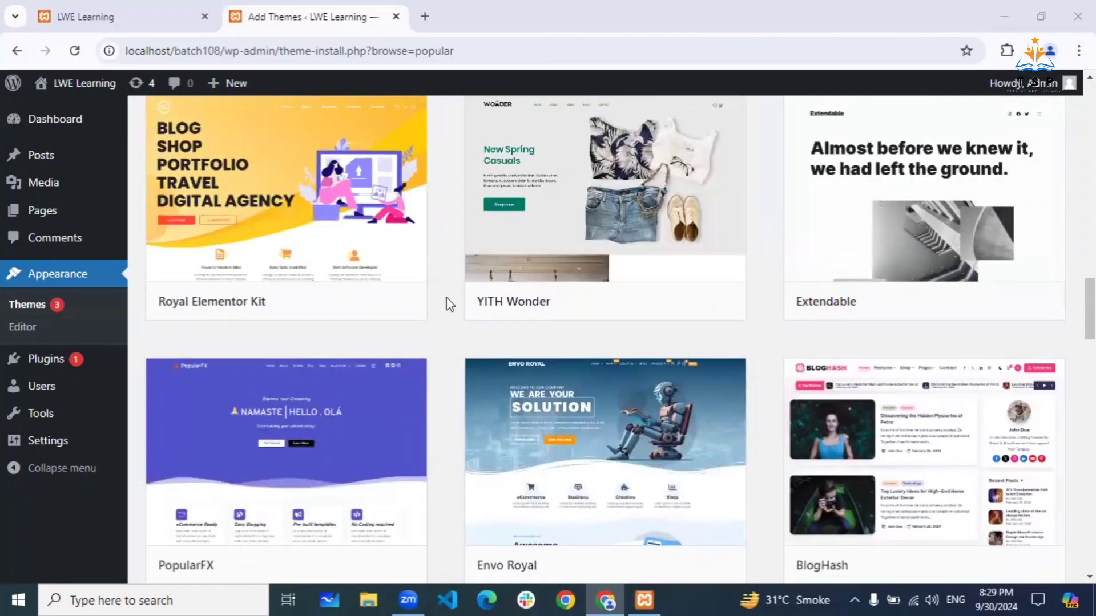
scroll(446, 297, up, 11)
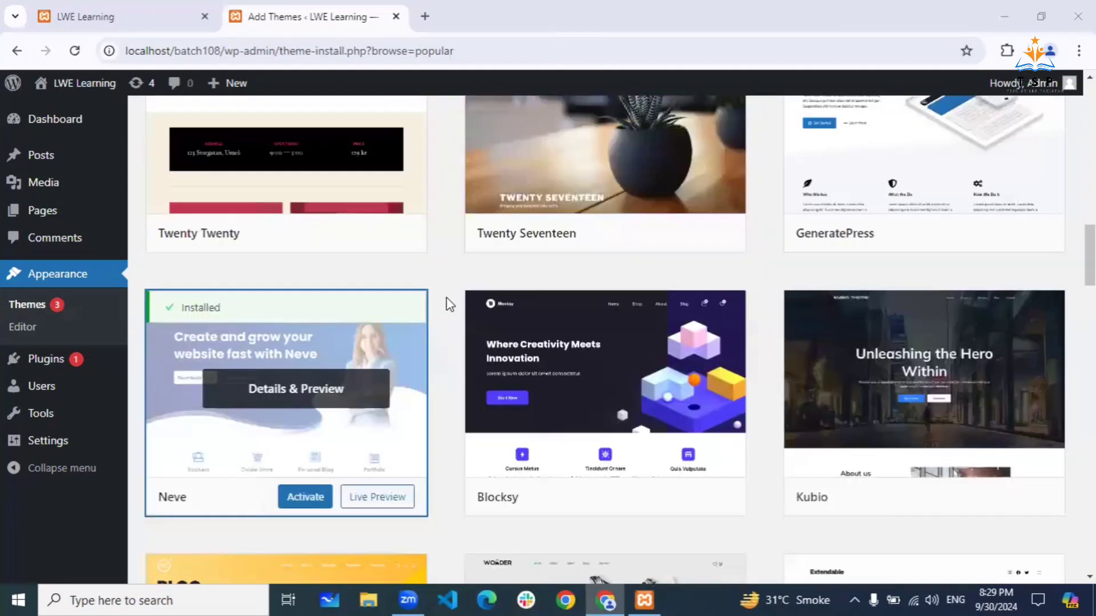
scroll(446, 297, down, 8)
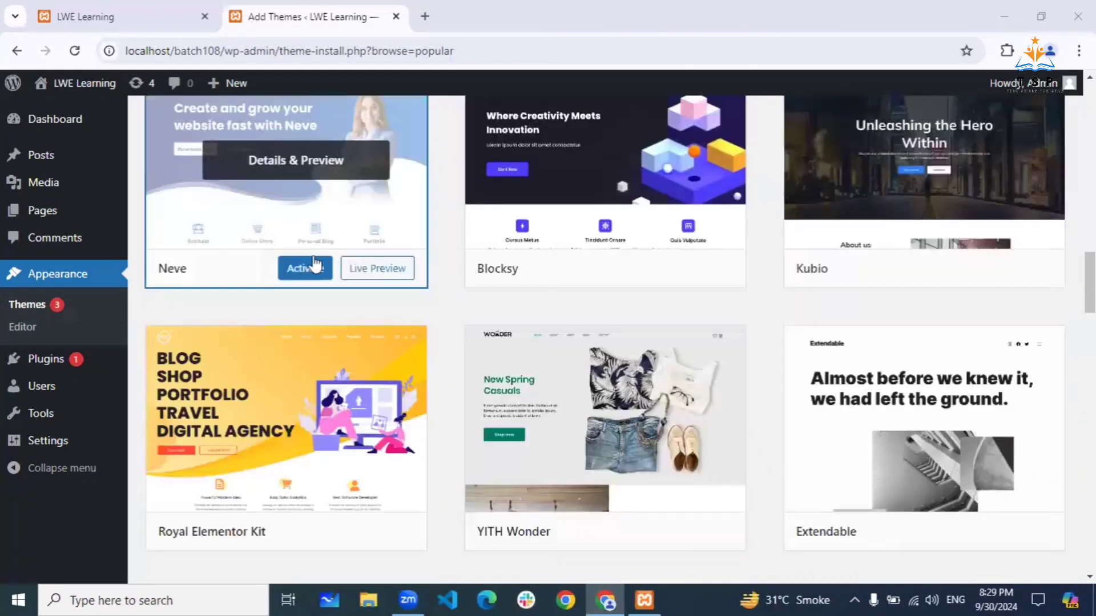
scroll(274, 208, up, 2)
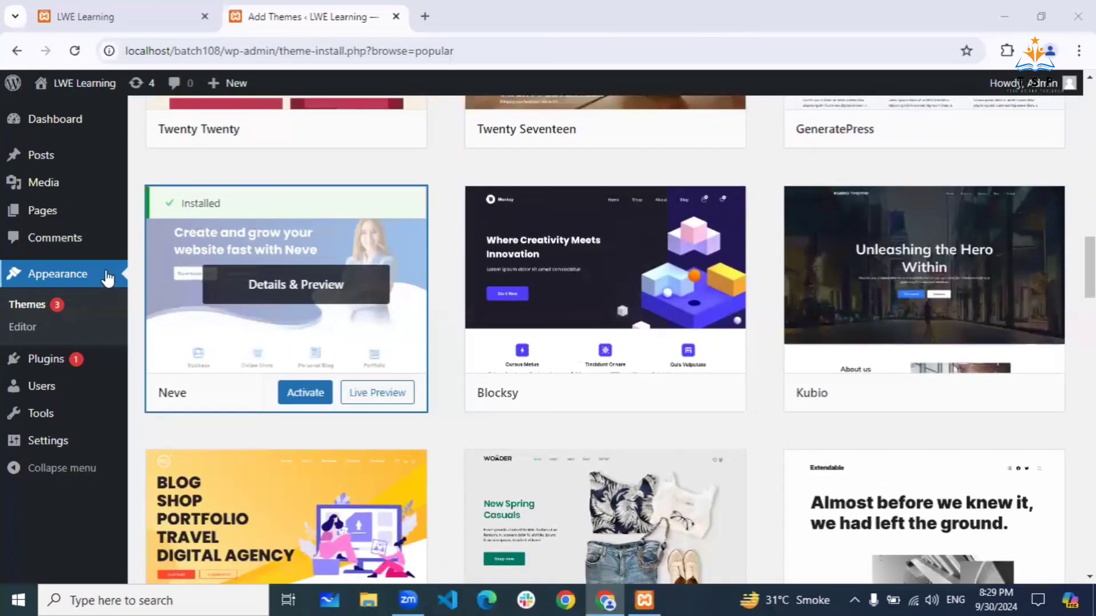
scroll(358, 231, up, 5)
scroll(358, 231, up, 10)
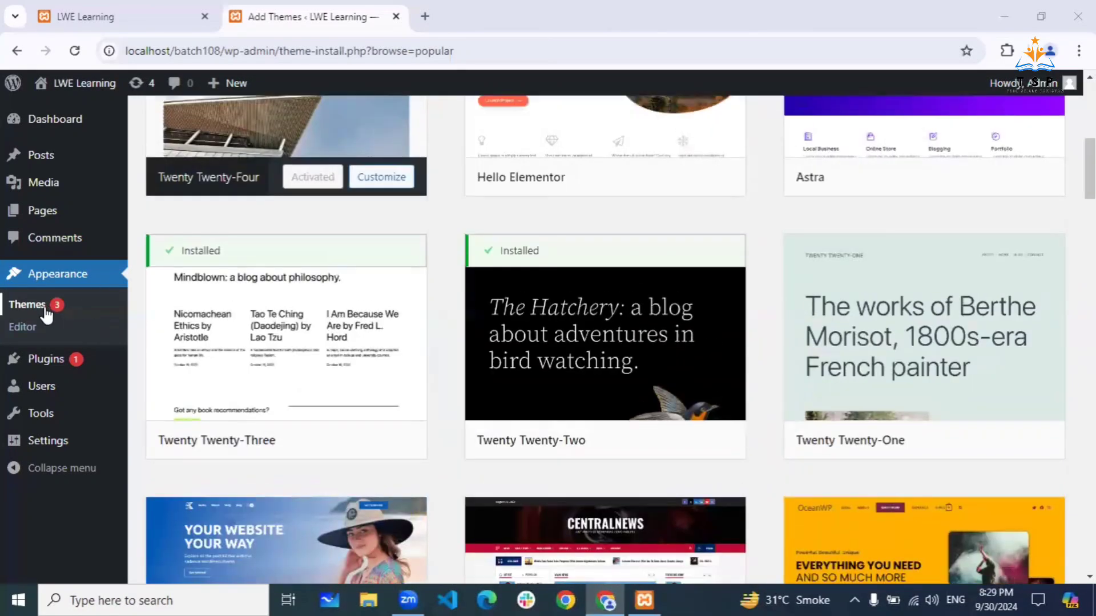
- Return to Appearance > Themes and check the four themes, including Neve
click(41, 309)
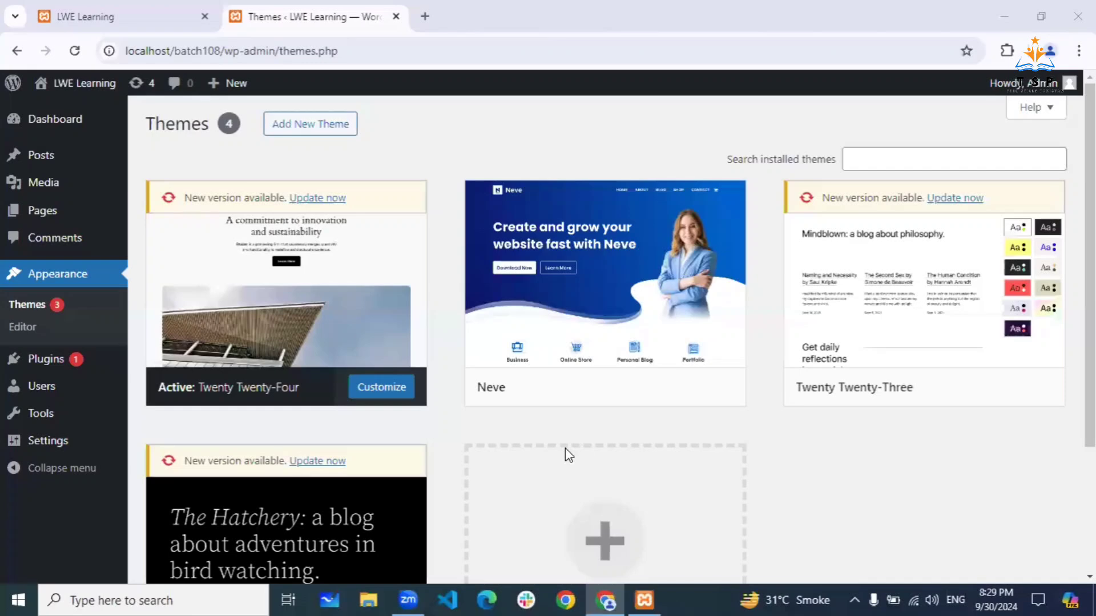
mouse_move(225, 392)
scroll(311, 415, down, 3)
scroll(311, 413, up, 3)
scroll(646, 426, down, 3)
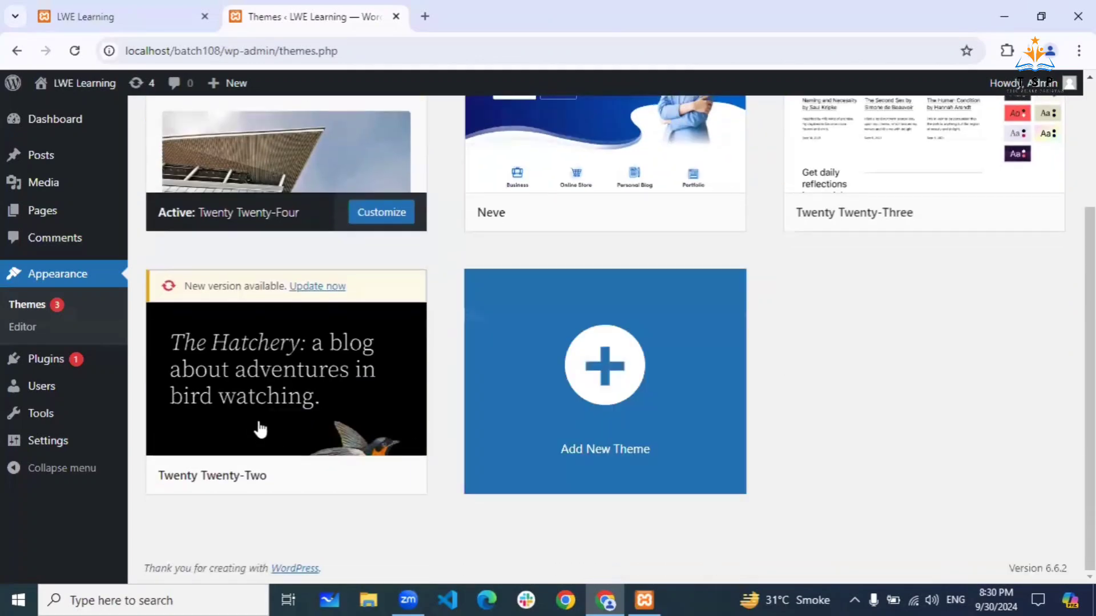
- Delete the Twenty Twenty-Two theme from its Theme Details and confirm the deletion
click(262, 369)
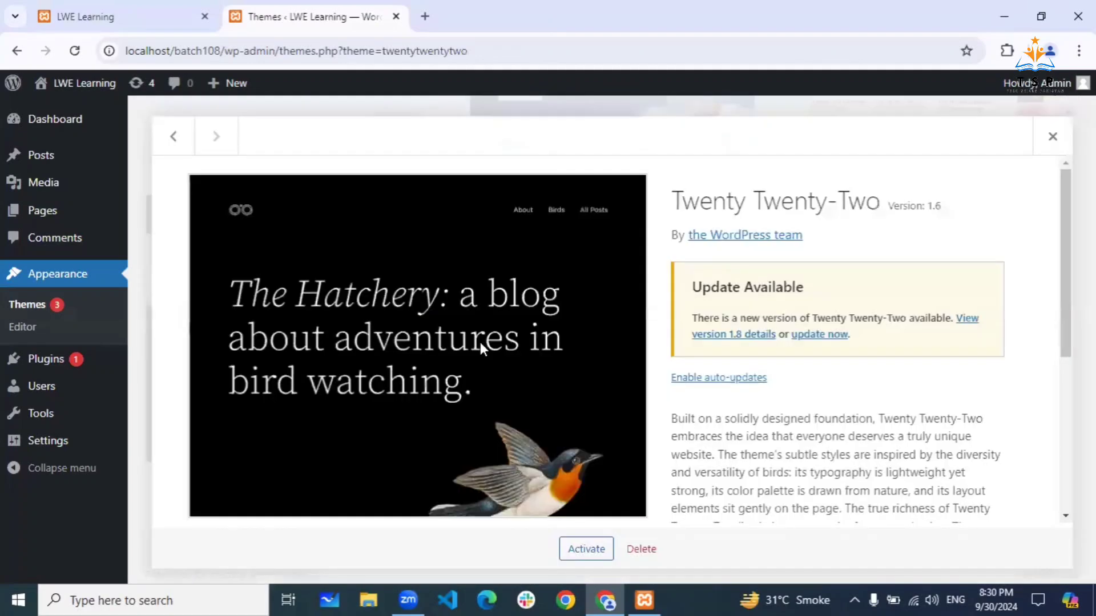
scroll(740, 307, down, 5)
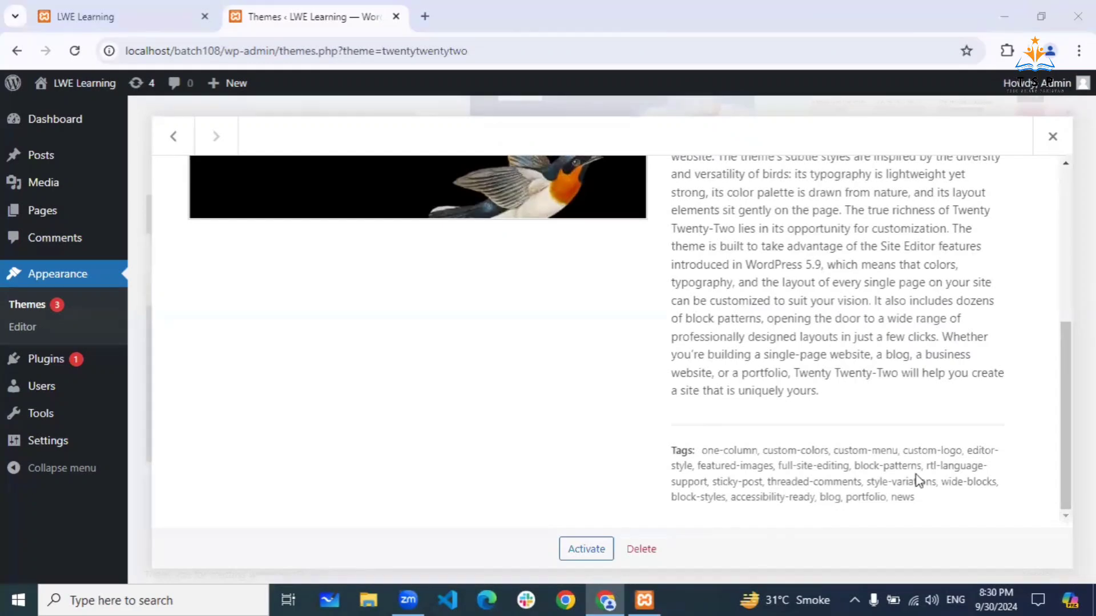
click(641, 549)
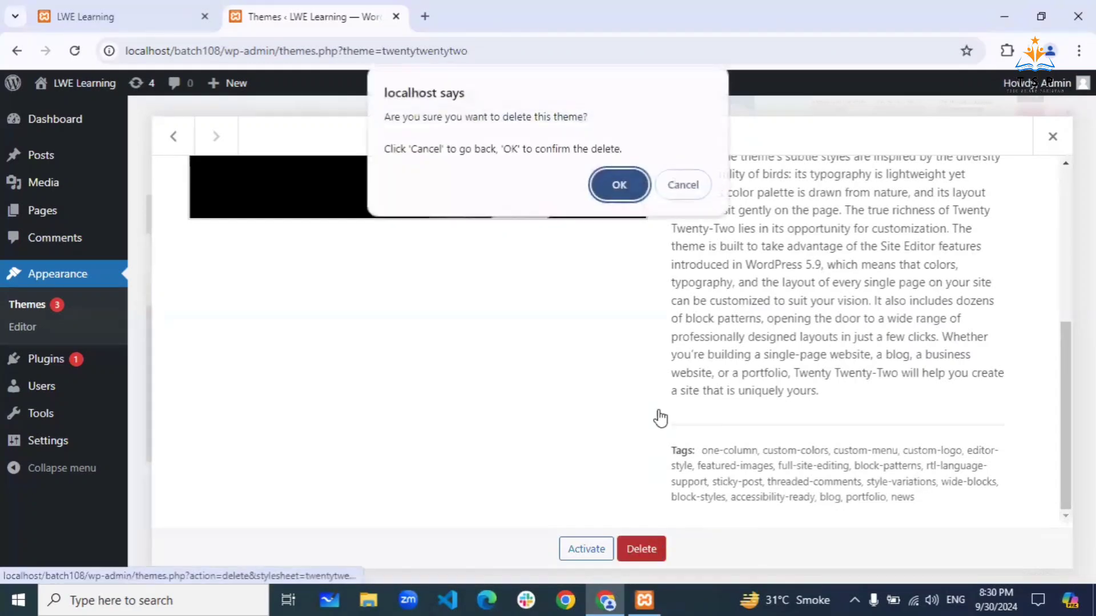
click(619, 185)
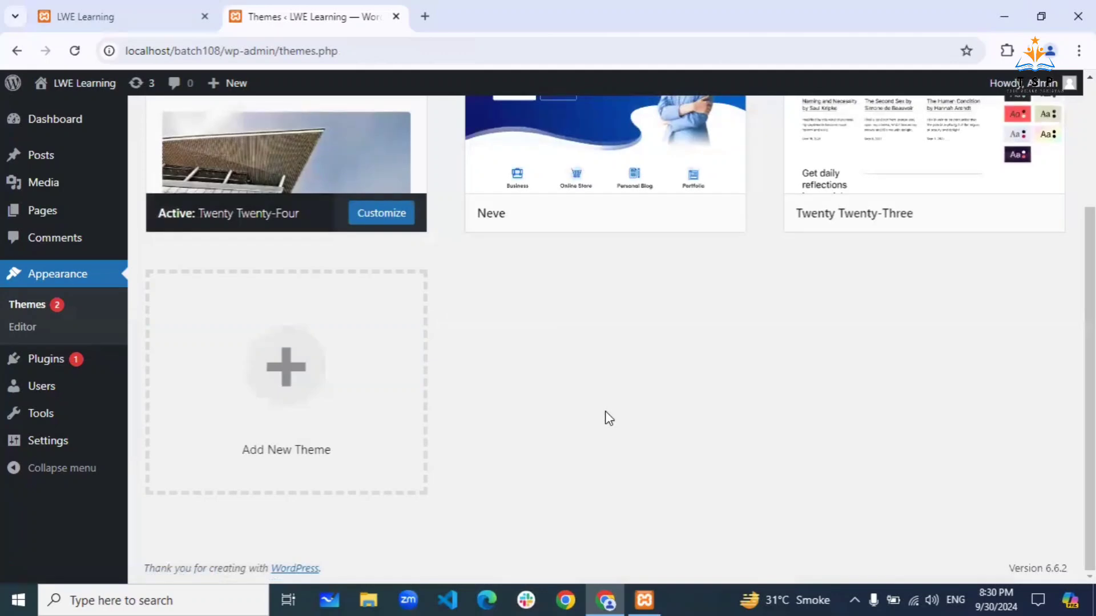
scroll(609, 418, up, 3)
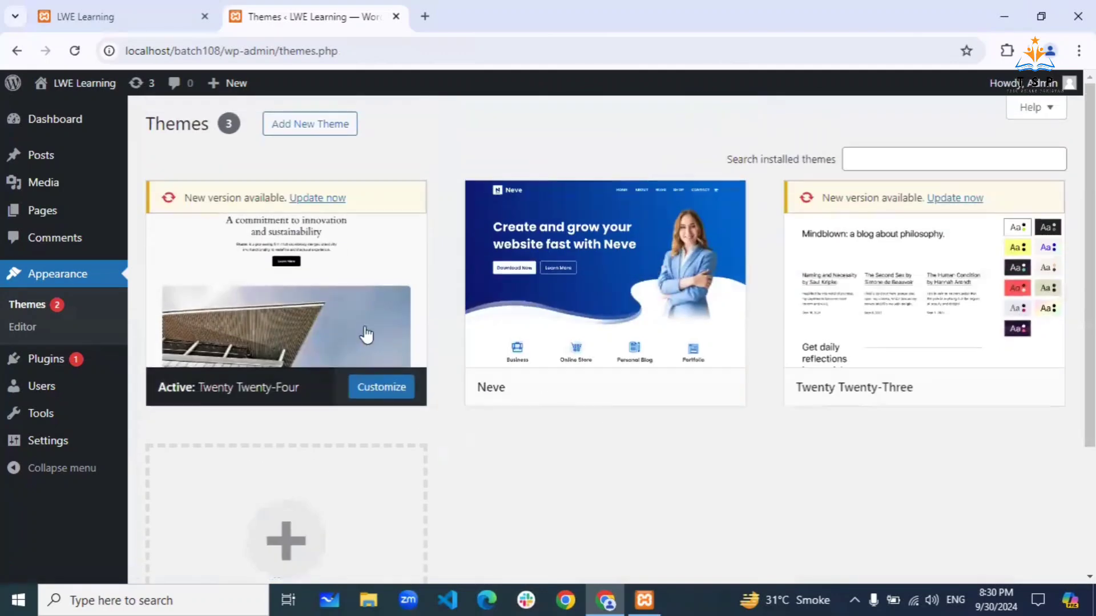
mouse_move(259, 409)
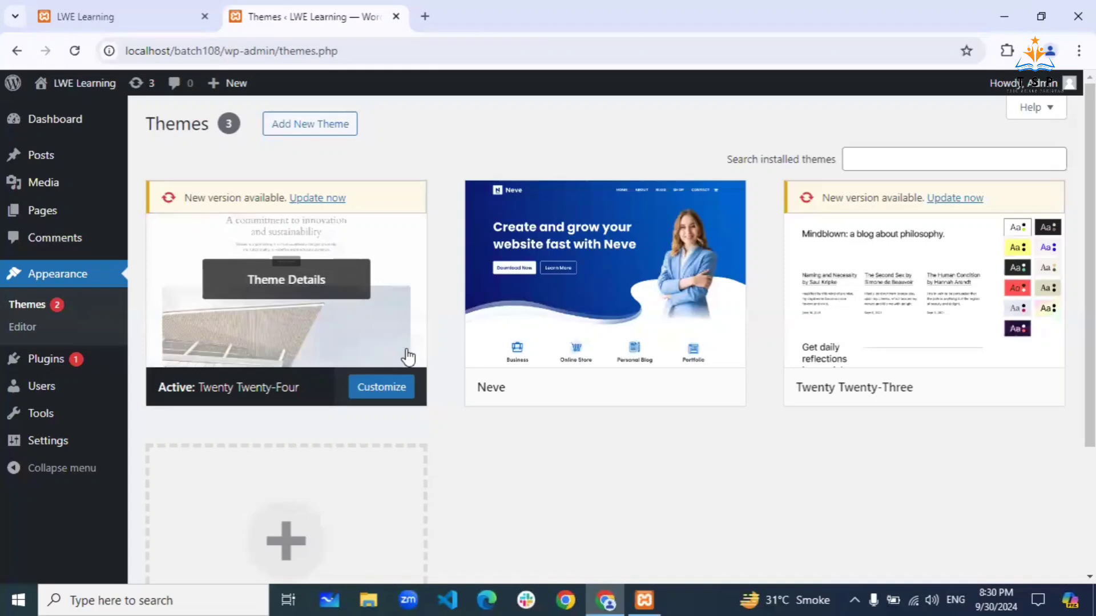
mouse_move(534, 305)
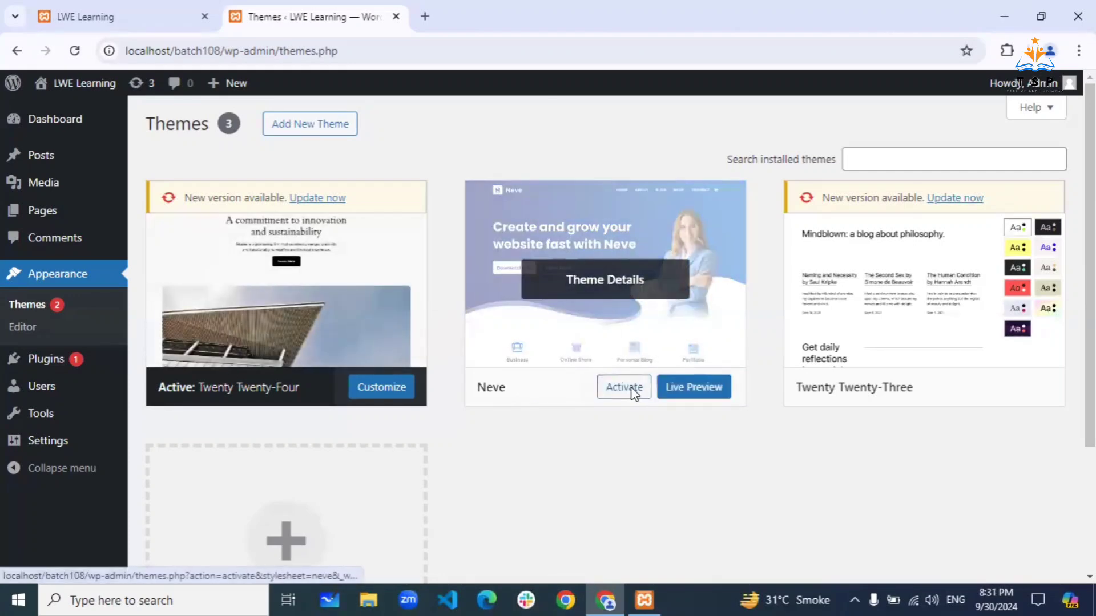
- Activate the Neve theme from its card on the Themes page
click(624, 388)
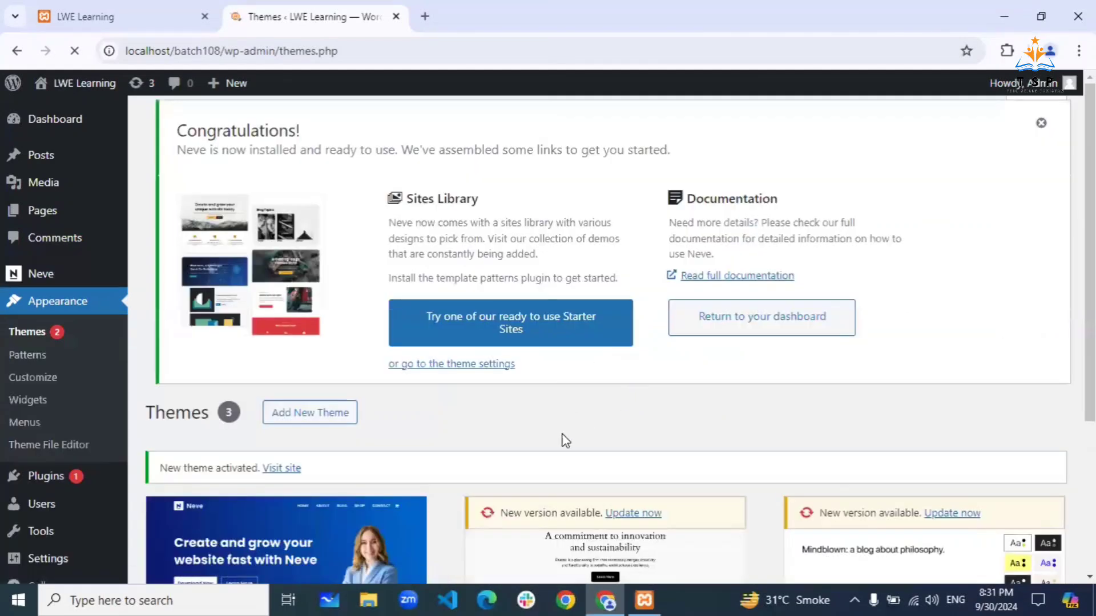
scroll(547, 434, down, 3)
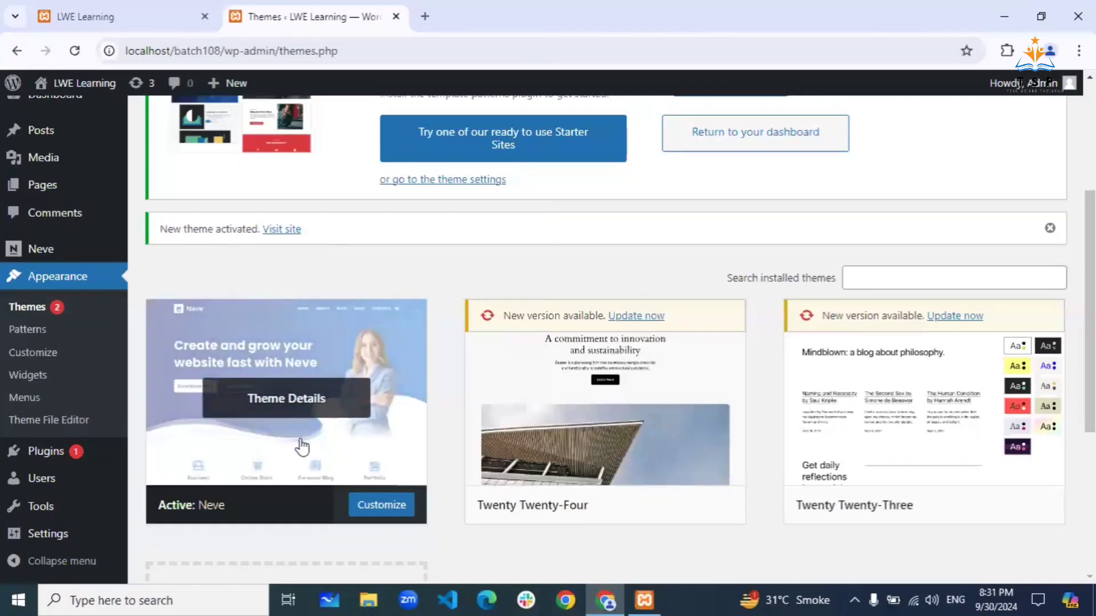
- Reload the LWE Learning front-page tab to view the site in the Neve theme
click(151, 8)
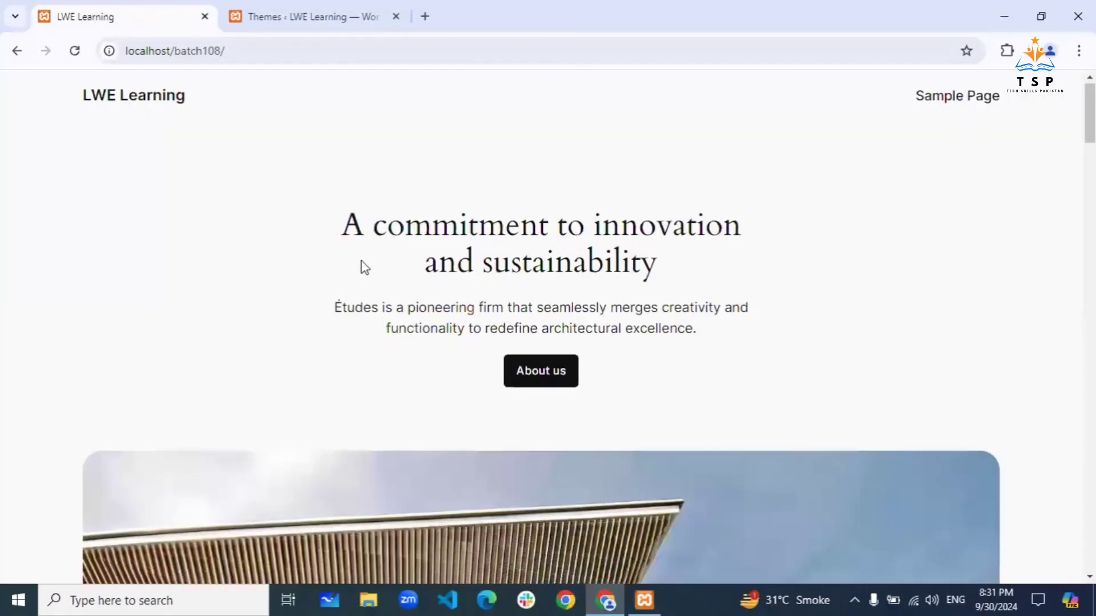
scroll(363, 265, down, 10)
scroll(362, 262, up, 10)
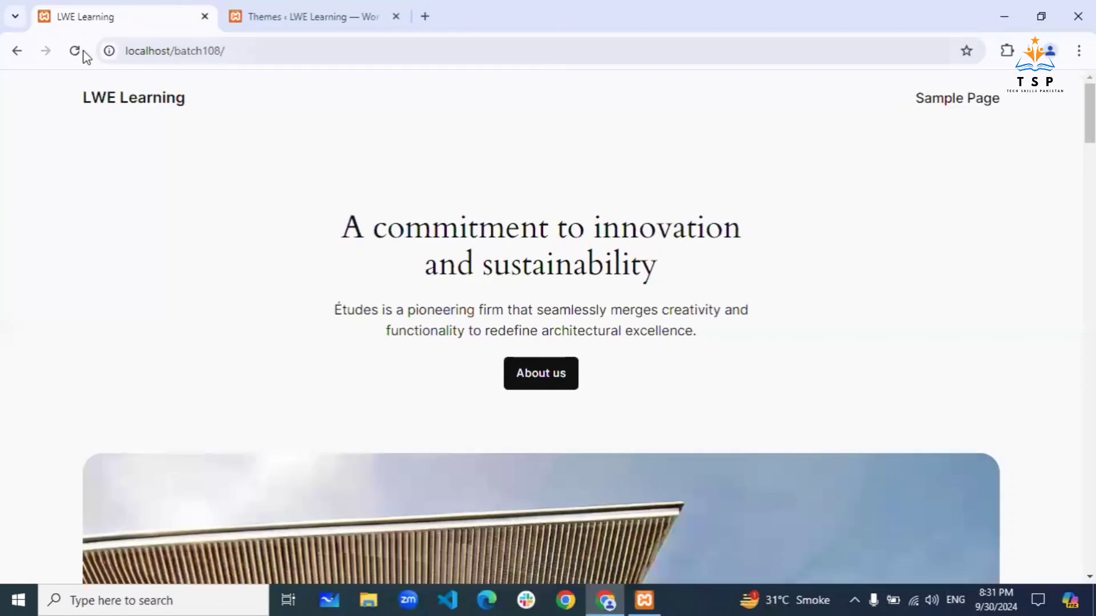
click(83, 51)
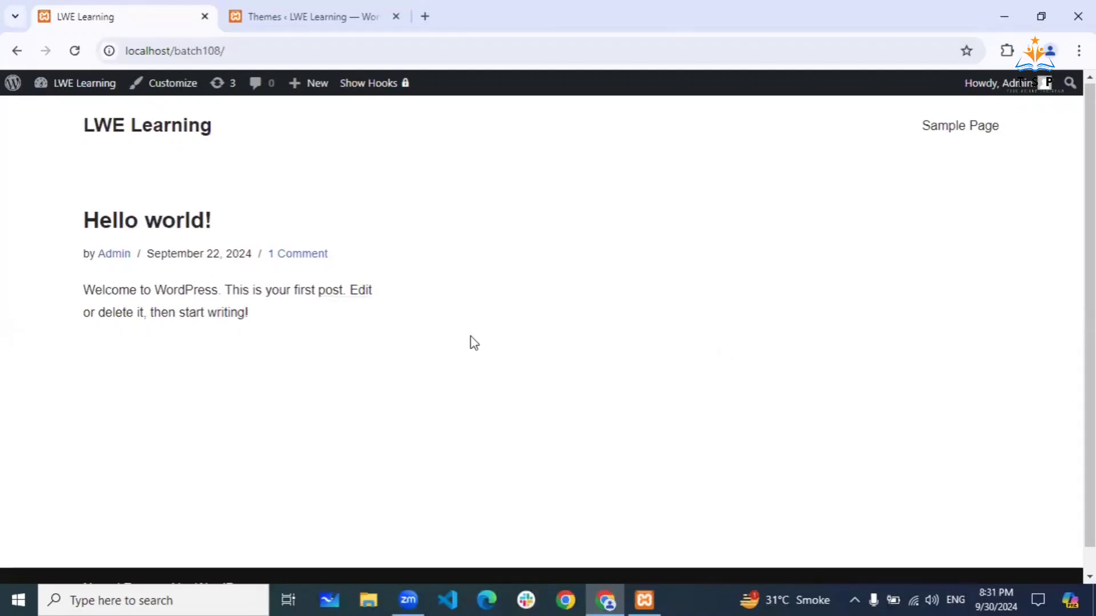
scroll(472, 342, down, 1)
scroll(474, 342, up, 1)
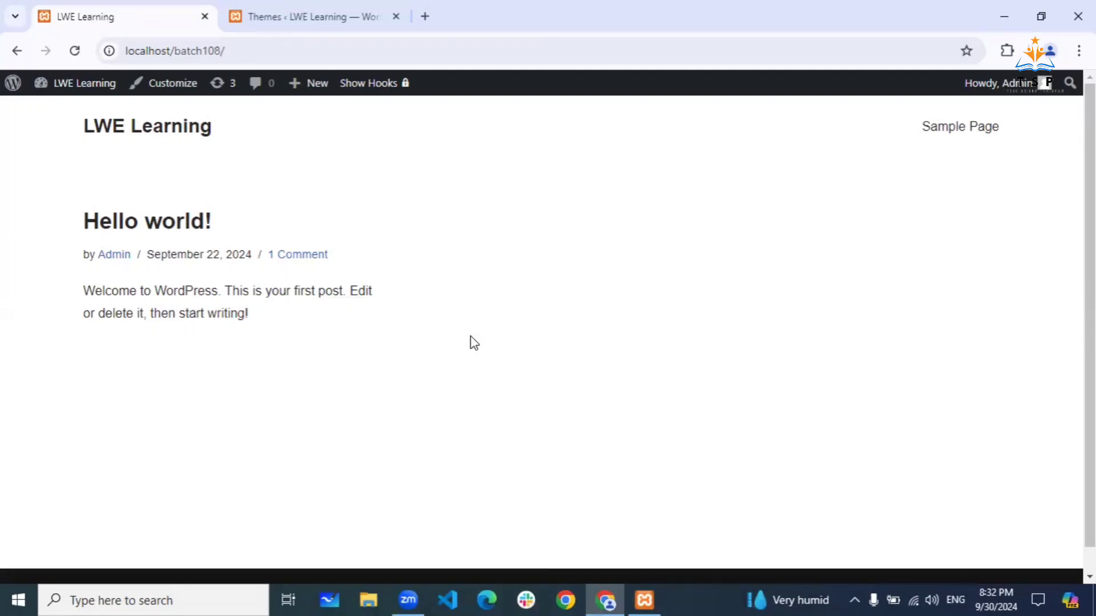
click(320, 7)
scroll(331, 269, down, 3)
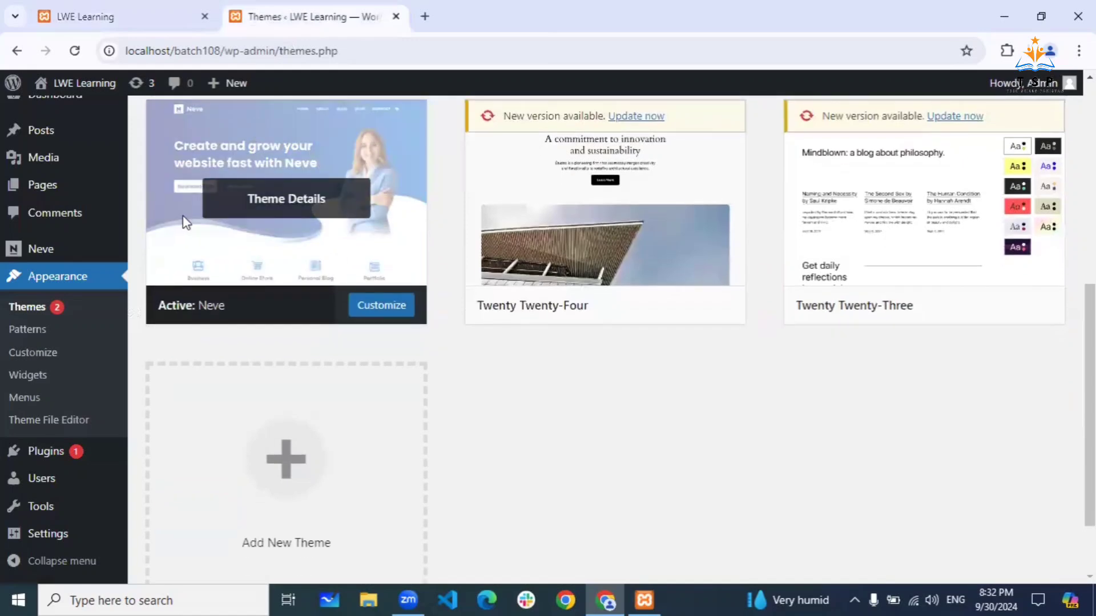
click(130, 8)
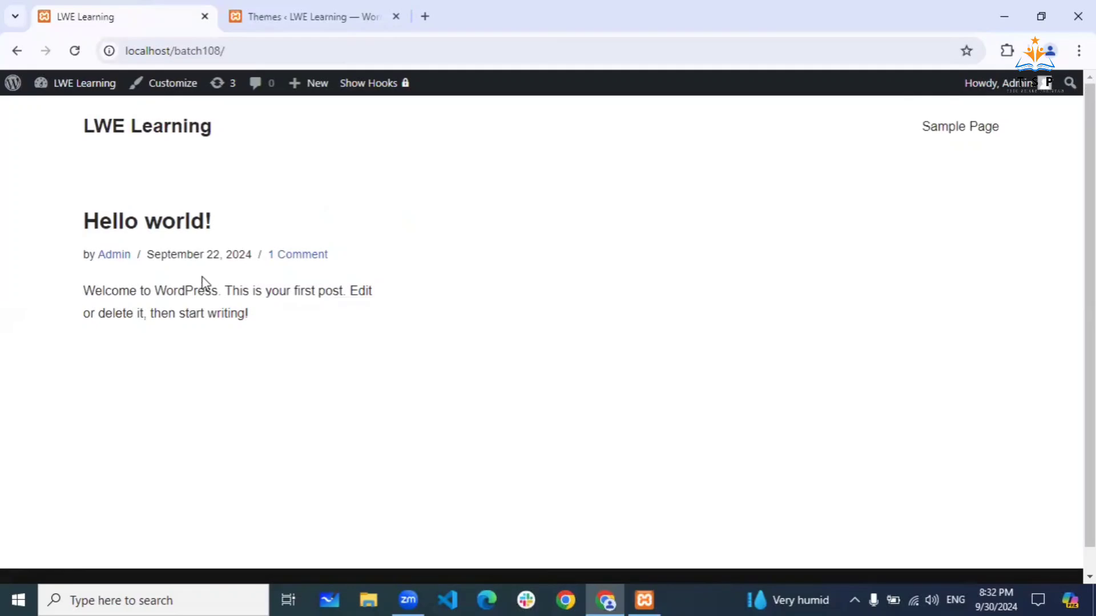
click(301, 16)
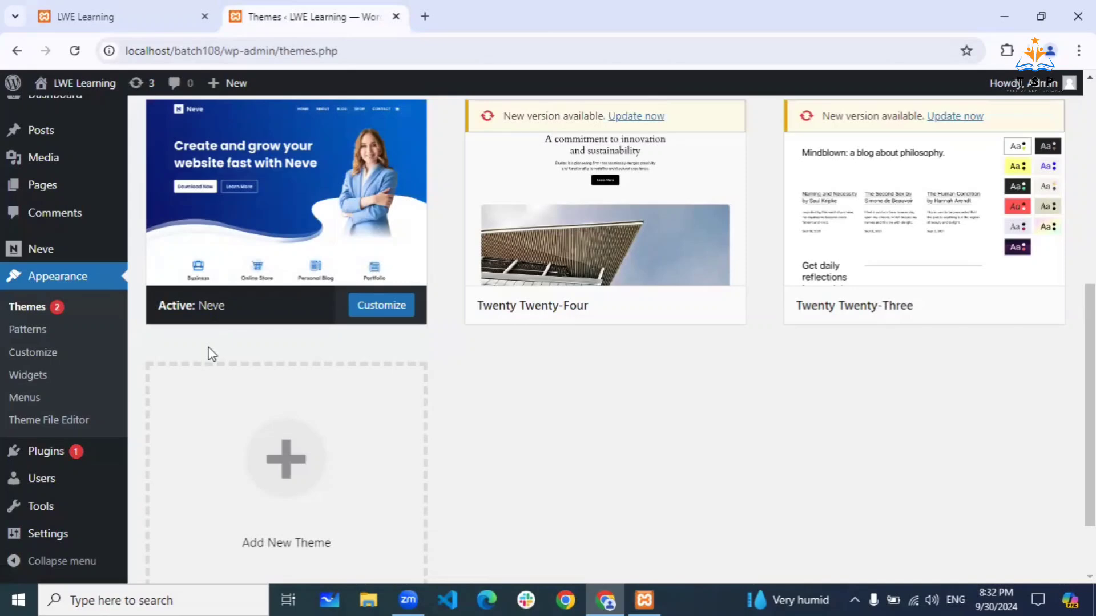
mouse_move(257, 255)
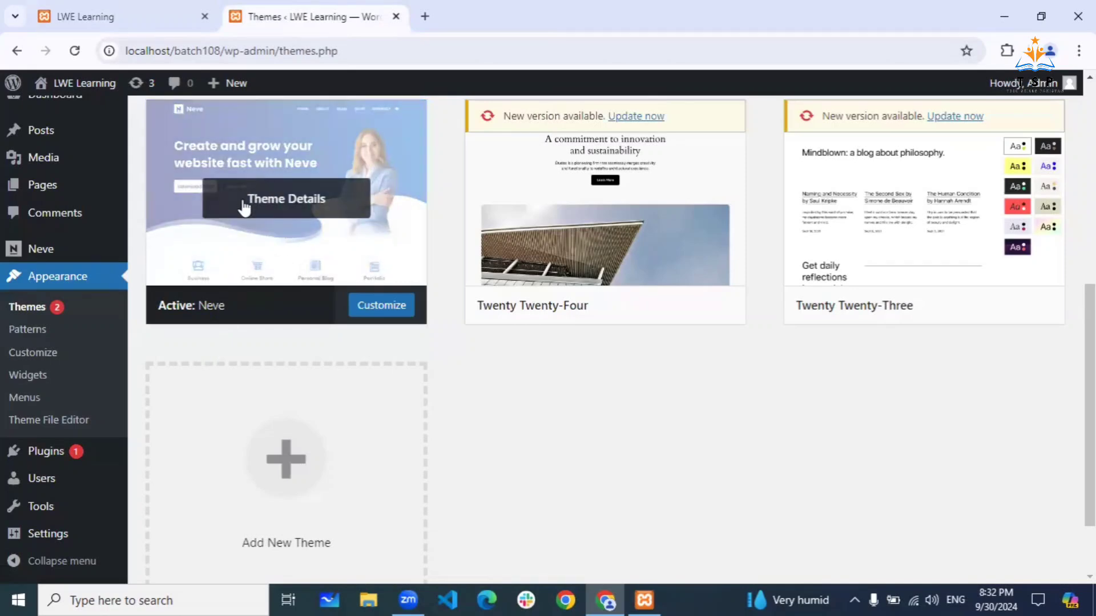
click(147, 19)
scroll(286, 295, down, 1)
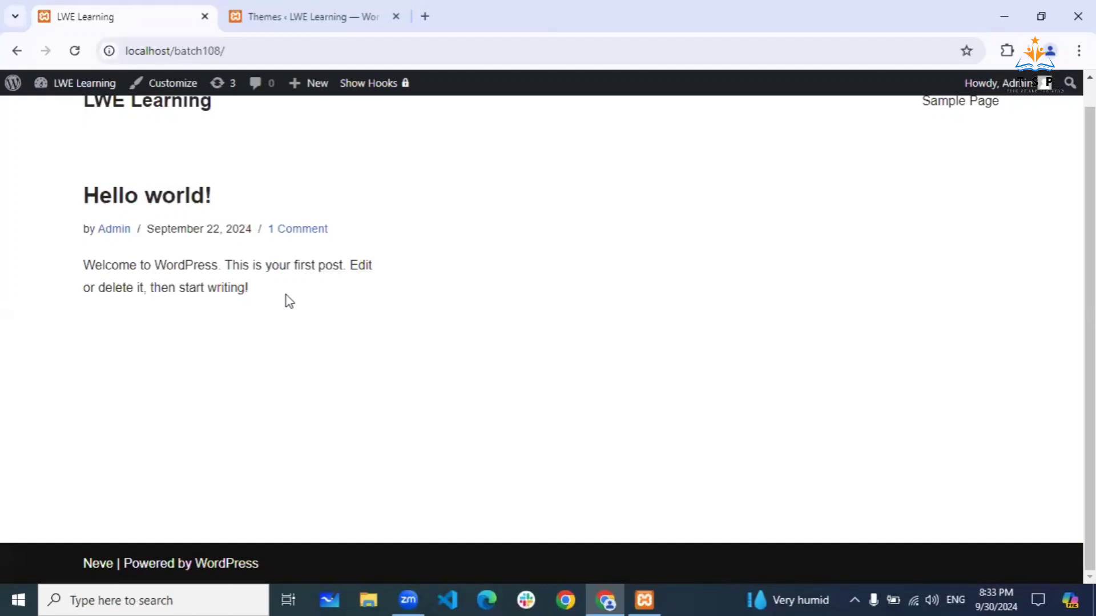
click(336, 9)
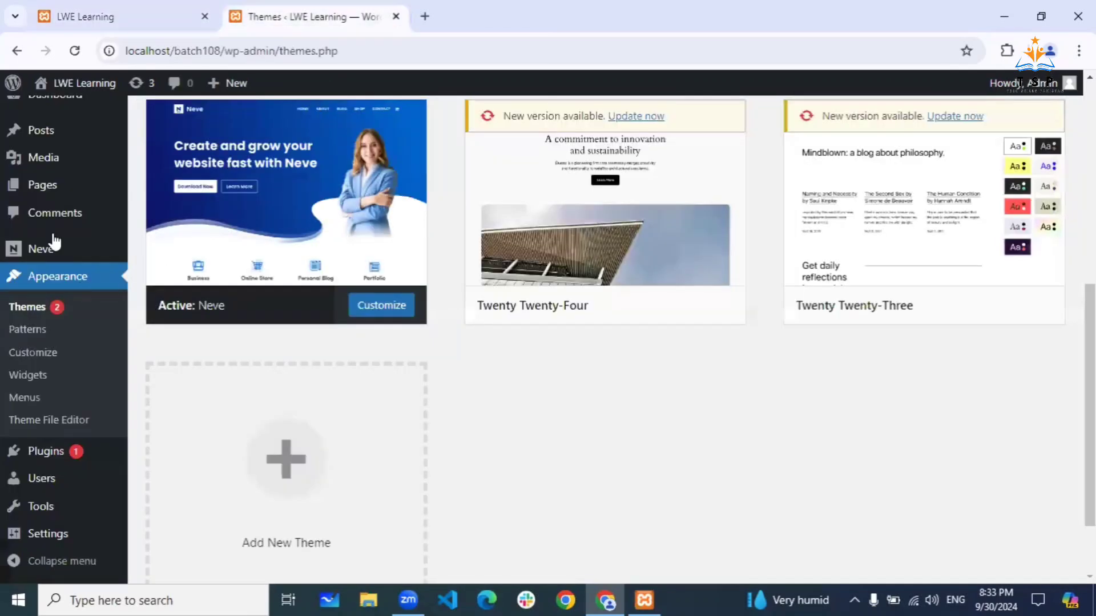
mouse_move(52, 516)
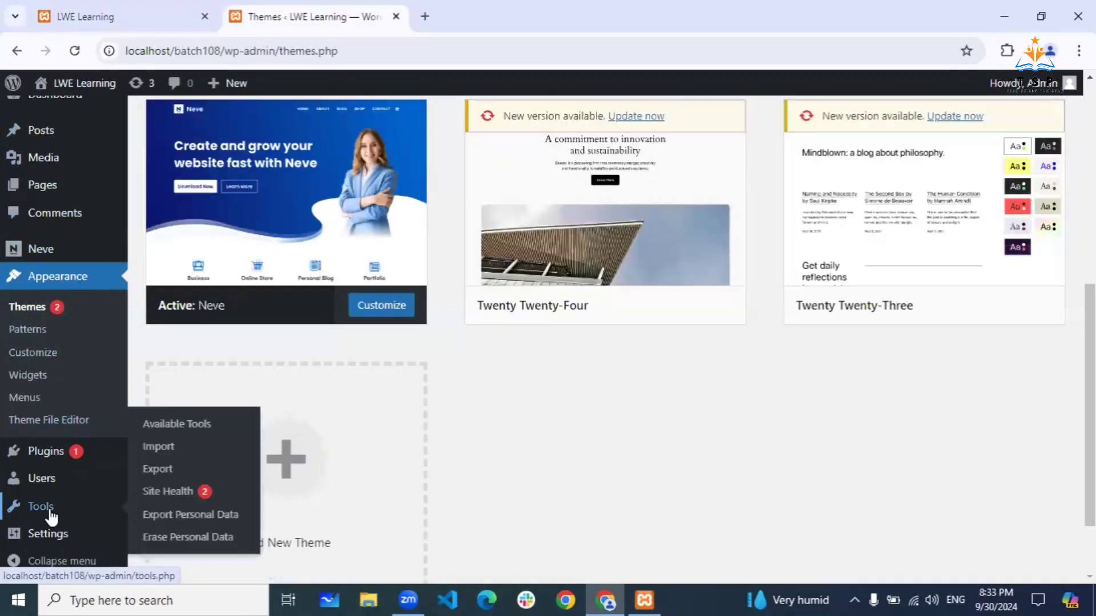
scroll(51, 516, down, 2)
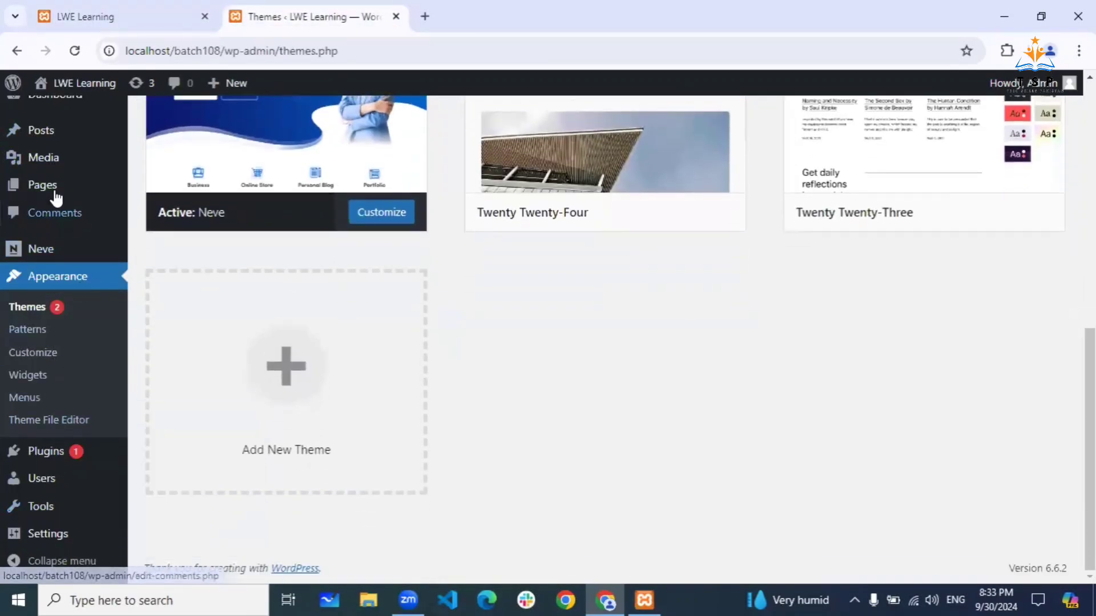
mouse_move(56, 193)
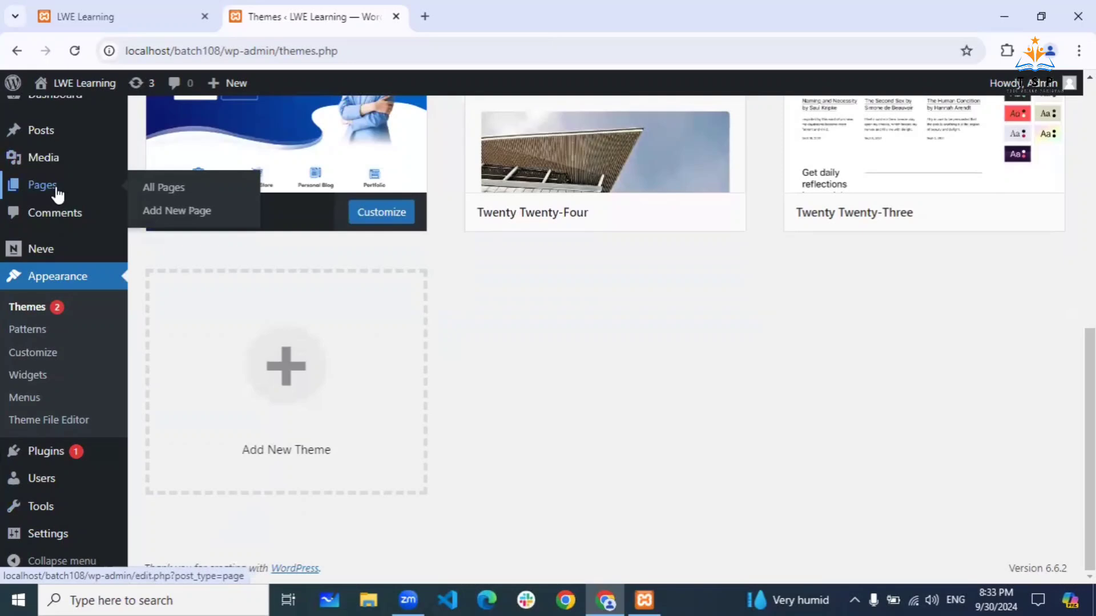
mouse_move(64, 493)
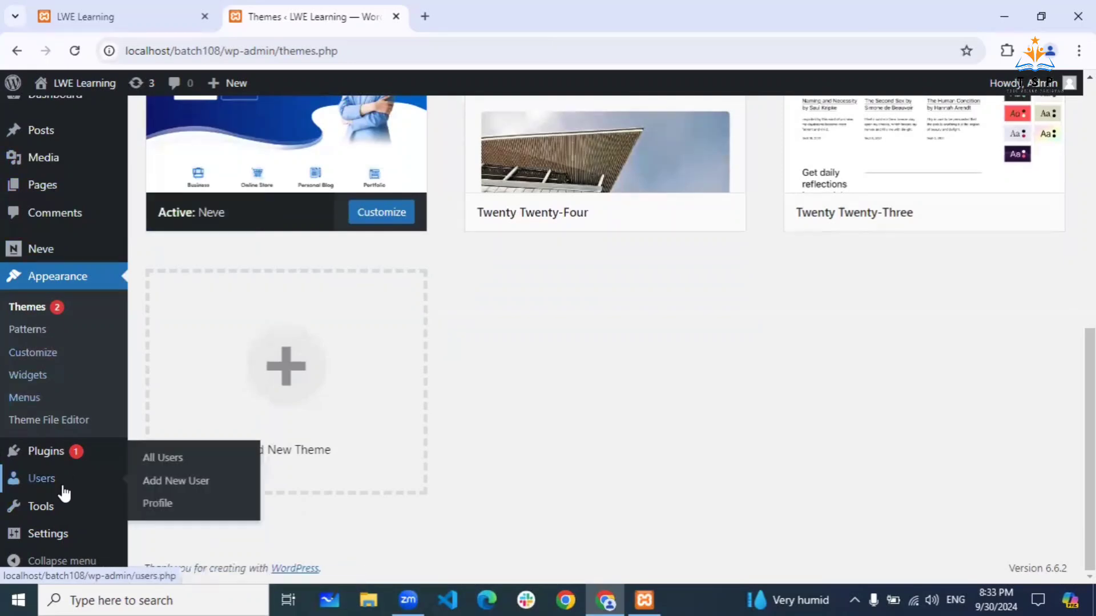
scroll(81, 220, up, 10)
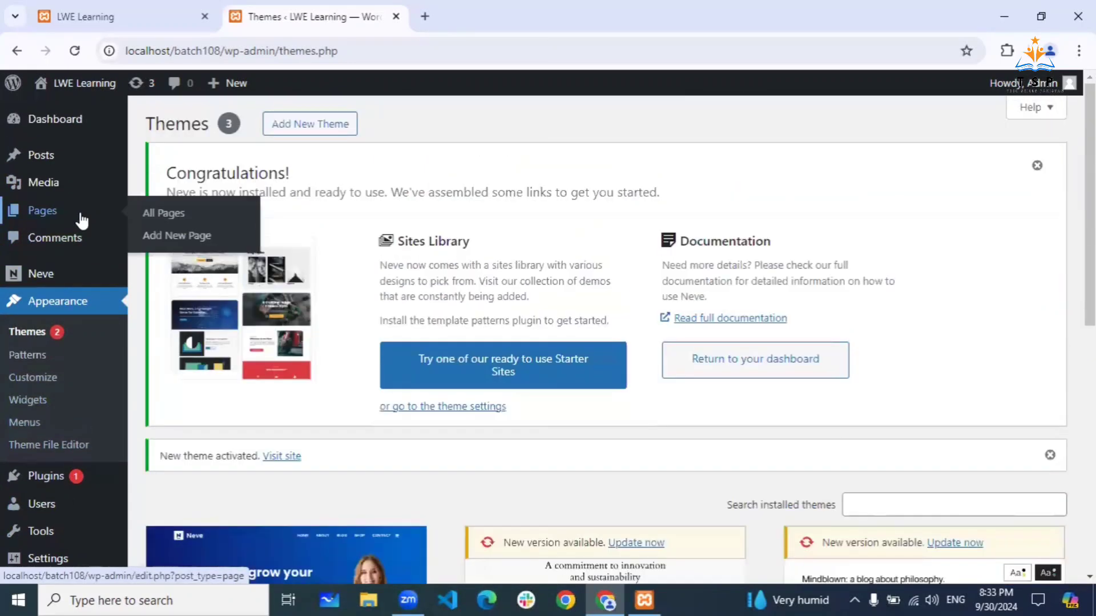
mouse_move(79, 277)
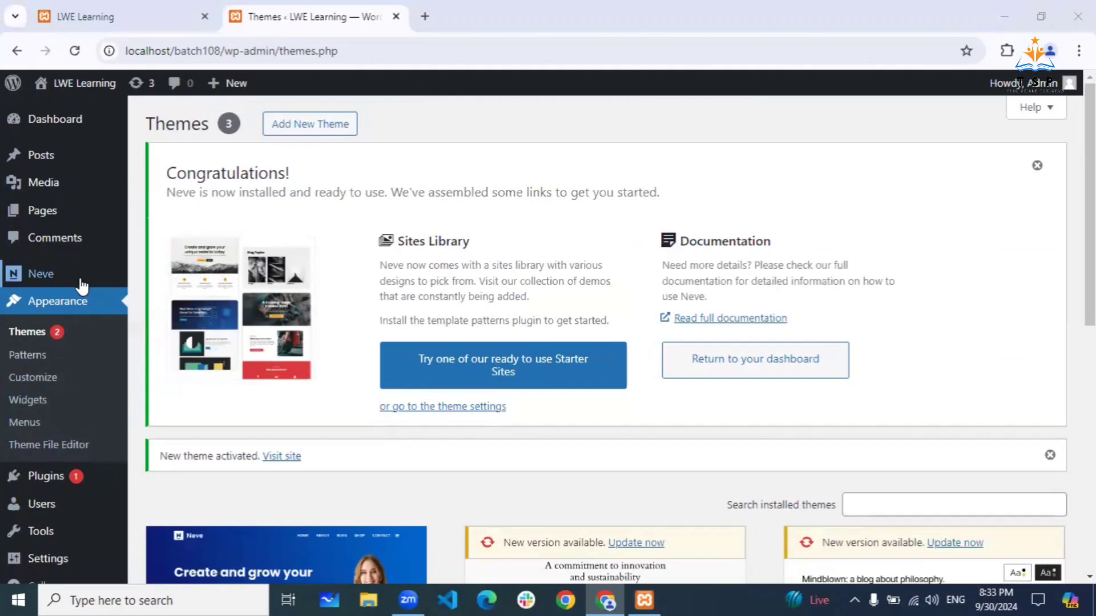
scroll(85, 283, down, 1)
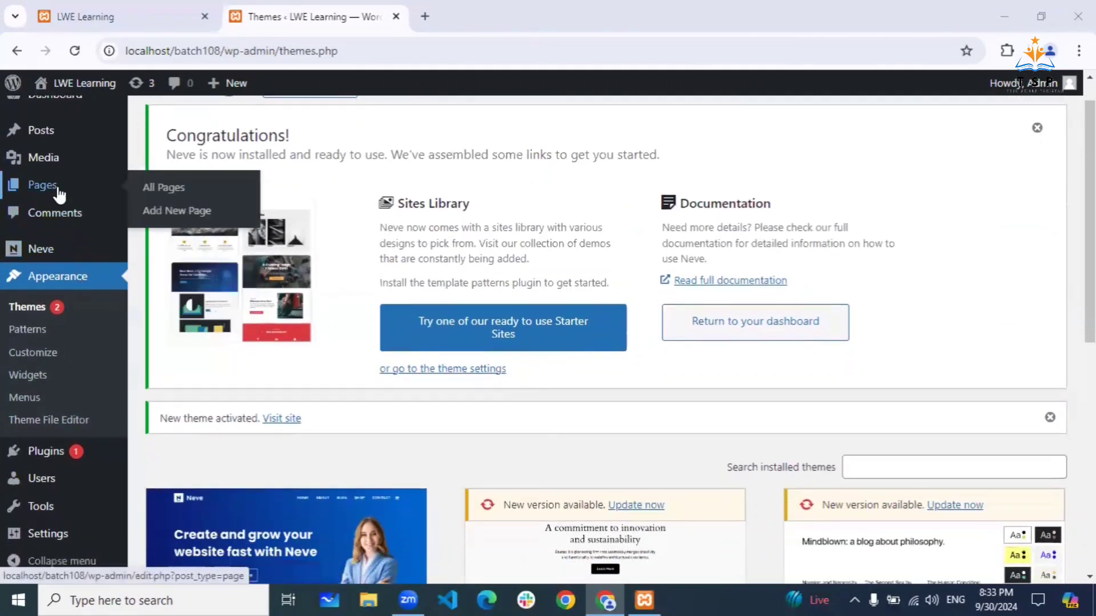
scroll(59, 194, up, 1)
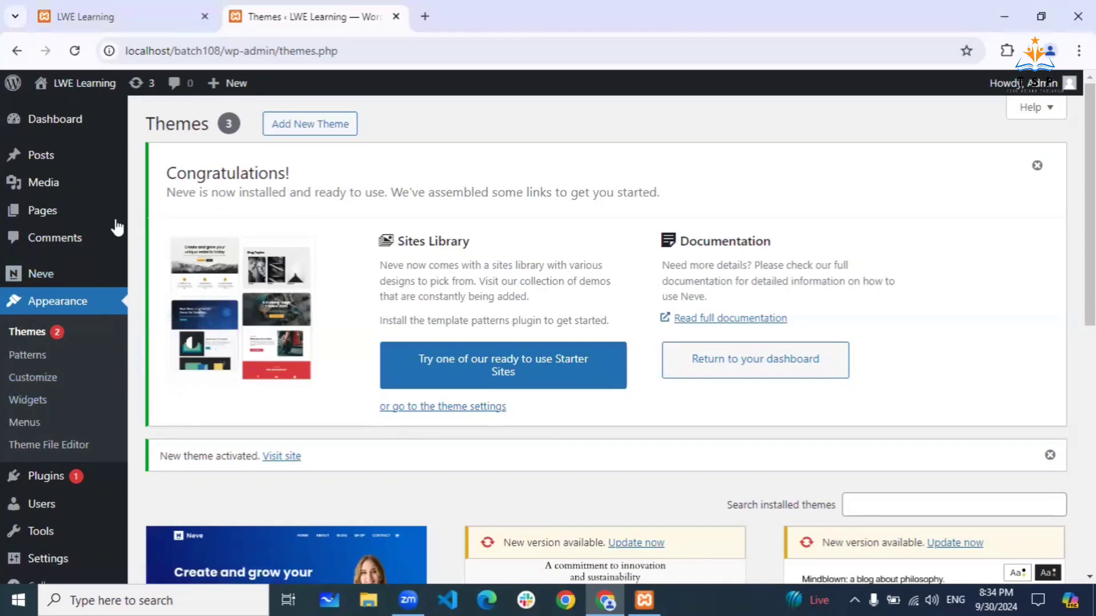
- From the Pages list, open Add New Page in a separate browser tab and switch to it
click(50, 214)
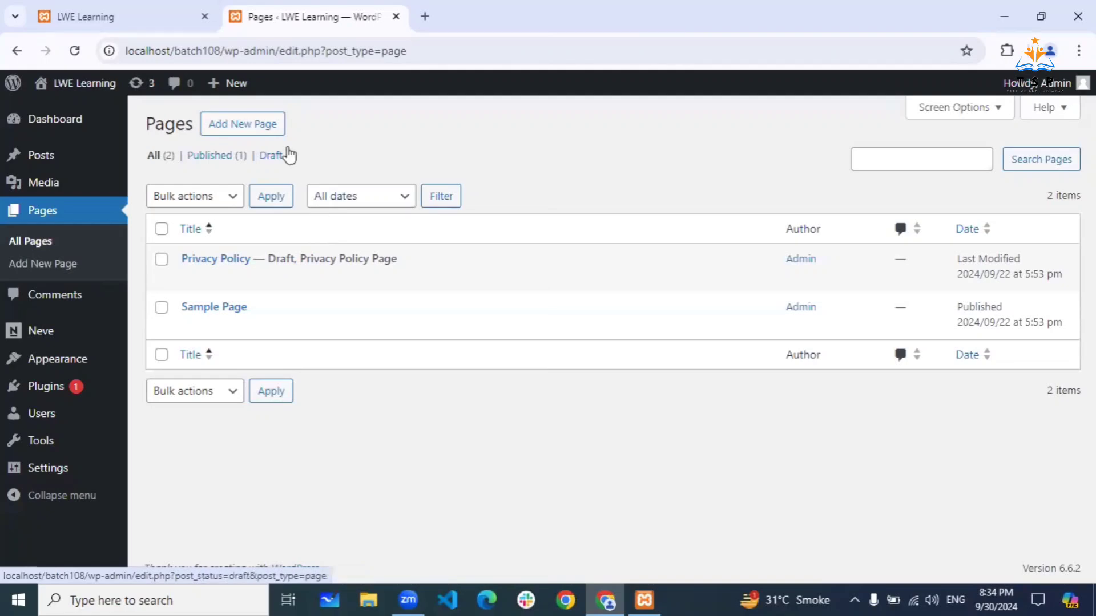
right_click(263, 132)
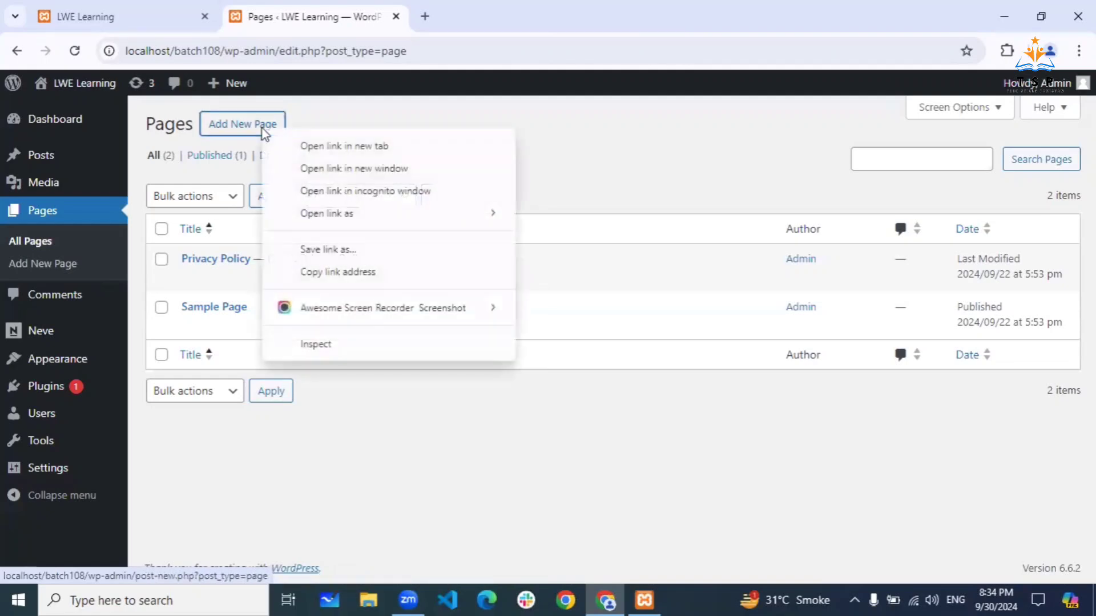
click(307, 146)
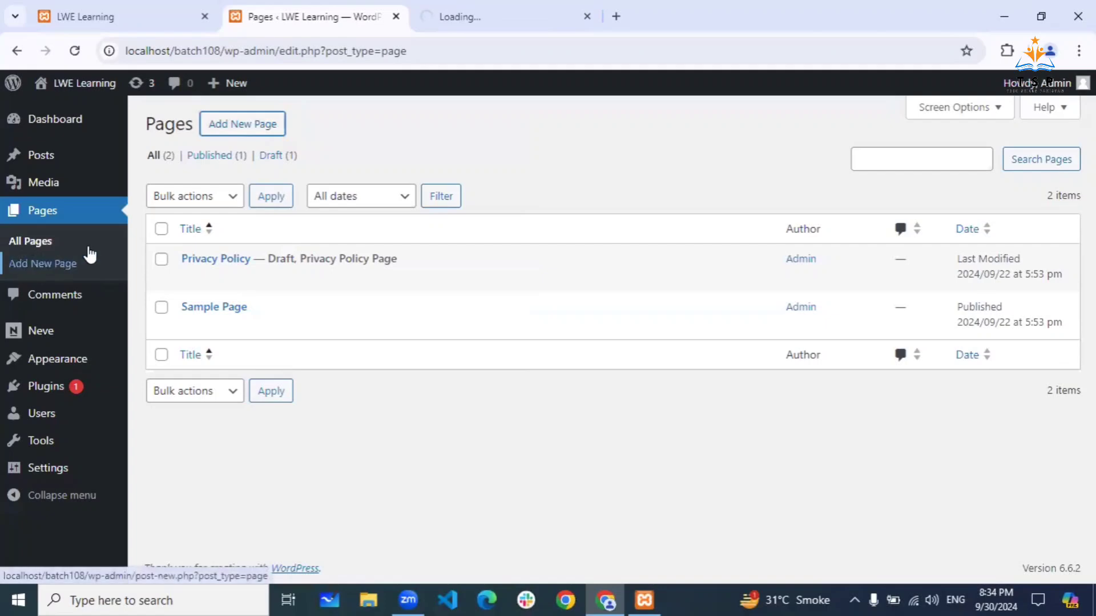
click(506, 19)
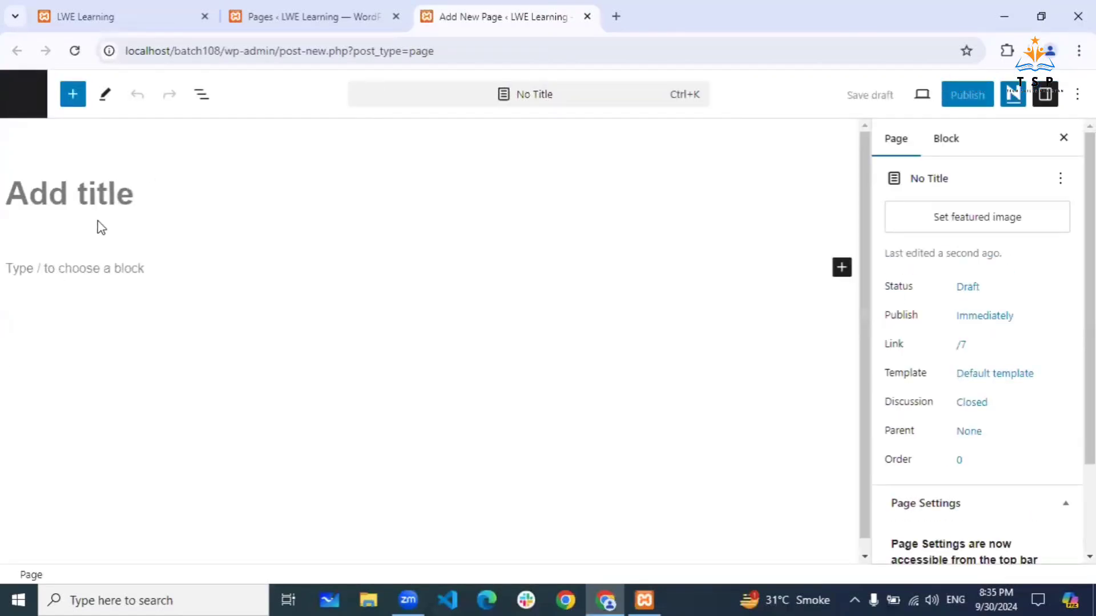
- Replace a gibberish title with 'Home' on the draft page, then open a blank browser tab
text(gdcwyyshcvjy)
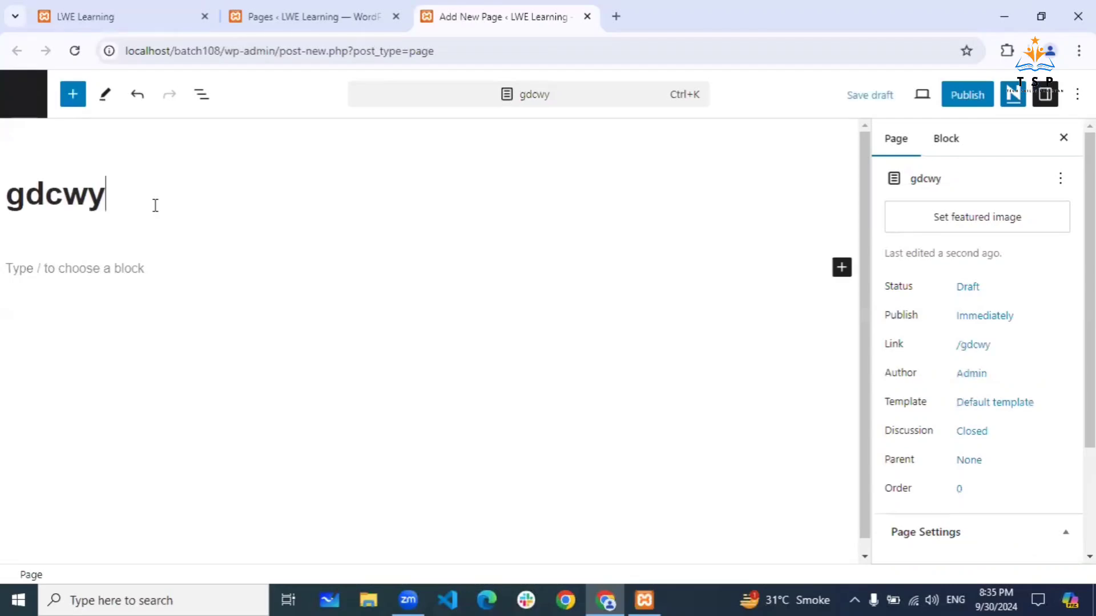
key(BackSpace)
key(BackSpace)
key(BackSpace)
key(BackSpace)
key(BackSpace)
key(BackSpace)
key(BackSpace)
key(BackSpace)
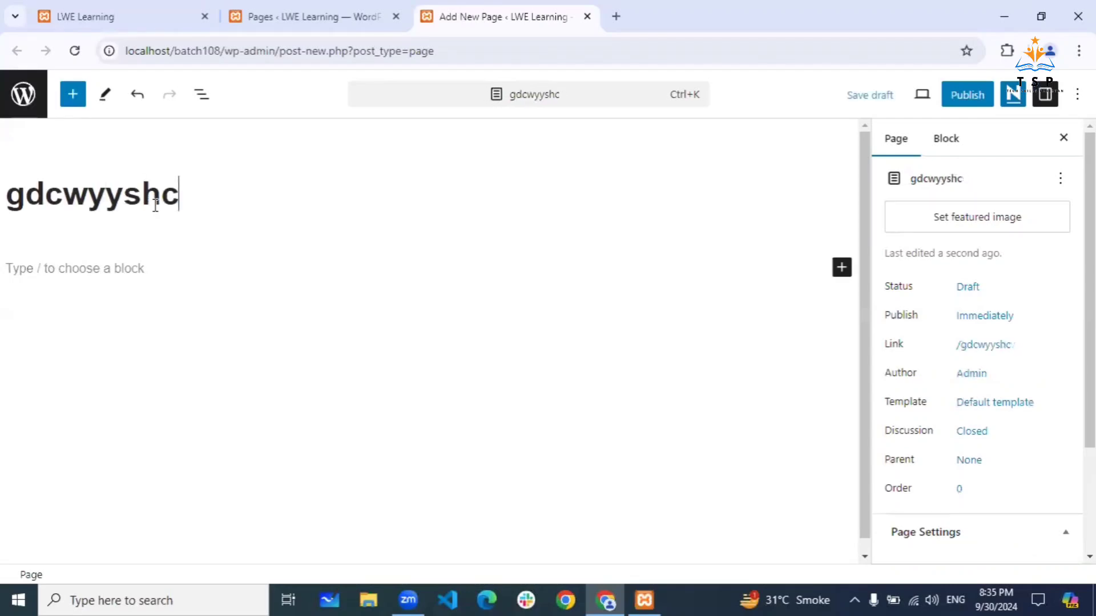
key(BackSpace)
key(BackSpace)
key(BackSpace)
key(BackSpace)
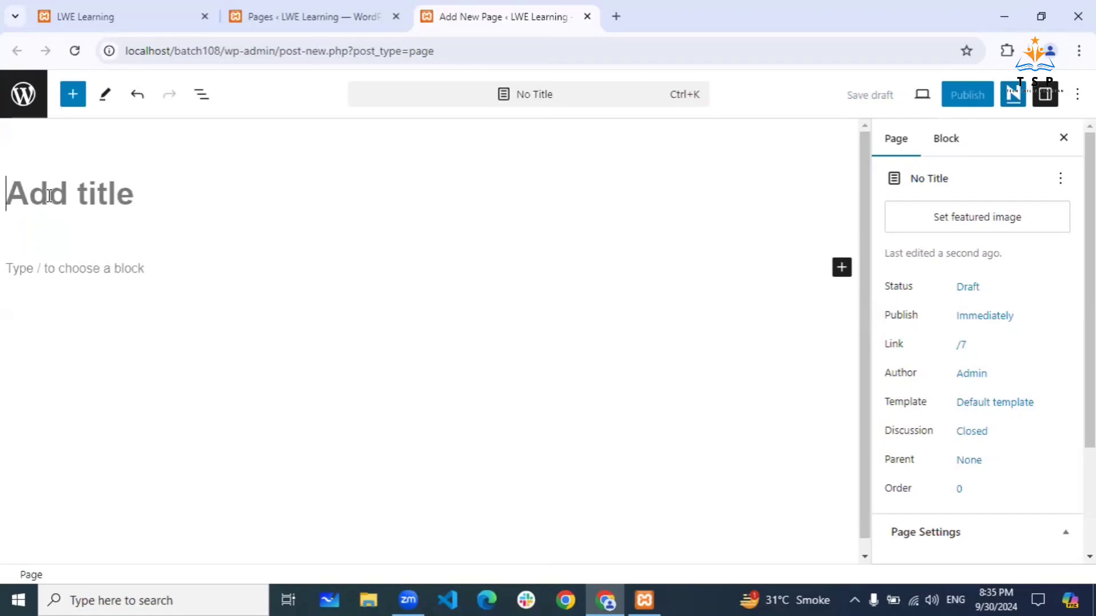
text(Hom)
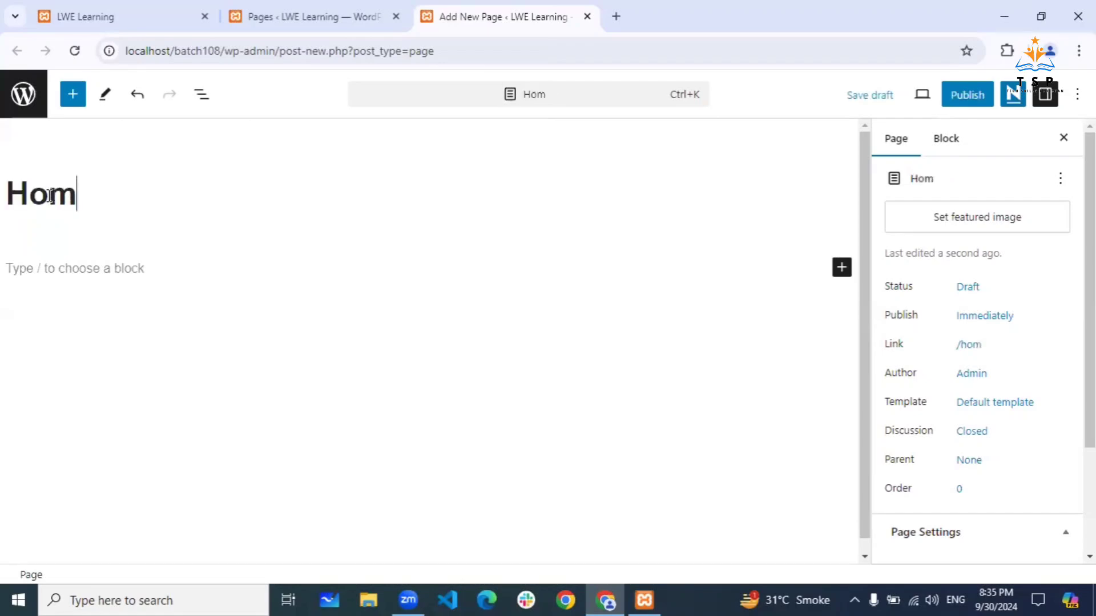
text(e)
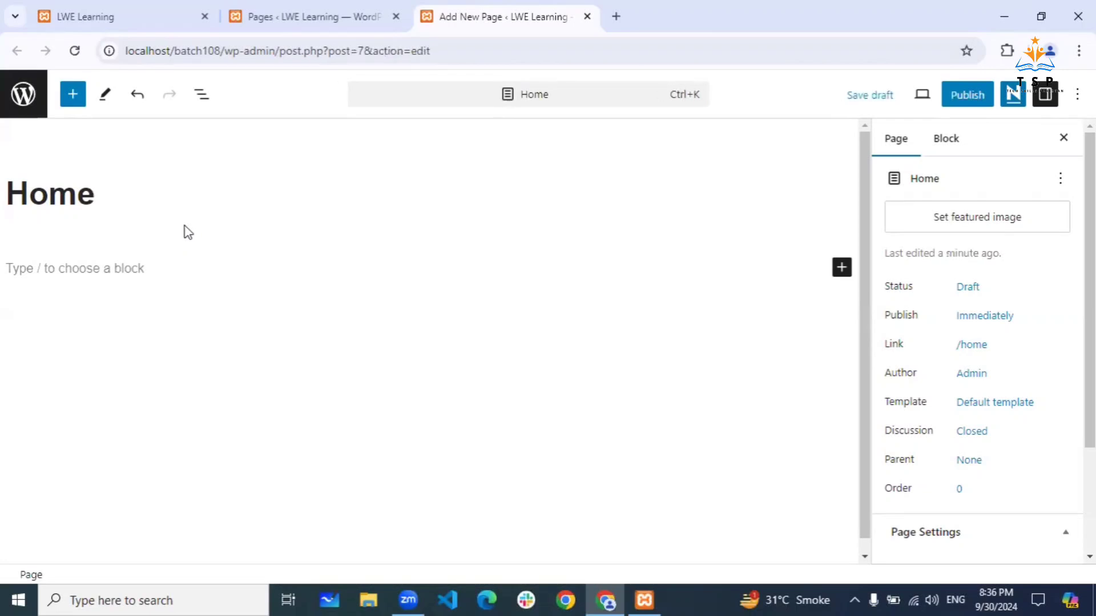
click(617, 24)
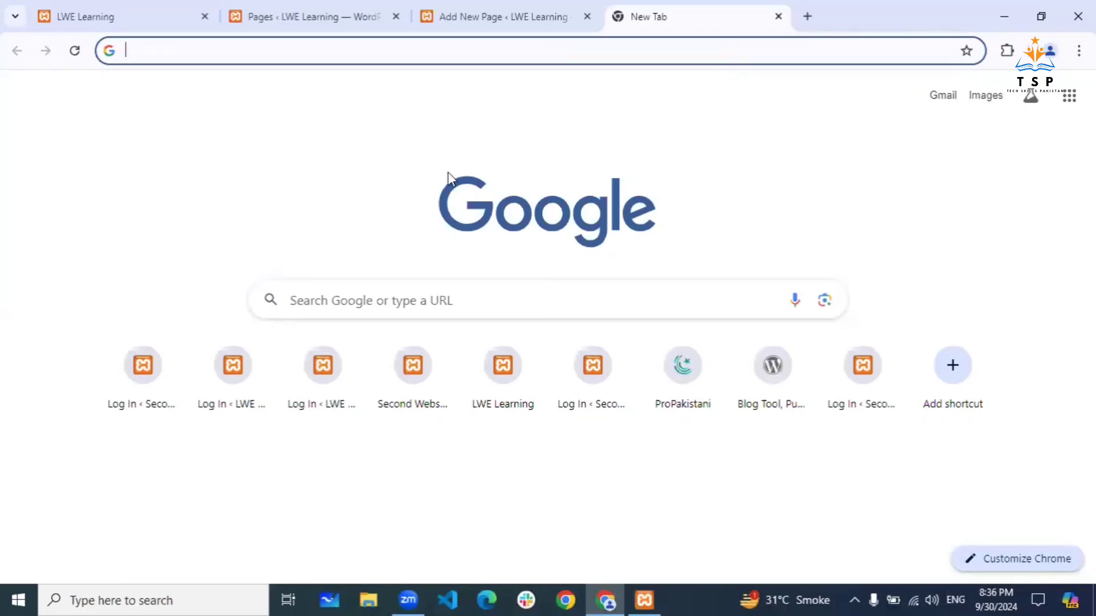
- Return to the 'Add New Page ‹ LWE Learning' tab showing the Home draft
click(521, 13)
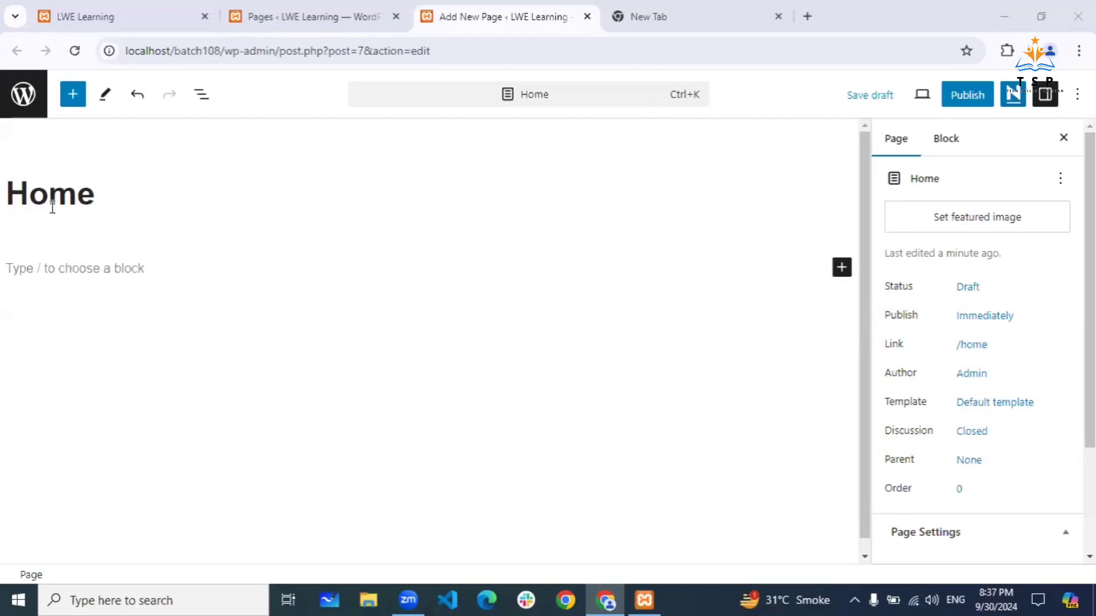
- Publish the Home page, confirming in the pre-publish panel
click(116, 196)
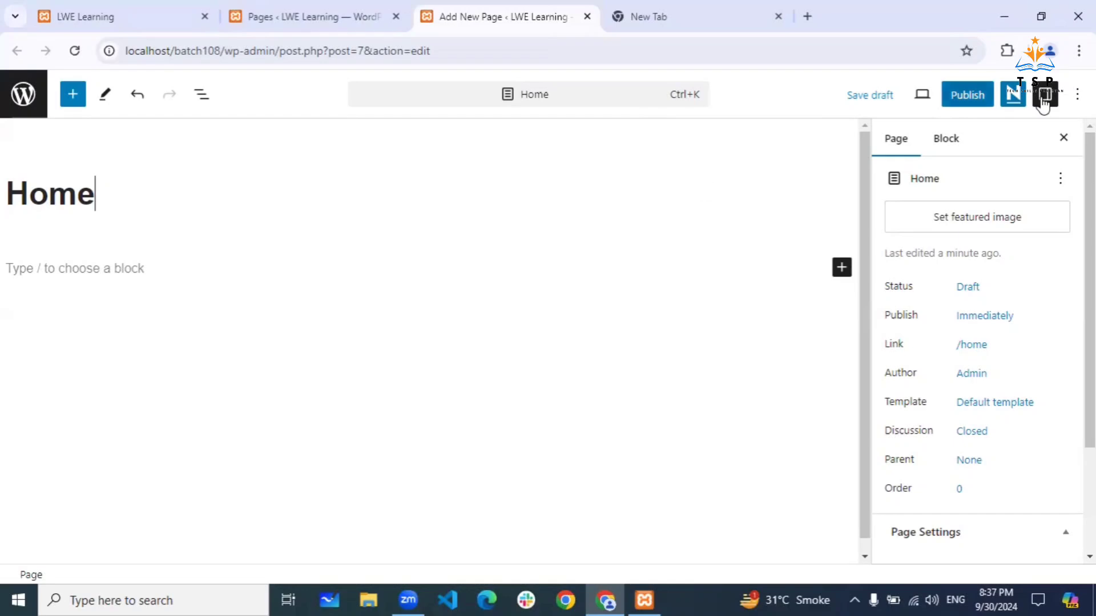
click(977, 103)
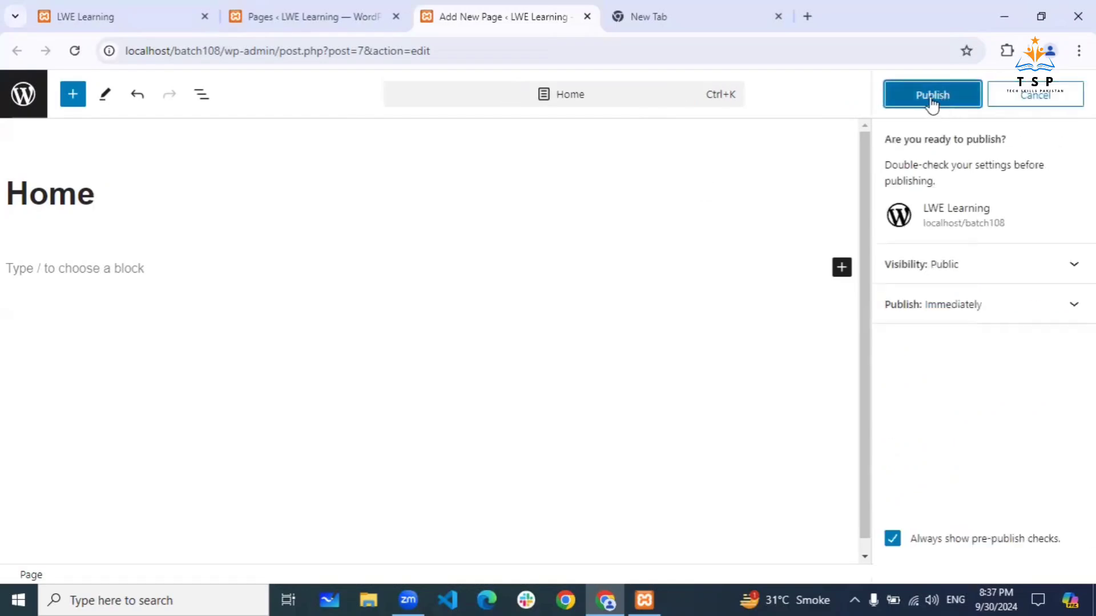
click(964, 108)
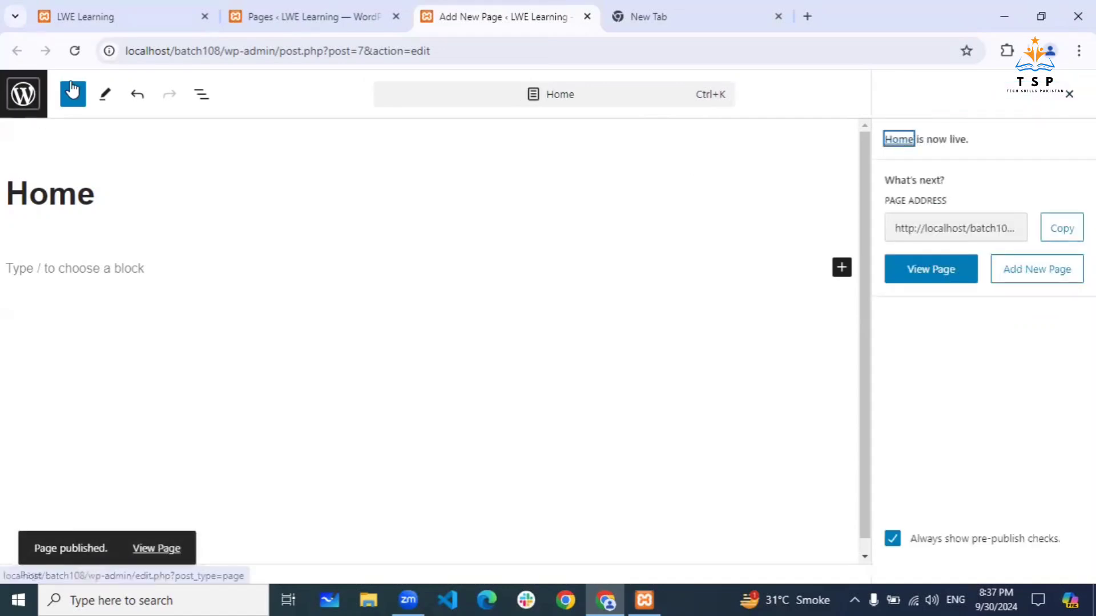
- Reload the Pages list to show Home, close the editor tab, and open another new page editor
click(369, 6)
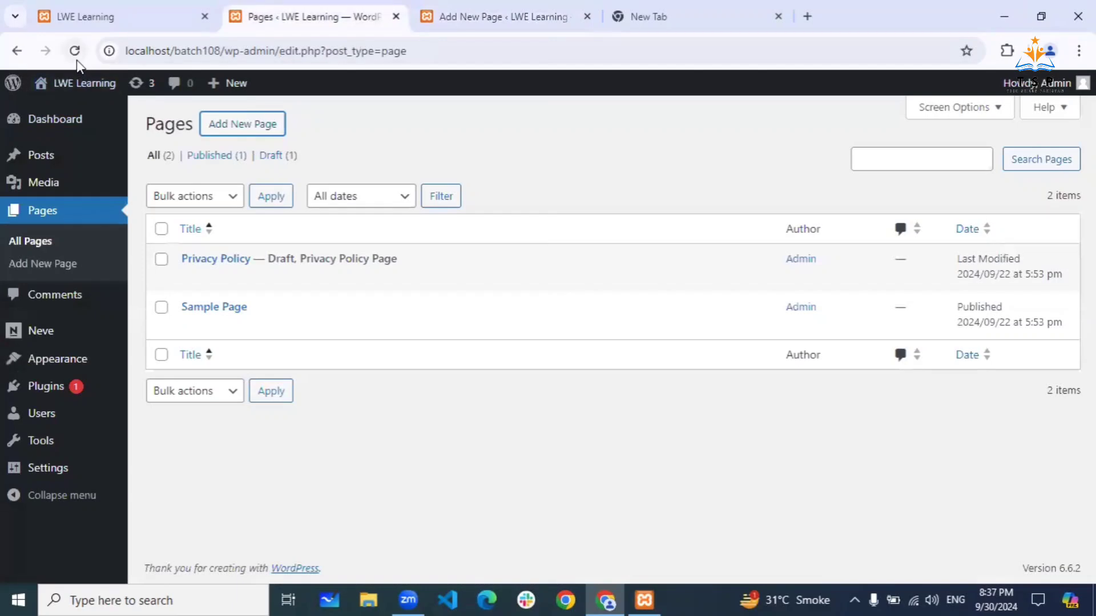
click(74, 51)
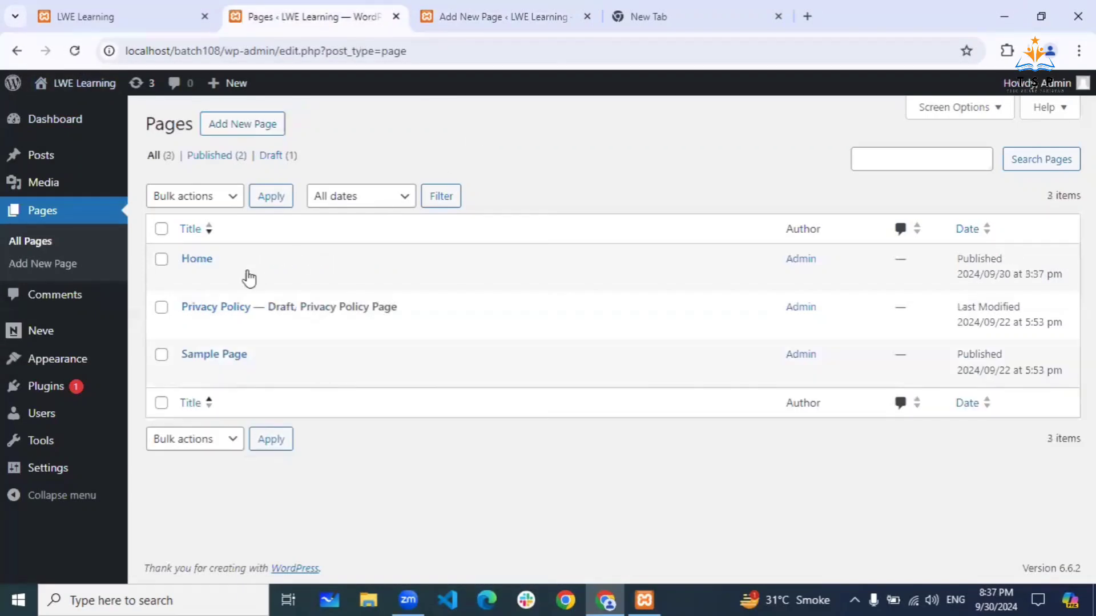
mouse_move(229, 279)
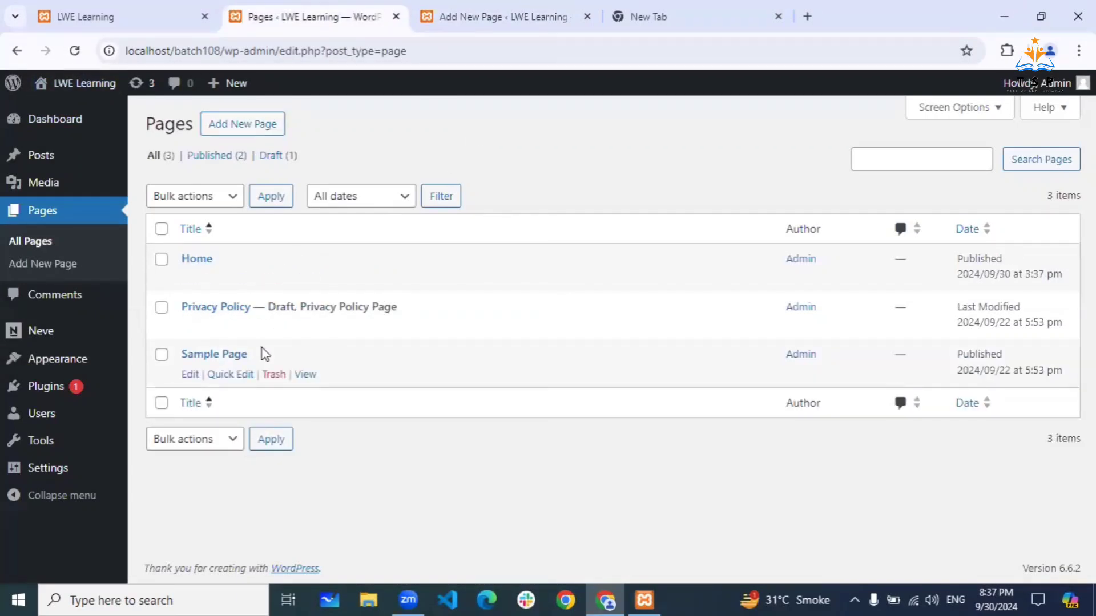
click(528, 22)
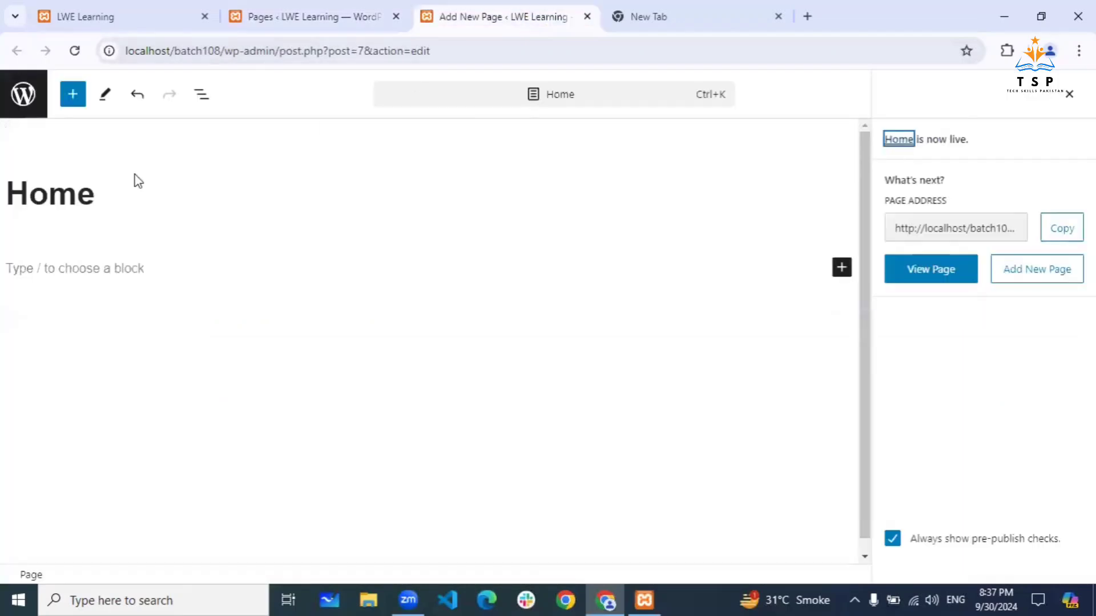
click(587, 18)
click(298, 17)
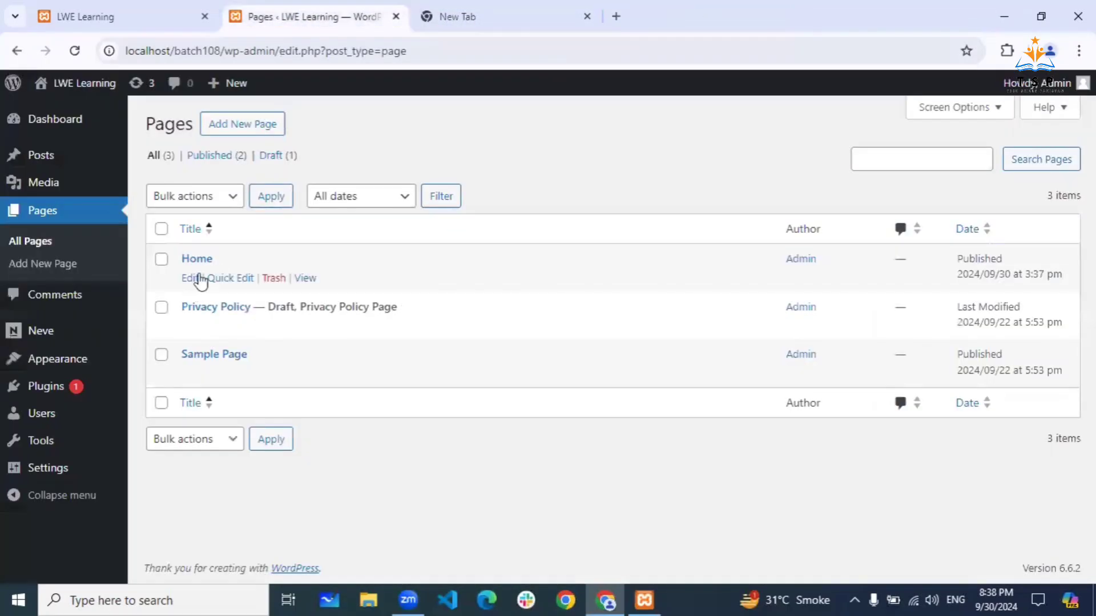
middle_click(259, 135)
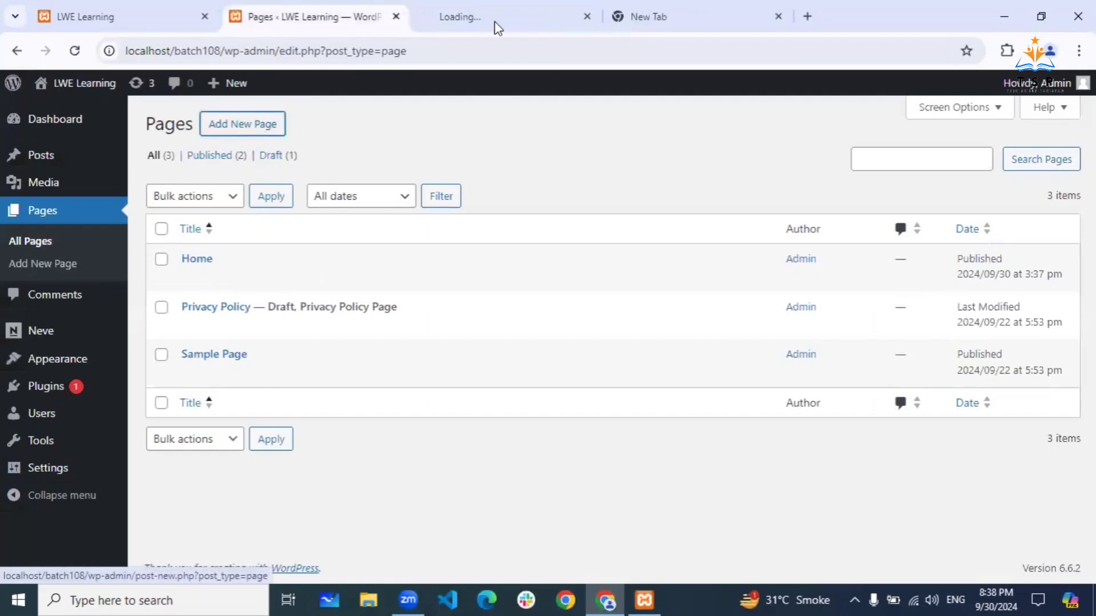
- Title the new page 'About Us', publish it, close its tab, and refresh All Pages
click(563, 11)
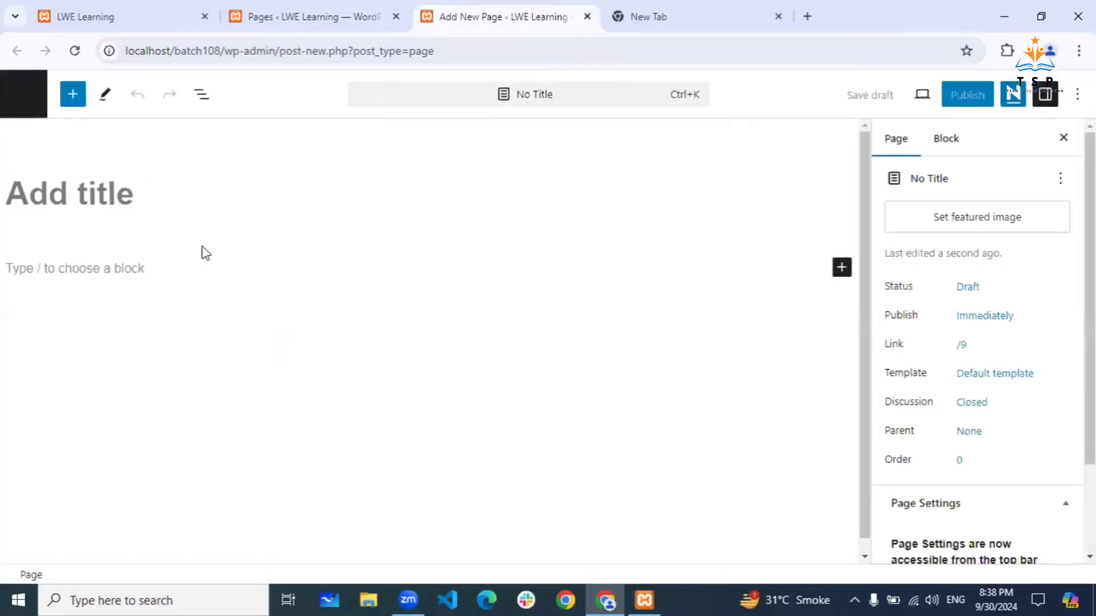
text(About Us)
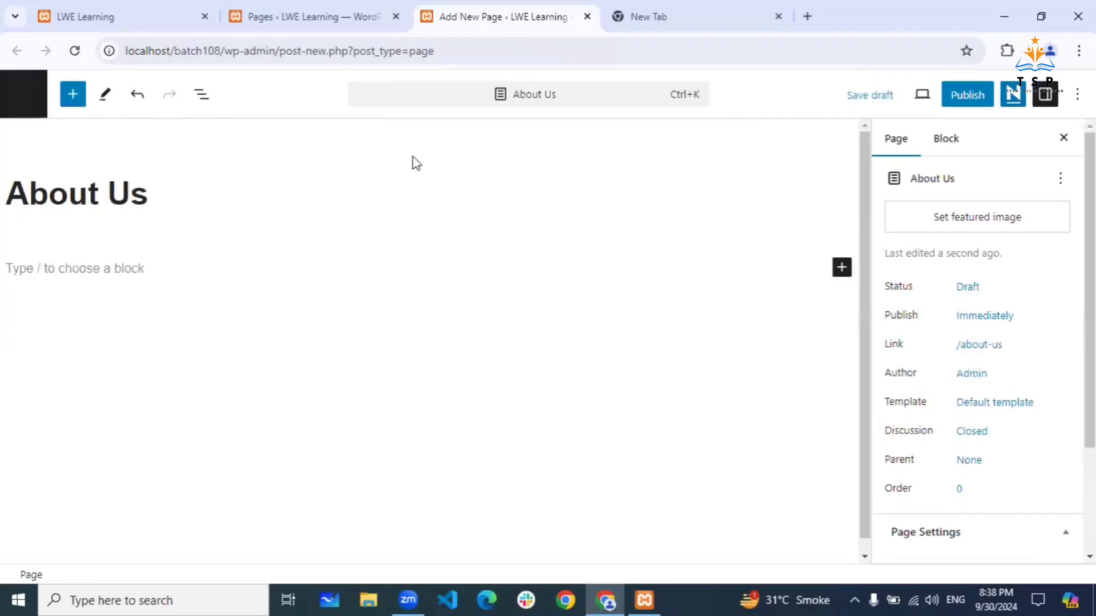
click(942, 101)
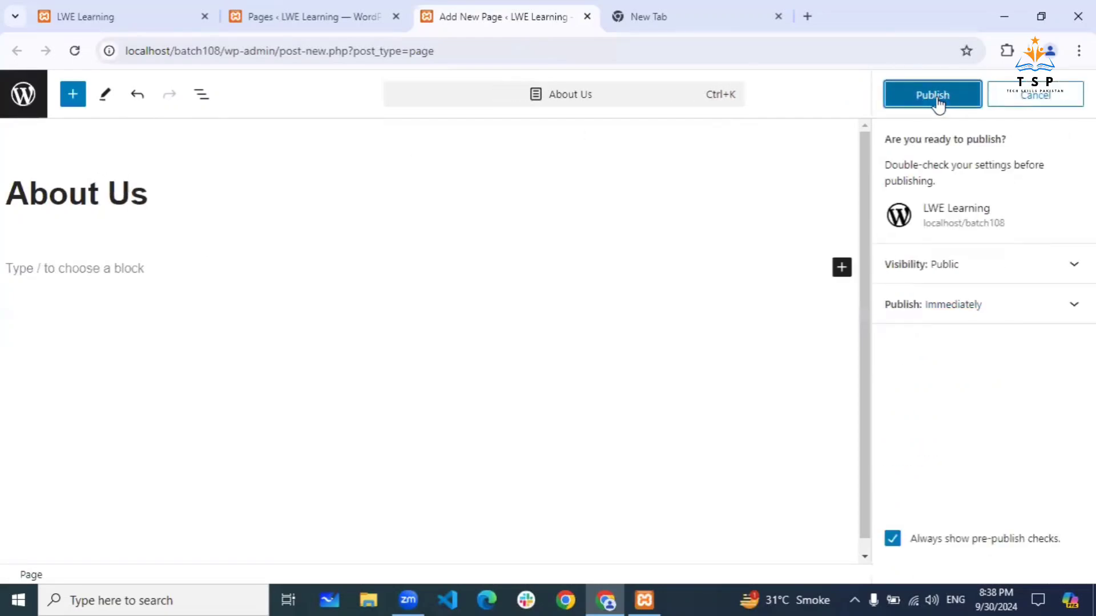
click(941, 101)
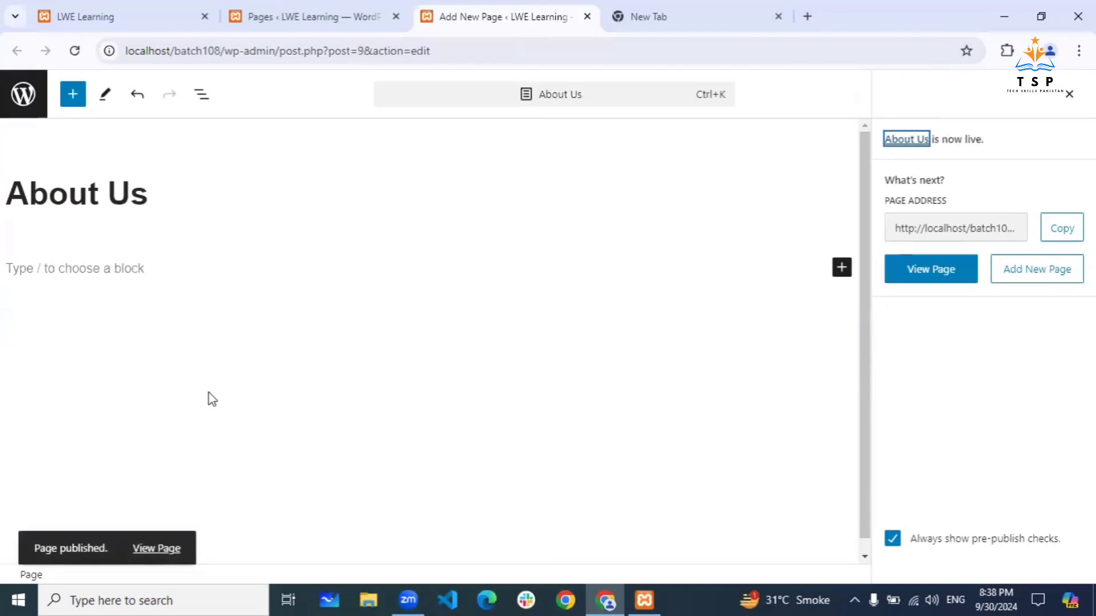
click(587, 22)
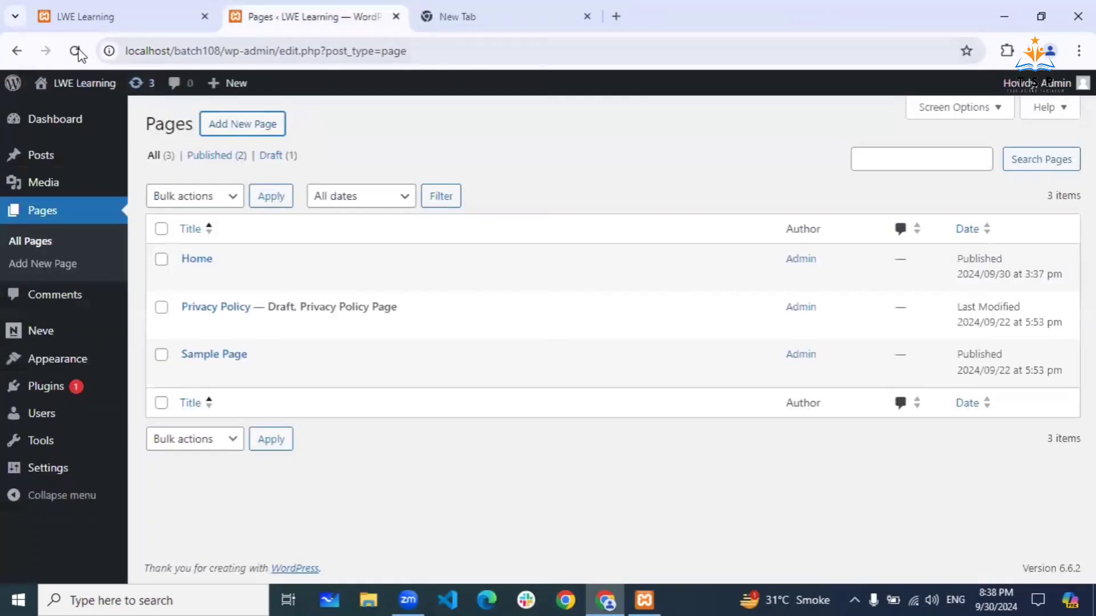
click(75, 51)
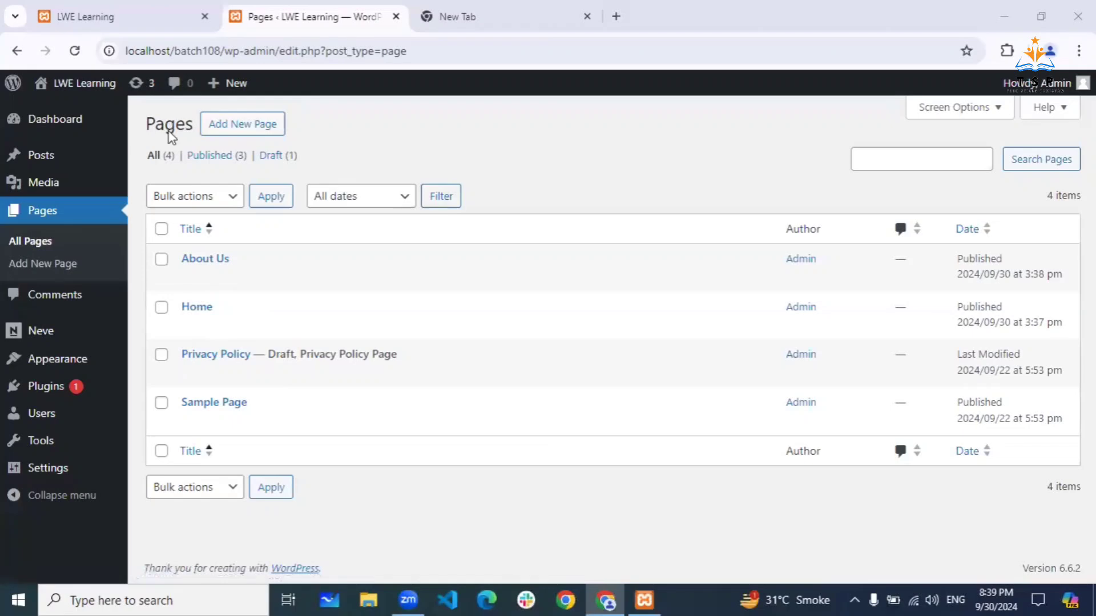
click(146, 21)
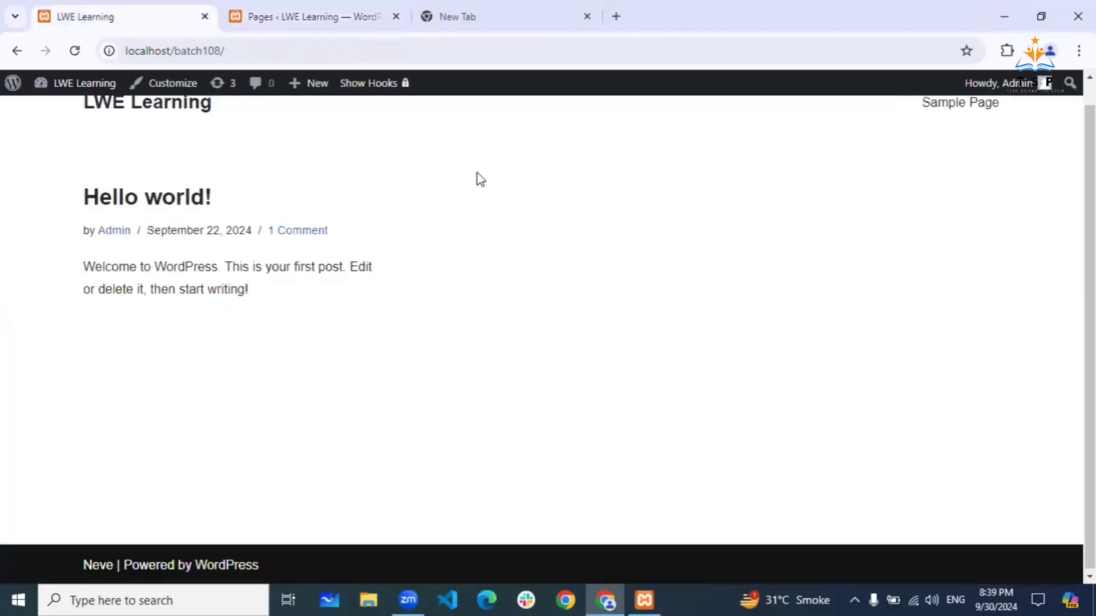
scroll(481, 179, up, 1)
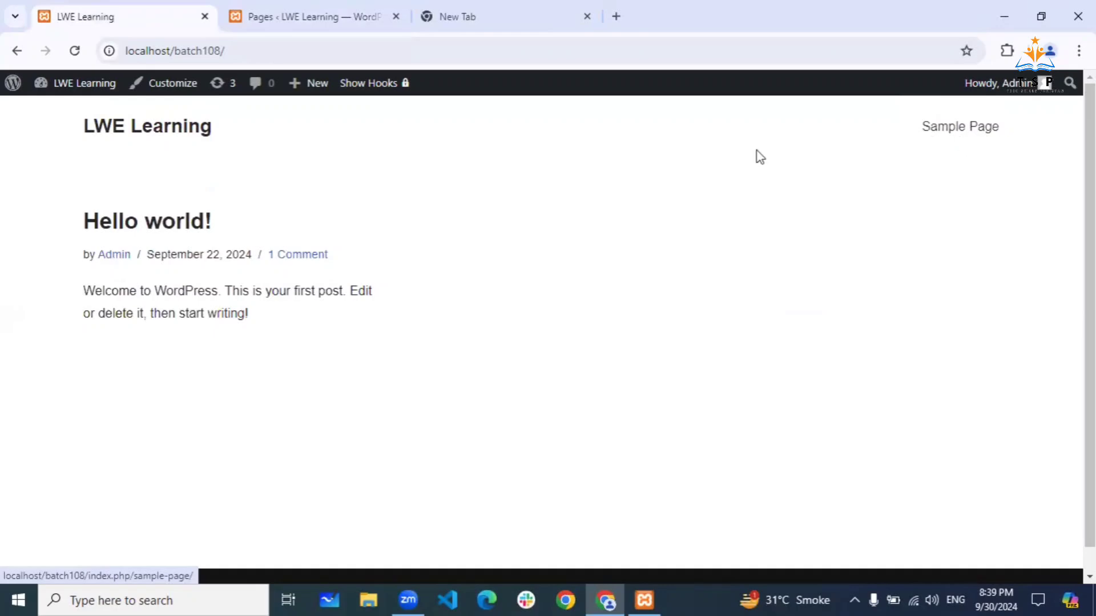
click(254, 13)
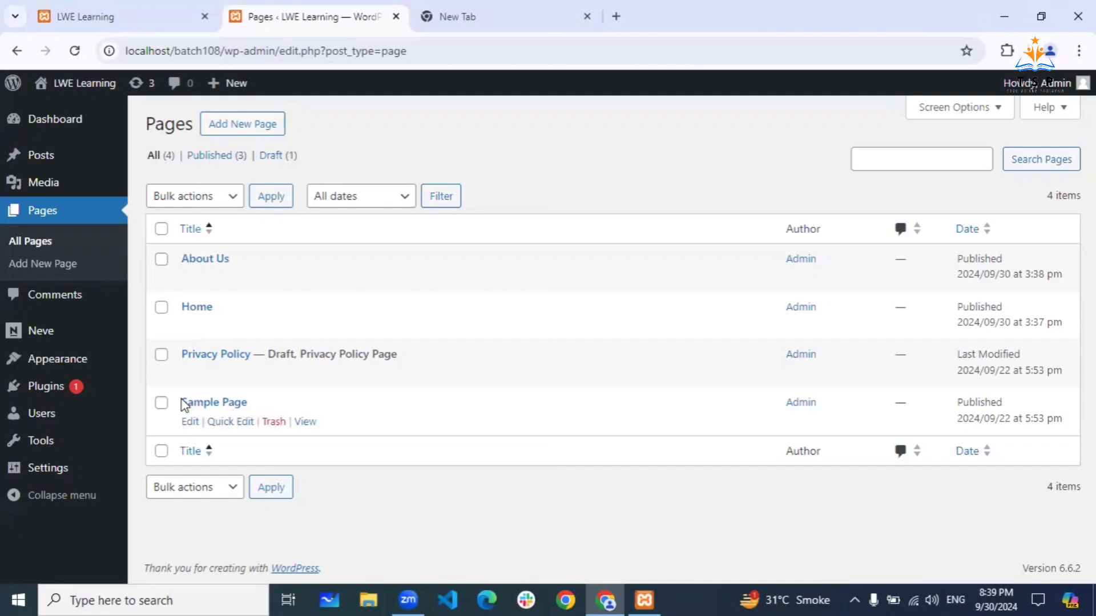
mouse_move(62, 158)
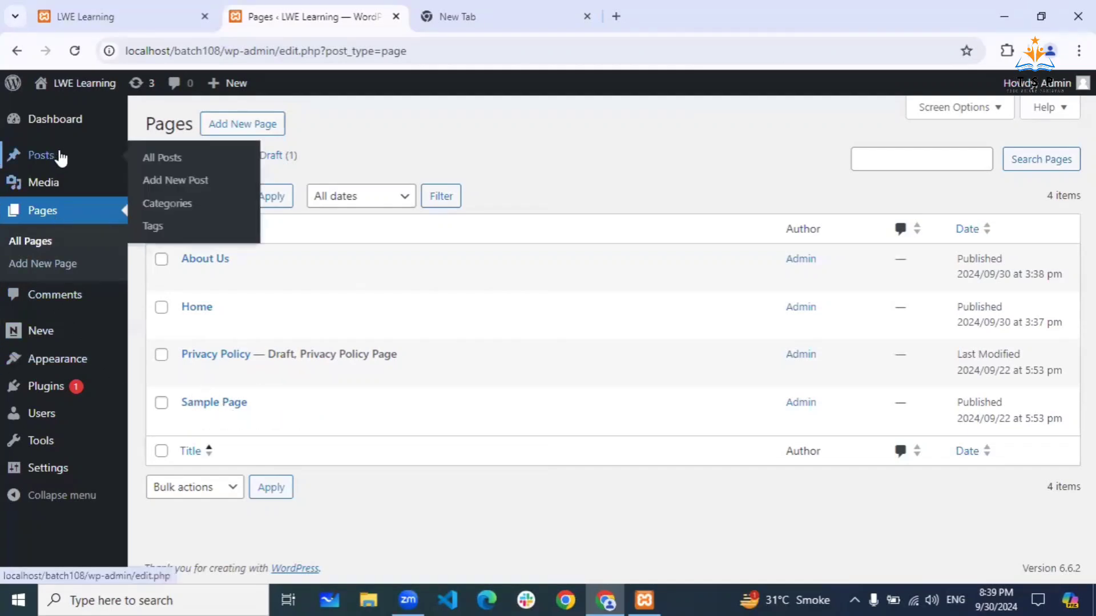
mouse_move(76, 366)
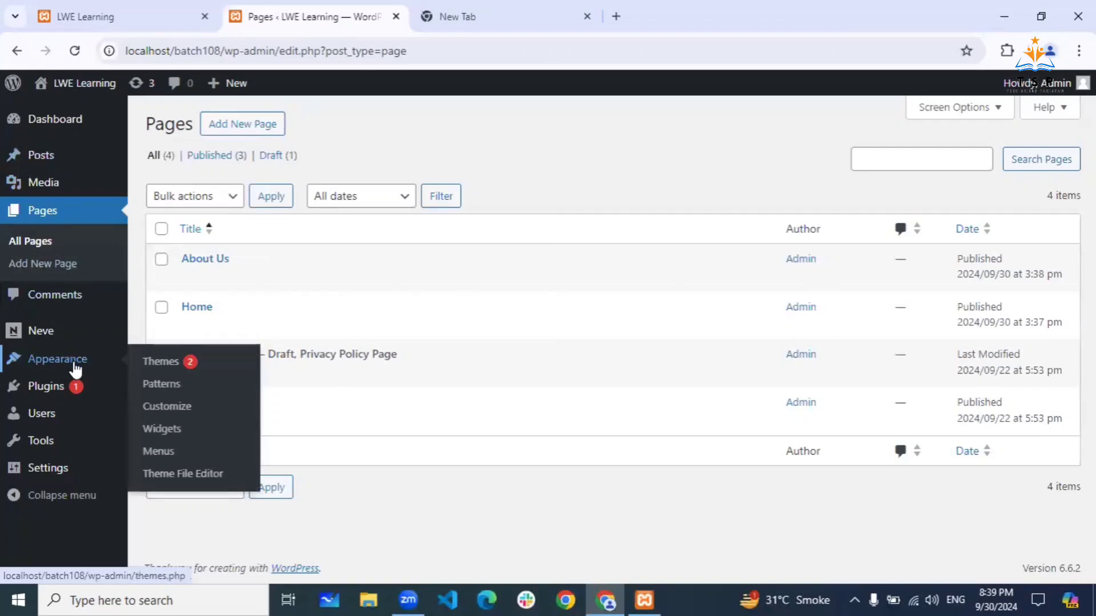
mouse_move(58, 395)
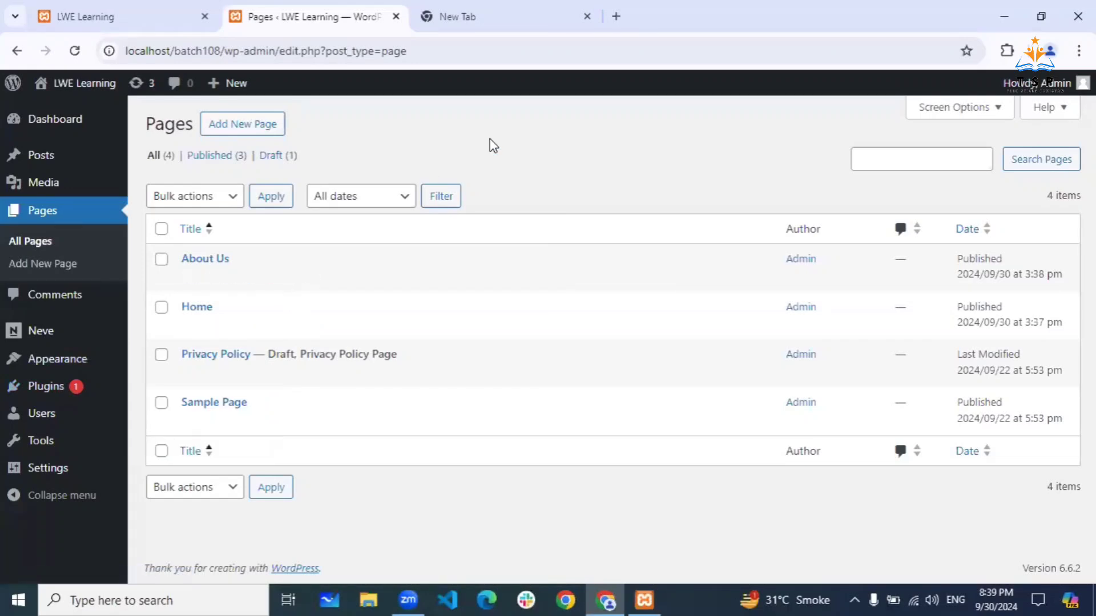
click(170, 15)
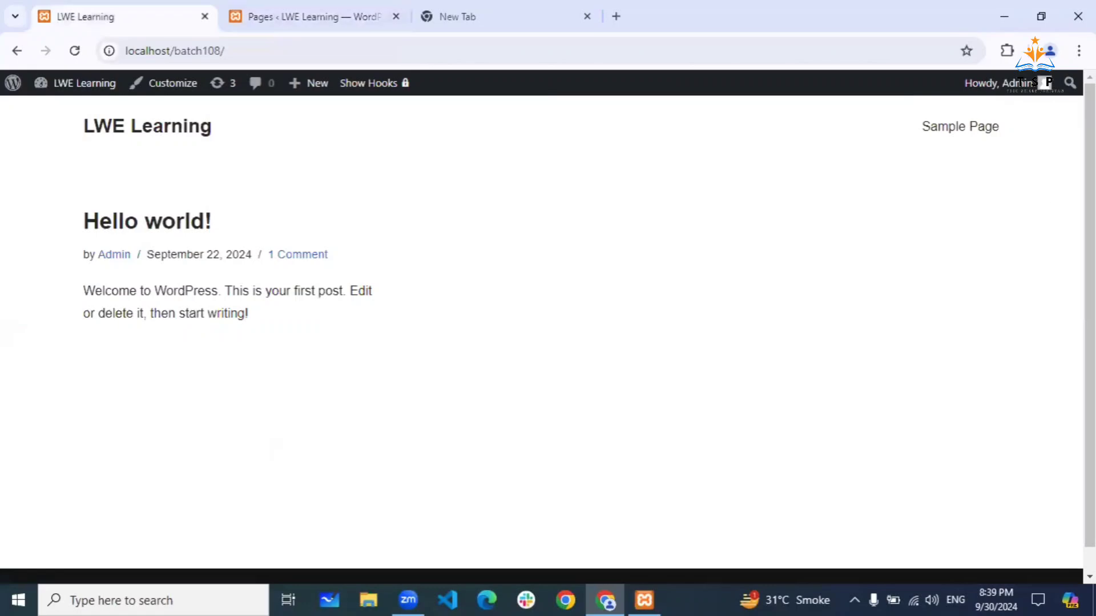
click(282, 1)
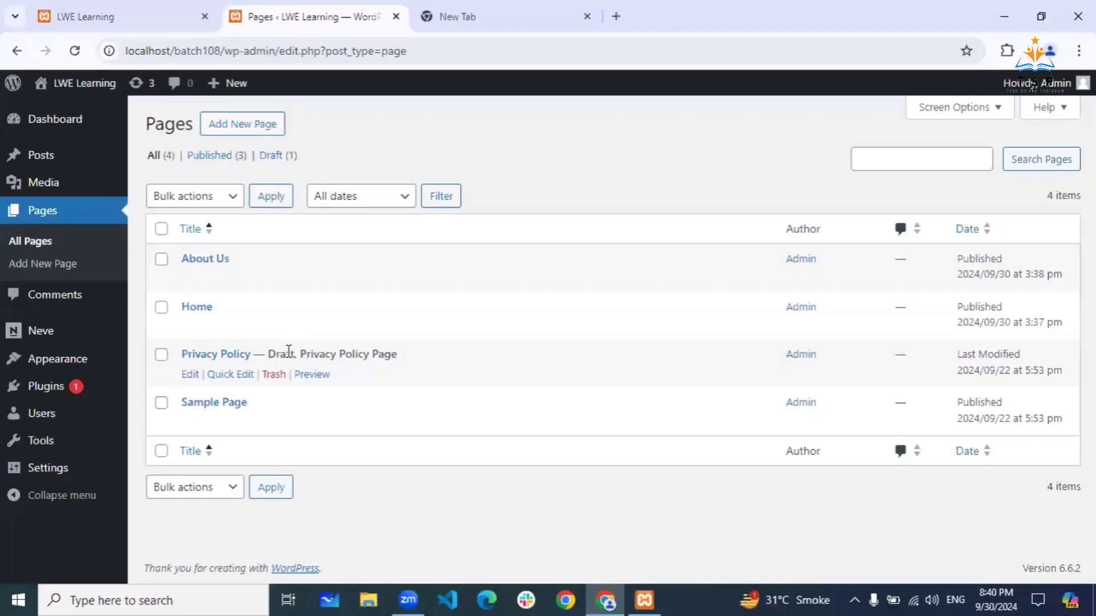
- Reload the live LWE Learning site with F5 and preview the About Us page
click(144, 27)
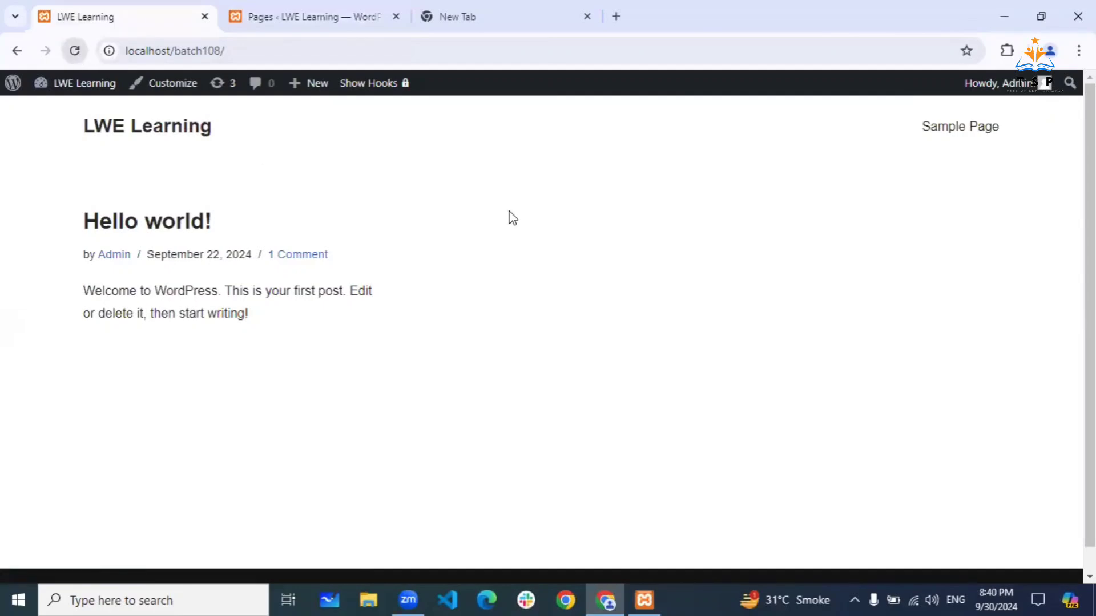
key(F5)
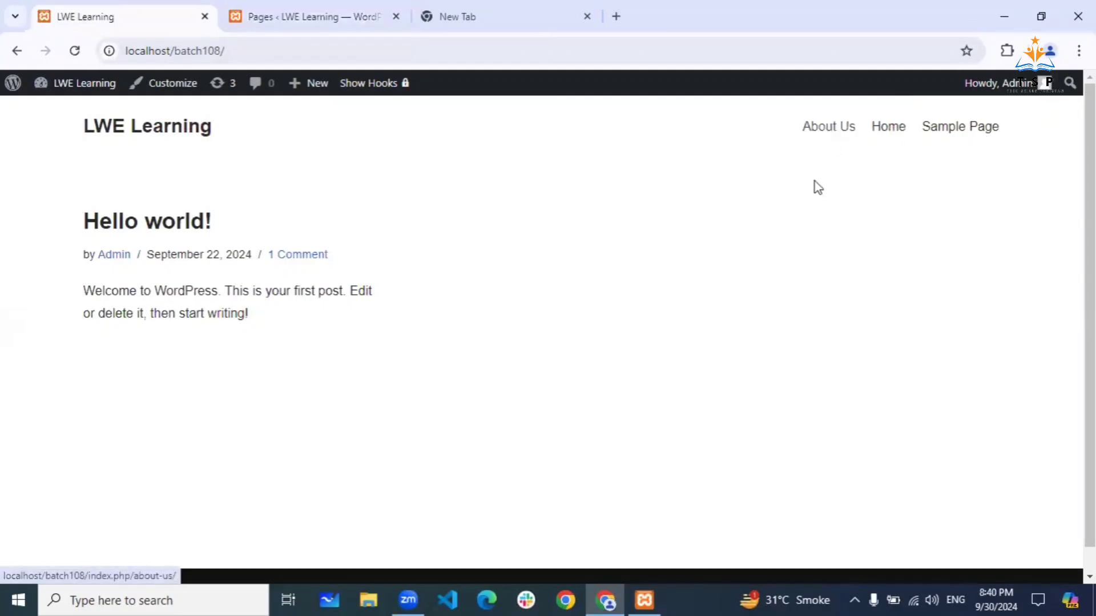
click(833, 127)
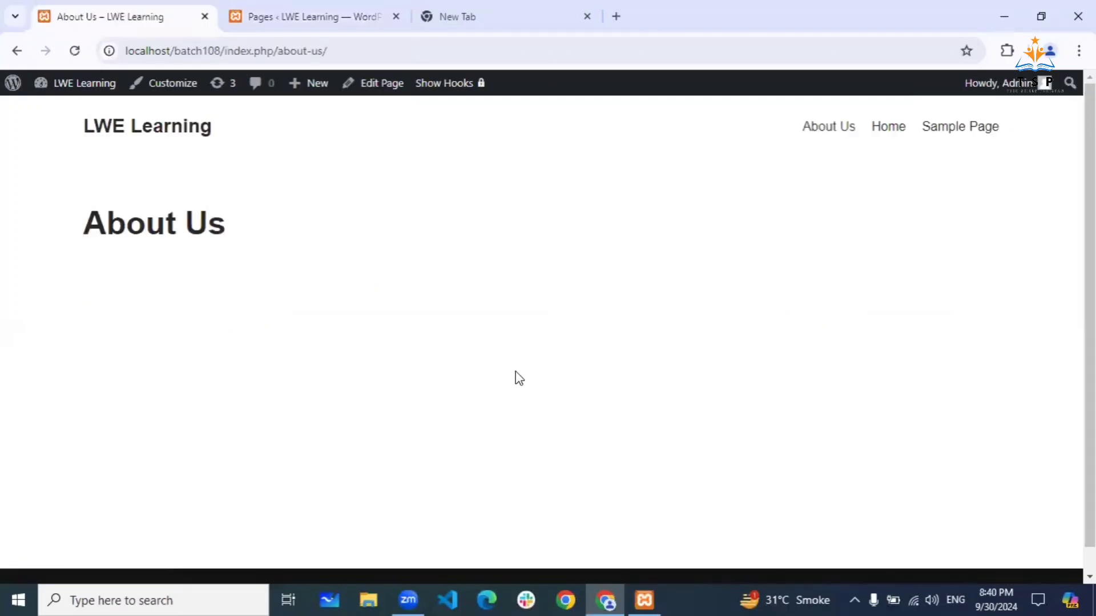
scroll(517, 376, down, 2)
scroll(517, 375, up, 2)
- Preview the Home and Sample Page pages, then return to and reload the front page
click(887, 135)
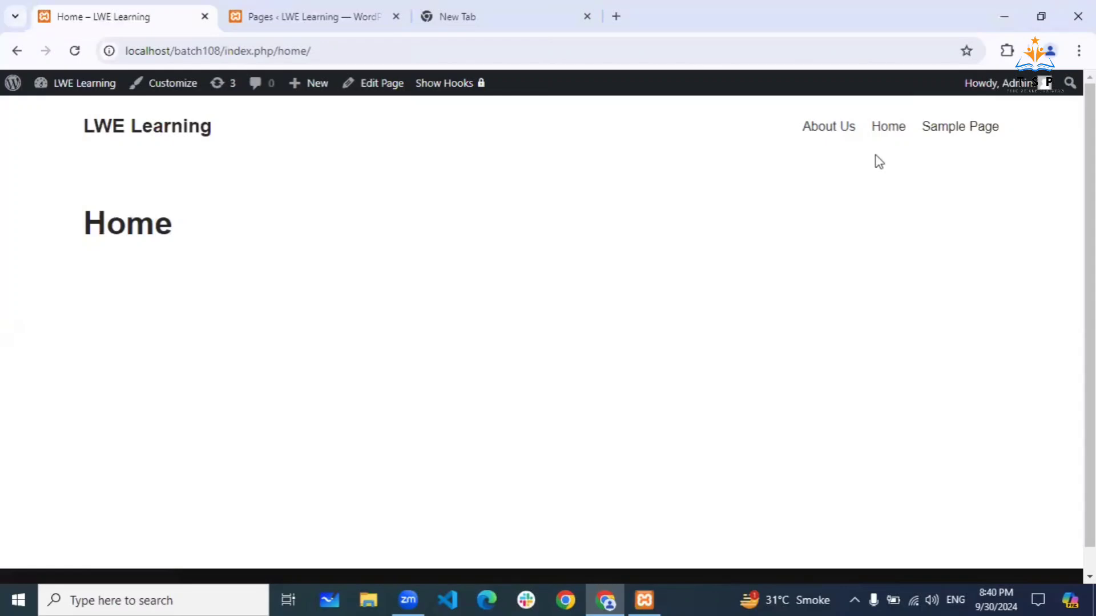
click(984, 135)
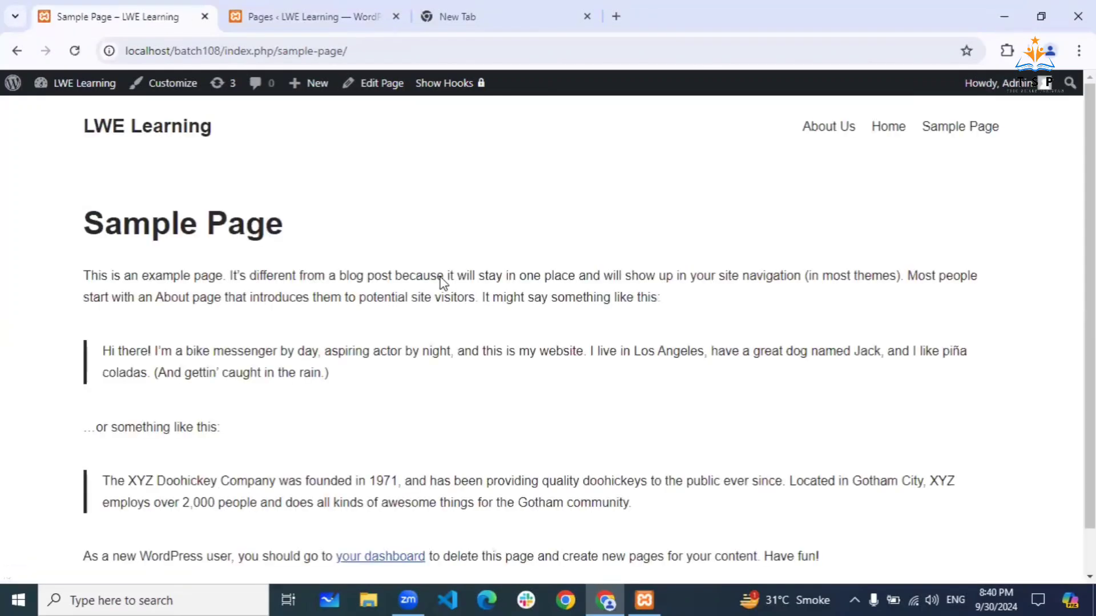
scroll(441, 281, down, 1)
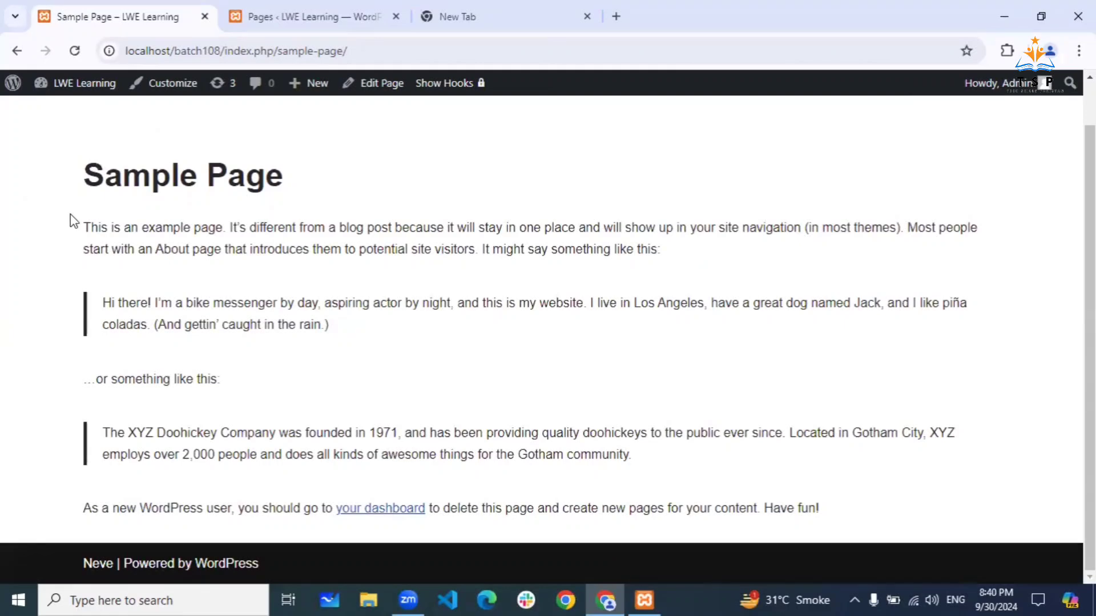
drag(83, 224, 806, 479)
click(633, 384)
scroll(193, 202, up, 1)
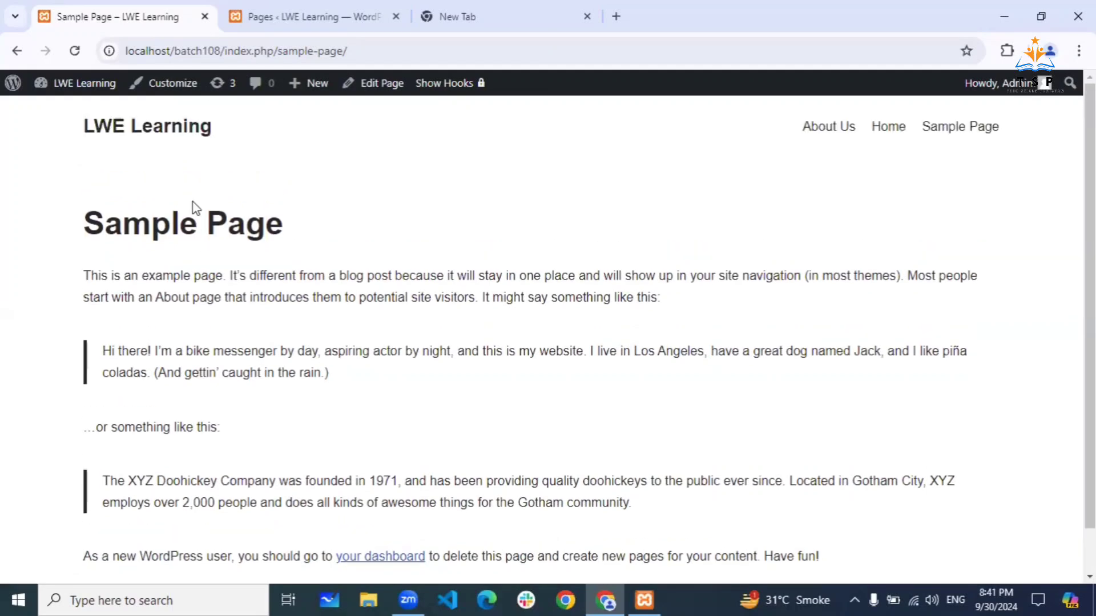
click(163, 131)
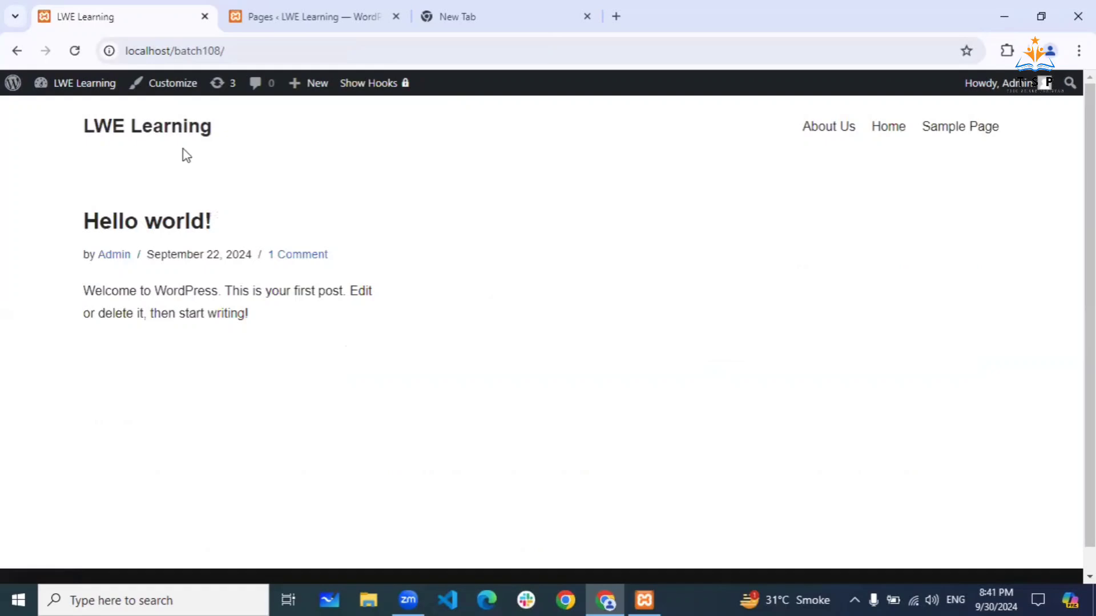
click(288, 121)
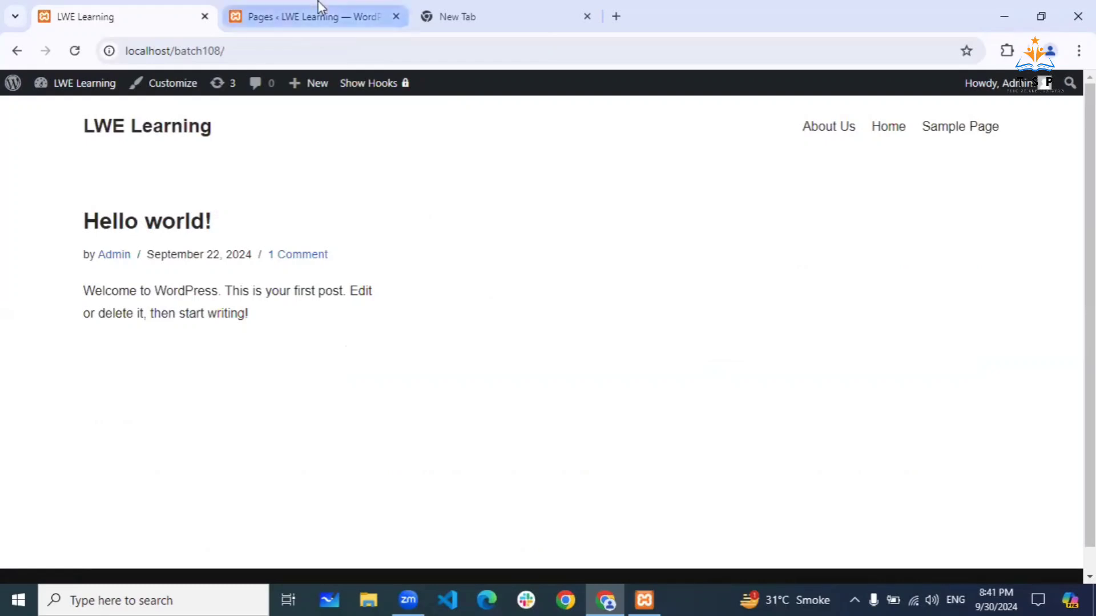
- View the admin Posts list containing only 'Hello world!', then switch back to the LWE Learning tab
click(314, 17)
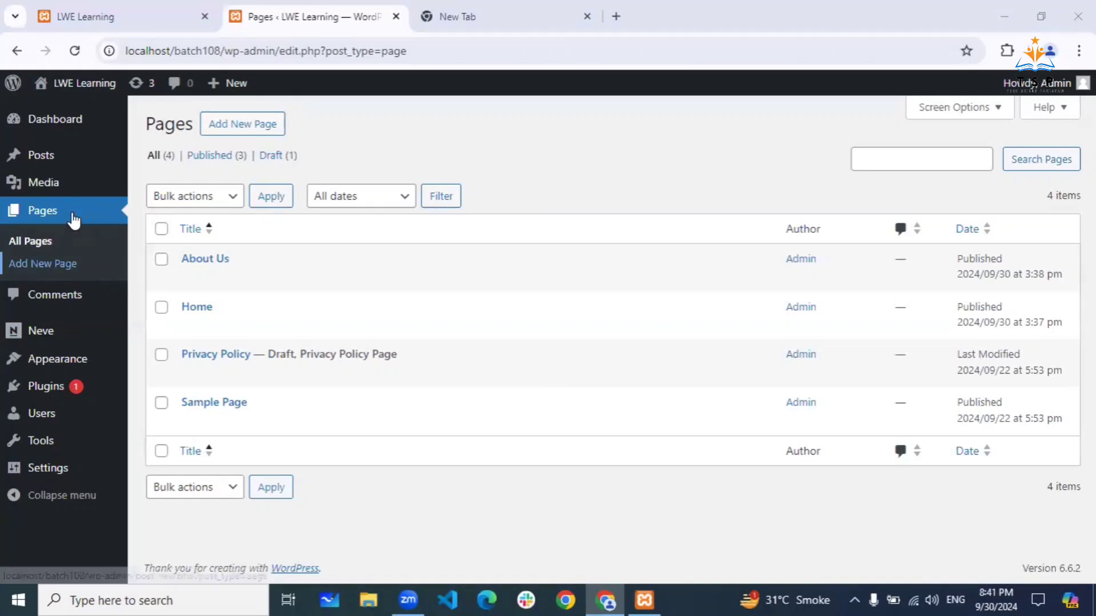
click(52, 162)
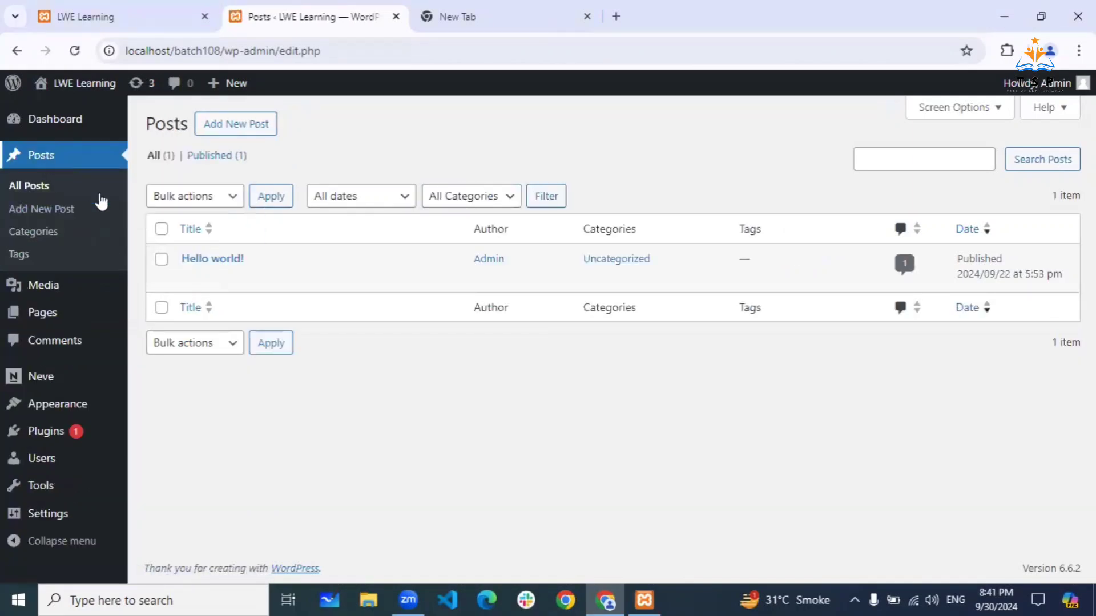
mouse_move(233, 270)
click(157, 21)
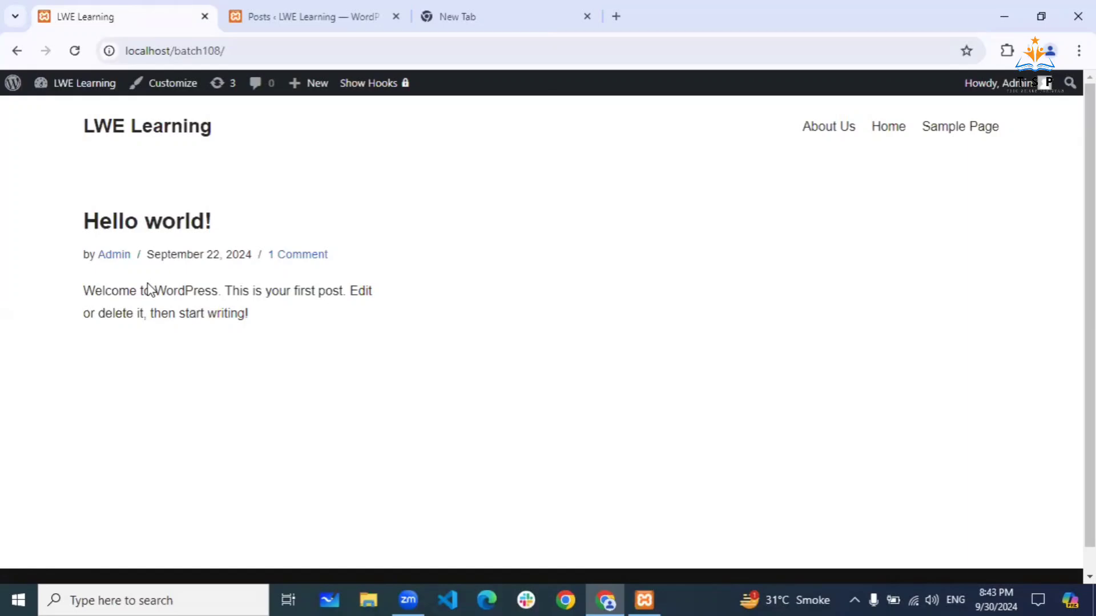
- Return to the Posts list and check the lone Hello world! post filed under Uncategorized
click(289, 10)
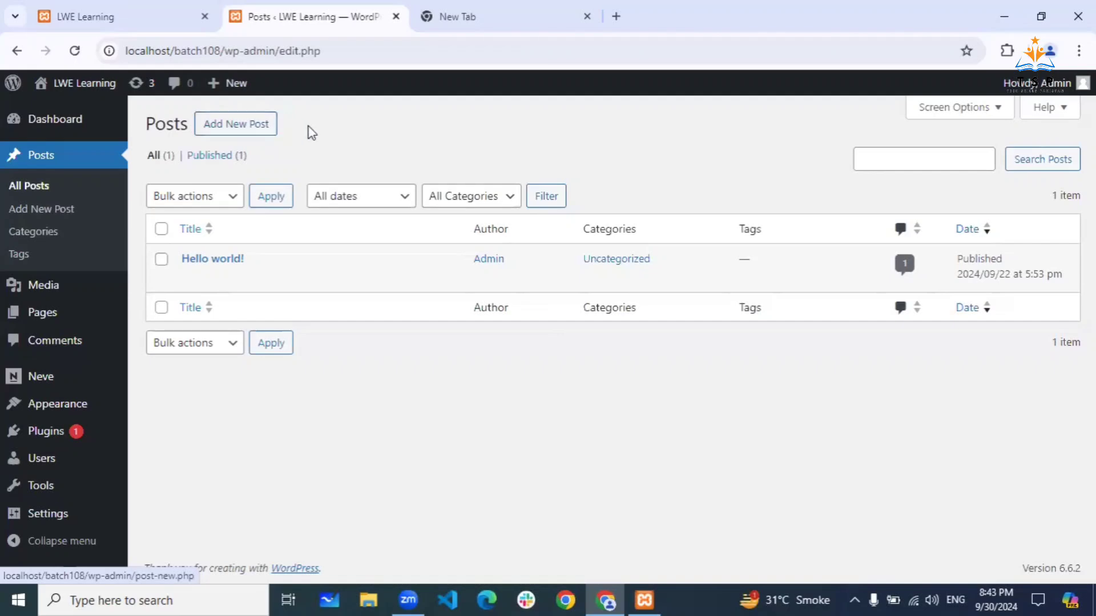
drag(600, 262, 652, 269)
click(666, 155)
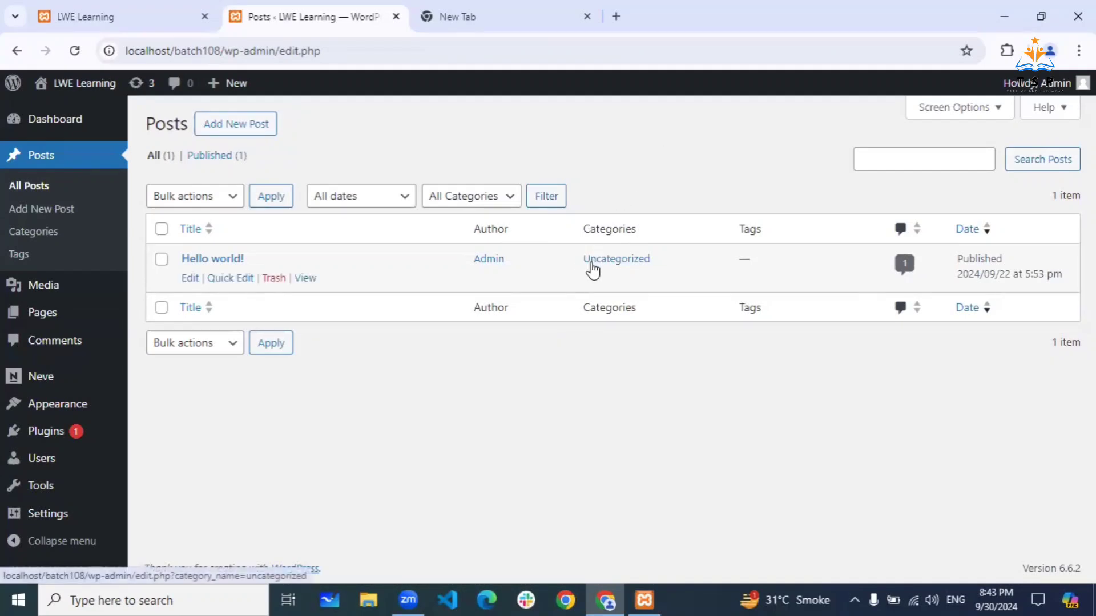
click(44, 235)
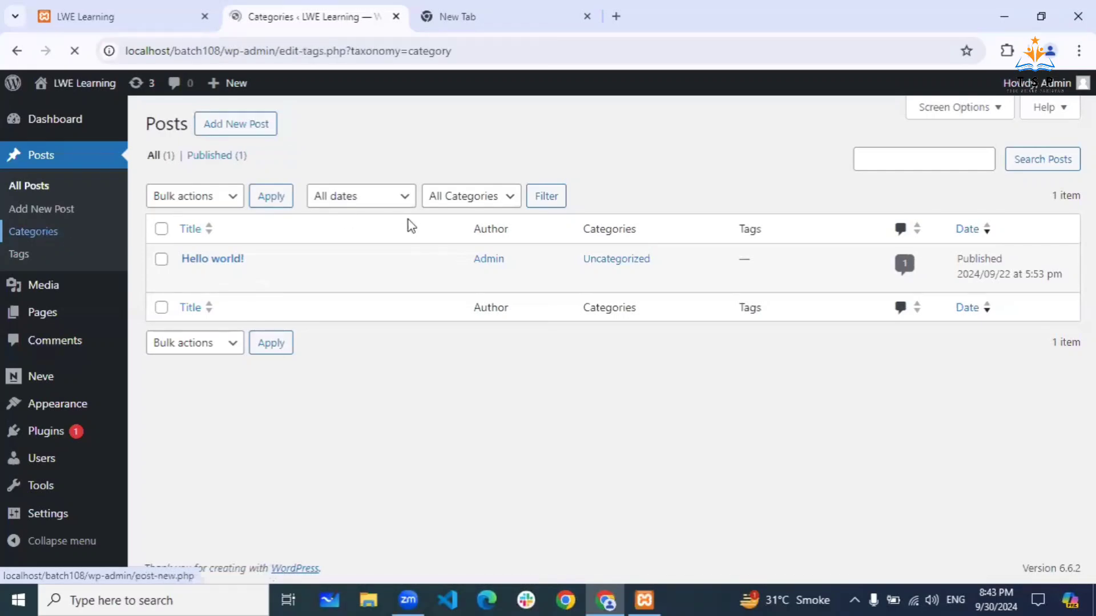
drag(511, 271, 613, 279)
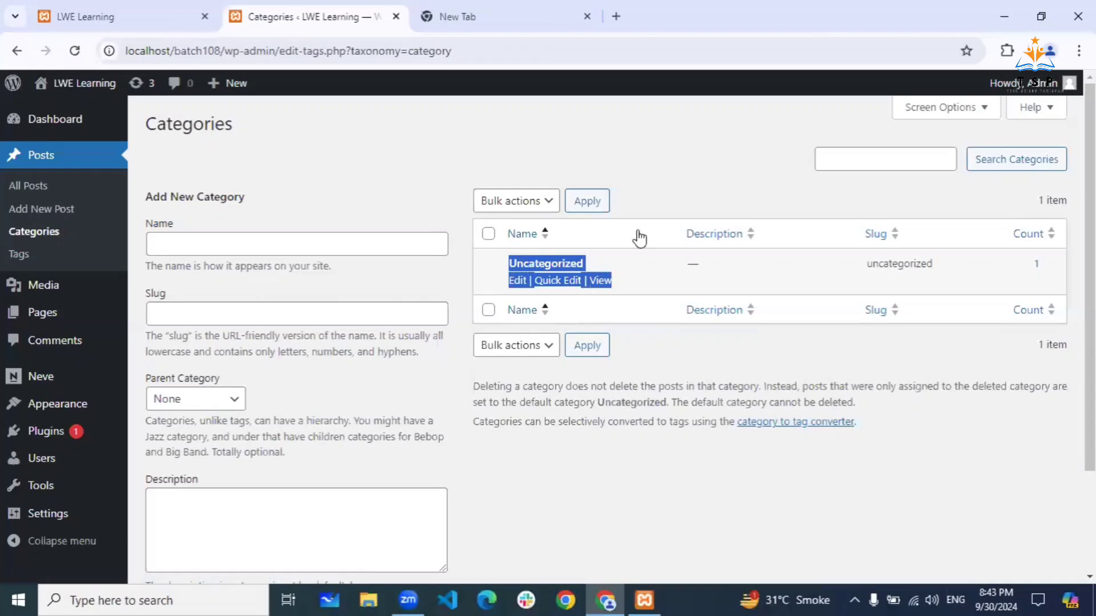
click(658, 186)
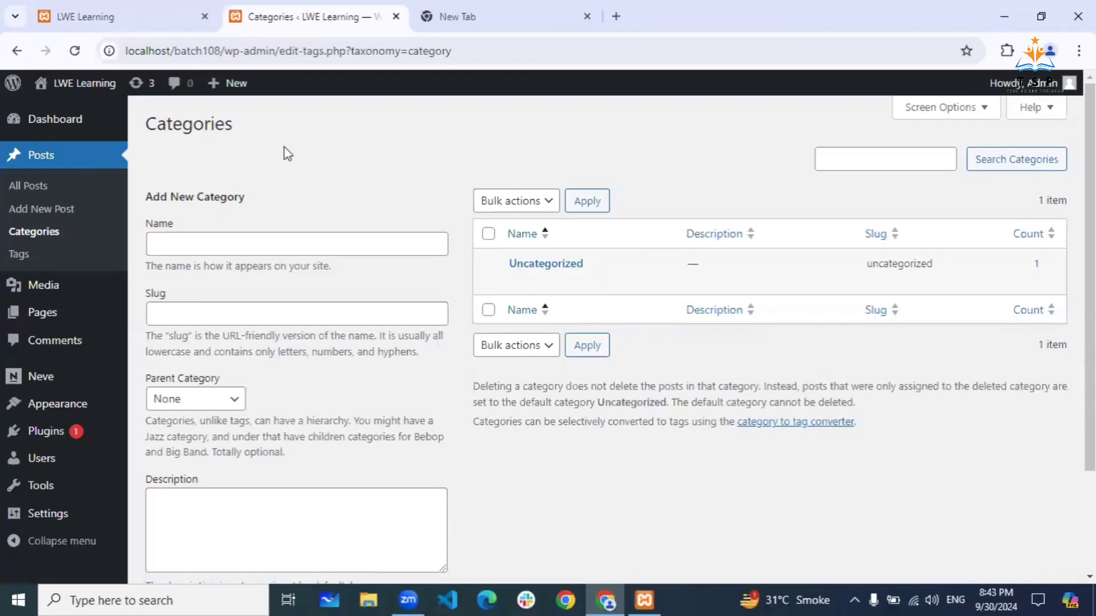
click(41, 187)
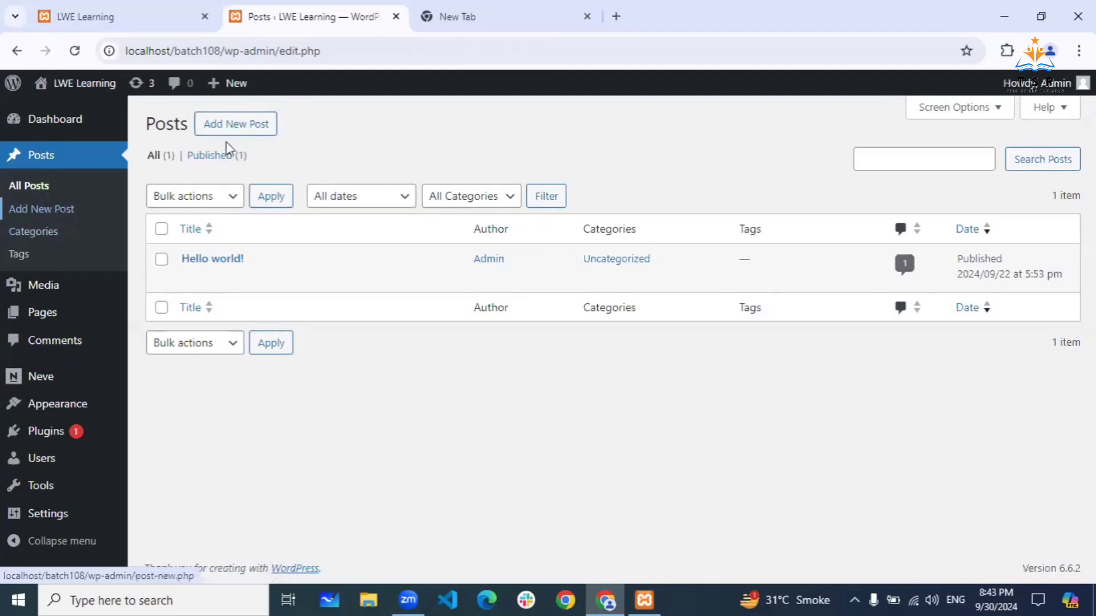
- Start a new post in a new tab and title it 'Post 1'
click(249, 132)
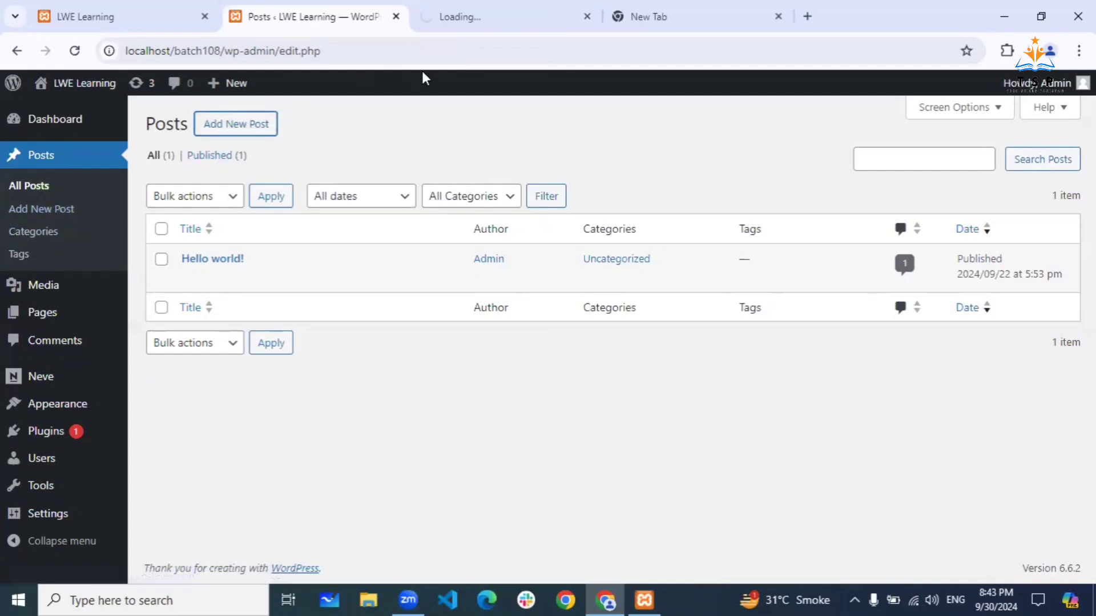
click(502, 16)
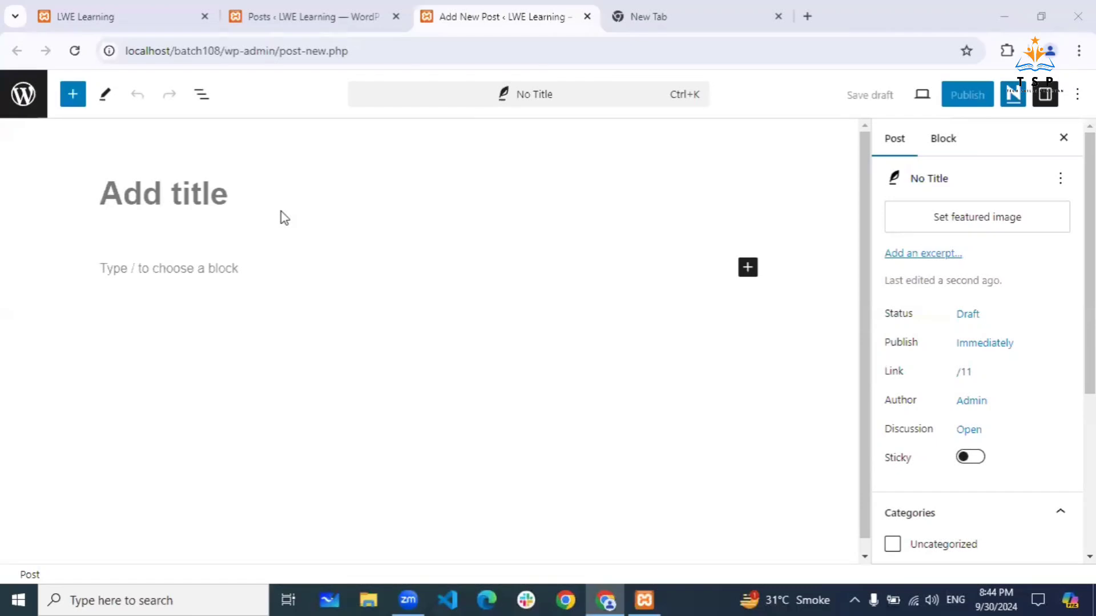
click(186, 200)
text(Post )
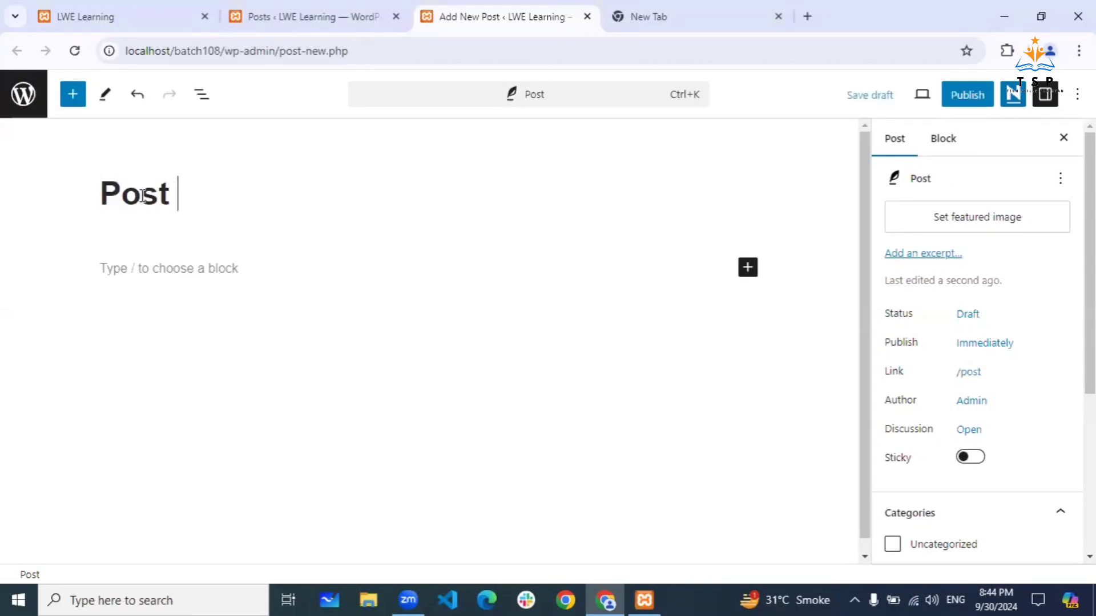
text(1)
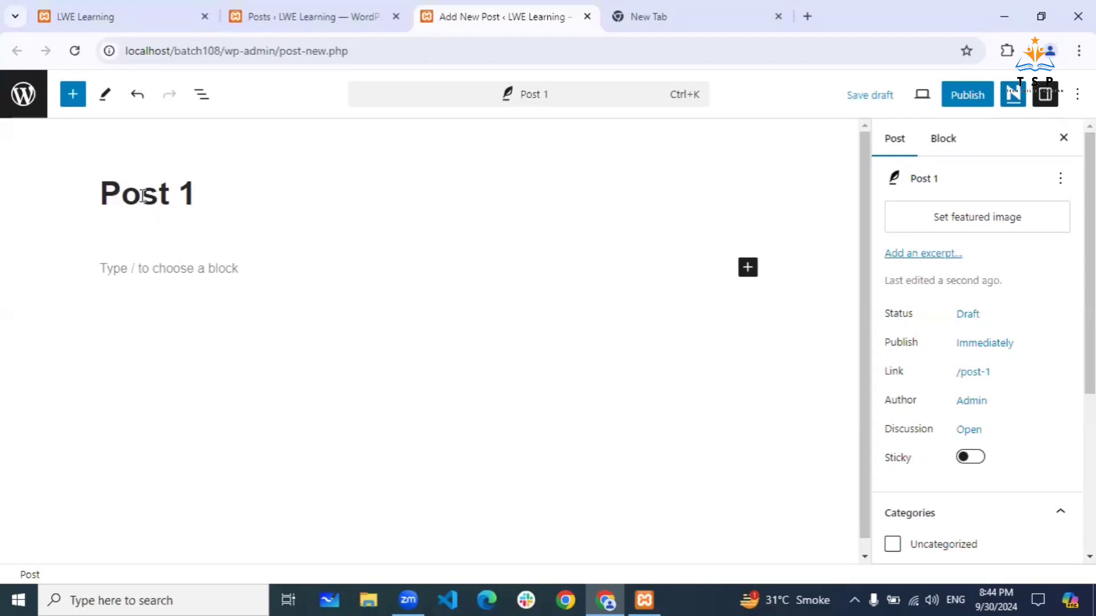
- Add a paragraph of placeholder test text beneath the Post 1 title
click(163, 267)
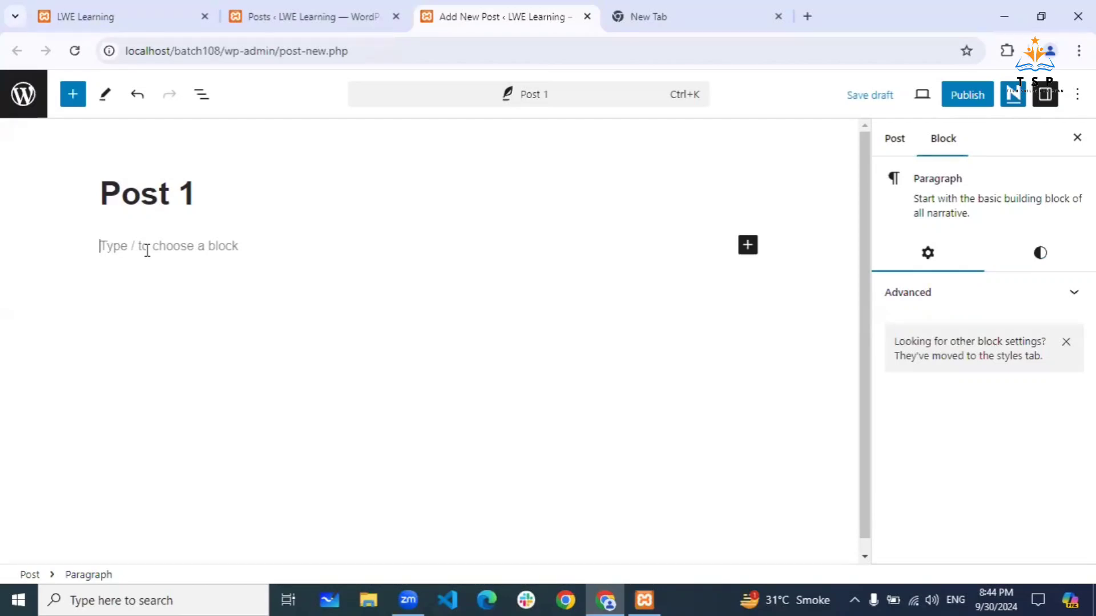
text(sfcbyqervbvjhabshs)
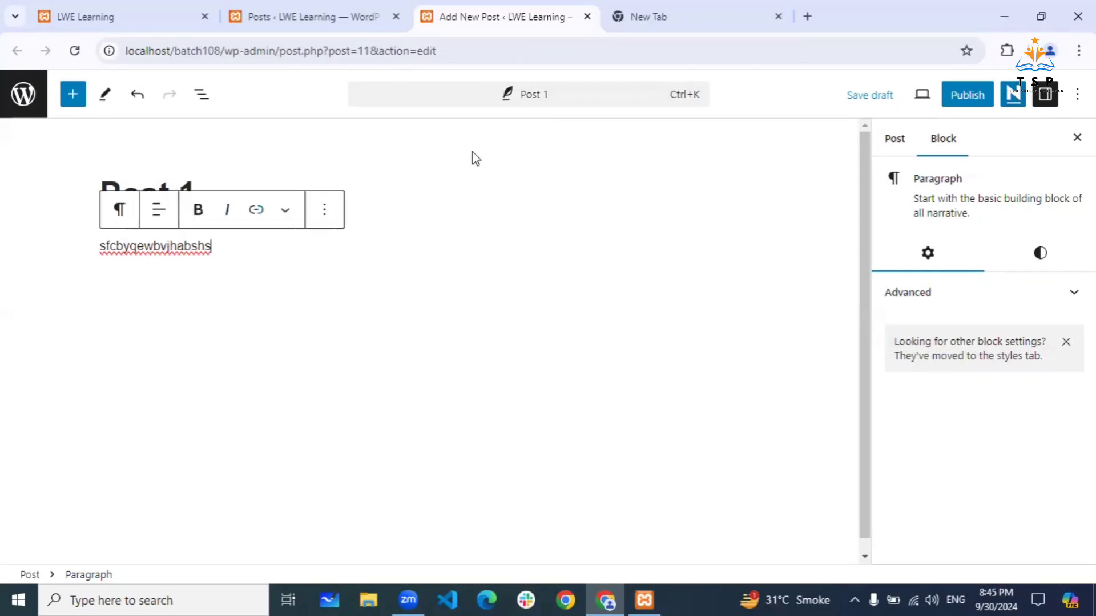
click(300, 189)
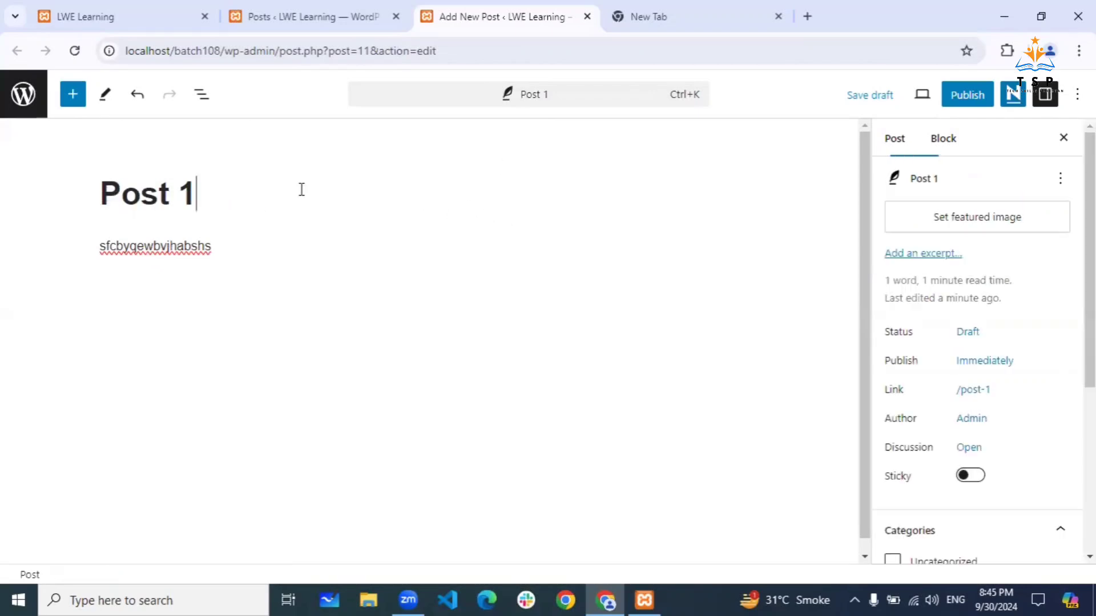
click(222, 253)
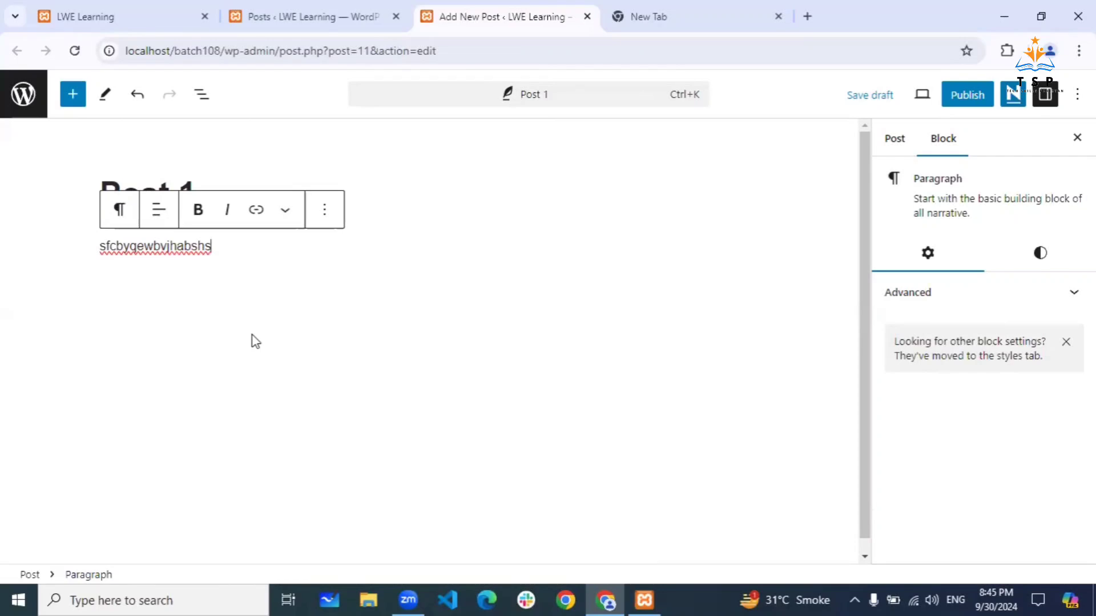
- Open the ProPakistani news site in the blank tab and decline its notification request
click(720, 10)
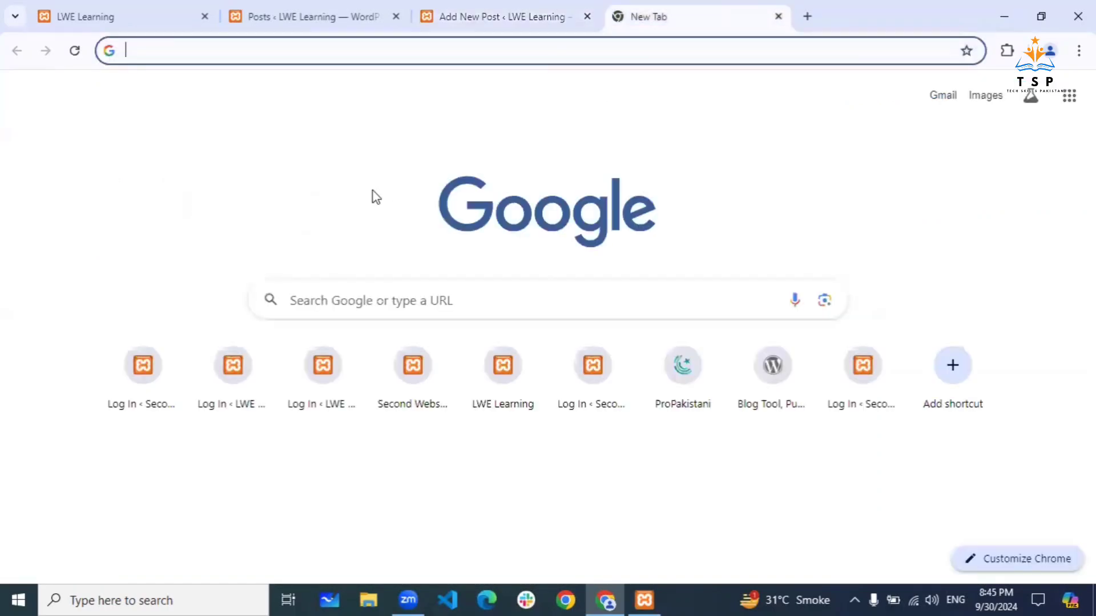
click(683, 366)
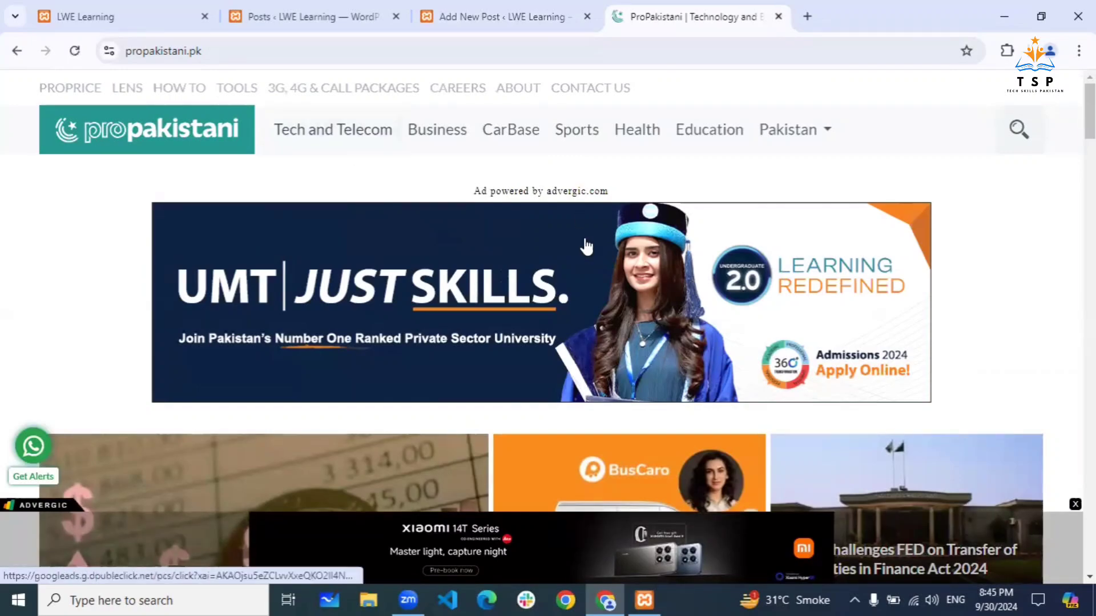
scroll(587, 245, down, 1)
scroll(584, 245, down, 5)
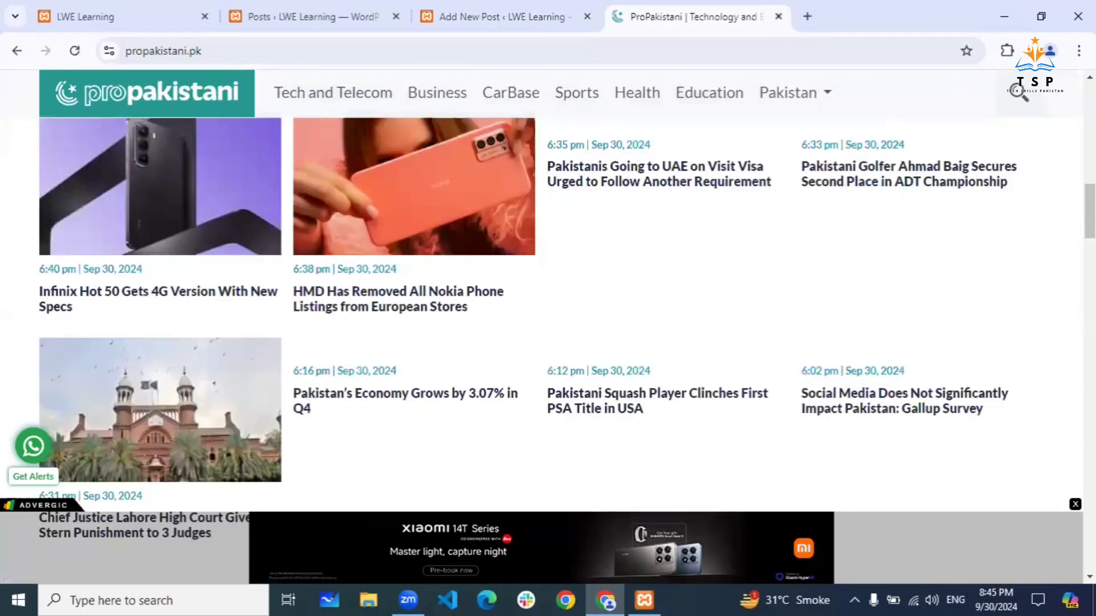
scroll(559, 349, up, 2)
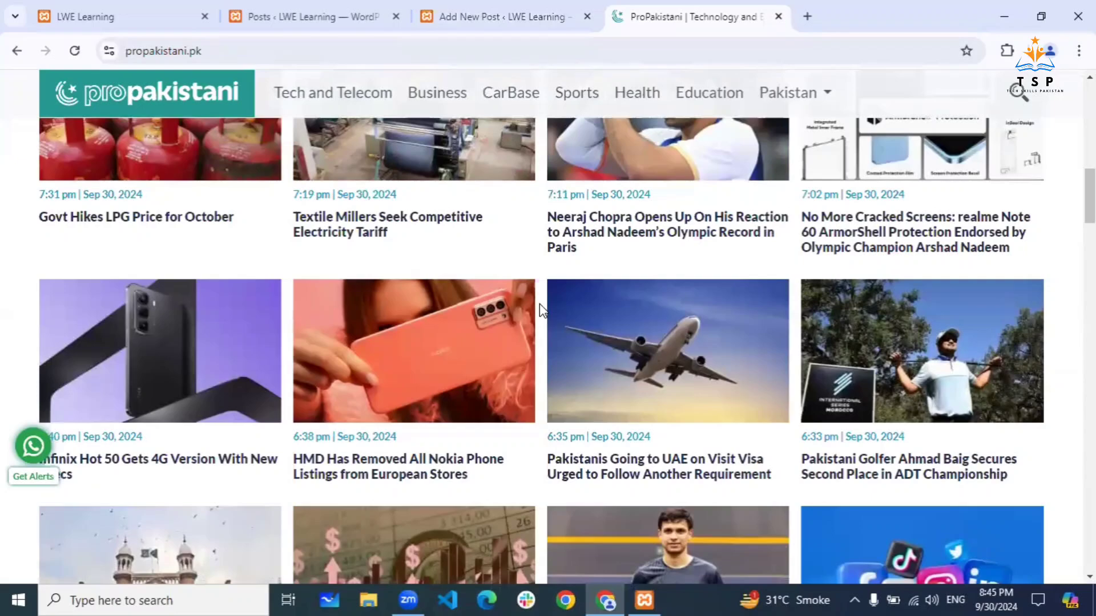
scroll(539, 304, up, 2)
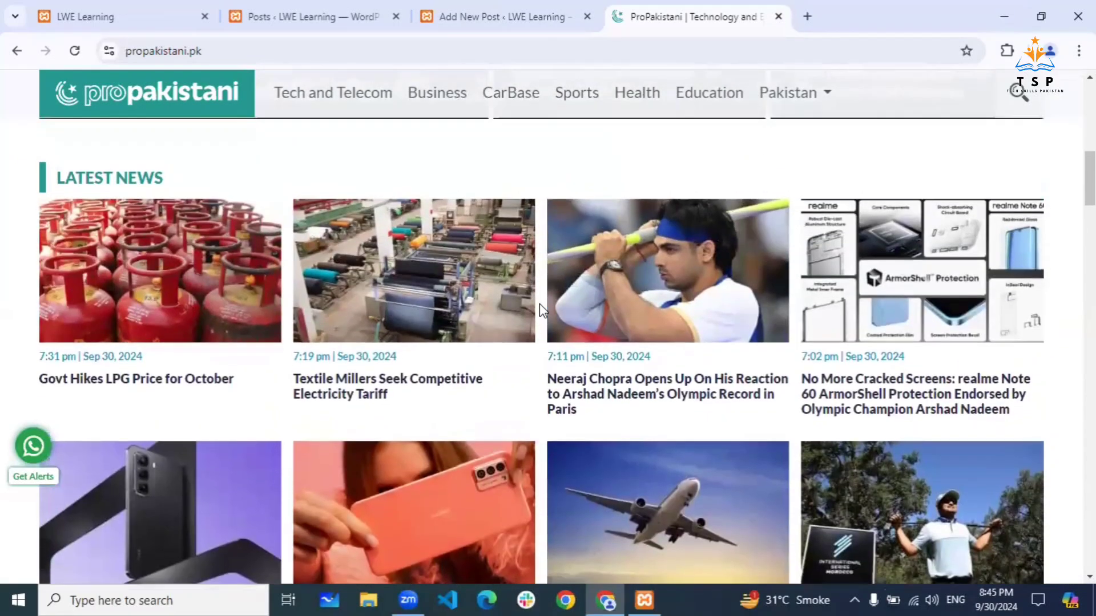
scroll(539, 304, down, 6)
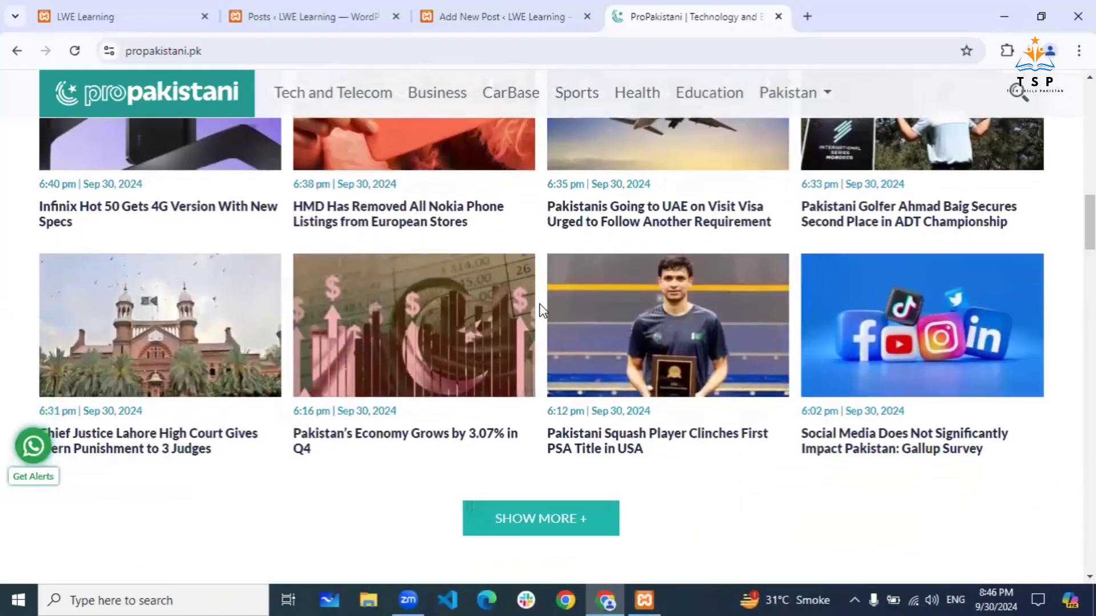
scroll(539, 303, down, 3)
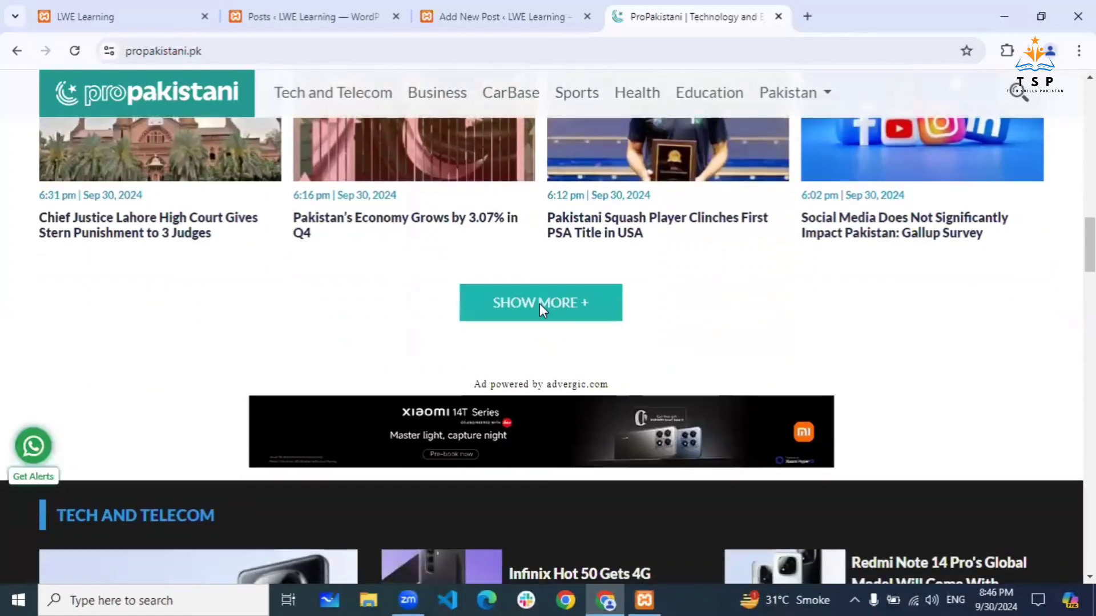
scroll(539, 304, up, 3)
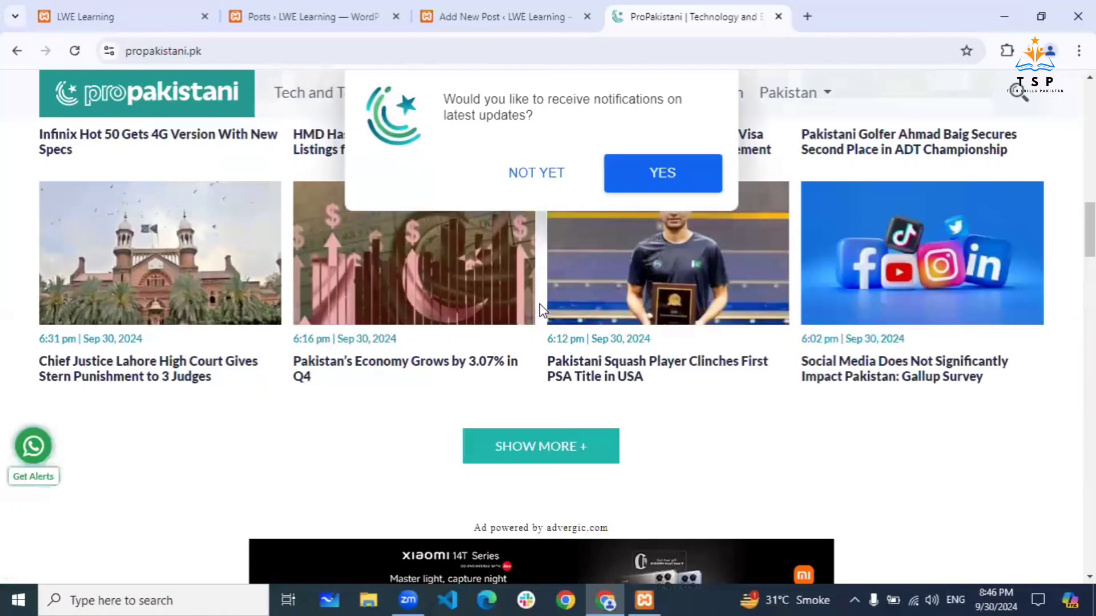
scroll(540, 303, up, 1)
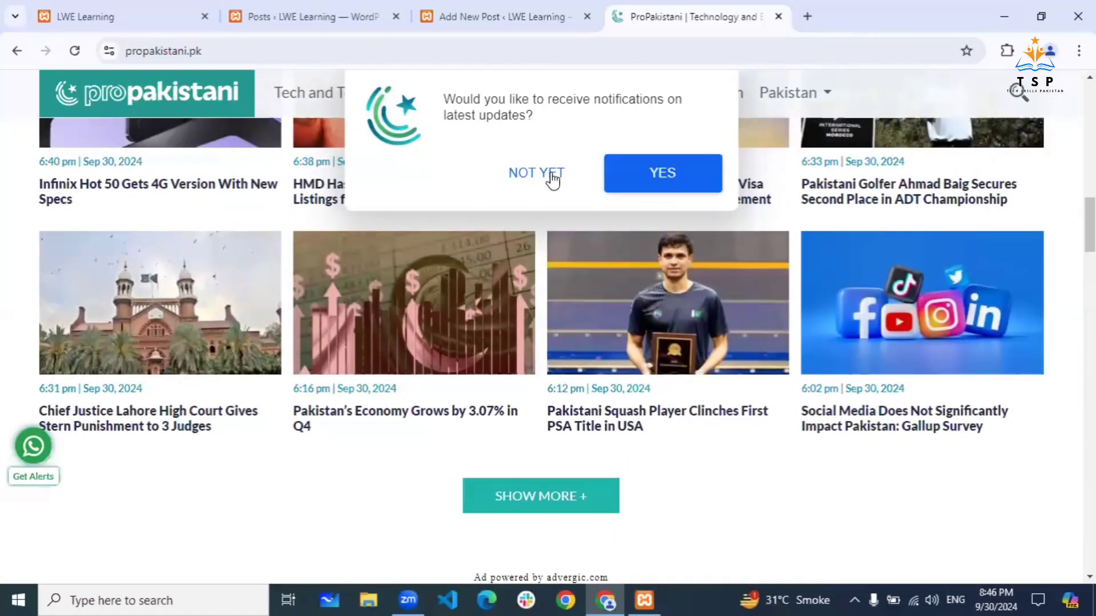
click(552, 175)
scroll(641, 275, up, 3)
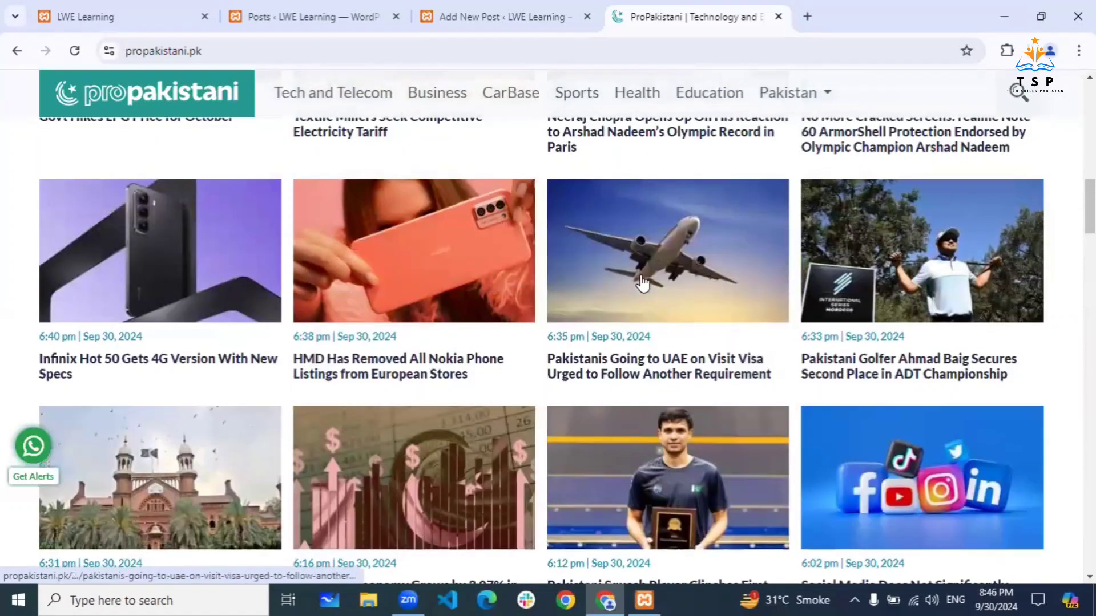
scroll(332, 332, up, 5)
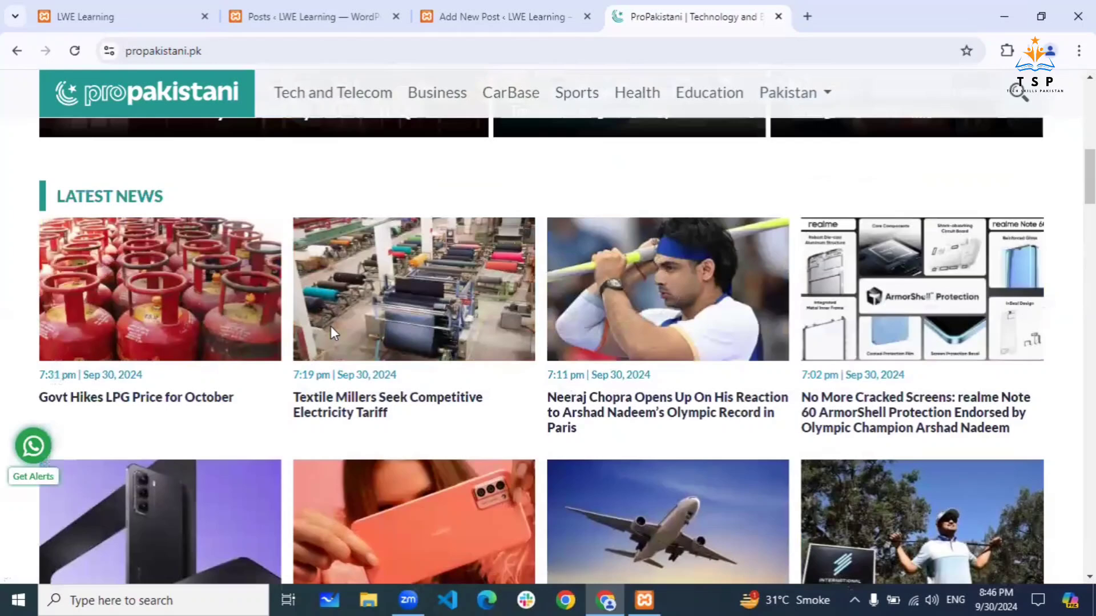
- Open the 'Govt Hikes LPG Price for October' article and close the ad covering it
click(164, 302)
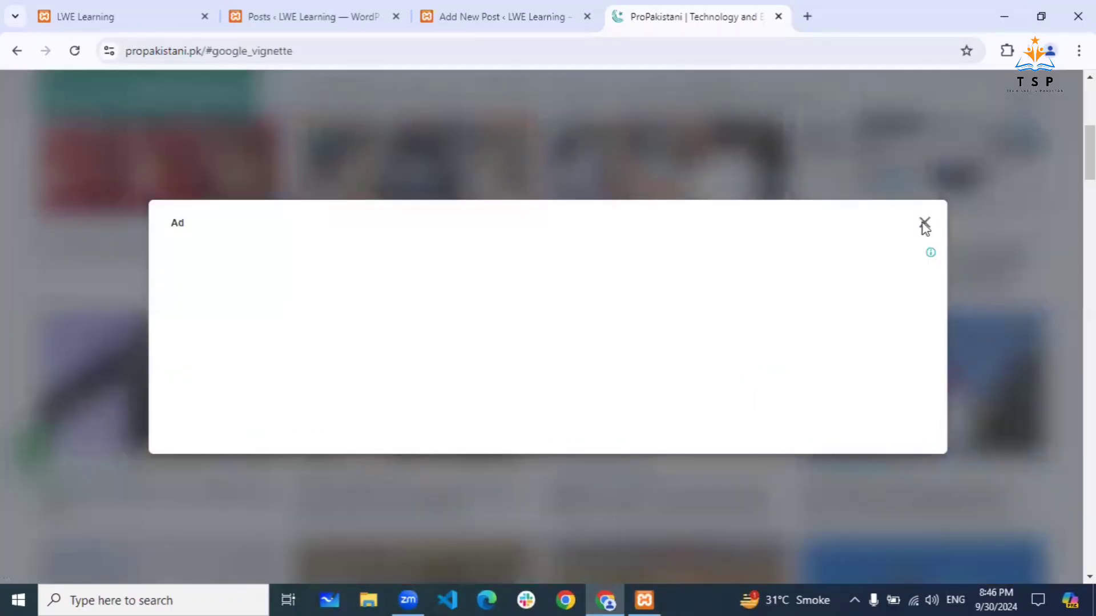
click(924, 223)
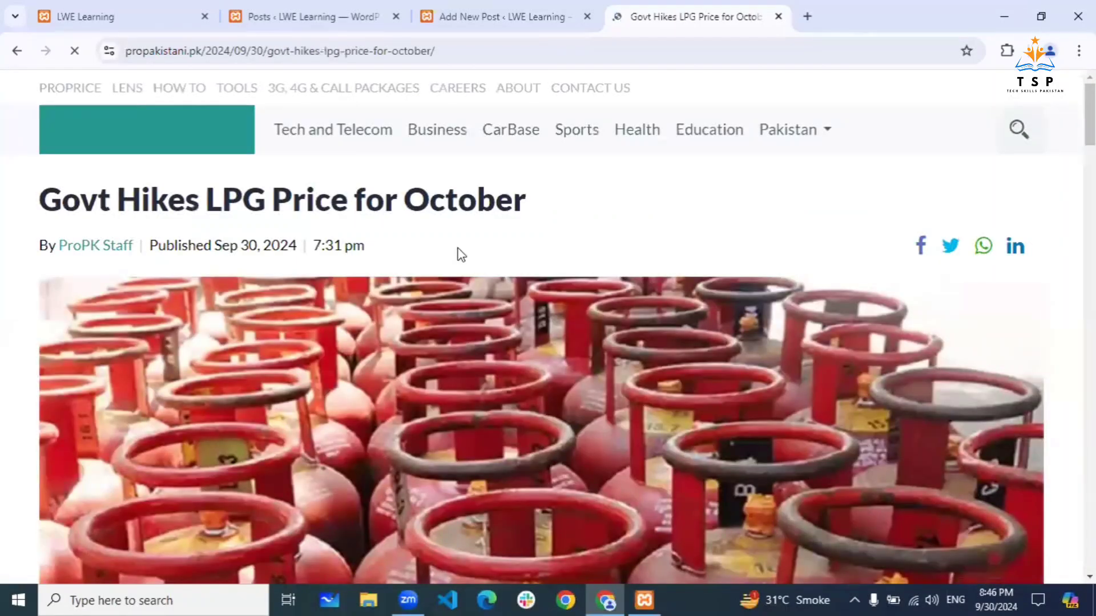
scroll(332, 395, down, 1)
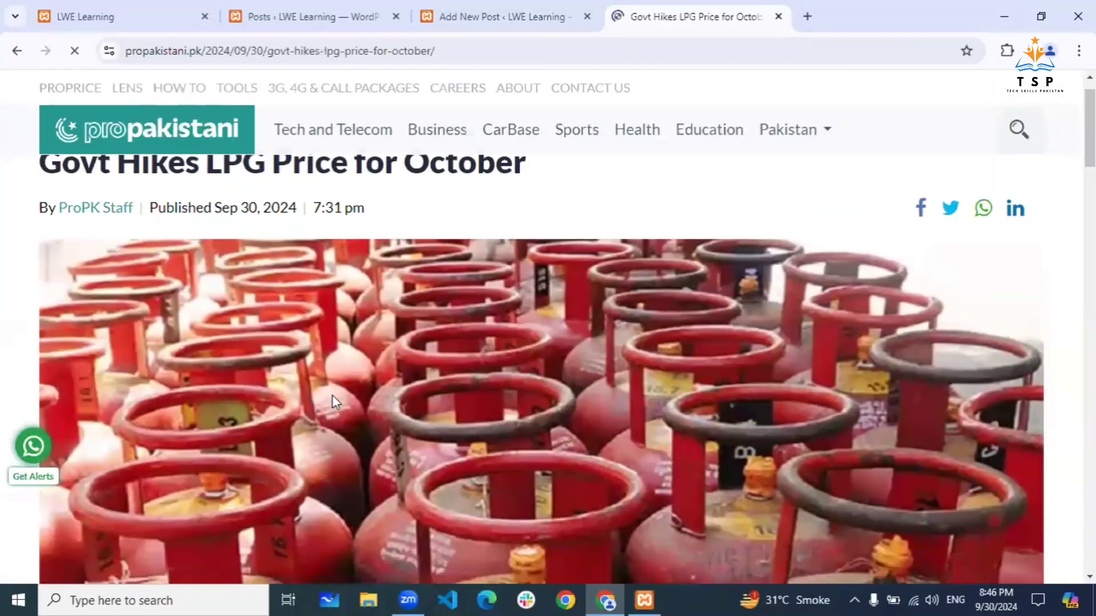
scroll(332, 395, down, 5)
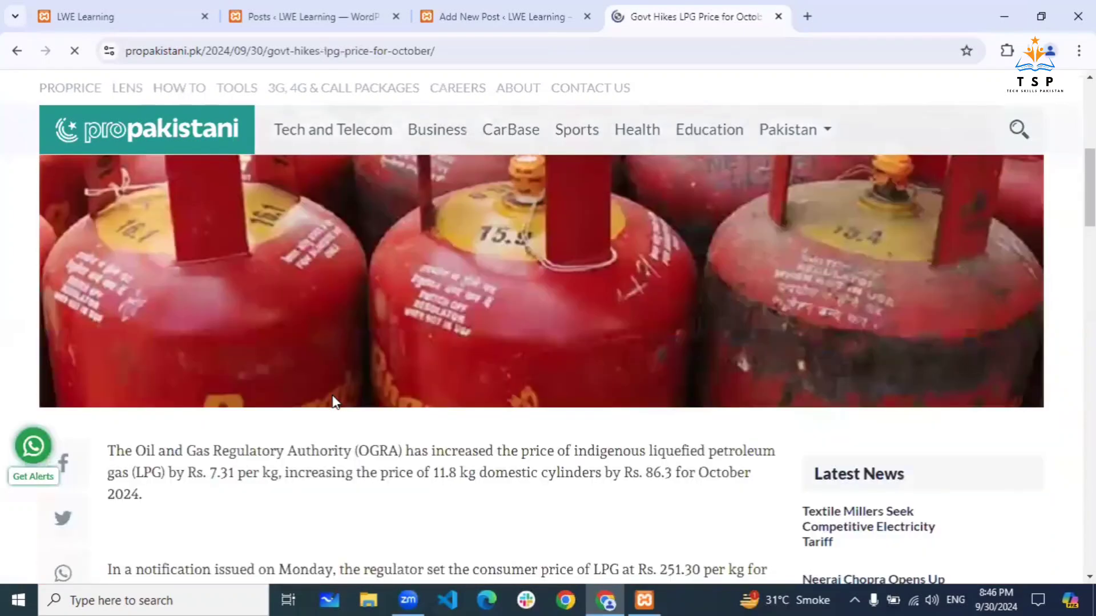
scroll(334, 399, down, 7)
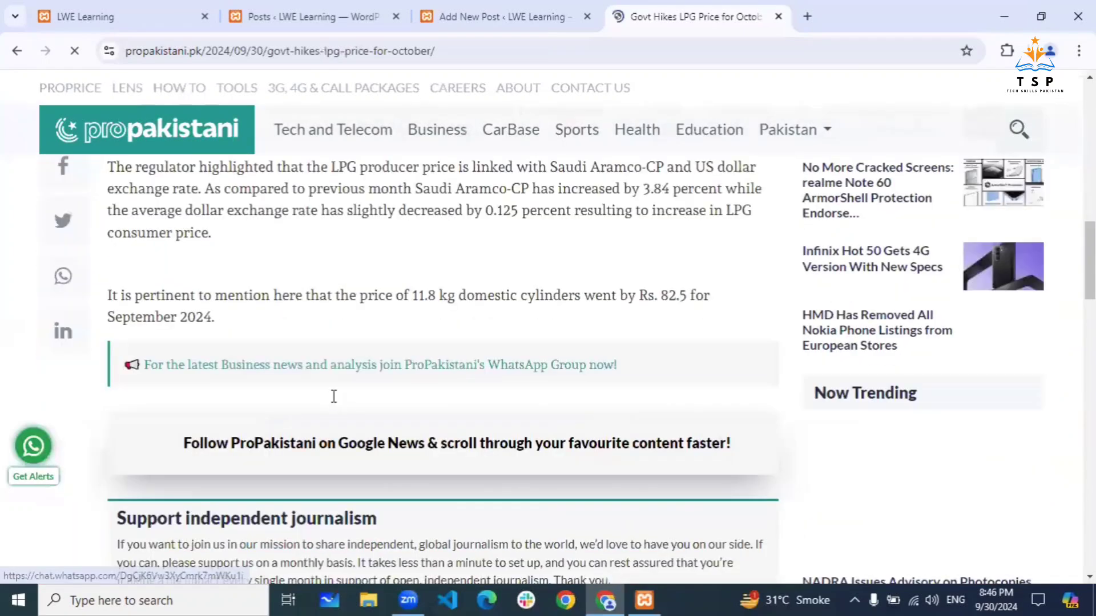
scroll(334, 396, up, 10)
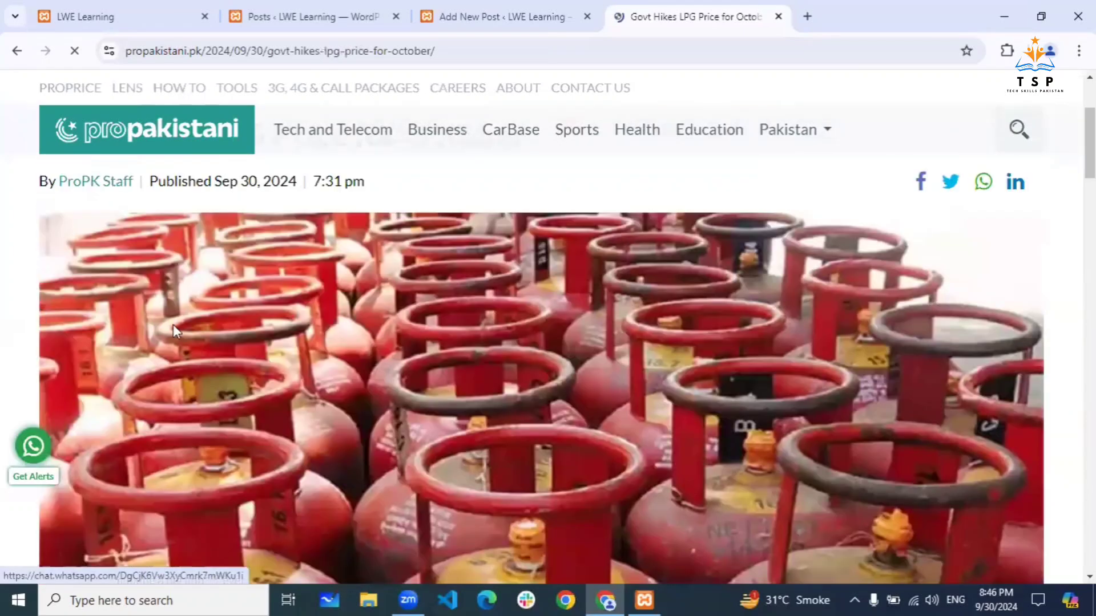
scroll(203, 333, up, 3)
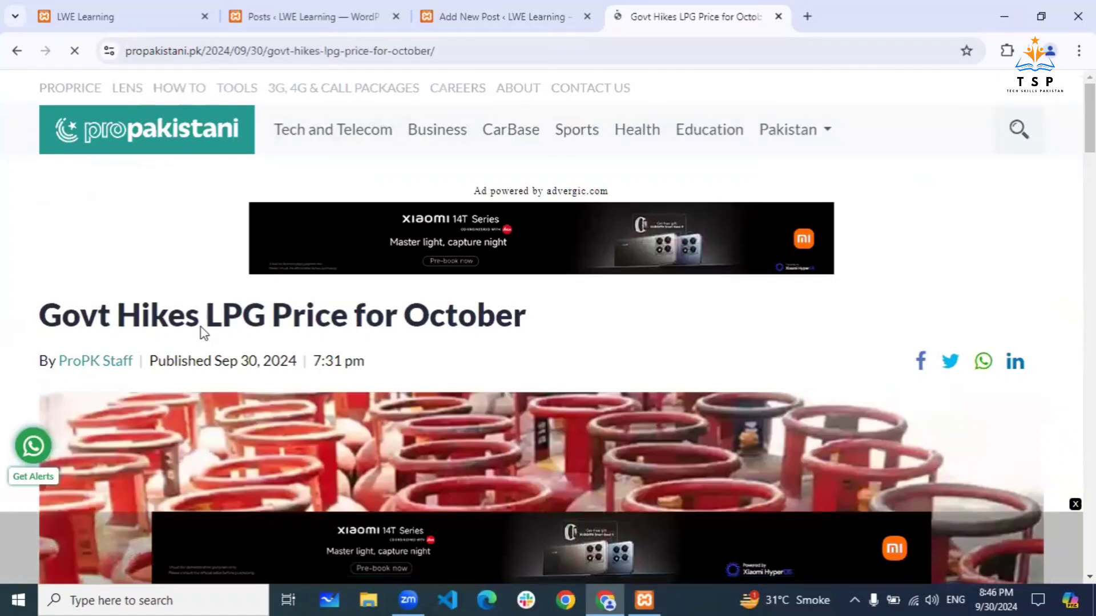
- Select the headline 'Govt Hikes LPG Price for October' and go back to the post editor
drag(106, 315, 377, 320)
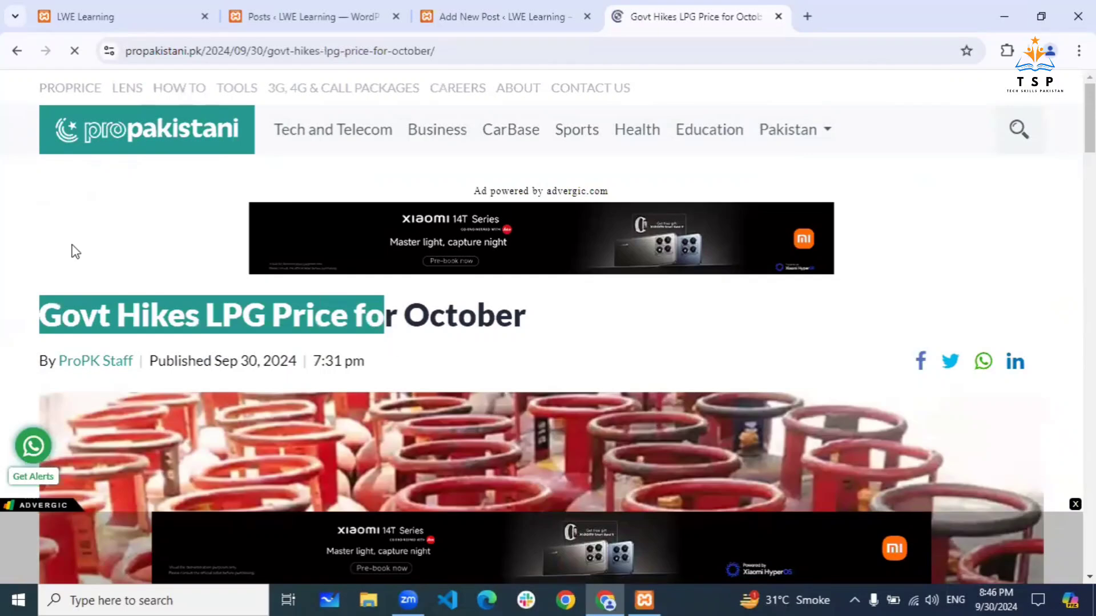
drag(262, 296, 299, 355)
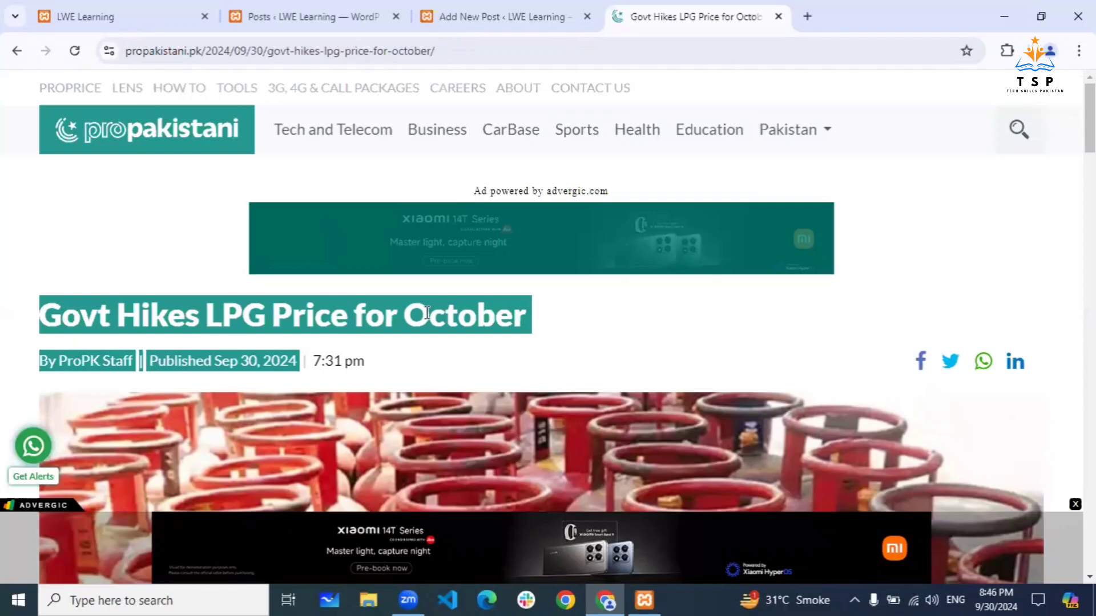
click(354, 320)
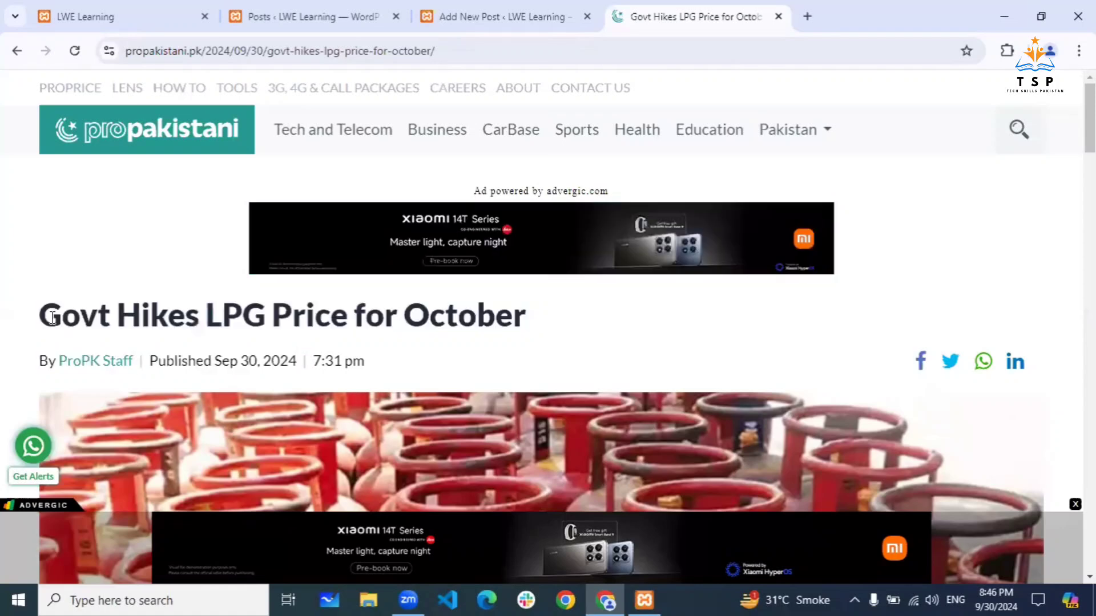
drag(40, 318, 523, 333)
key(ctrl+c)
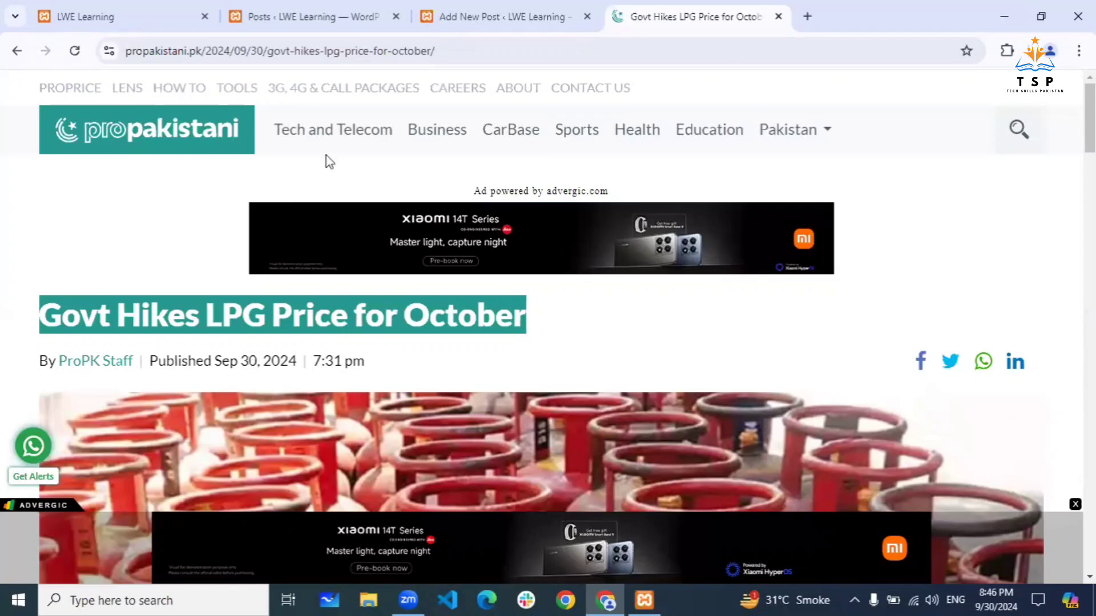
key(ctrl+shift+Tab)
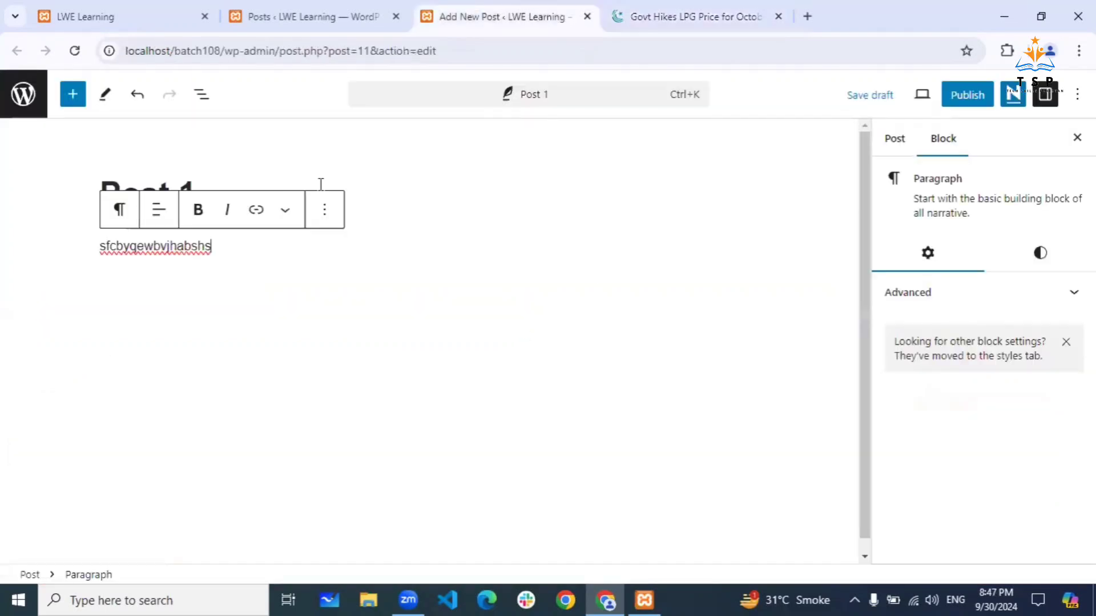
- Replace the 'Post 1' title with the pasted headline 'Govt Hikes LPG Price for October'
click(321, 184)
key(BackSpace)
key(BackSpace)
key(BackSpace)
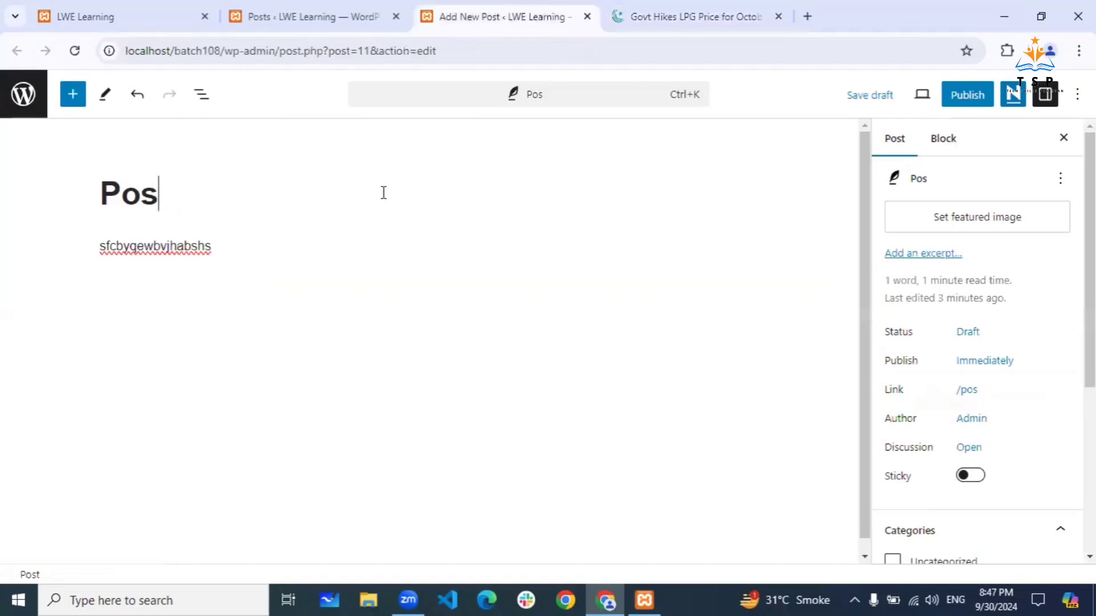
key(BackSpace)
key(BackSpace)
key(BackSpace)
key(ctrl+v)
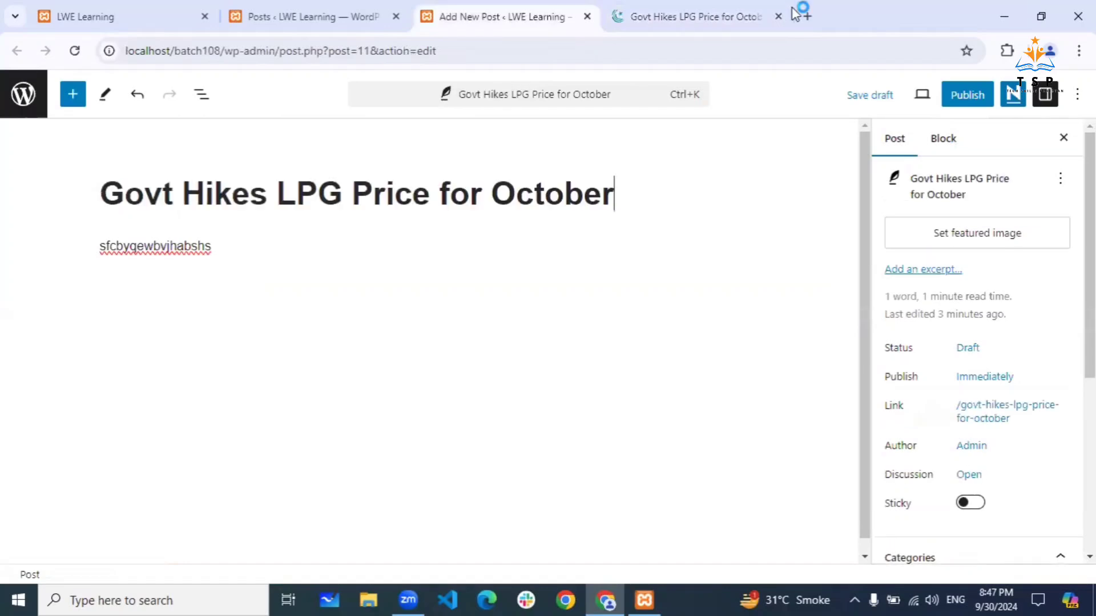
- Select the article's first two paragraphs on ProPakistani and return to the post editor
click(692, 23)
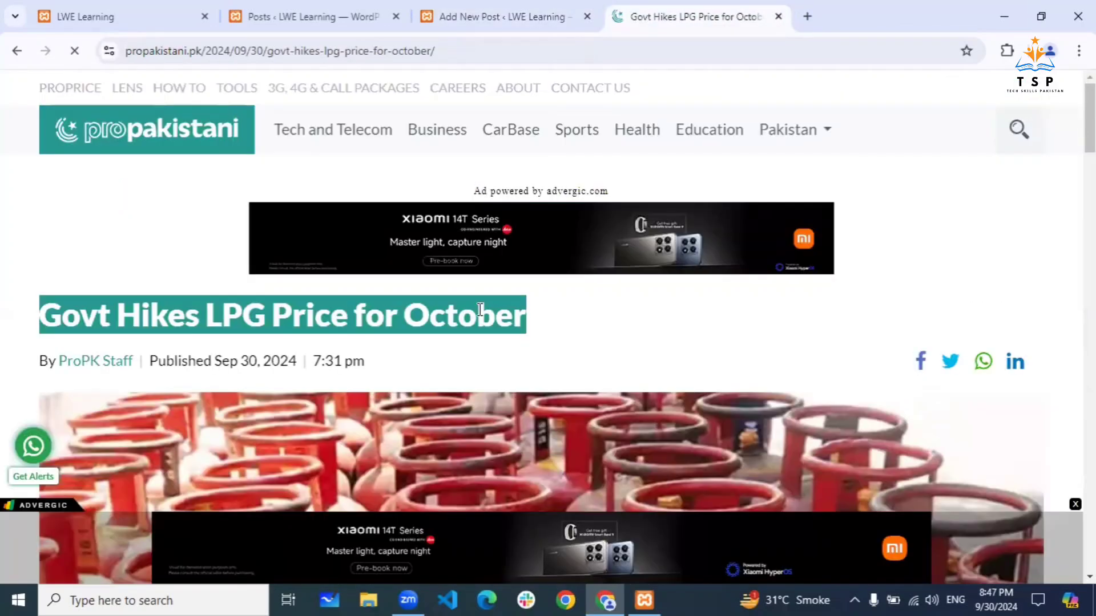
scroll(478, 308, down, 5)
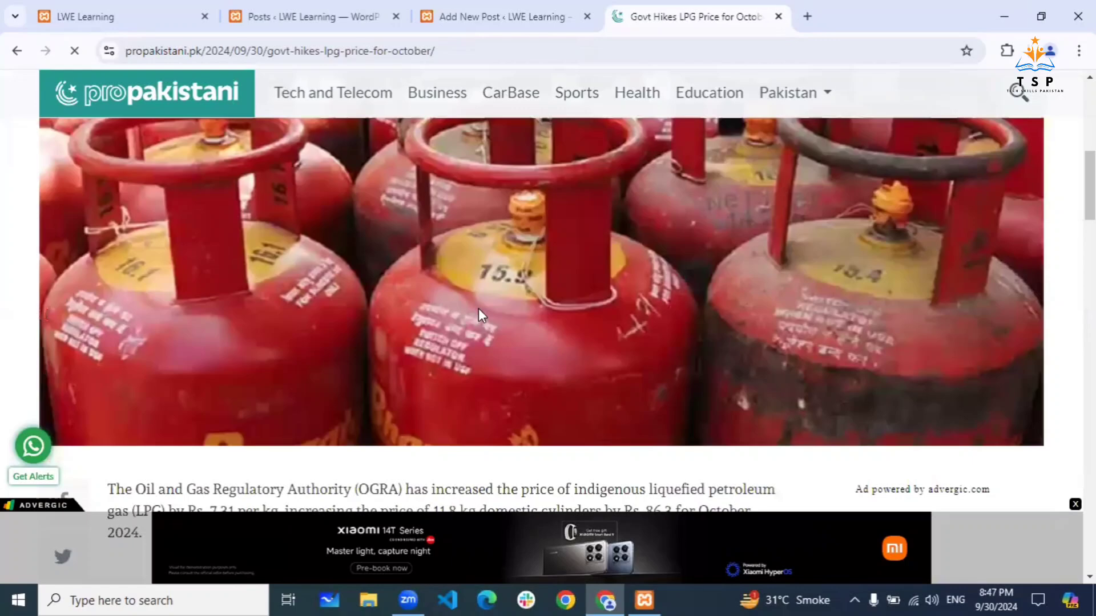
scroll(478, 309, down, 10)
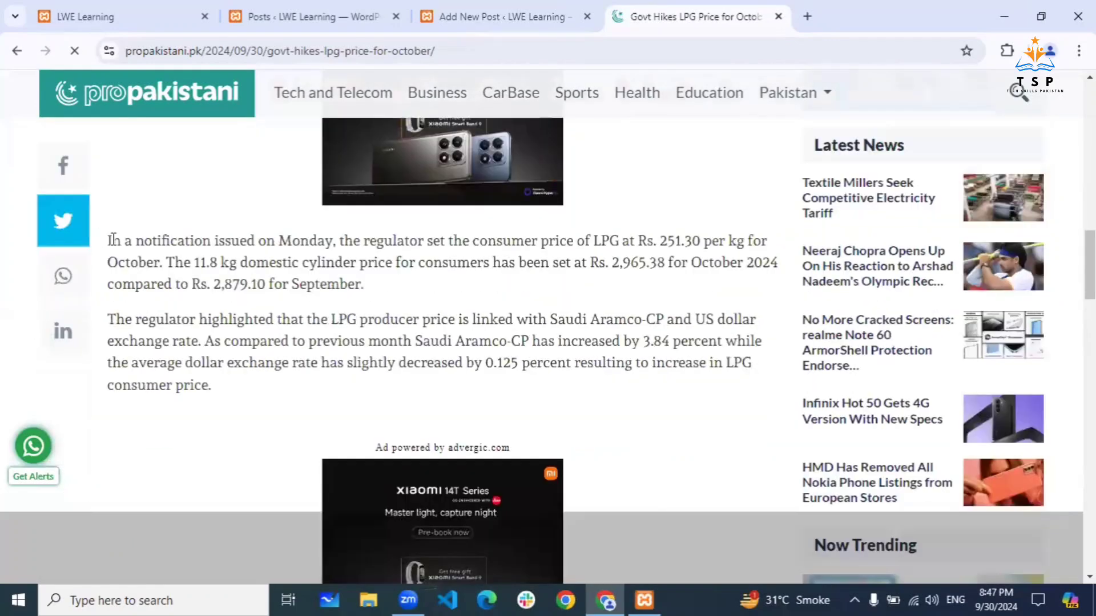
drag(112, 240, 218, 385)
key(ctrl+c)
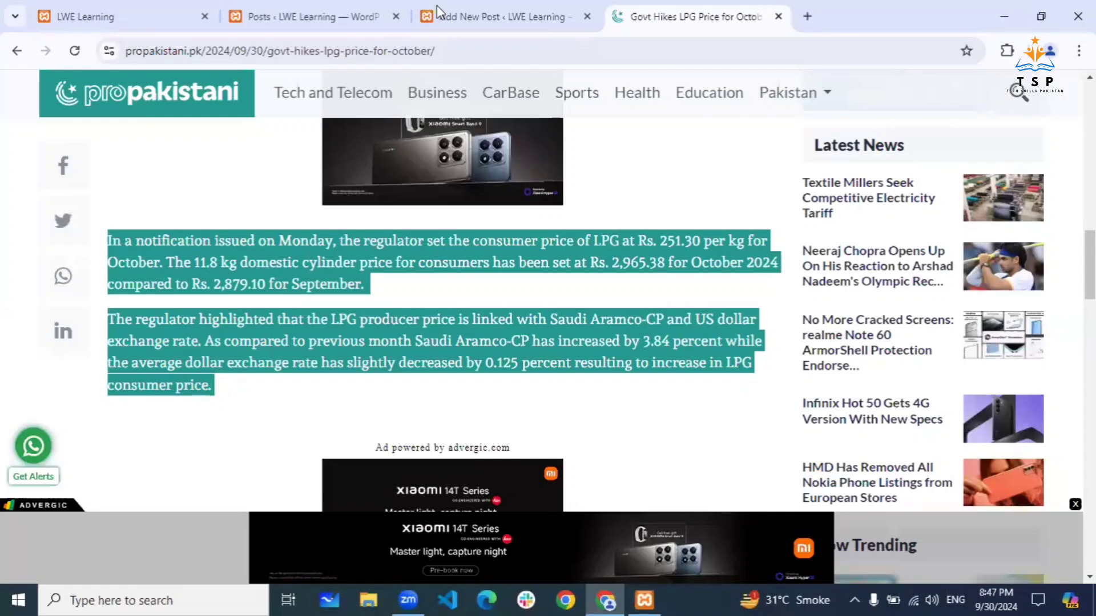
click(453, 8)
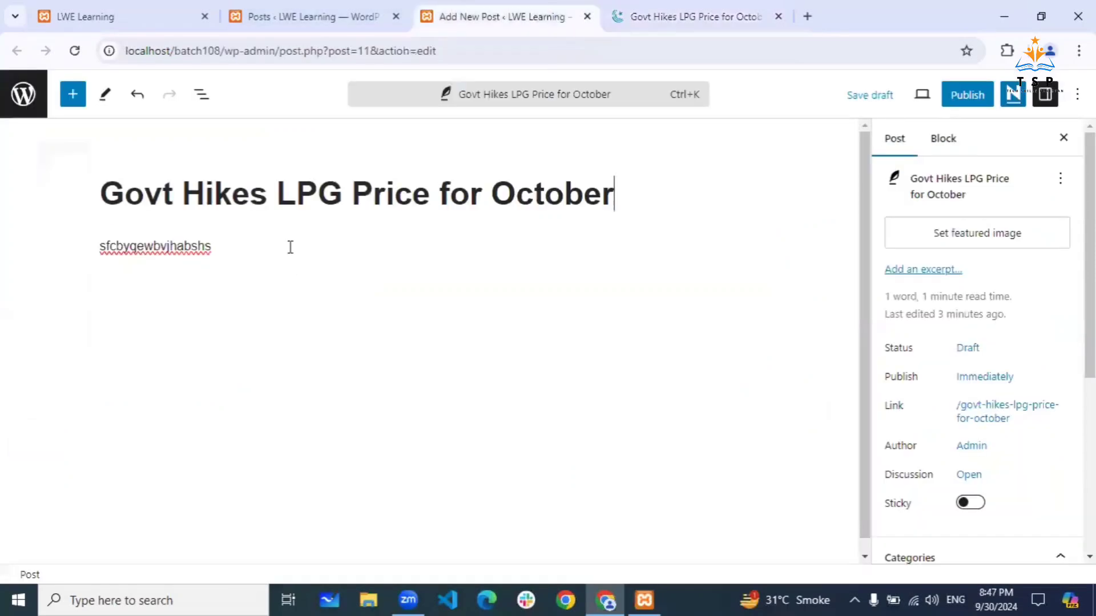
- Replace the placeholder body text with the pasted LPG price paragraphs
click(290, 246)
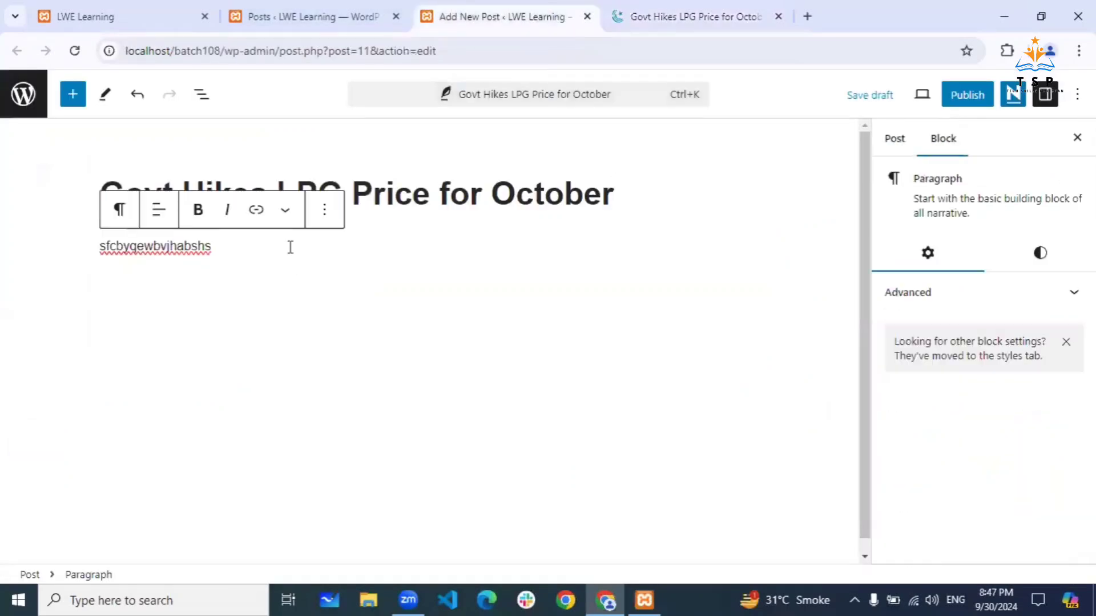
key(BackSpace)
key(BackSpace)
key(BackSpace)
key(BackSpace)
key(BackSpace)
key(BackSpace)
key(BackSpace)
key(BackSpace)
key(BackSpace)
key(BackSpace)
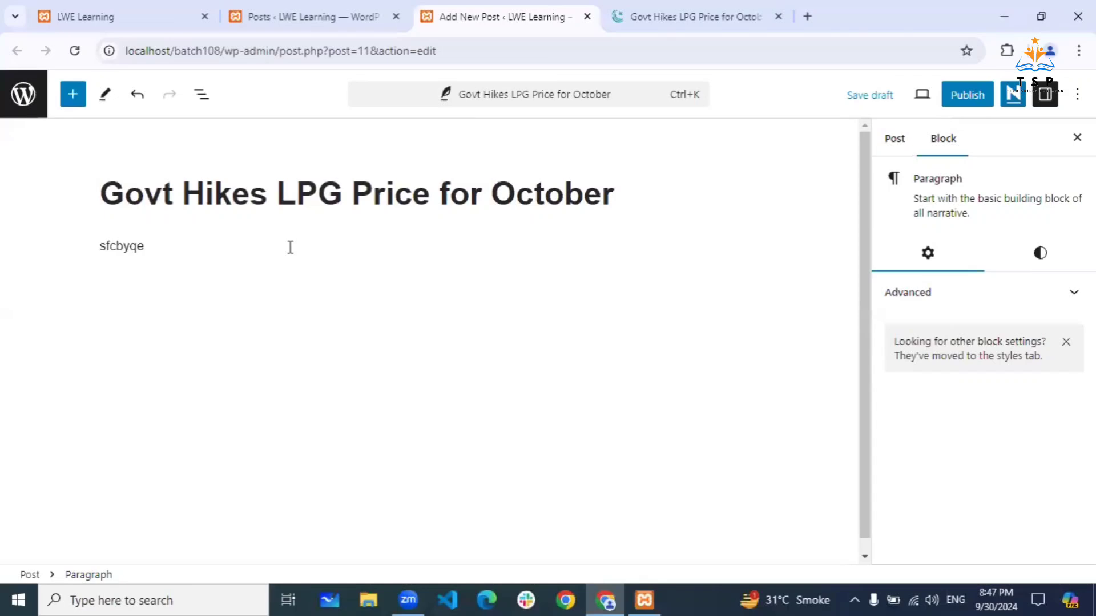
key(BackSpace)
key(BackSpace)
key(BackSpace)
key(BackSpace)
key(BackSpace)
key(BackSpace)
key(BackSpace)
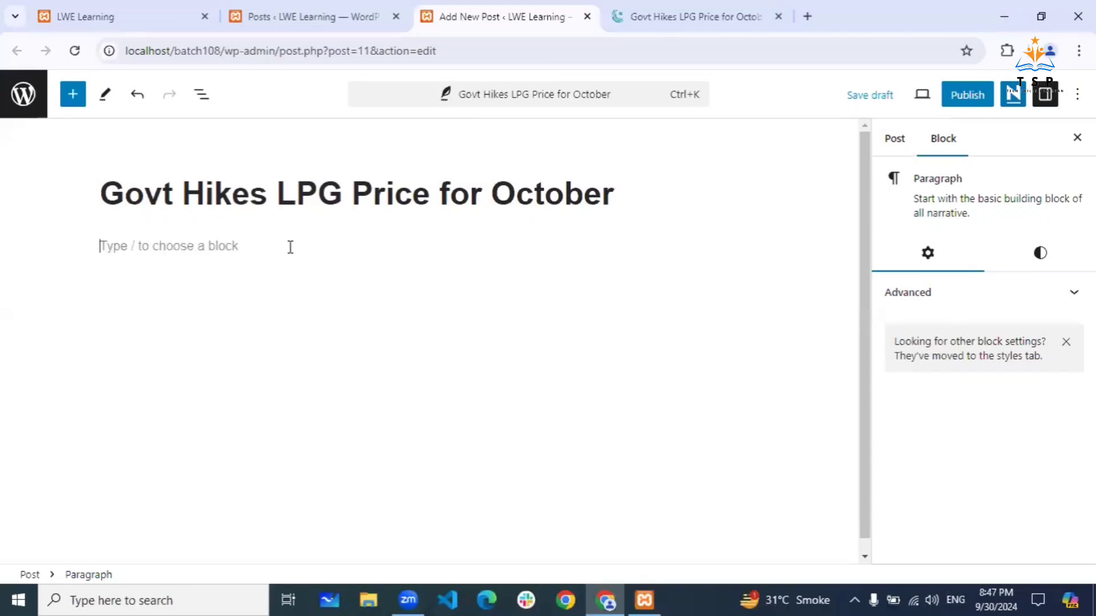
key(ctrl+v)
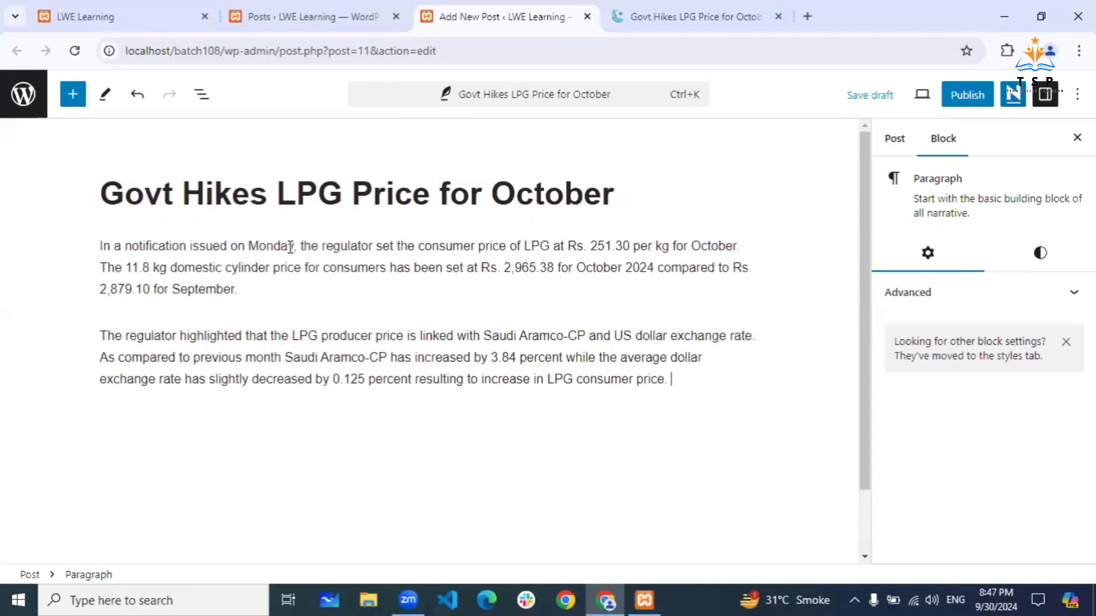
key(shift+Return)
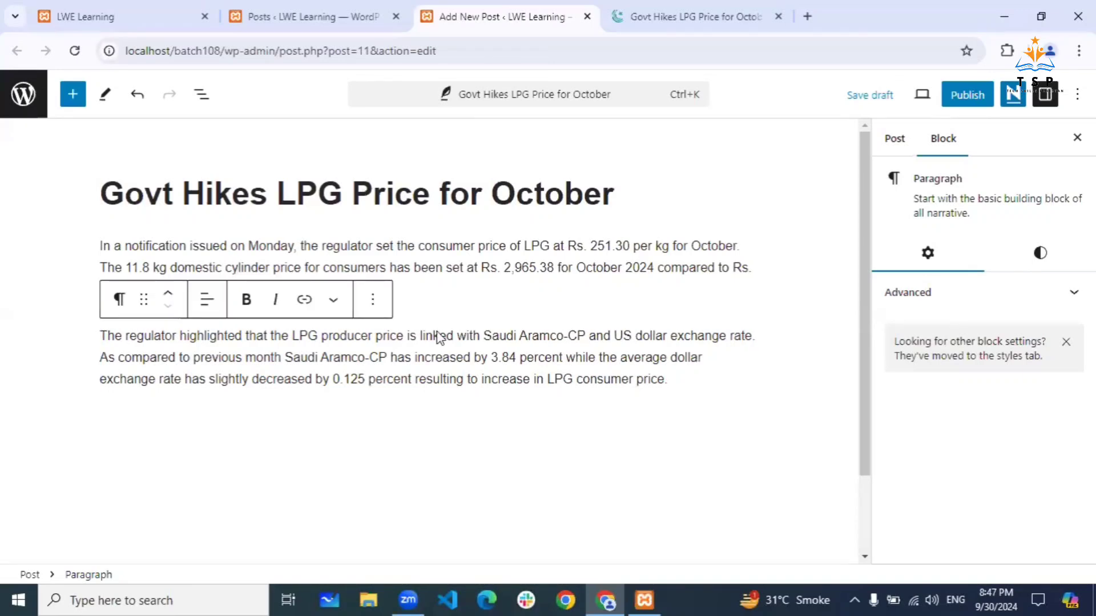
- Remove stray text after the paragraphs and add an empty paragraph below them
click(311, 315)
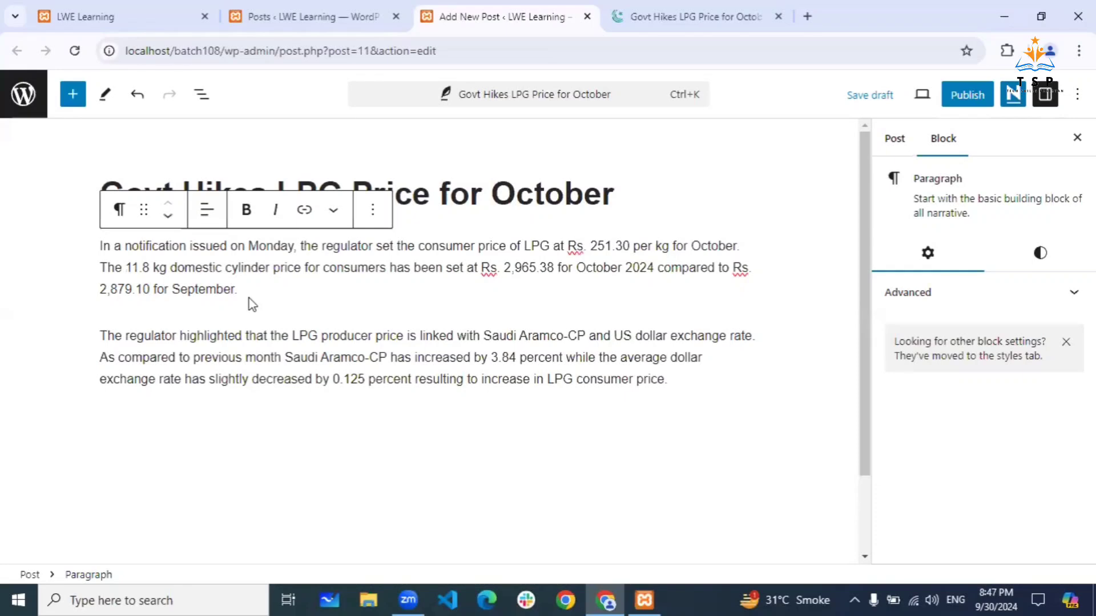
mouse_move(249, 298)
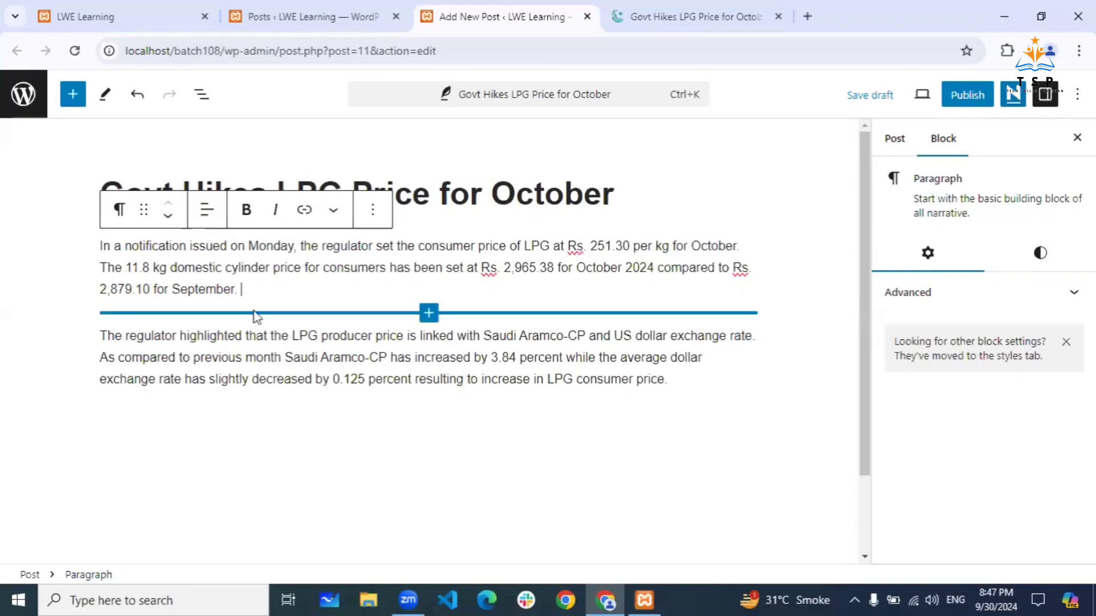
click(678, 387)
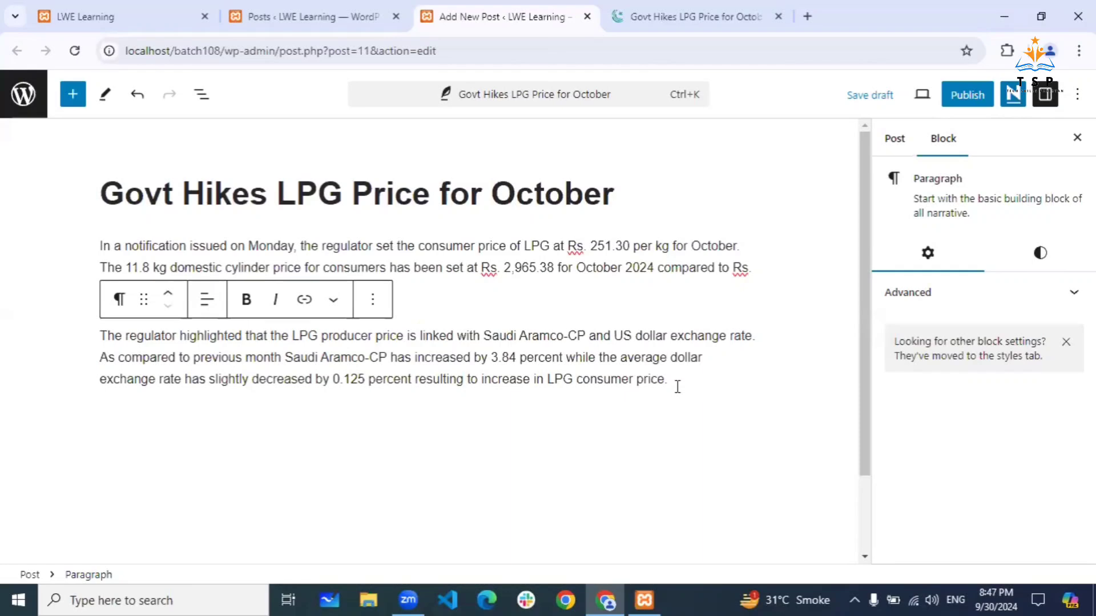
text(cshscvwscuvcuvw)
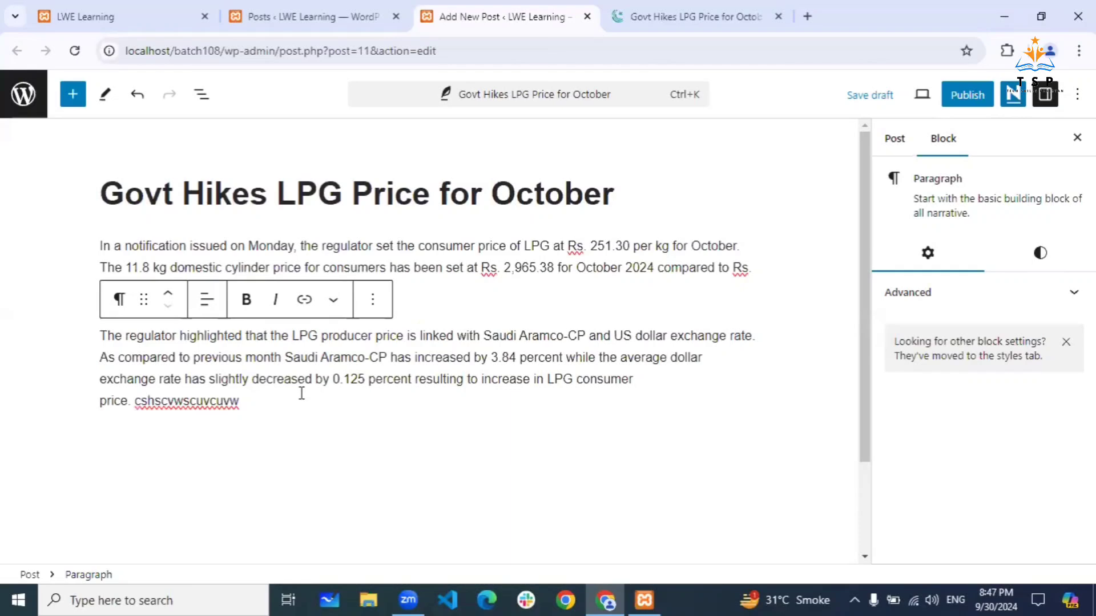
key(Return)
text(qbucuqwvb)
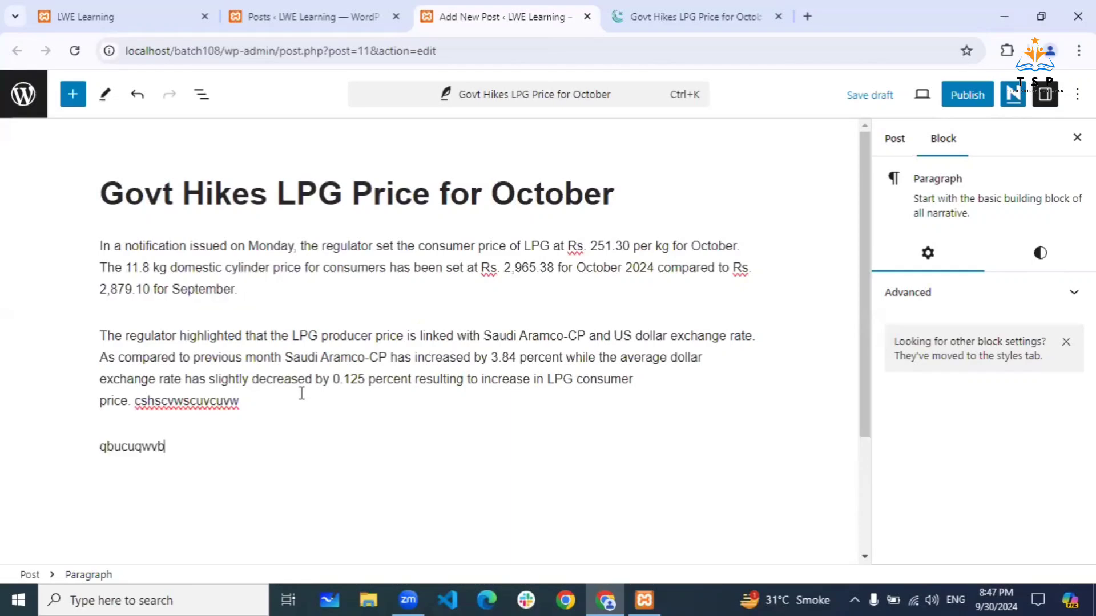
key(BackSpace)
key(BackSpace)
key(BackSpace)
key(BackSpace)
key(BackSpace)
key(BackSpace)
key(BackSpace)
key(BackSpace)
key(BackSpace)
key(BackSpace)
key(BackSpace)
key(BackSpace)
key(BackSpace)
key(BackSpace)
key(BackSpace)
key(BackSpace)
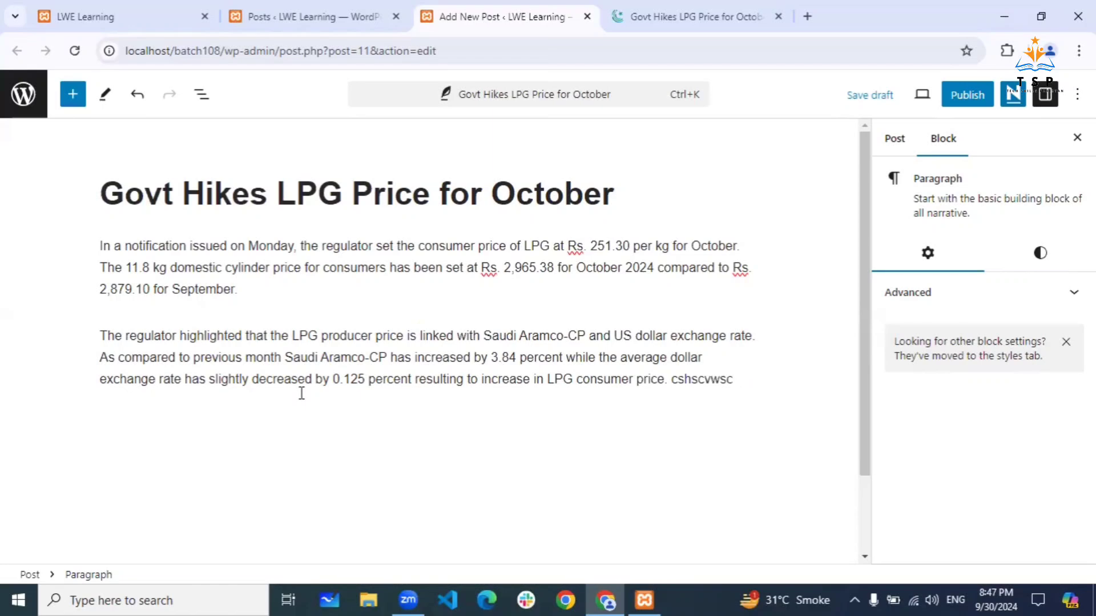
key(BackSpace)
key(BackSpace)
key(BackSpace)
key(BackSpace)
key(BackSpace)
key(BackSpace)
key(BackSpace)
key(BackSpace)
key(BackSpace)
click(780, 479)
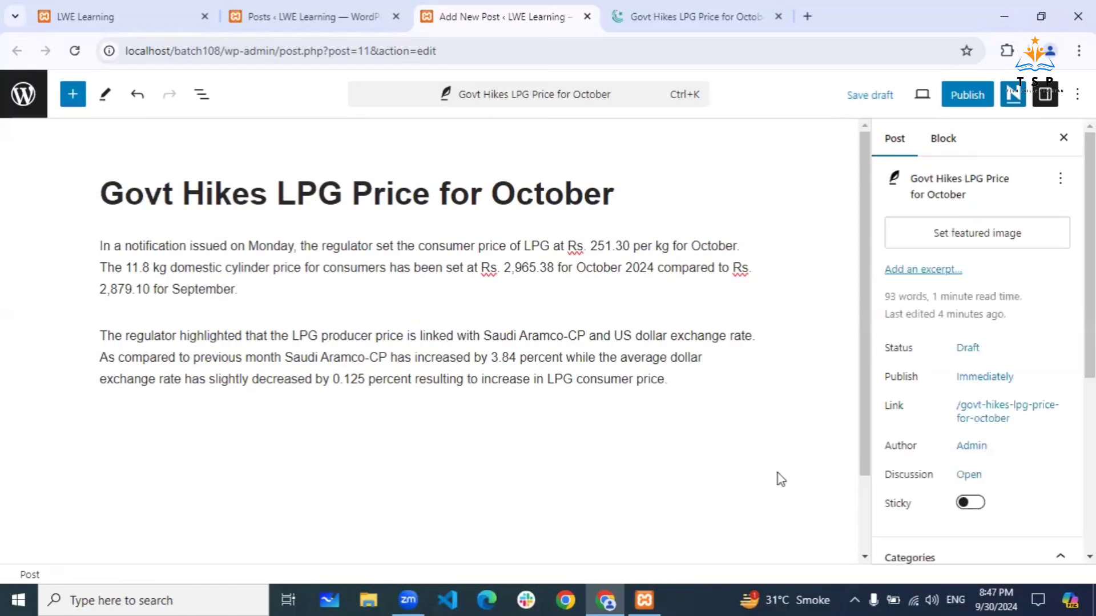
scroll(781, 479, down, 2)
click(689, 449)
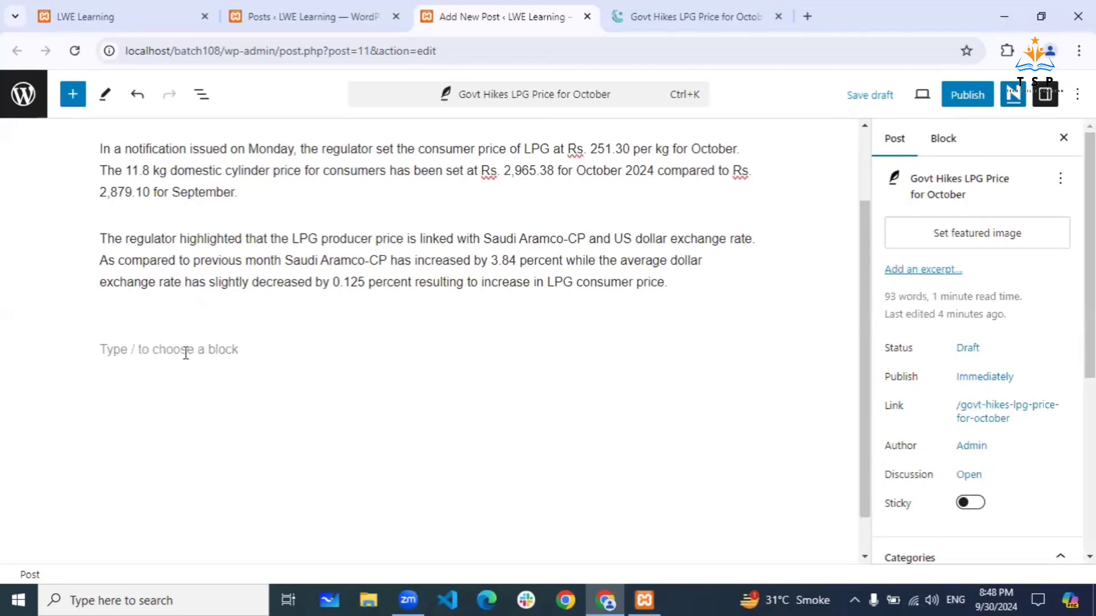
- Paste a second copy of the two LPG price paragraphs into the empty block below
click(618, 343)
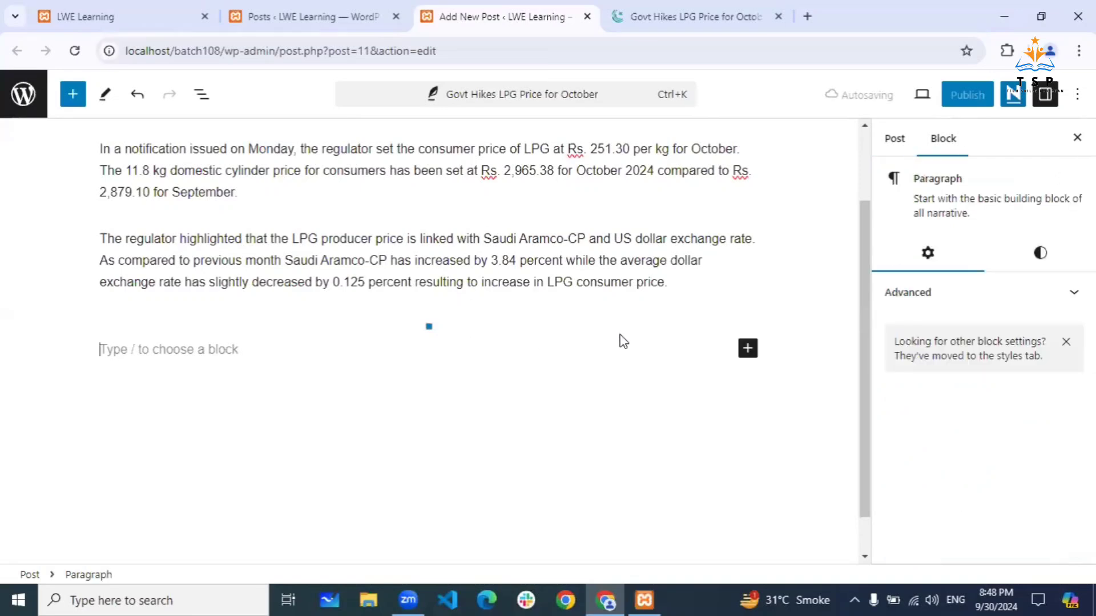
click(747, 348)
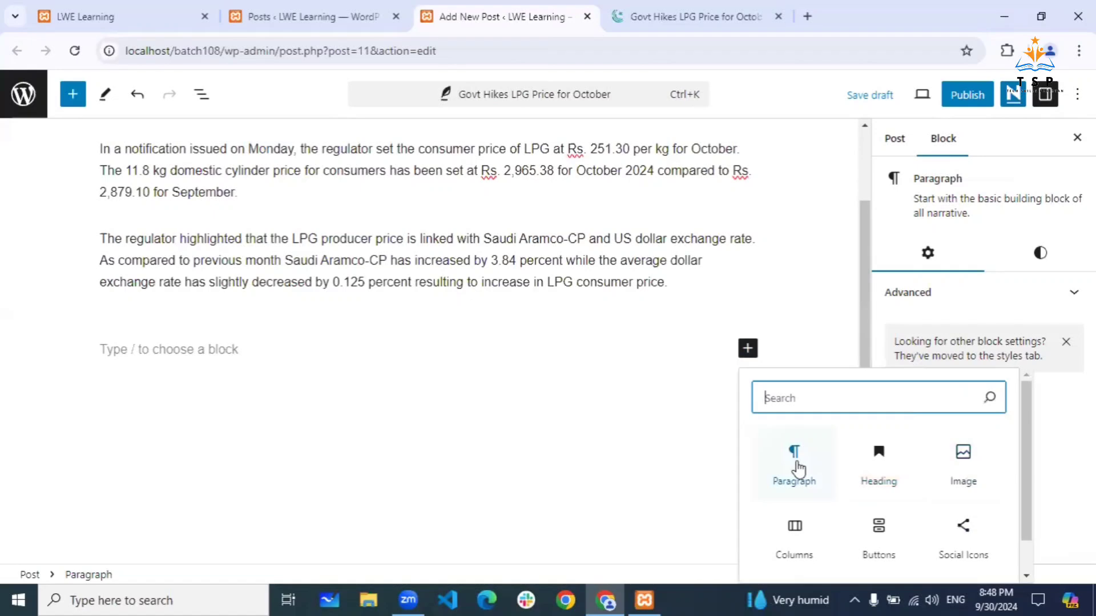
click(497, 386)
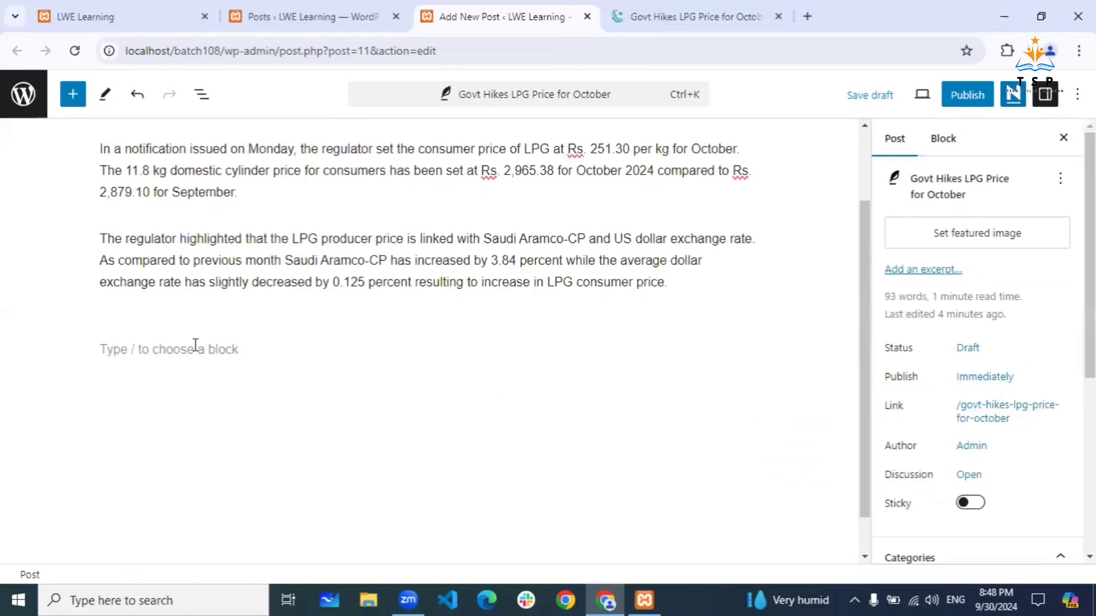
click(195, 345)
text(The regulator highlighted that the LPG producer price is linked with Saudi Aramco-CP and US dollar exchange rate. As compared to previous month Saudi Aramco-CP has increased by 3.84 percent while the average dollar exchange rate has slightly decreased by 0.125 percent resulting to increase in LPG consumer price.)
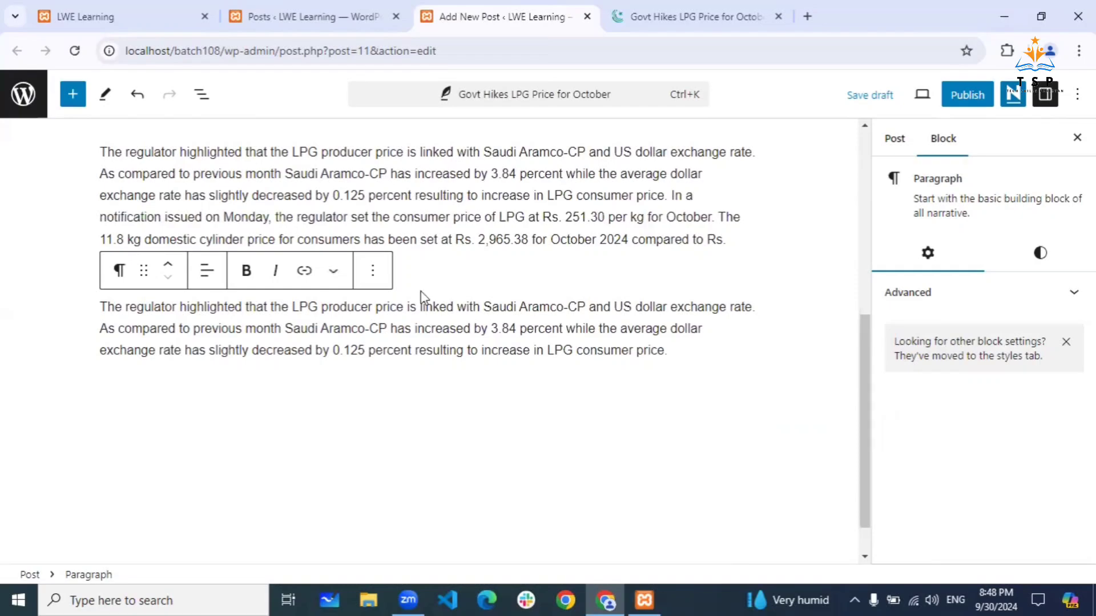
scroll(519, 279, up, 5)
scroll(521, 281, up, 1)
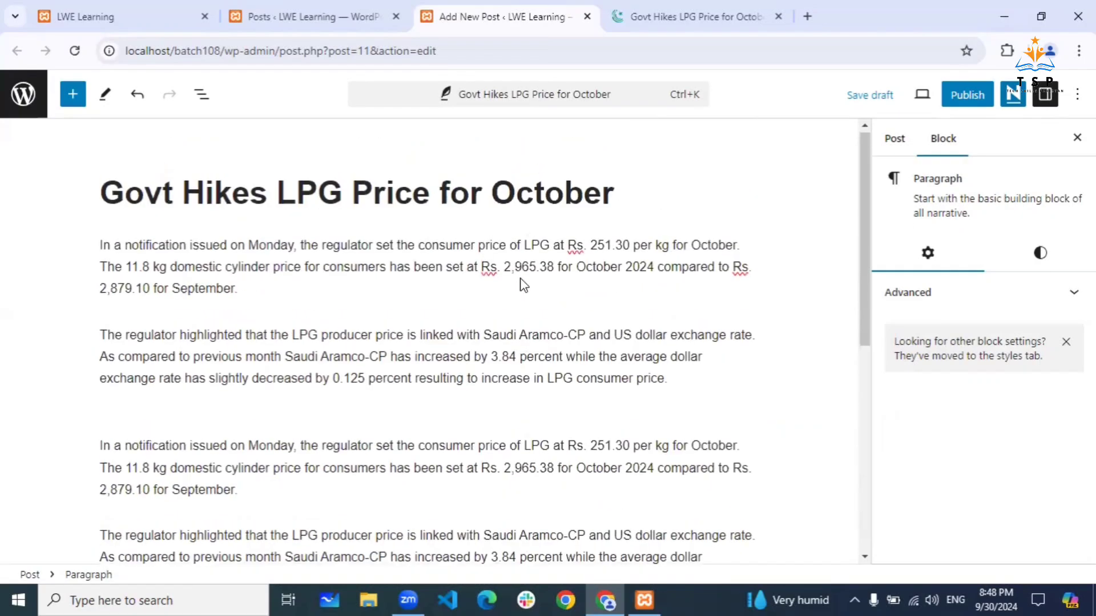
scroll(520, 281, down, 5)
scroll(520, 281, up, 4)
scroll(523, 282, up, 2)
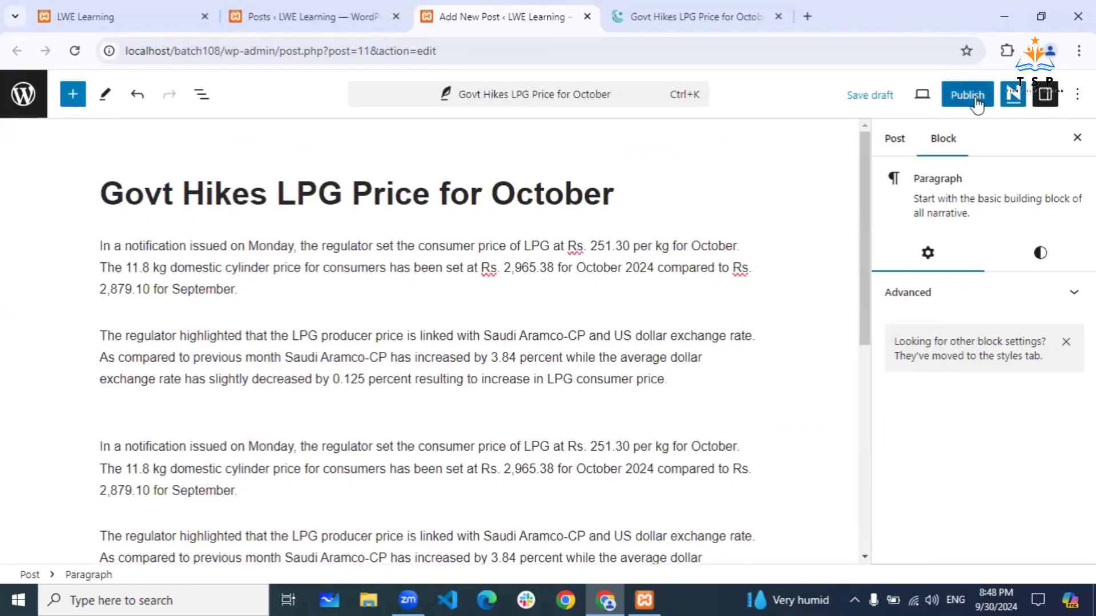
- Publish 'Govt Hikes LPG Price for October' with public visibility, immediately
click(977, 104)
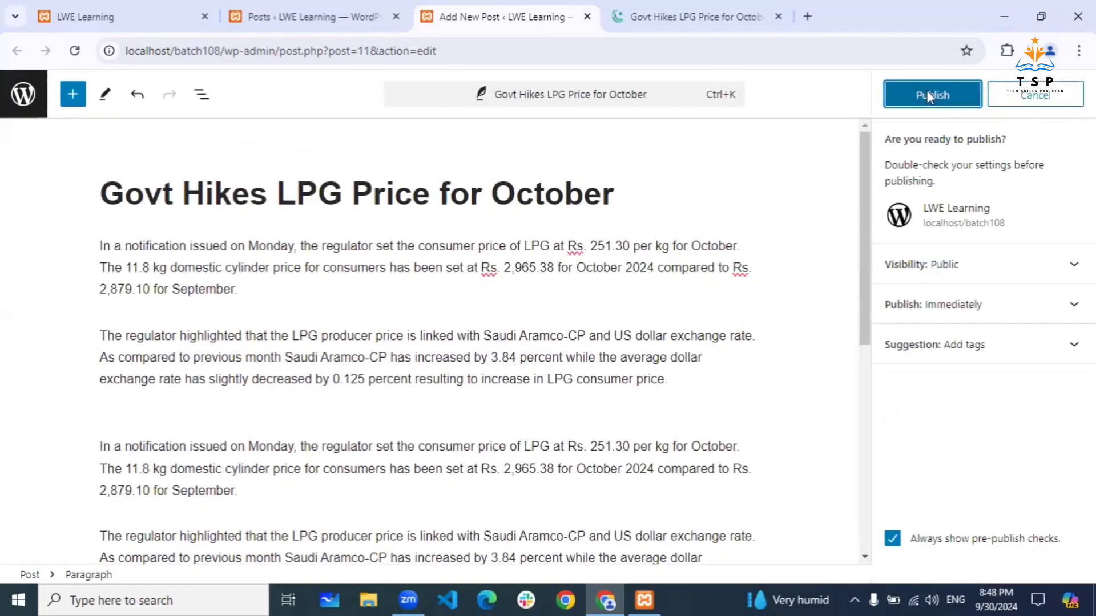
click(931, 97)
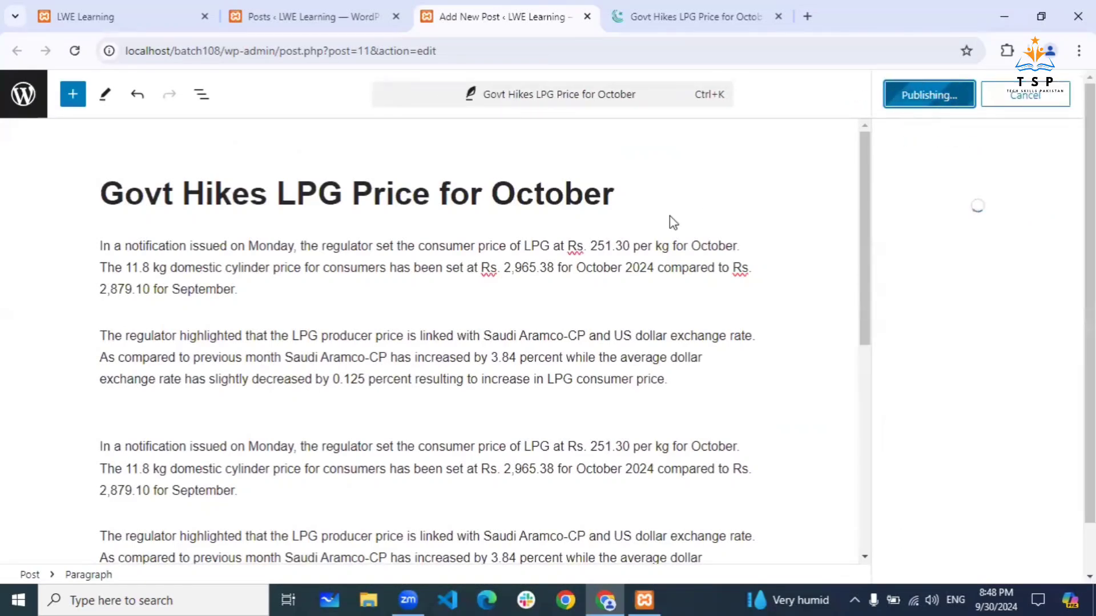
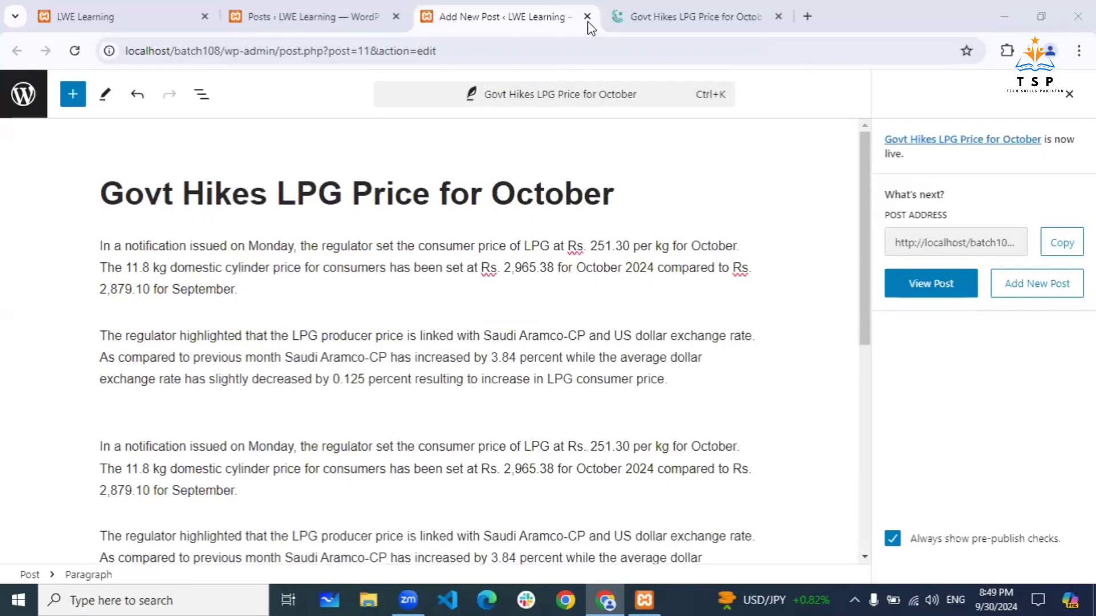
- Close the post editor and reload All Posts to show 'Govt Hikes LPG Price for October'
click(586, 16)
click(319, 15)
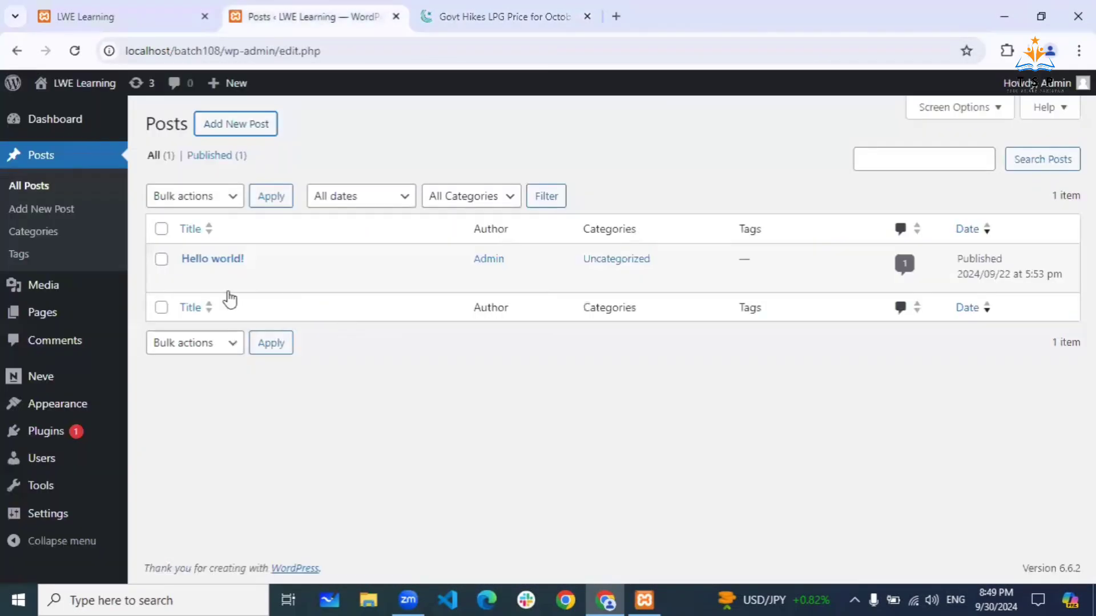
click(74, 50)
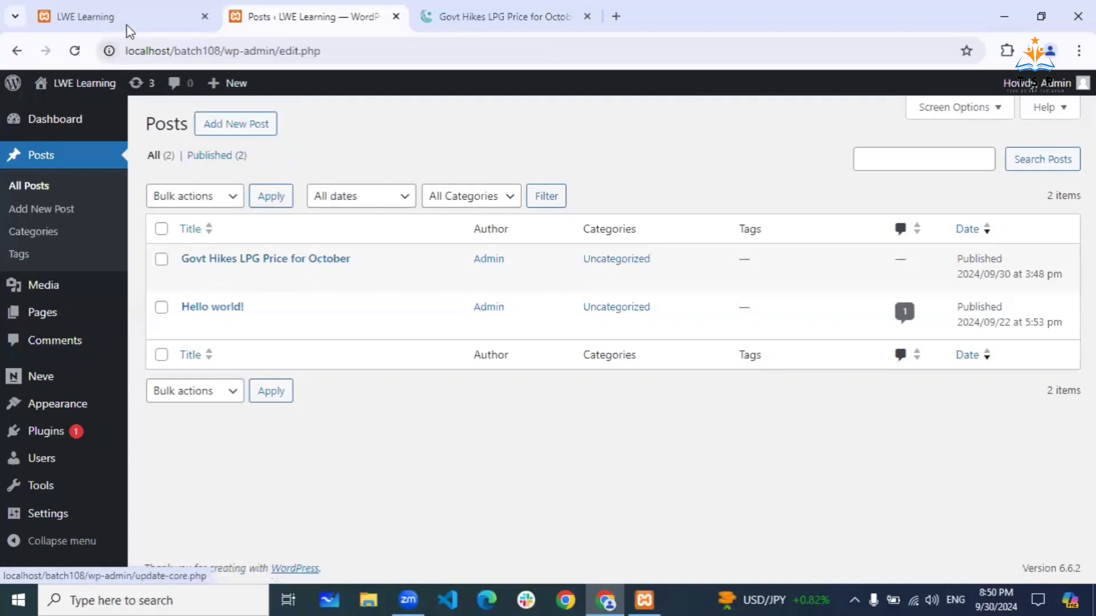
click(136, 10)
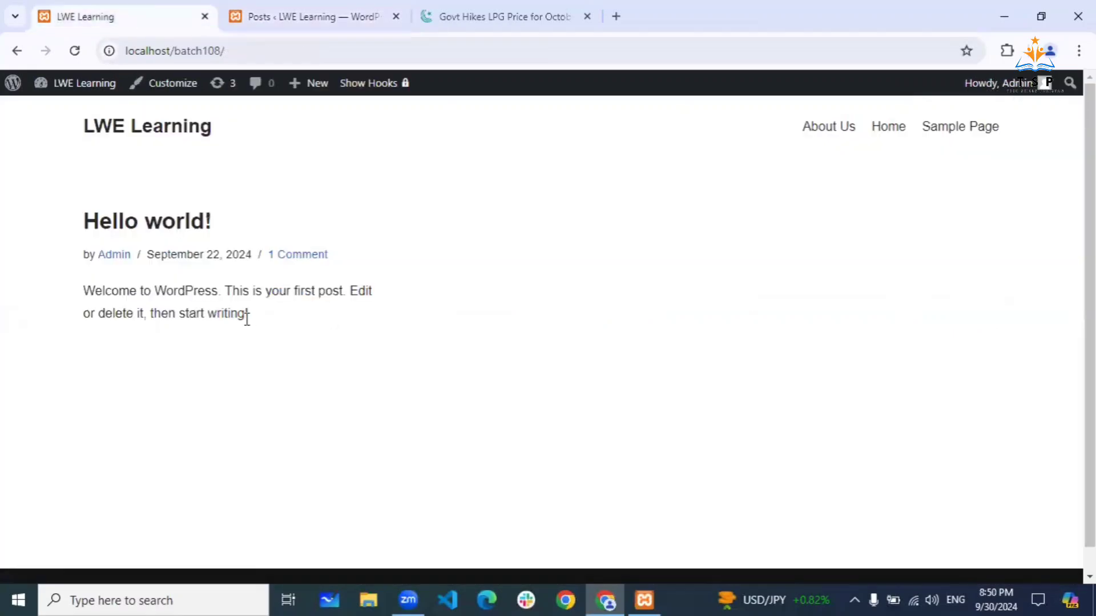
click(74, 50)
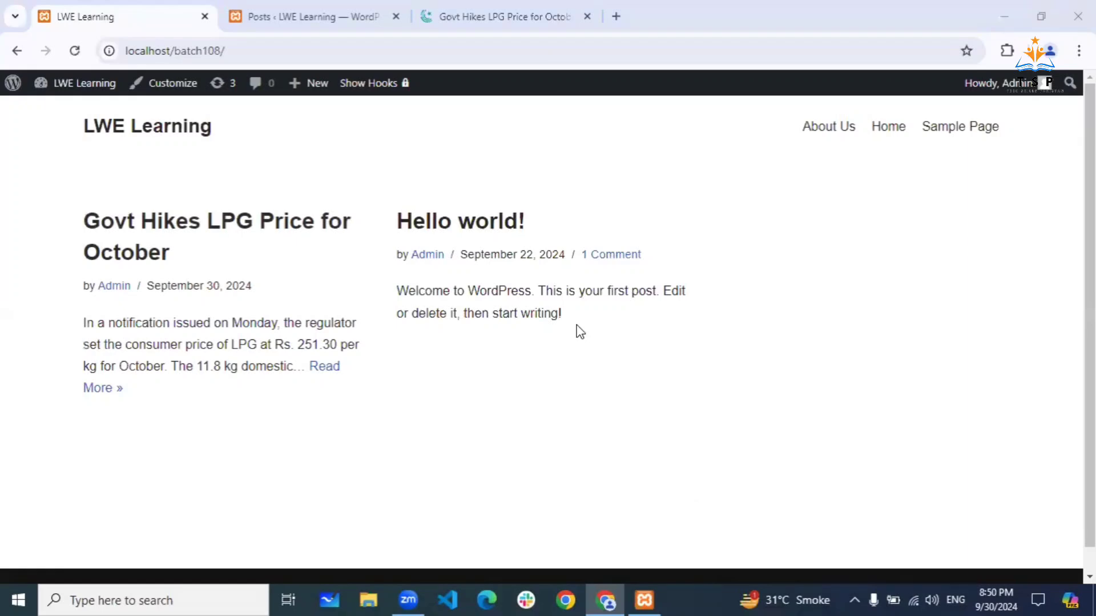
click(268, 2)
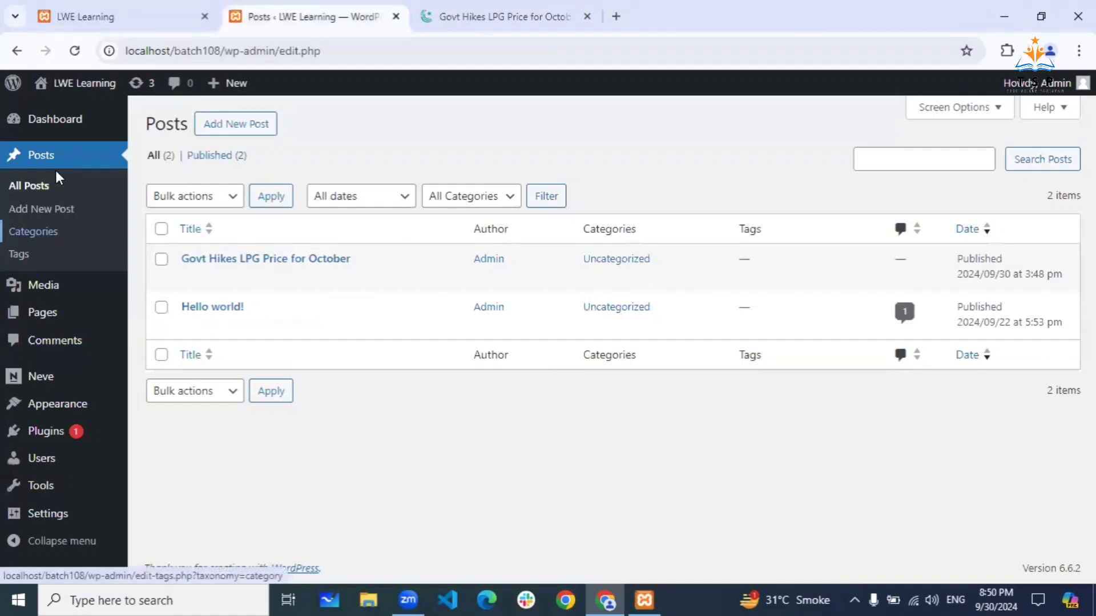
- Go to Posts > Categories and enter 'Health' as the new category name
click(31, 234)
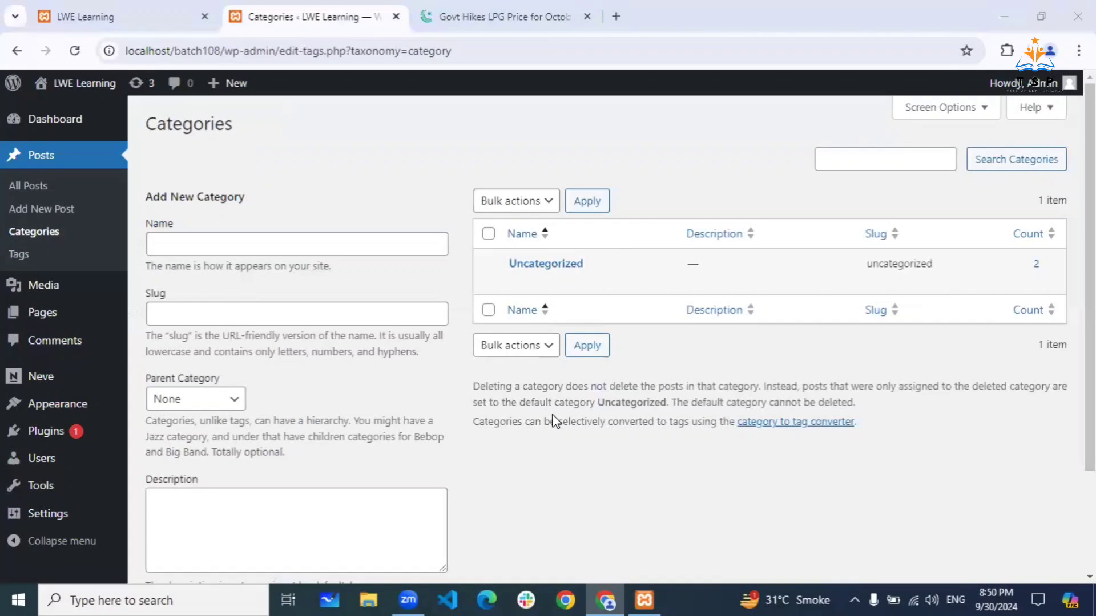
click(164, 240)
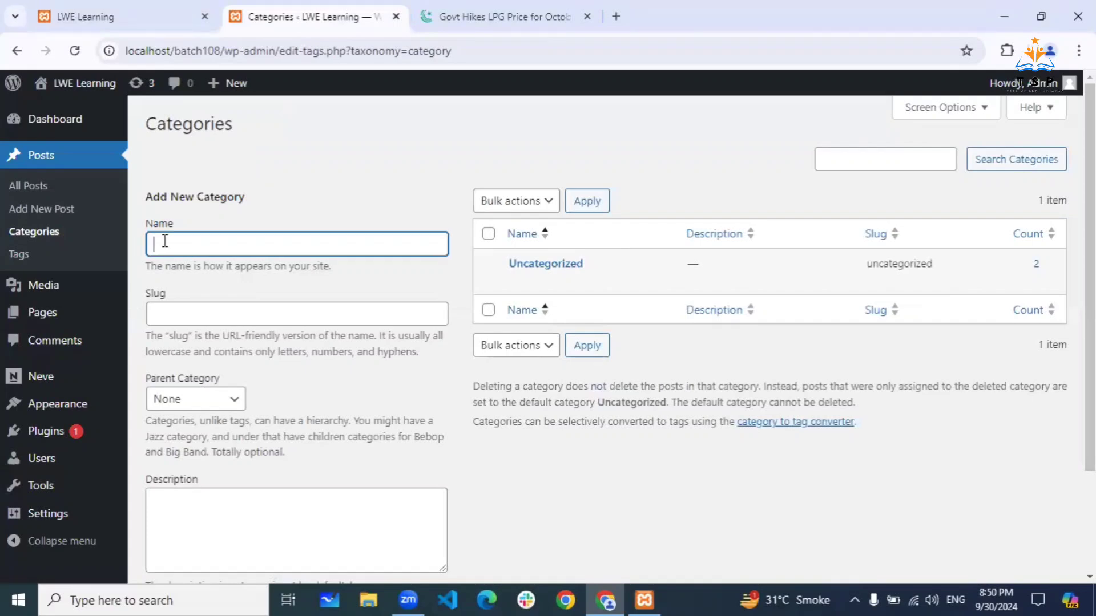
text(Health)
- Browse ProPakistani's Health news section for reference, then return to WordPress Categories
click(500, 21)
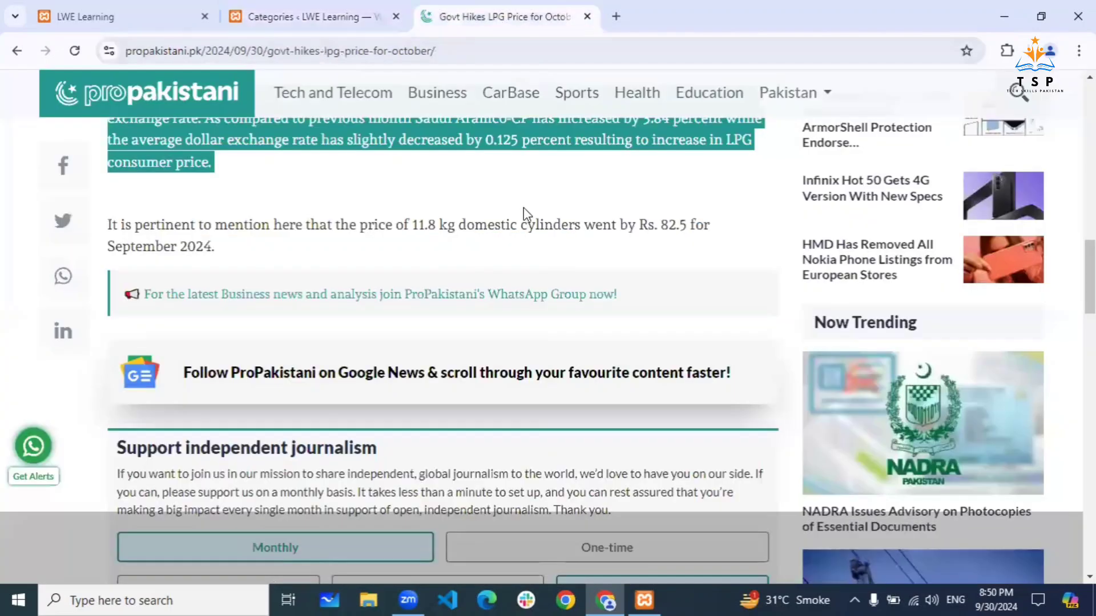
scroll(523, 207, up, 4)
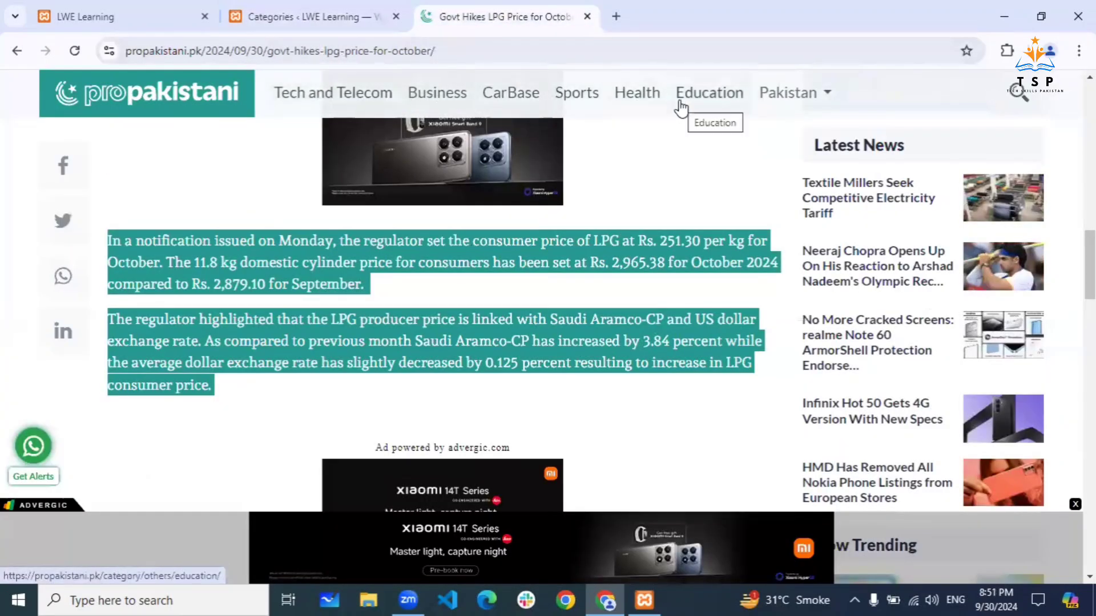
click(645, 100)
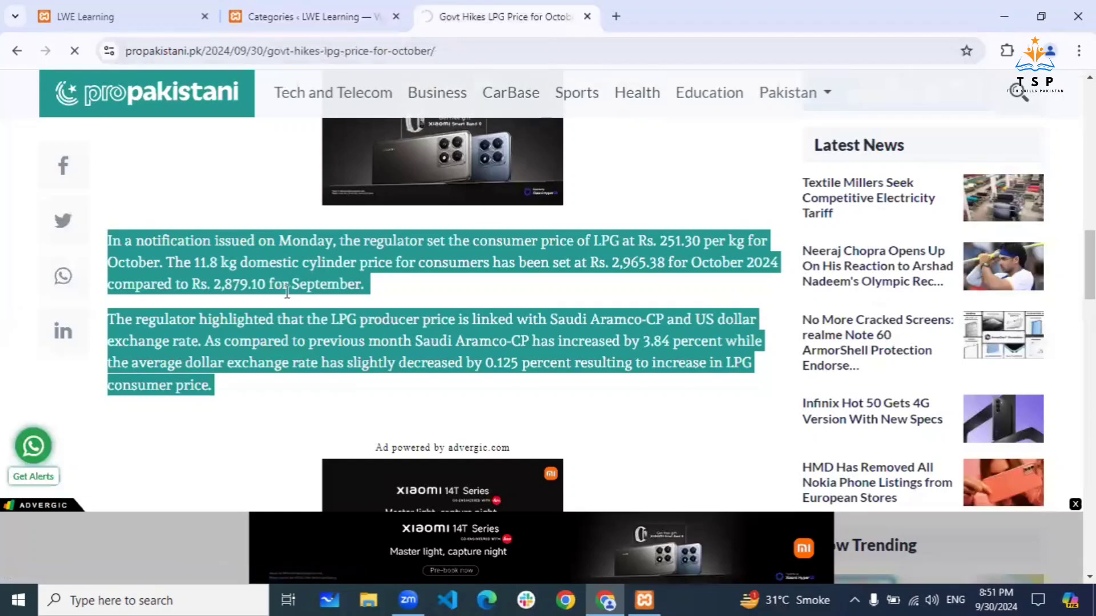
scroll(291, 416, down, 15)
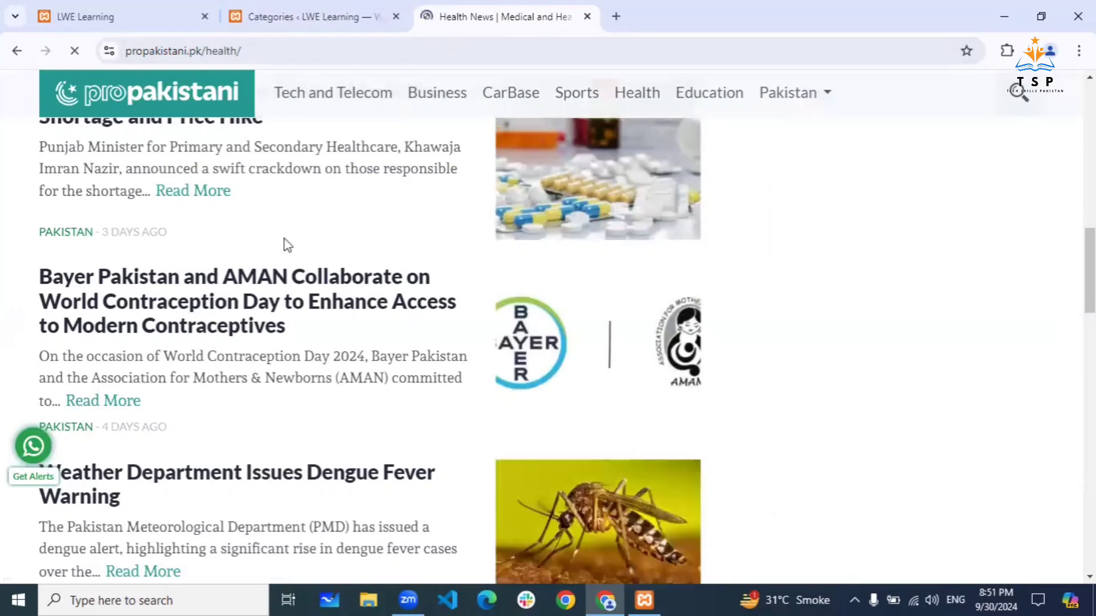
click(276, 5)
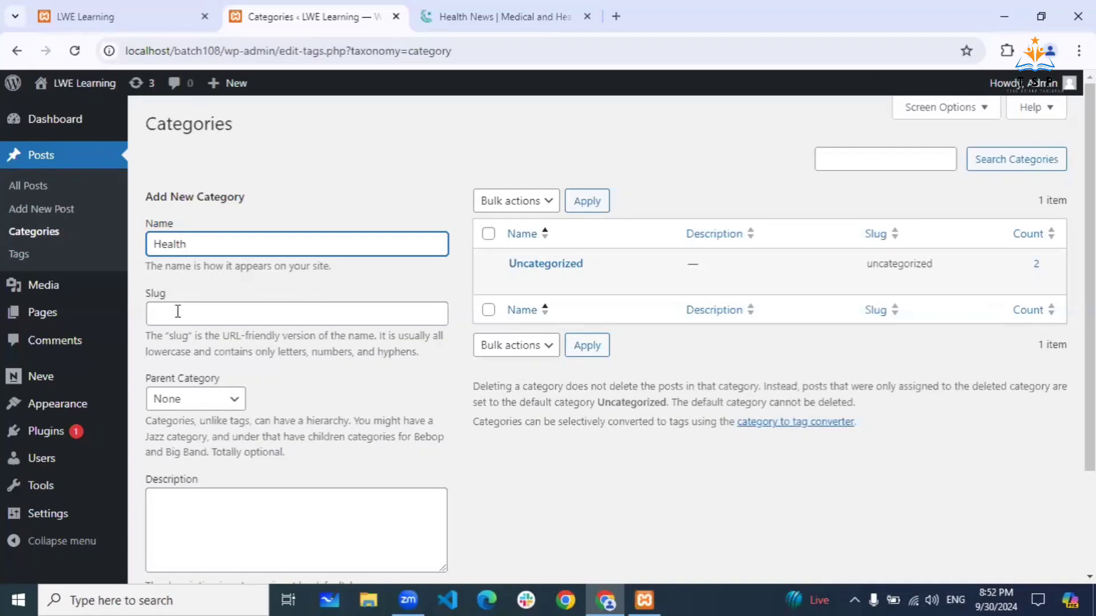
- Check the 'health' part of the ProPakistani Health page's web address
click(492, 17)
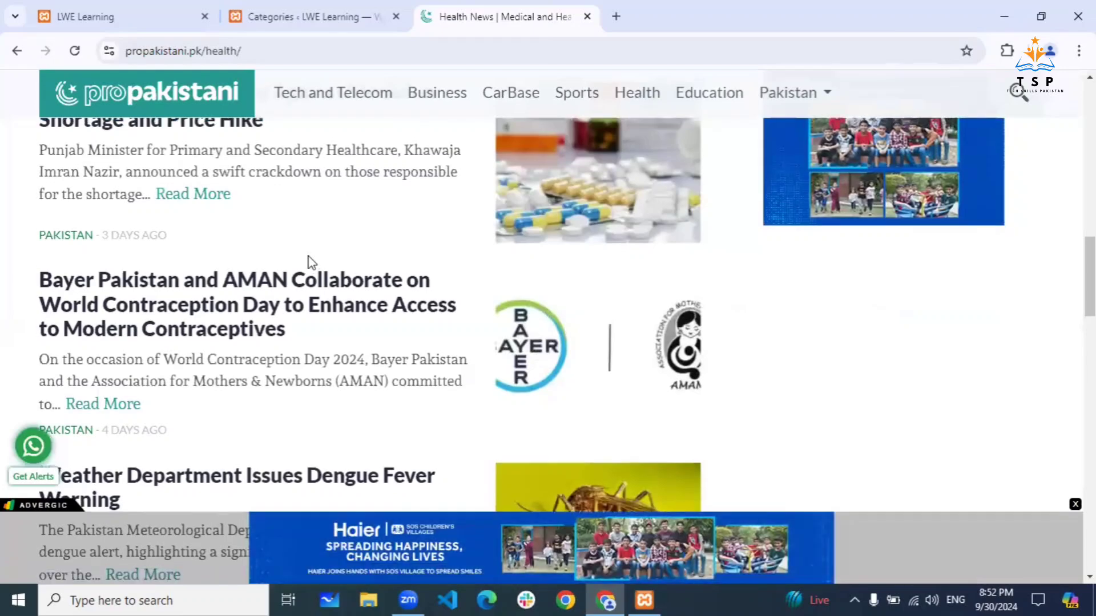
scroll(308, 262, up, 3)
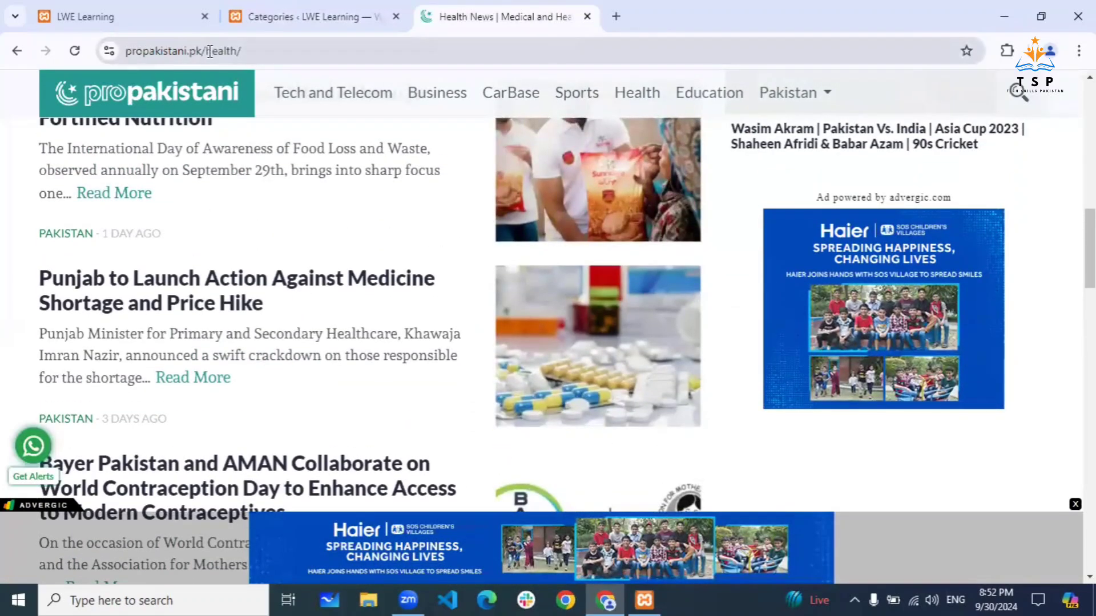
drag(208, 50, 246, 50)
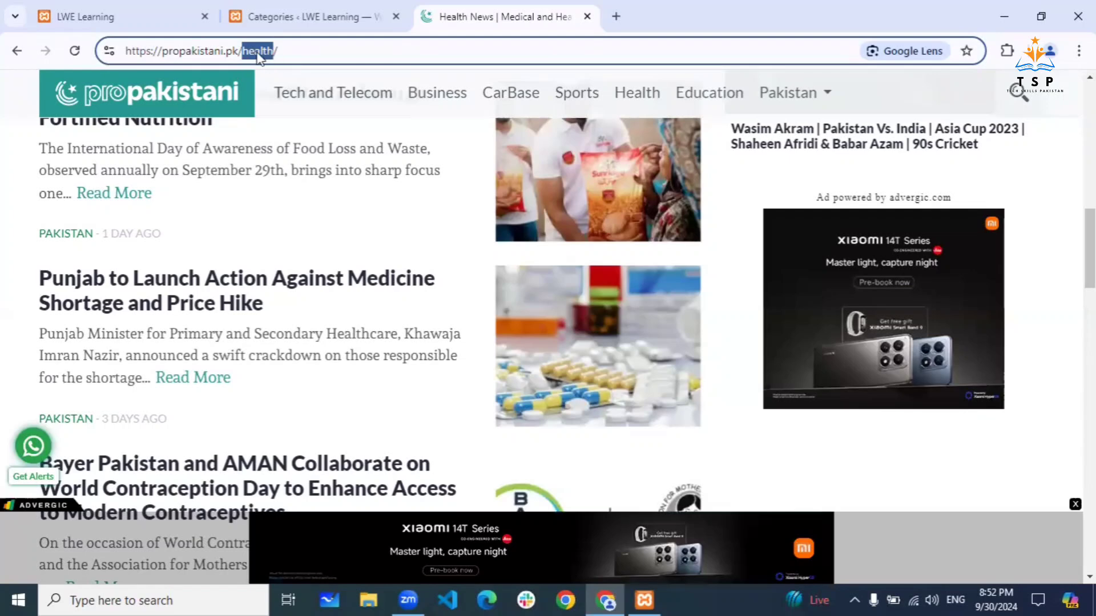
click(308, 17)
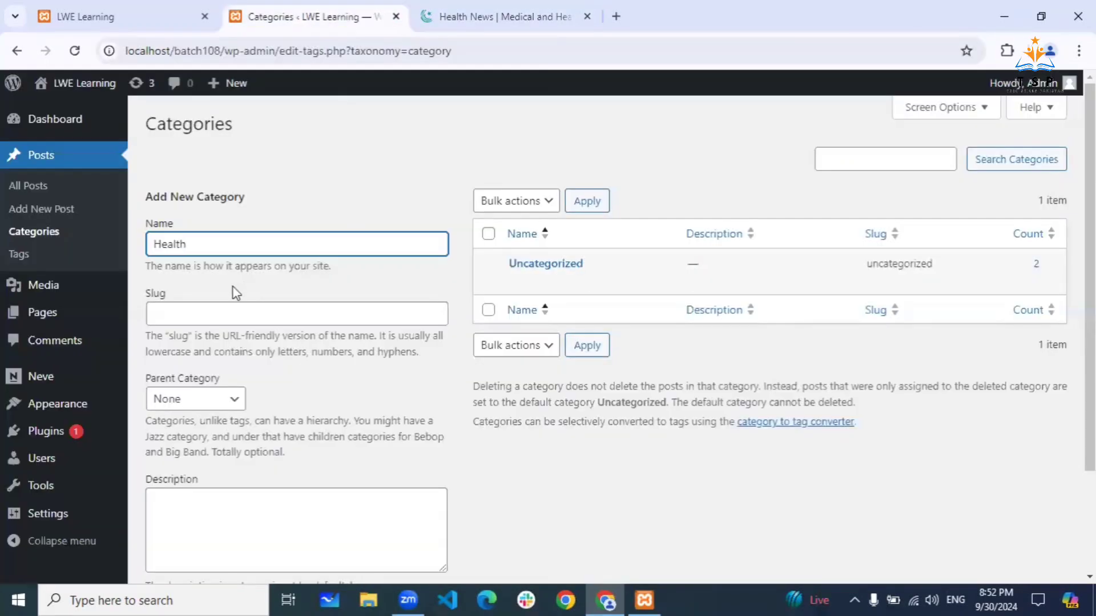
- Leave the slug blank and add Health as a new category
click(204, 314)
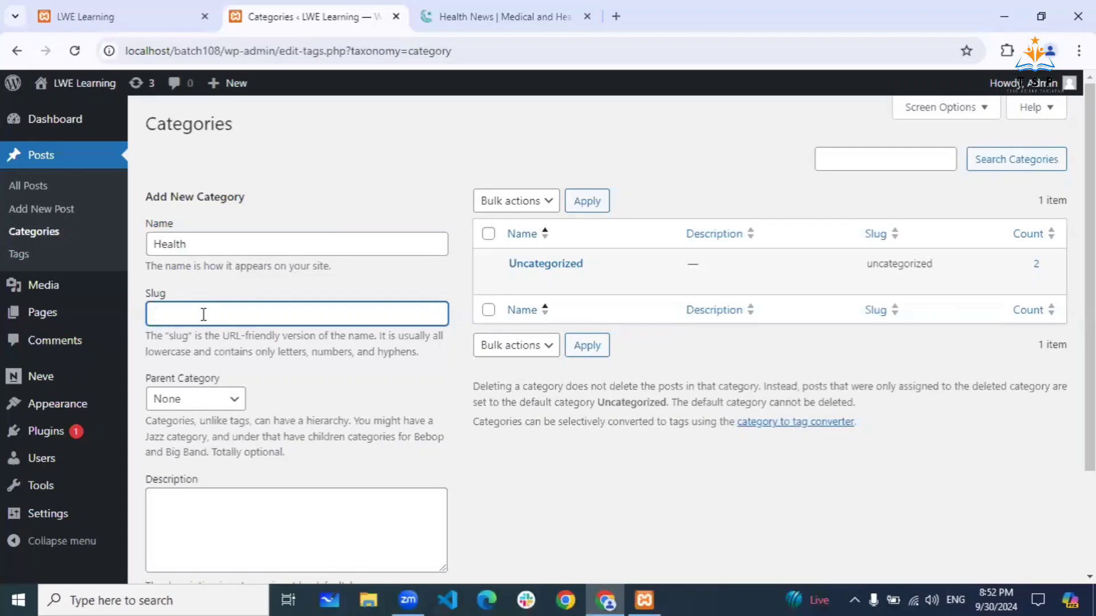
text(ealth-post)
key(BackSpace)
key(BackSpace)
key(BackSpace)
key(BackSpace)
key(BackSpace)
key(BackSpace)
key(BackSpace)
key(BackSpace)
key(BackSpace)
key(BackSpace)
key(BackSpace)
click(262, 283)
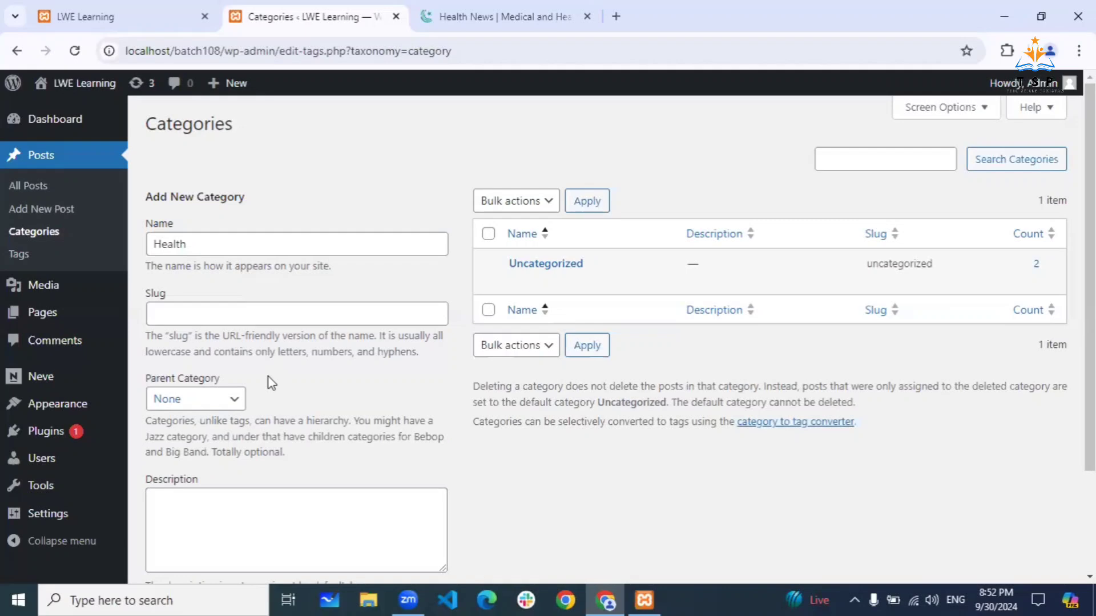
scroll(269, 378, down, 3)
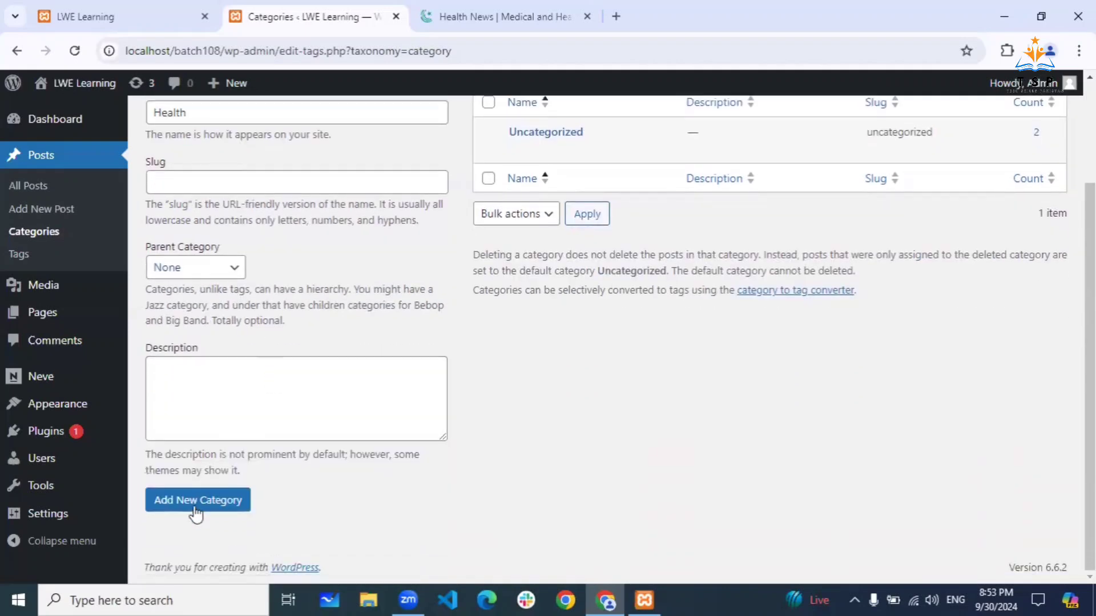
click(195, 513)
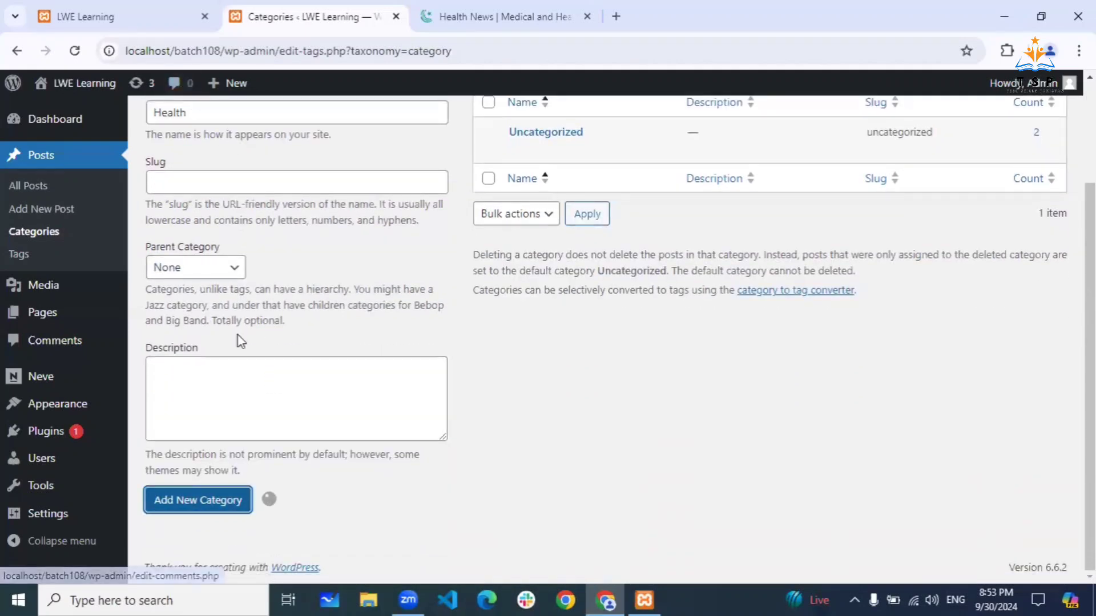
- Add Business and Sports as new top-level post categories
scroll(502, 348, up, 3)
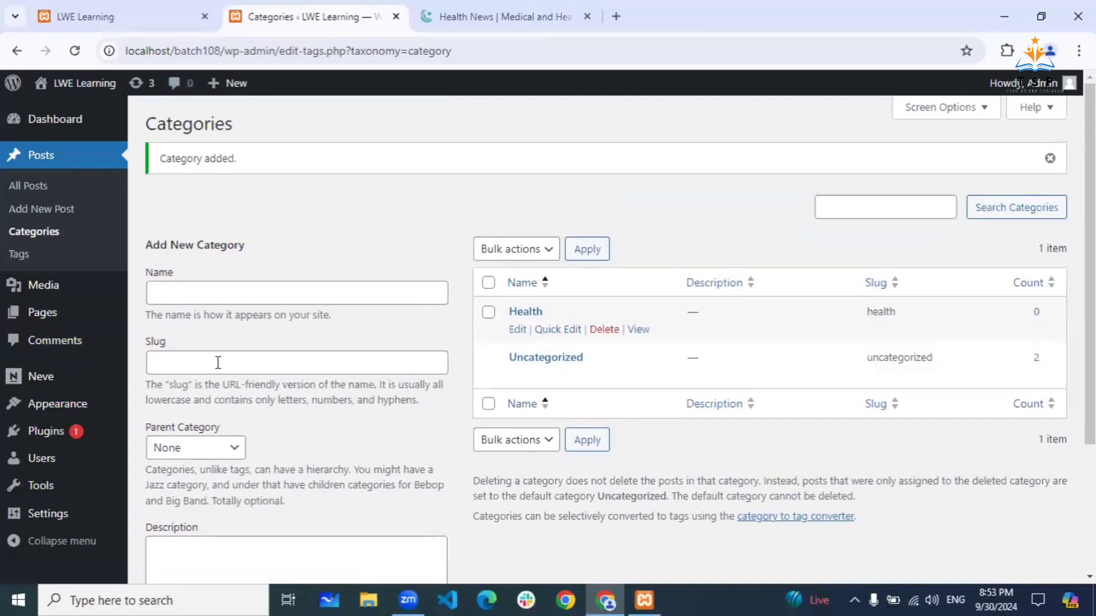
click(195, 298)
text(B)
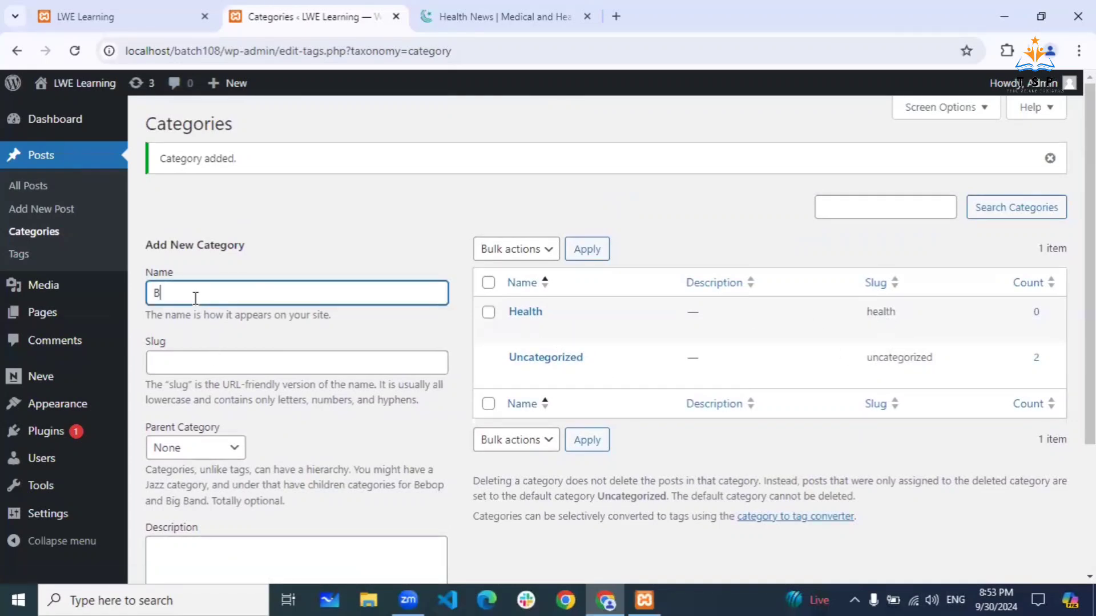
text(usiness)
scroll(462, 312, down, 3)
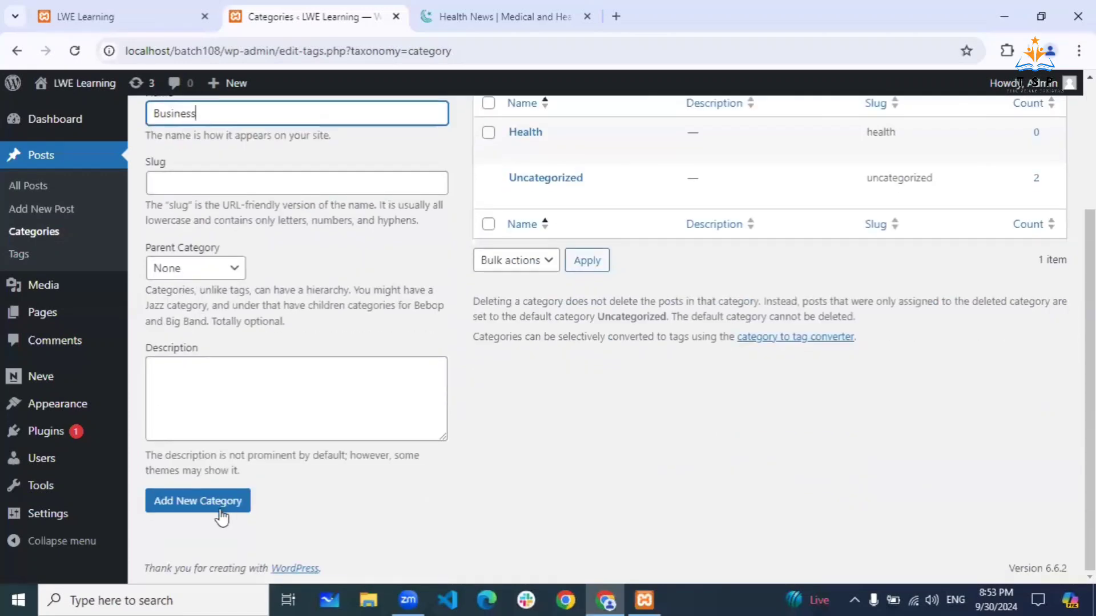
click(222, 510)
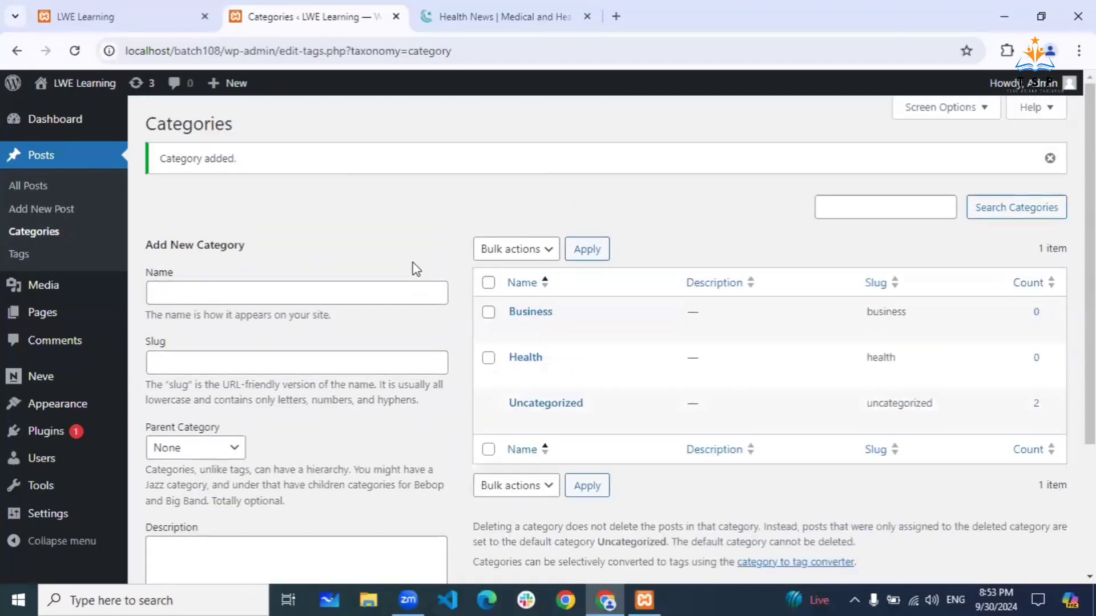
scroll(416, 268, down, 2)
click(226, 204)
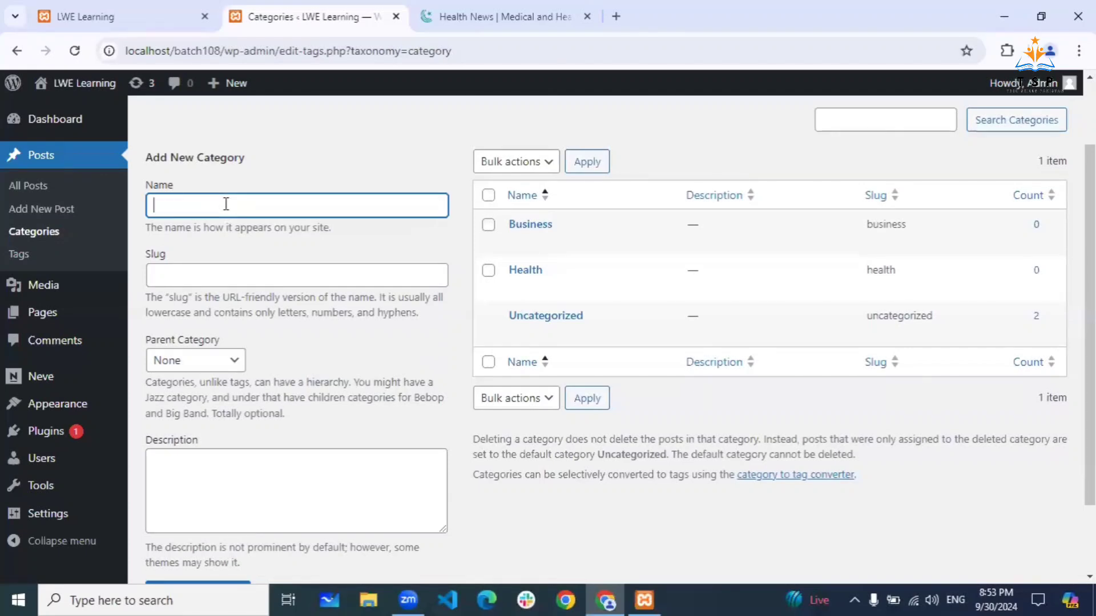
text(Sports)
scroll(354, 256, down, 2)
click(183, 508)
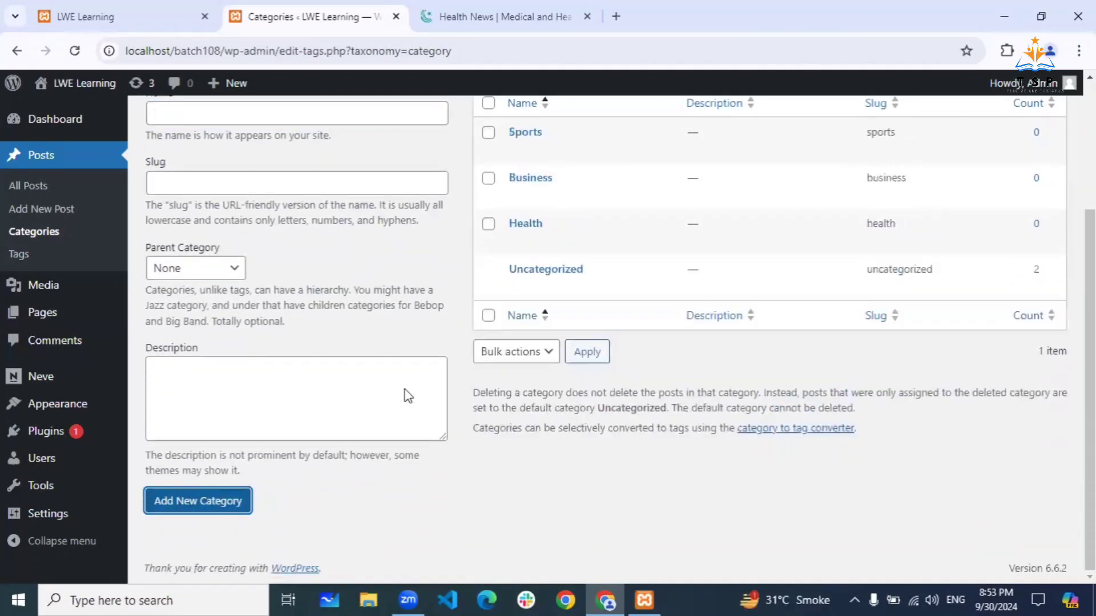
scroll(425, 280, up, 3)
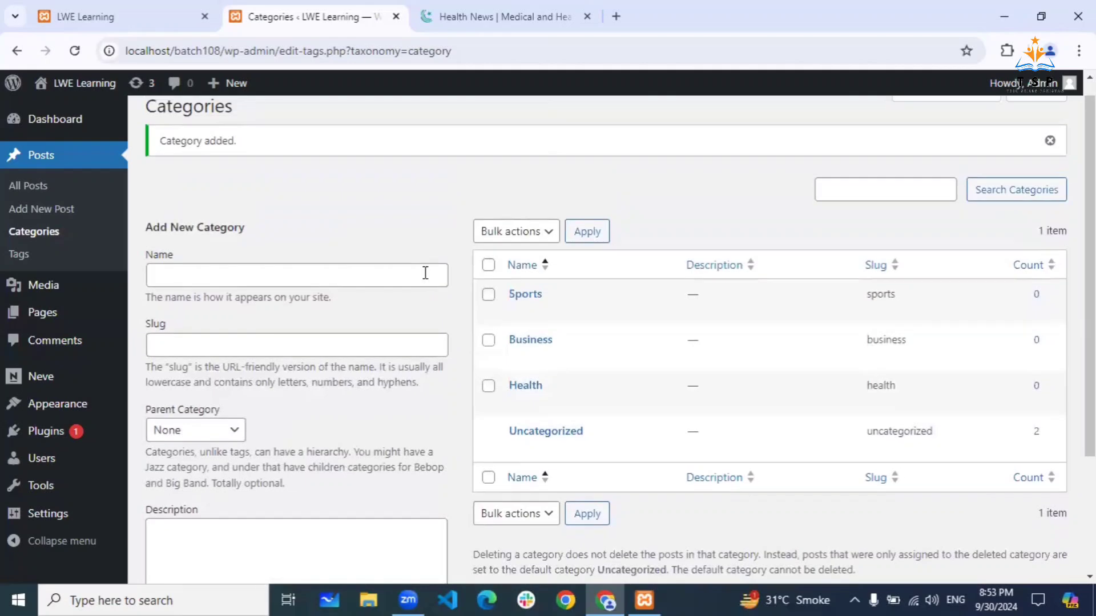
scroll(237, 336, down, 2)
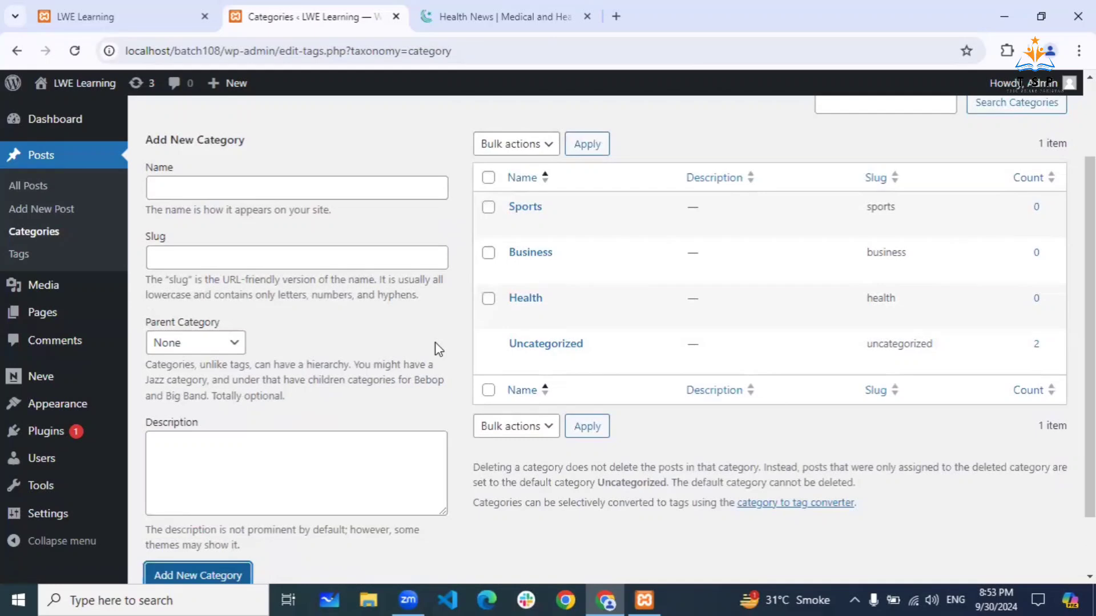
- Create a 'Football' category with Sports as its parent category
click(184, 189)
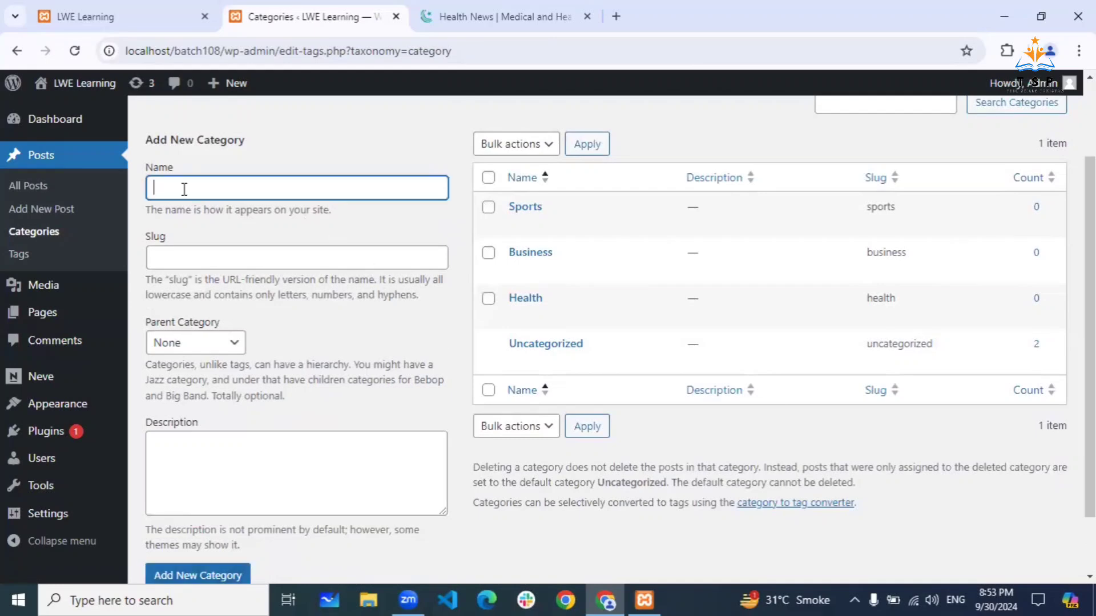
text(Football)
click(235, 343)
click(212, 390)
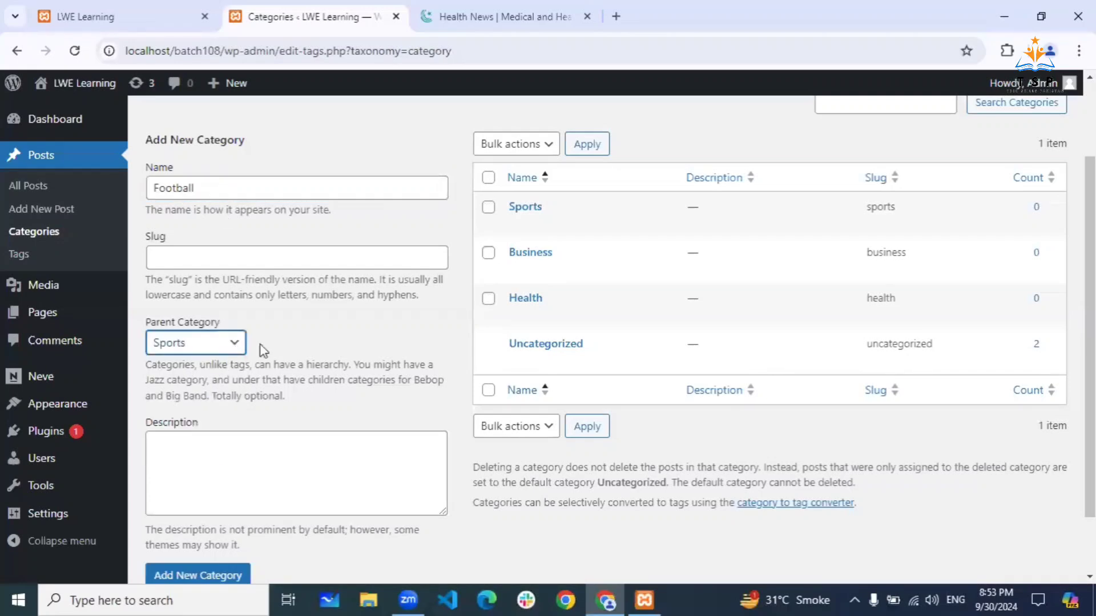
scroll(289, 340, down, 2)
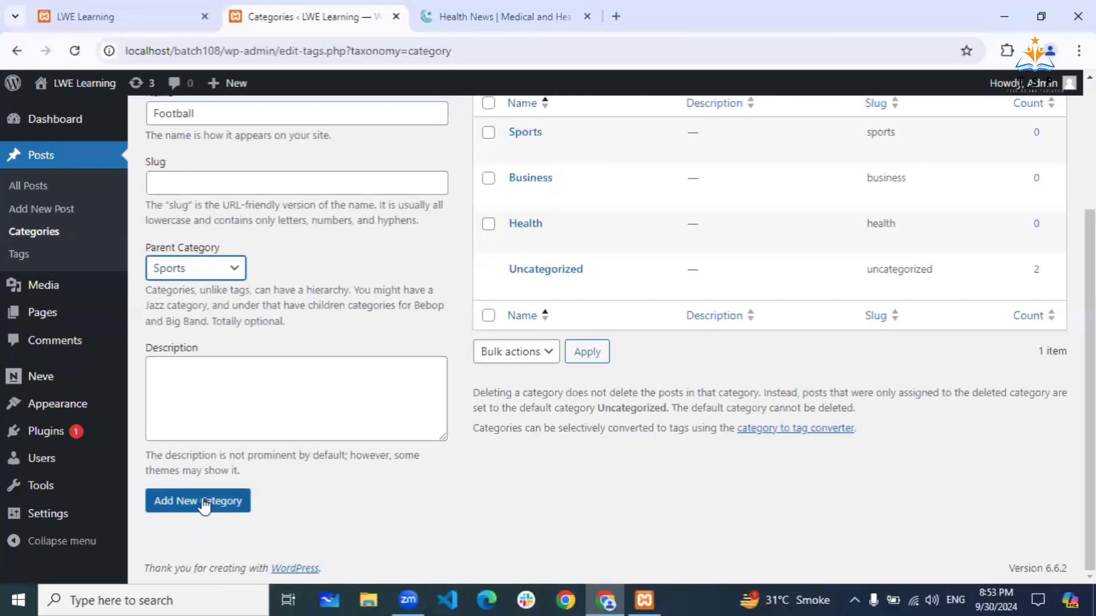
click(208, 501)
scroll(323, 329, up, 3)
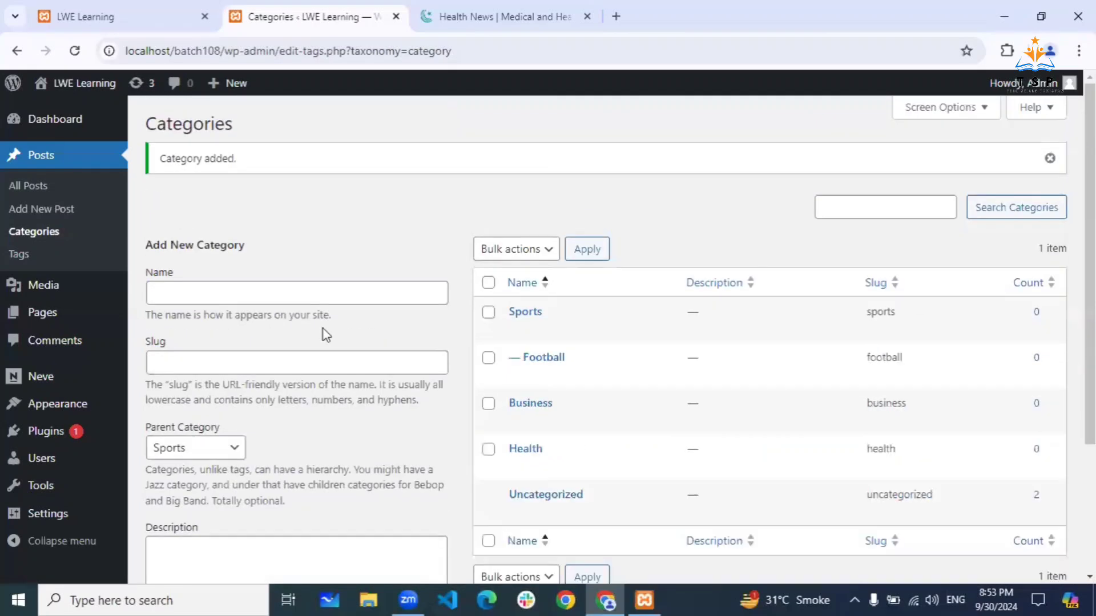
scroll(323, 329, down, 1)
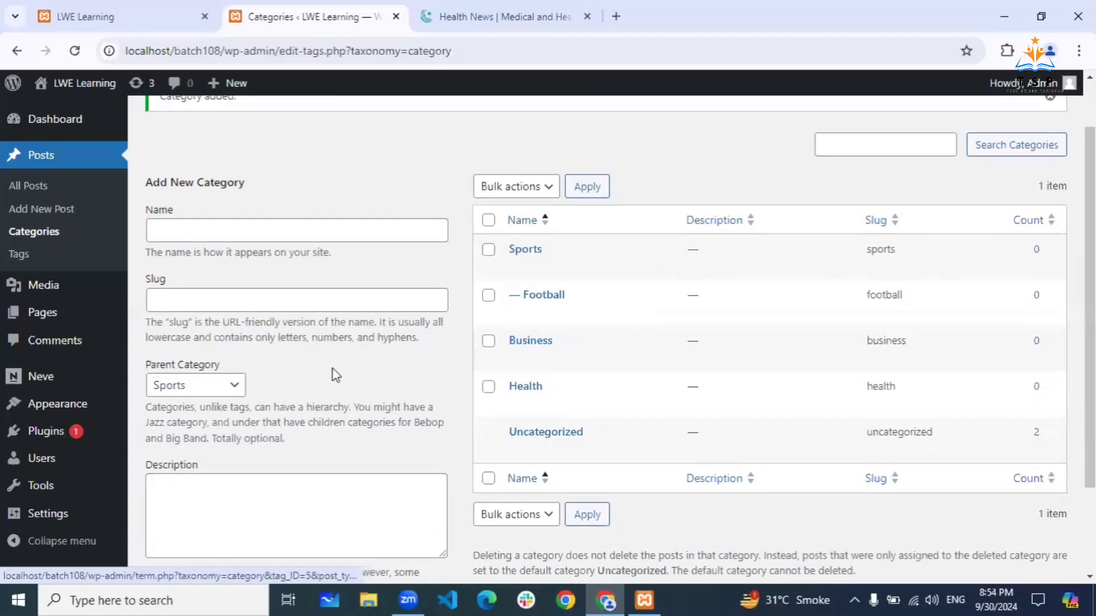
scroll(333, 372, down, 1)
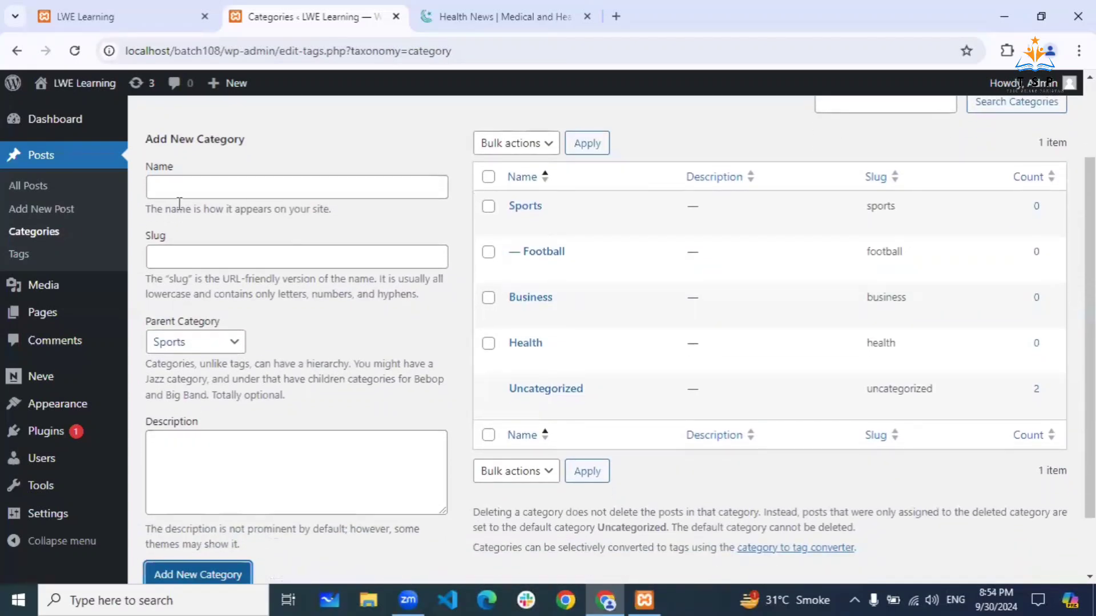
- Reload the LWE Learning front page, then show Posts > All Posts in the admin
click(142, 21)
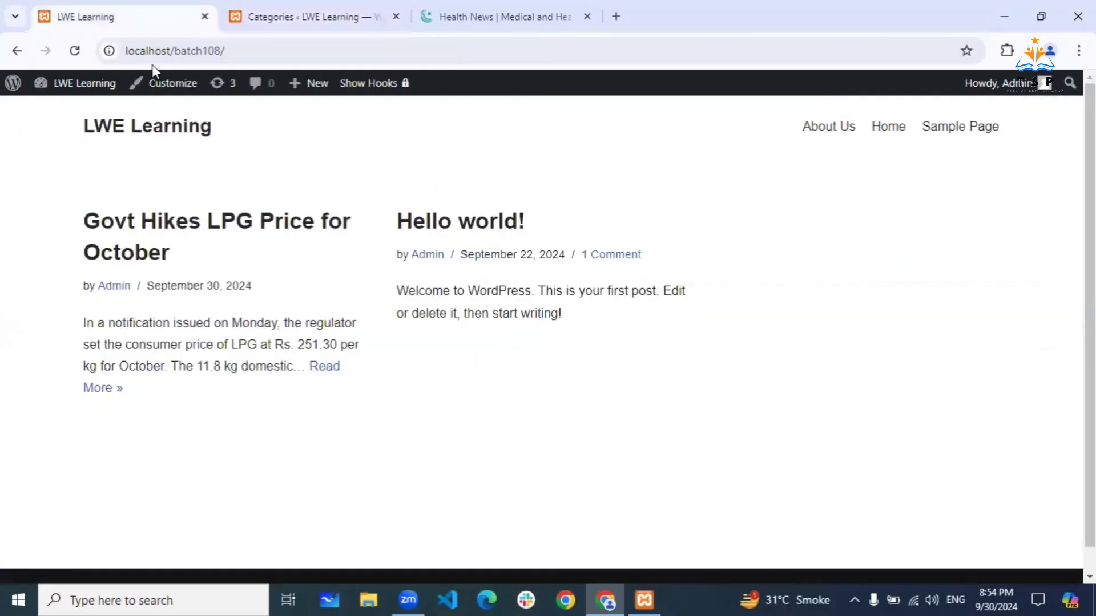
click(75, 51)
click(300, 15)
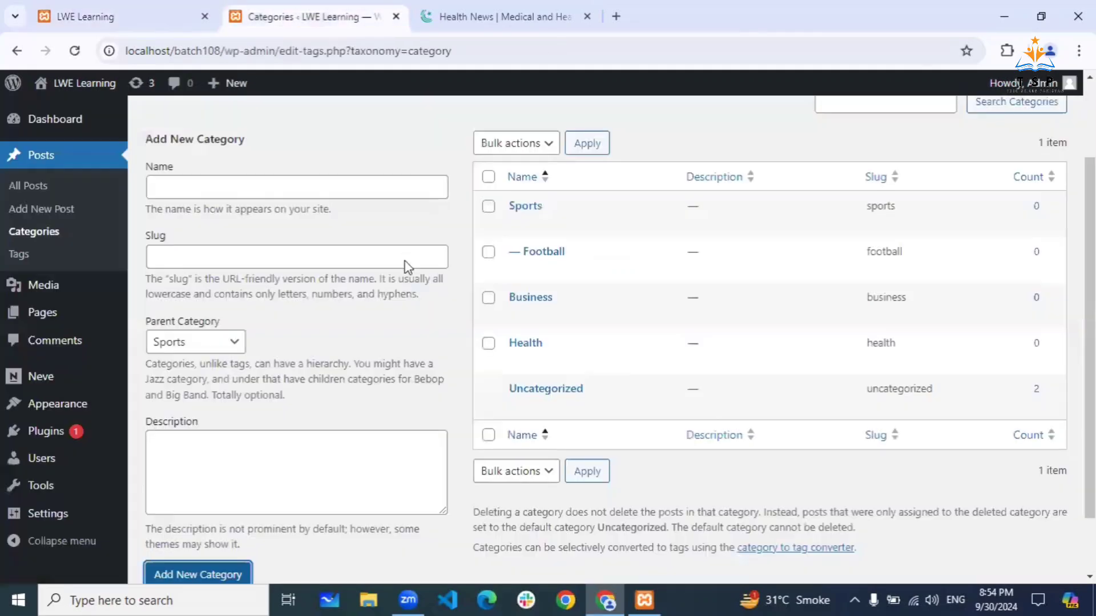
click(40, 188)
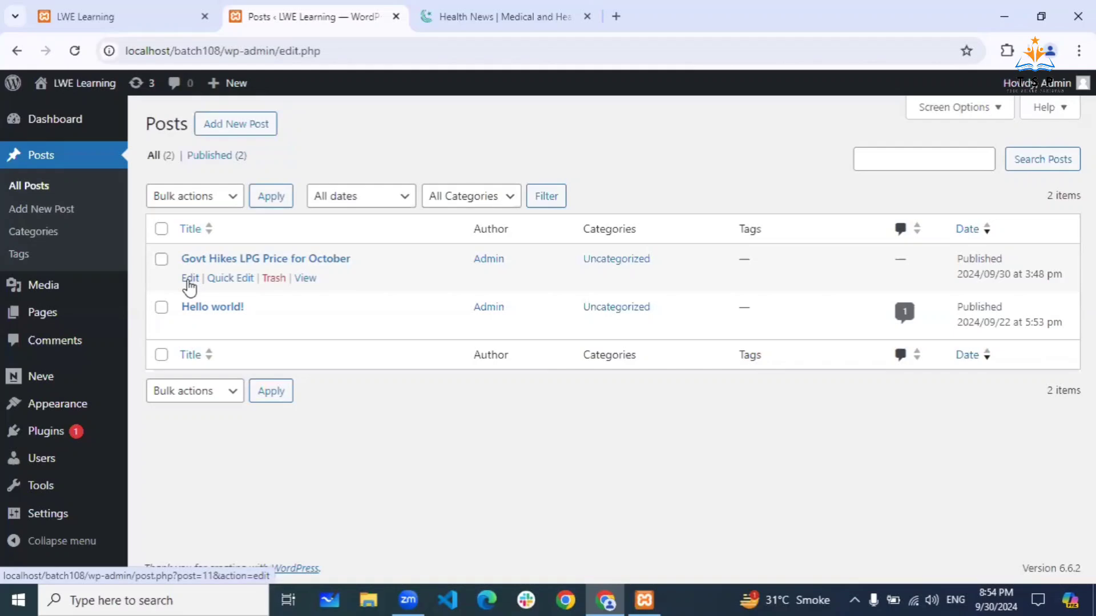
- Quick-edit the LPG price post to move it from Uncategorized to Health, keeping it Published
click(229, 279)
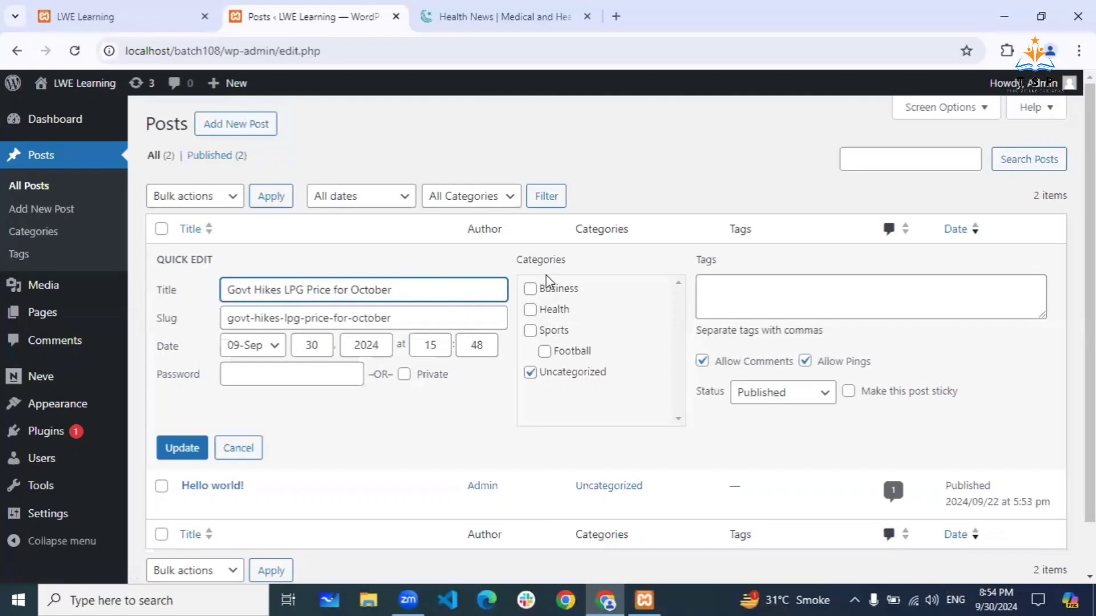
click(530, 308)
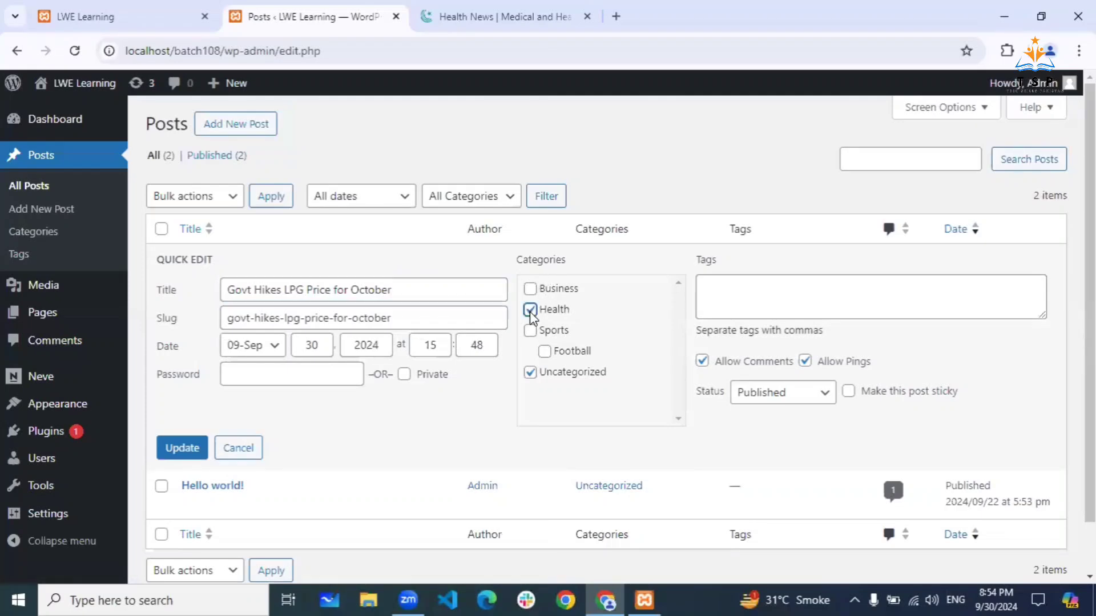
click(529, 372)
click(822, 392)
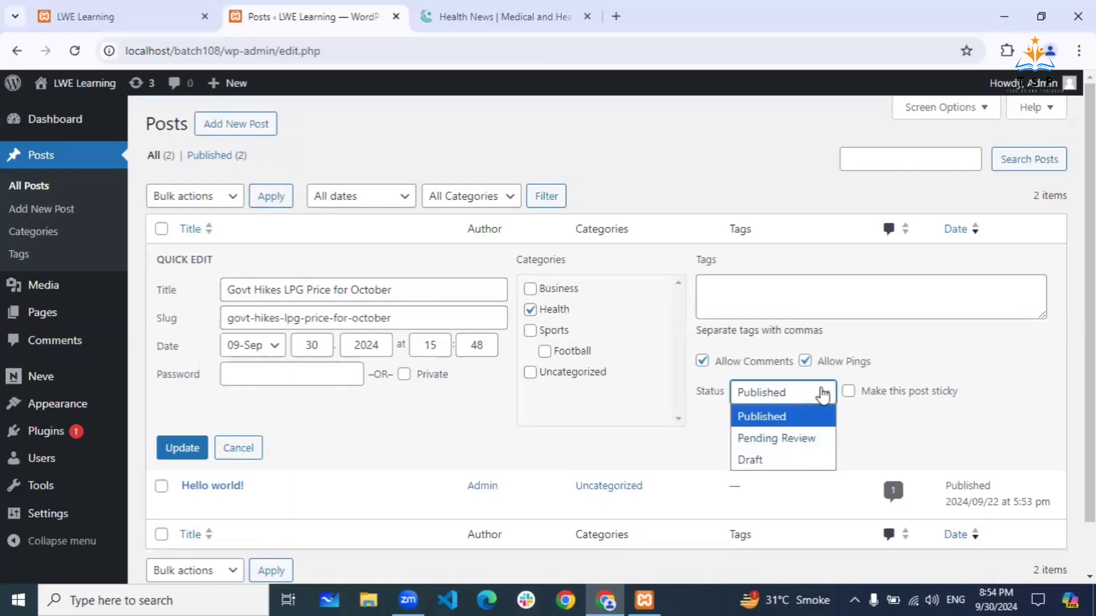
click(822, 393)
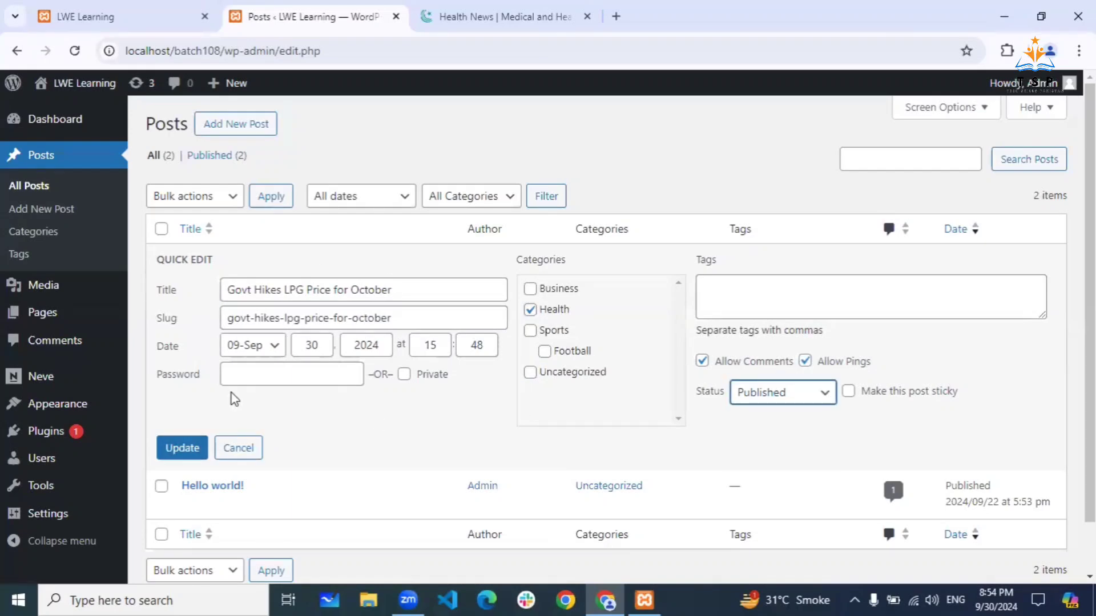
click(186, 450)
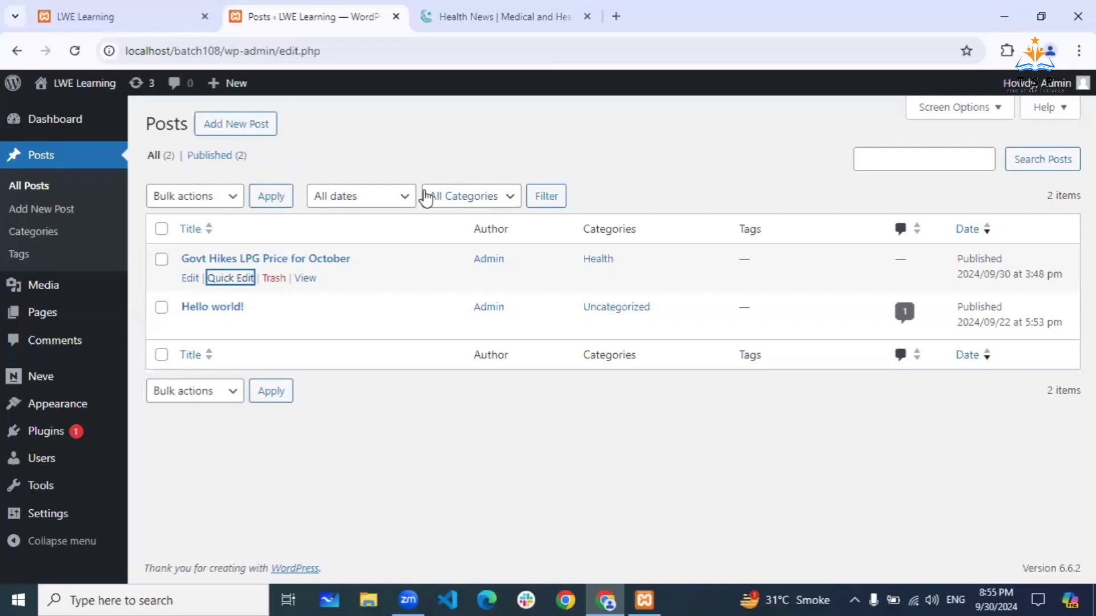
click(118, 12)
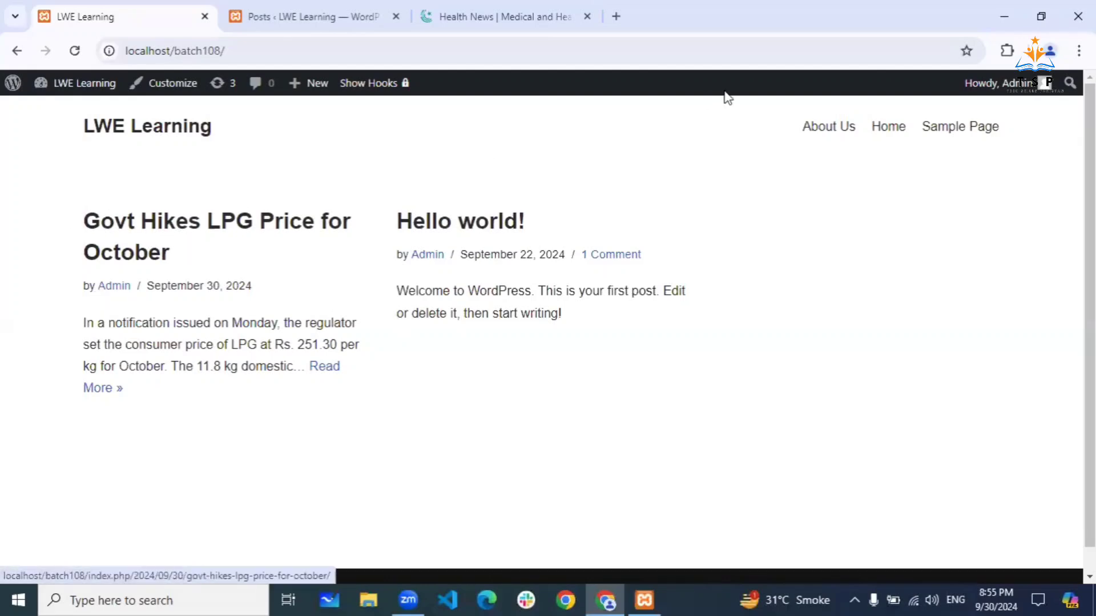
click(75, 52)
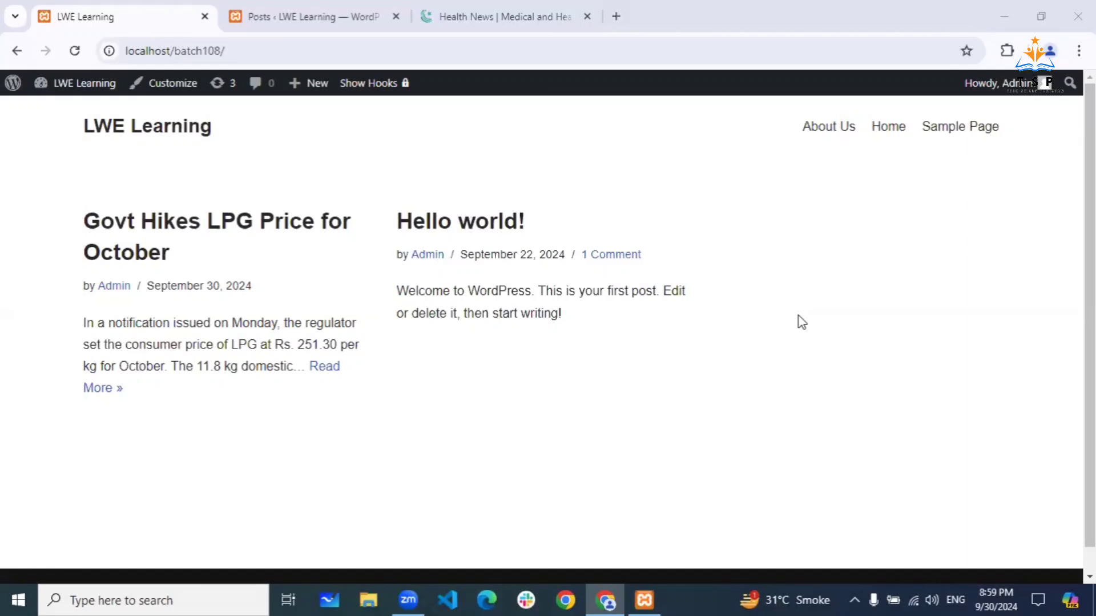
- Load regalyachtingmiami.com in a new browser tab
click(616, 16)
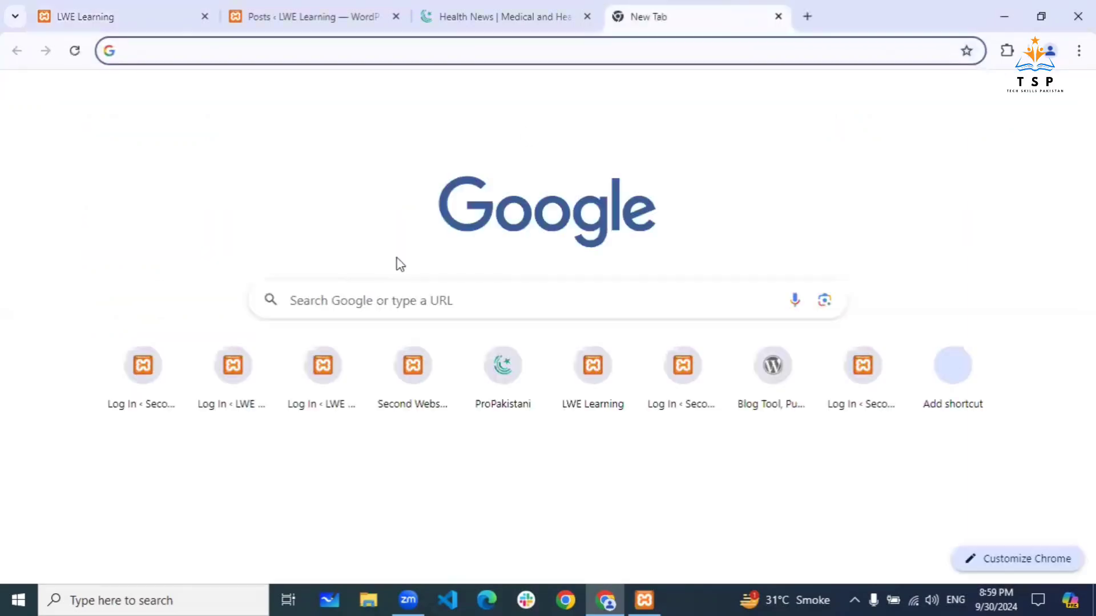
text(regal)
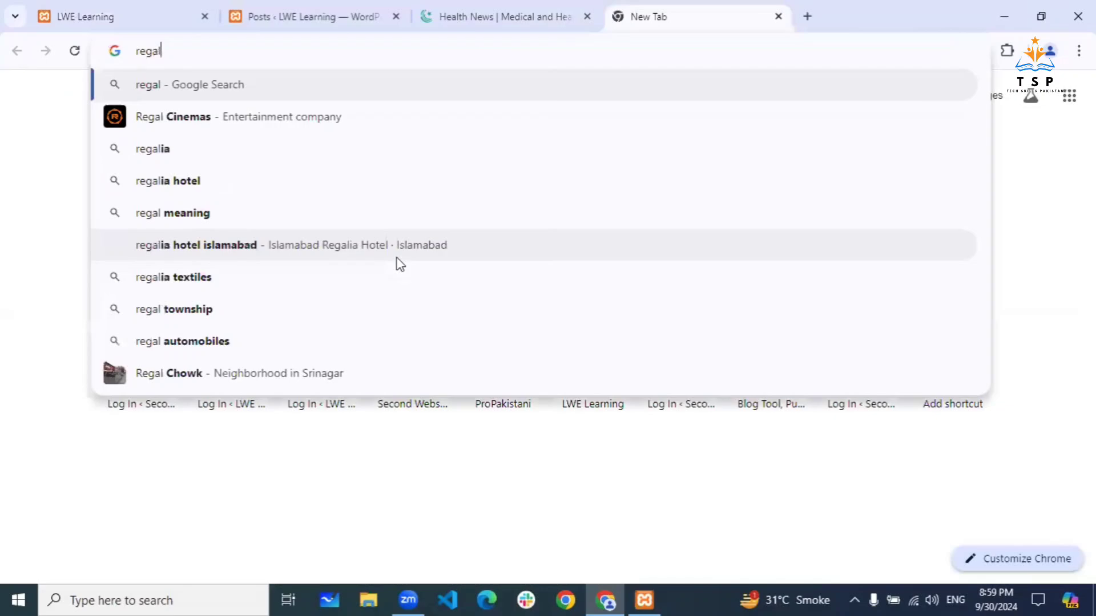
text(yachrt)
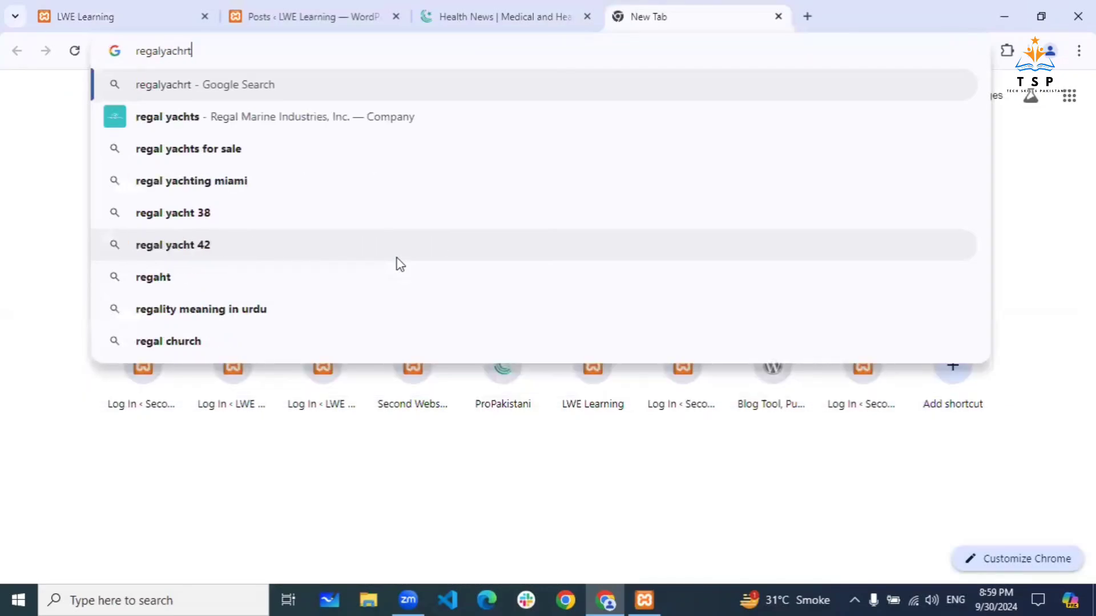
key(BackSpace)
key(BackSpace)
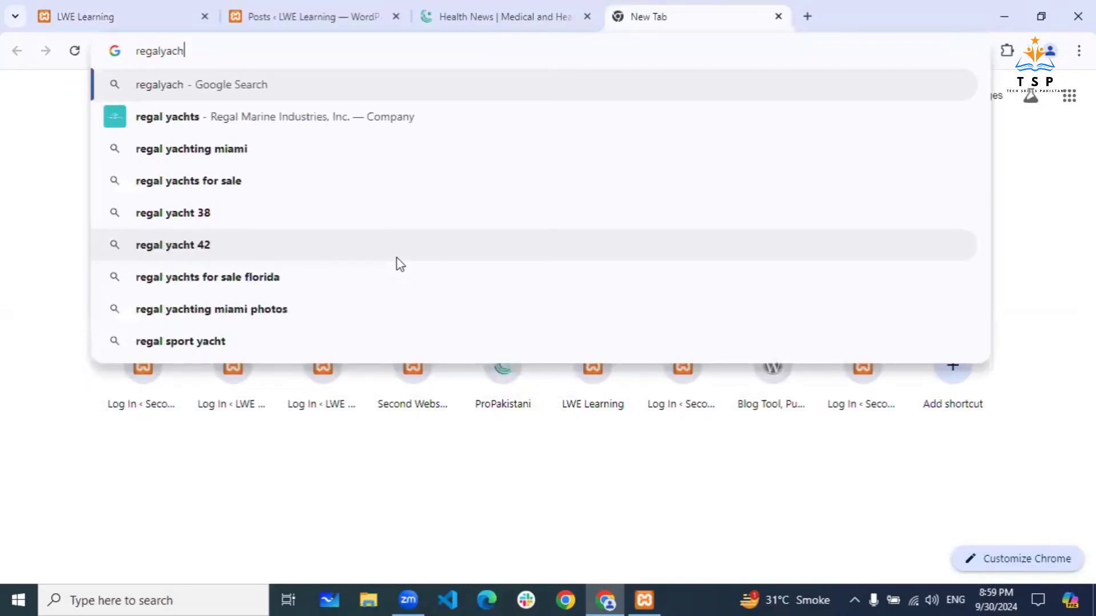
text(ting)
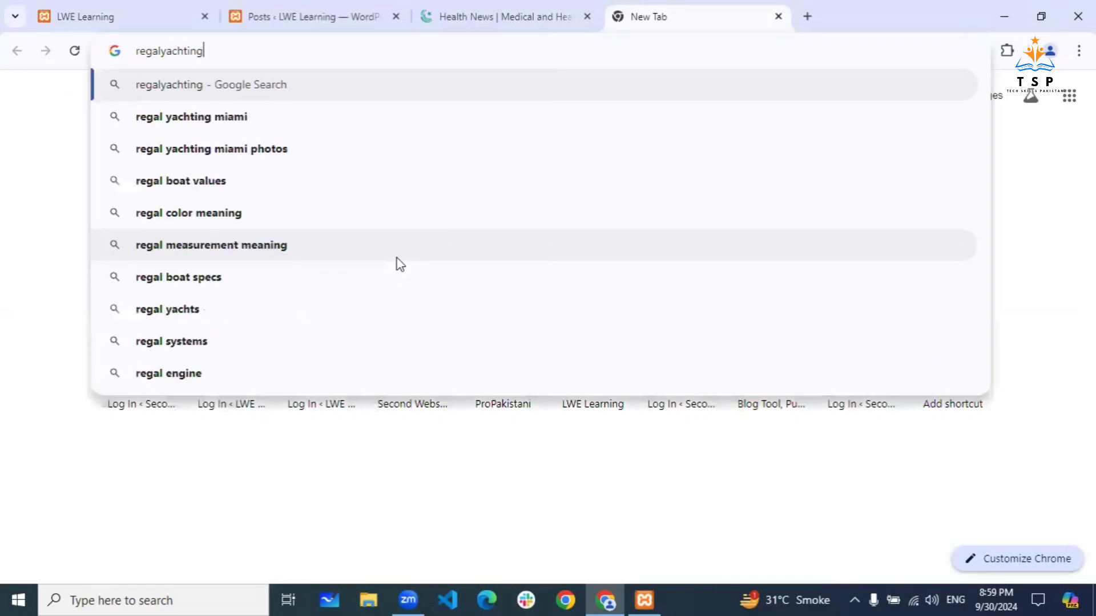
text(mia)
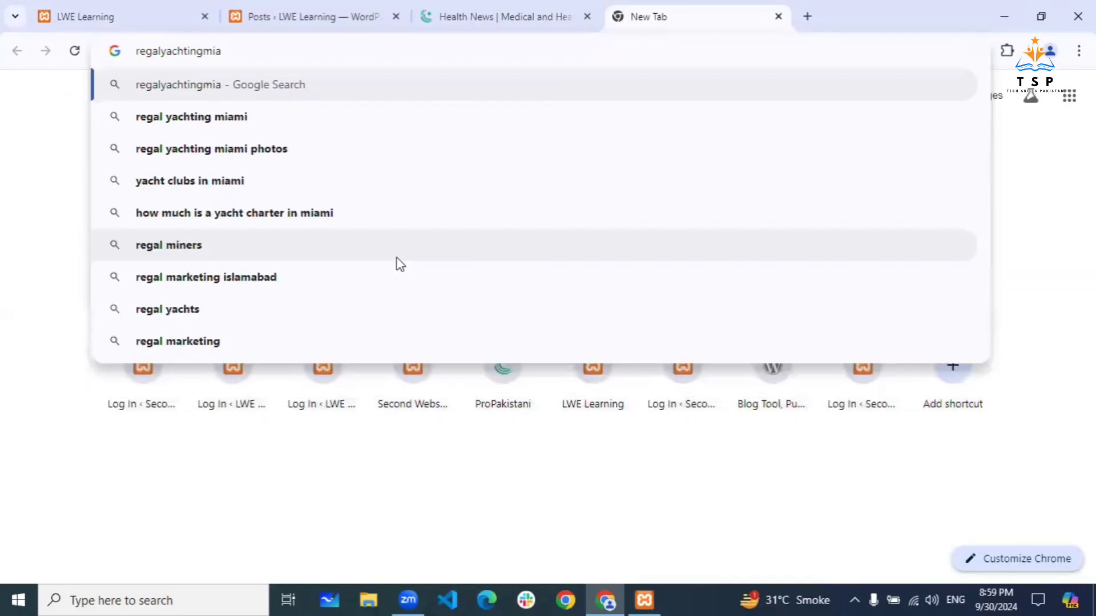
text(mi.com)
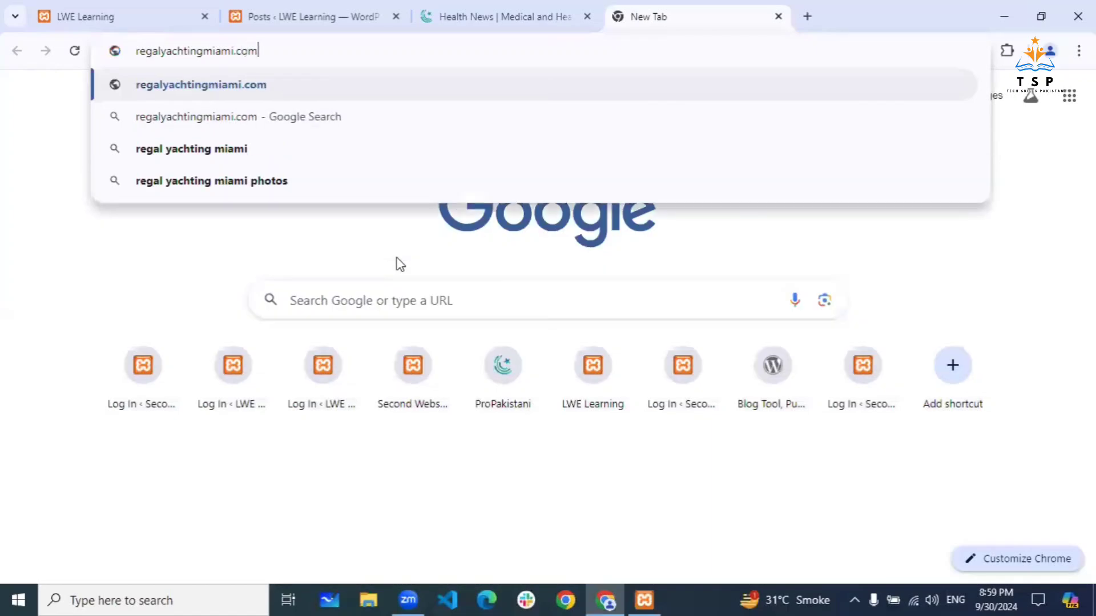
key(Return)
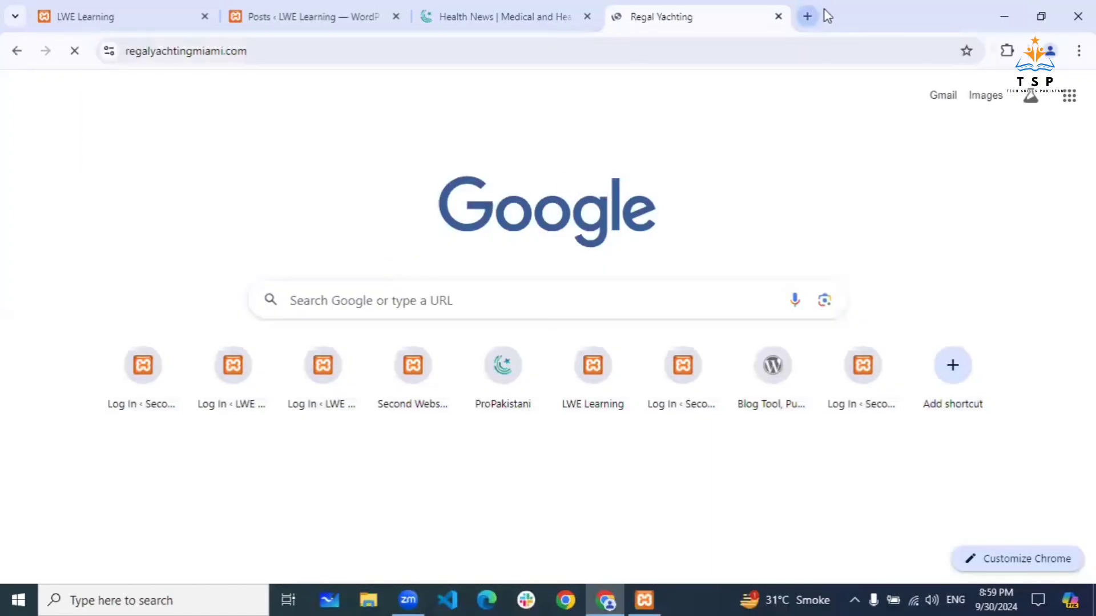
- Search Google for 'infinty technologies' in a new tab and scroll the results
click(808, 16)
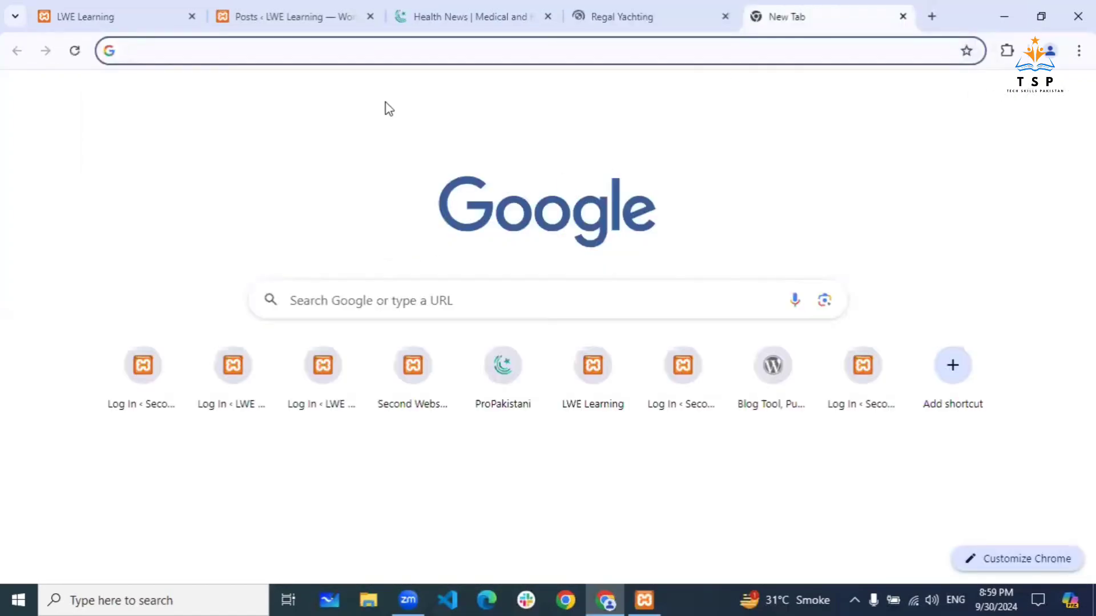
text(inf)
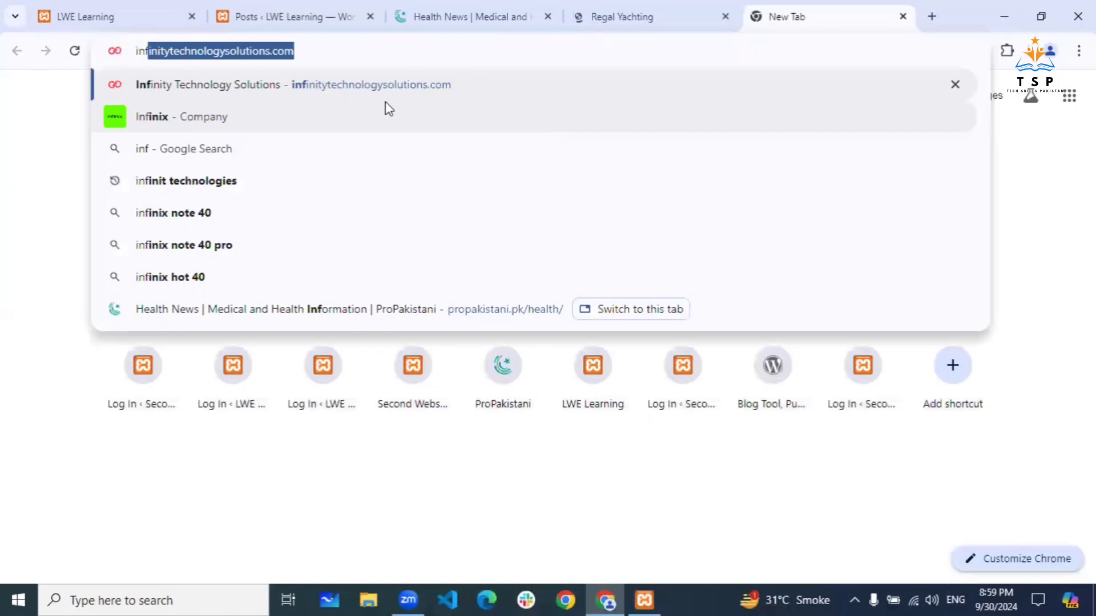
text(in)
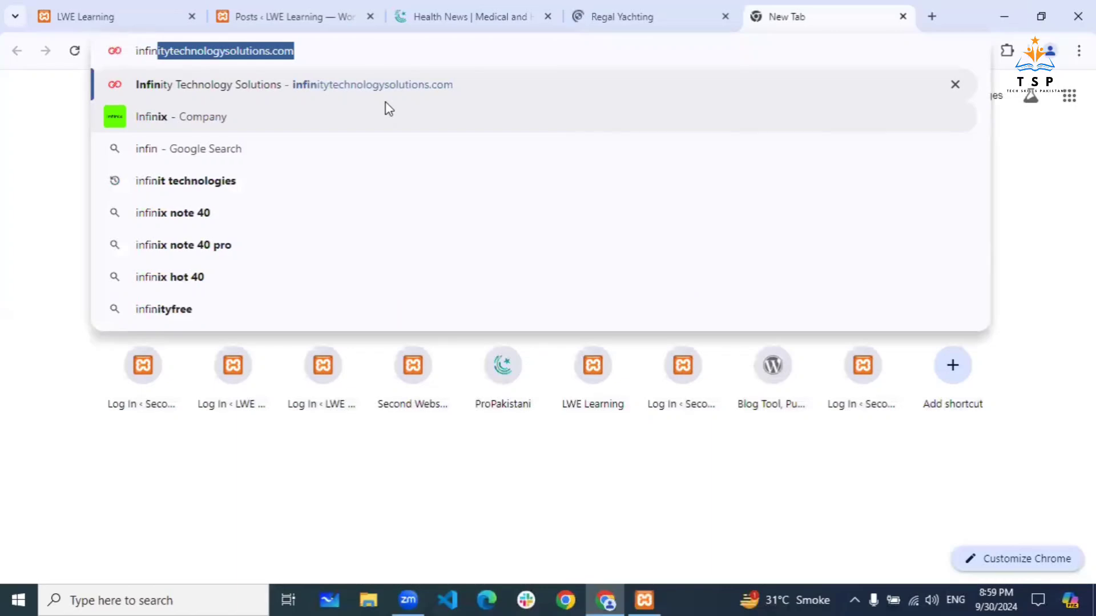
text(ty)
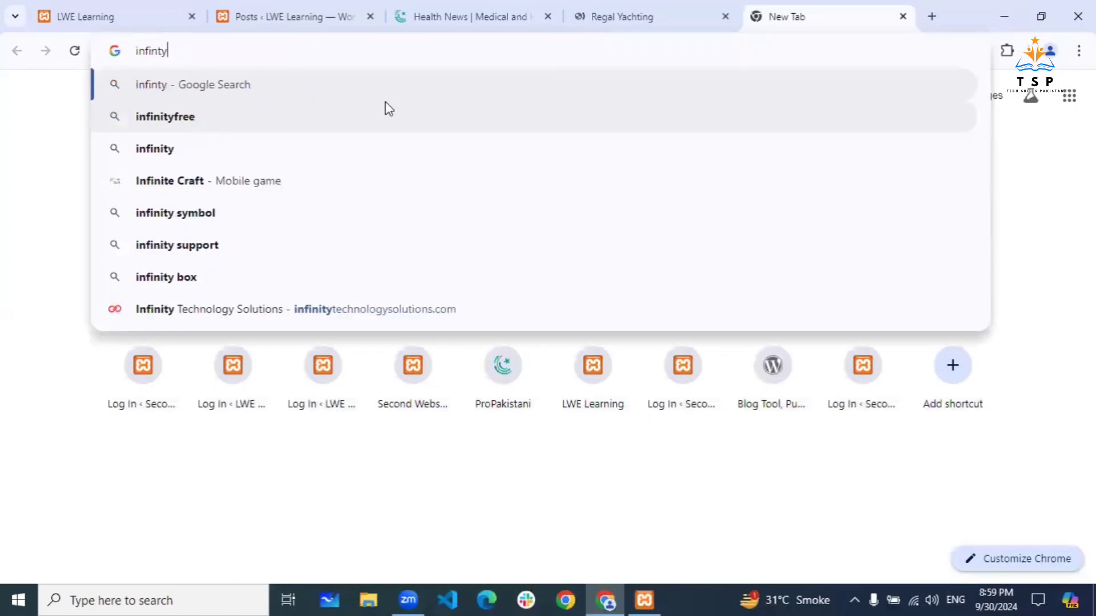
text(tec)
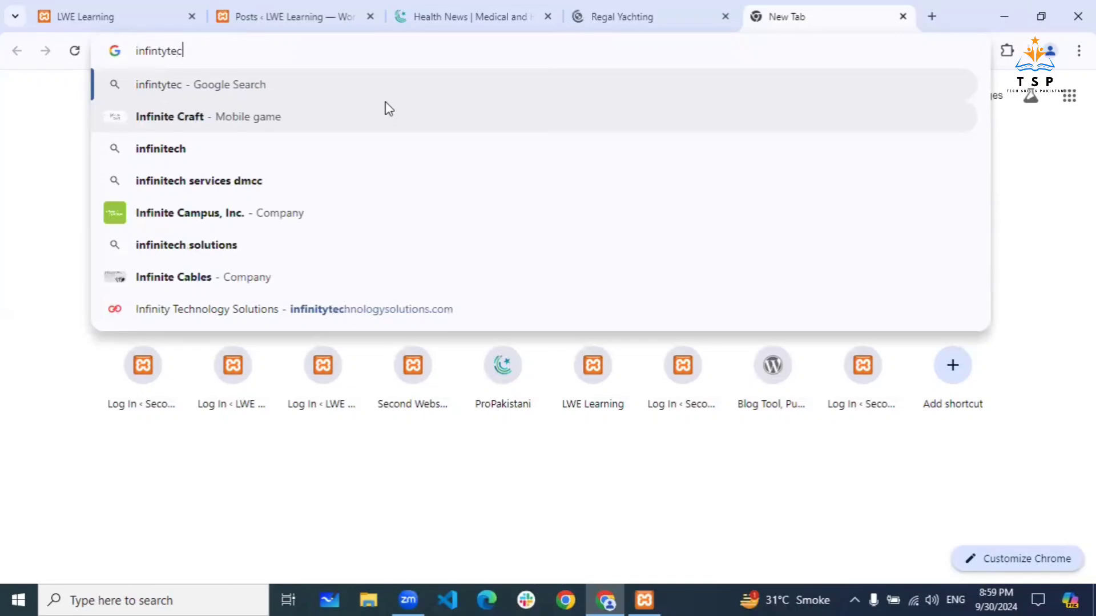
text(h)
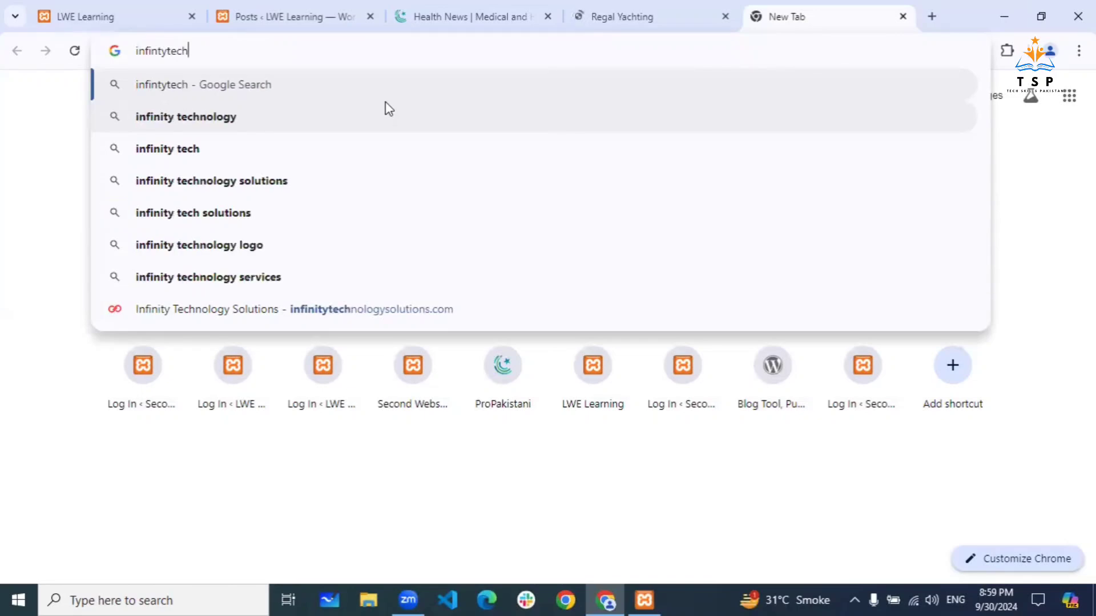
text(nologi)
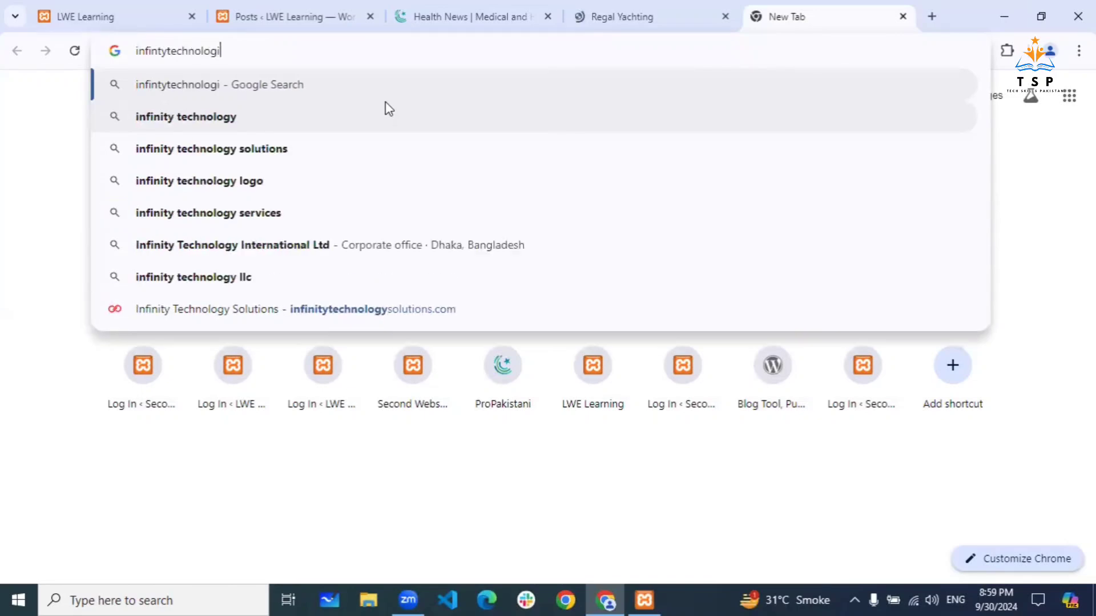
text(es)
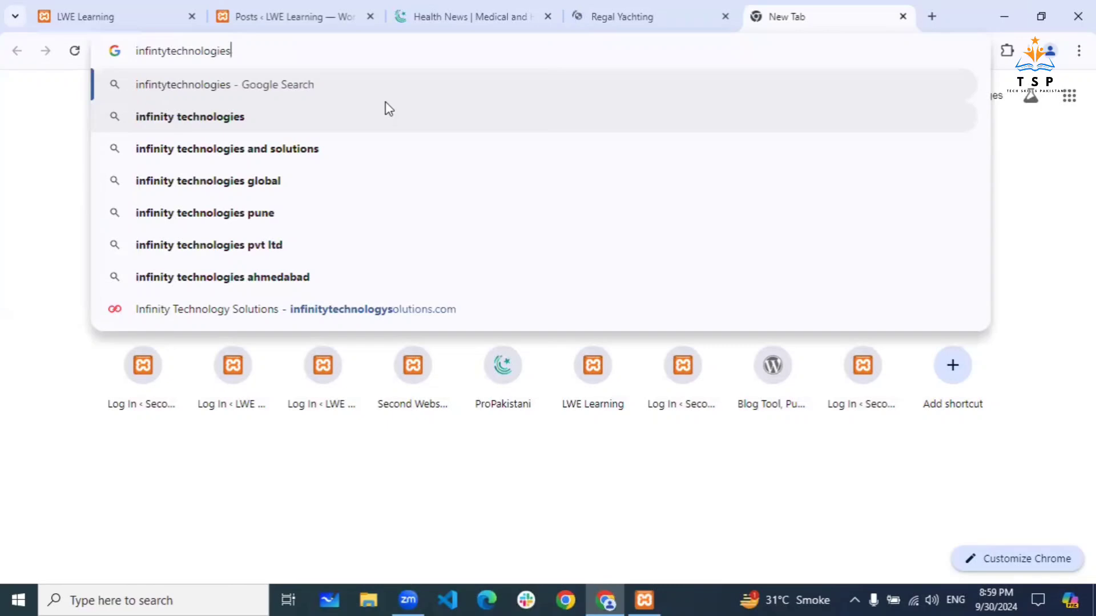
key(Left)
key(Left)
key(Left)
key(Left)
key(Left)
key(Left)
key(Left)
key(Left)
key(Left)
key(Left)
key(Left)
key(Left)
key(Return)
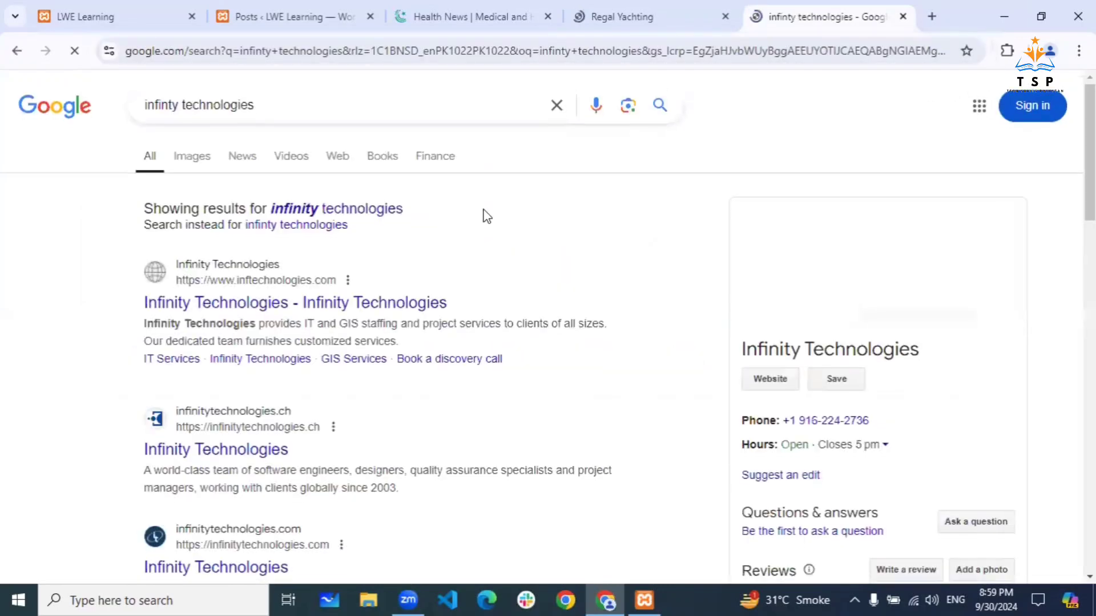
scroll(486, 215, down, 12)
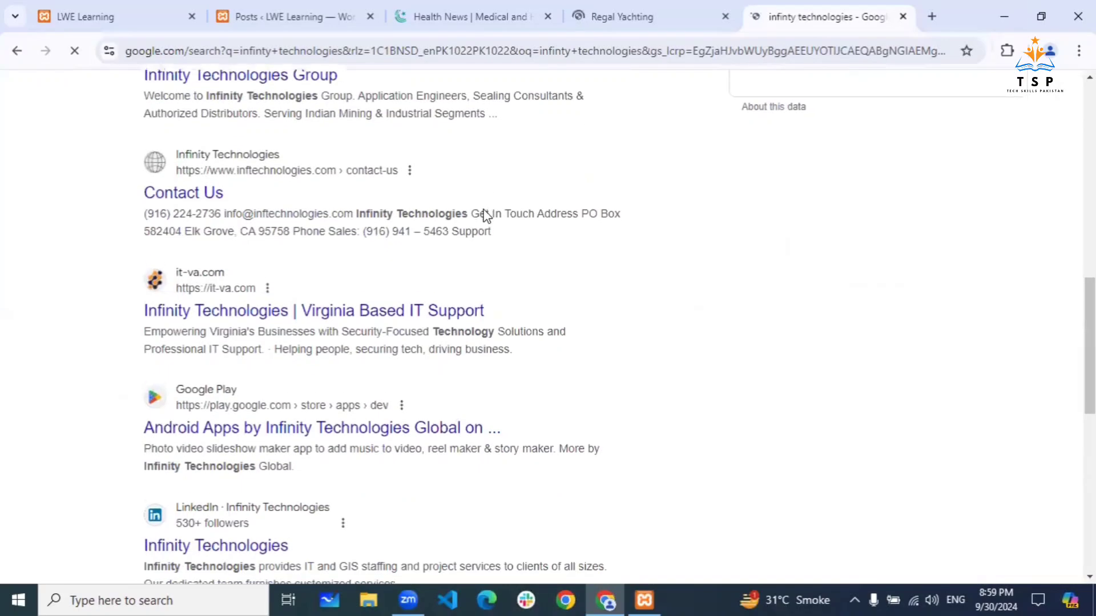
scroll(486, 215, down, 10)
scroll(486, 217, up, 5)
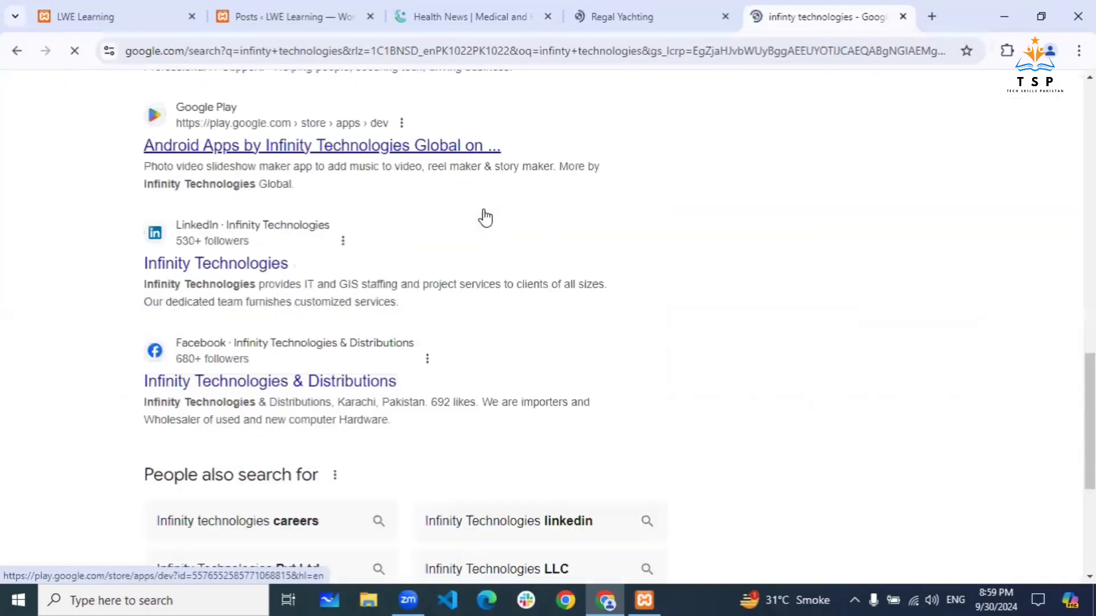
scroll(485, 217, up, 15)
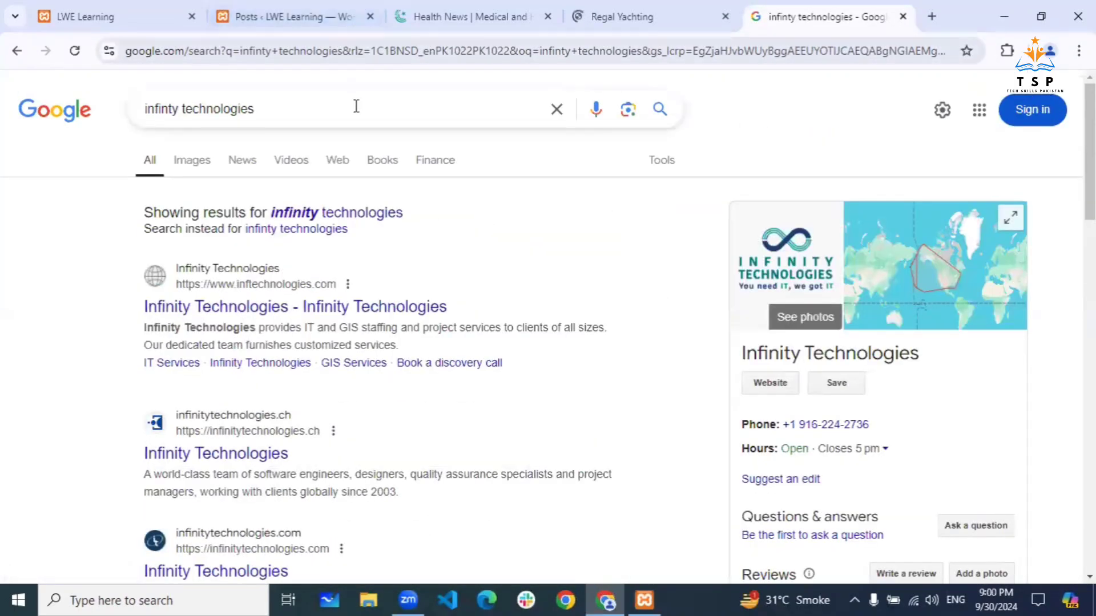
- Correct the query to 'infinite technologies' and search again
click(356, 106)
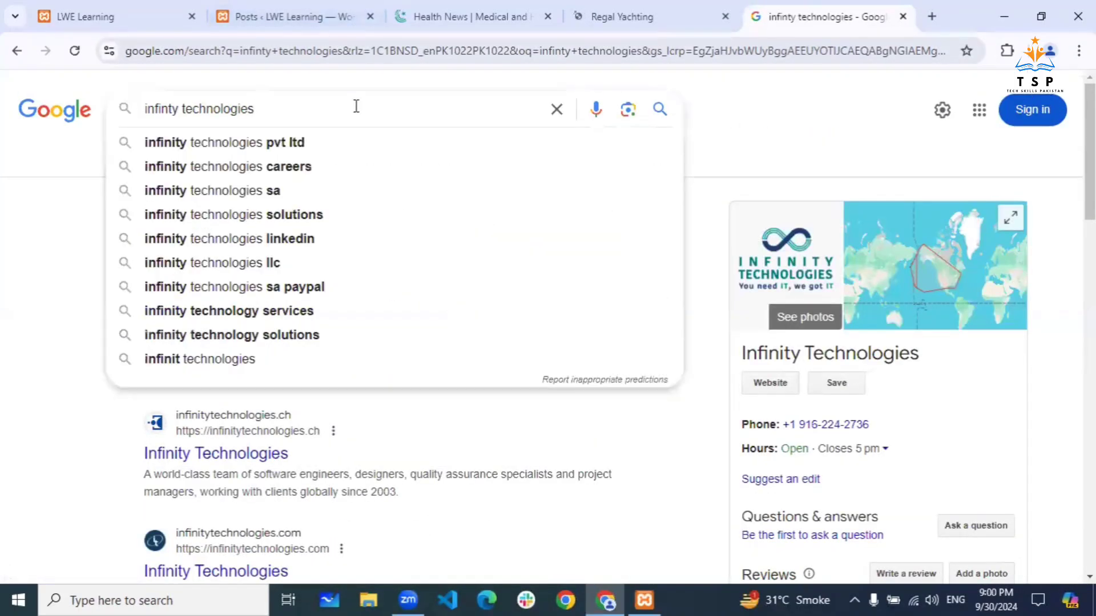
click(3, 254)
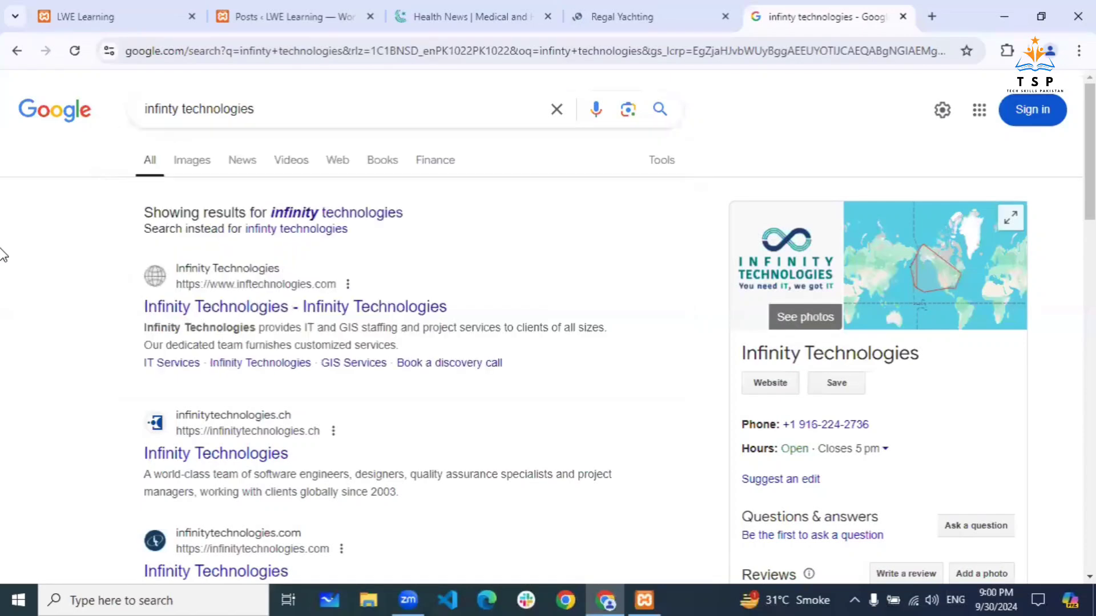
click(180, 112)
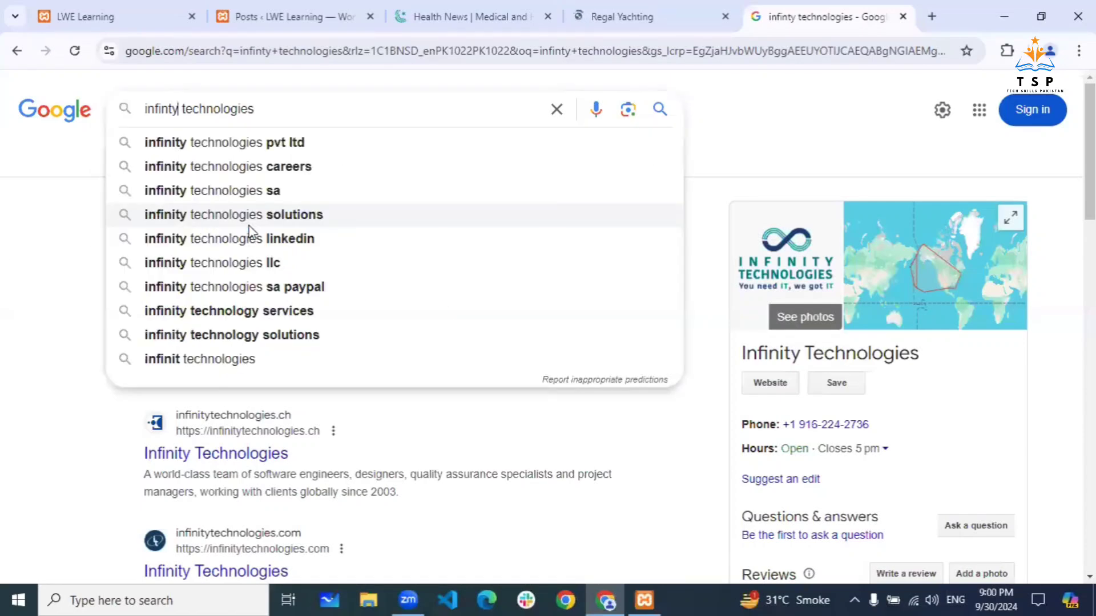
key(BackSpace)
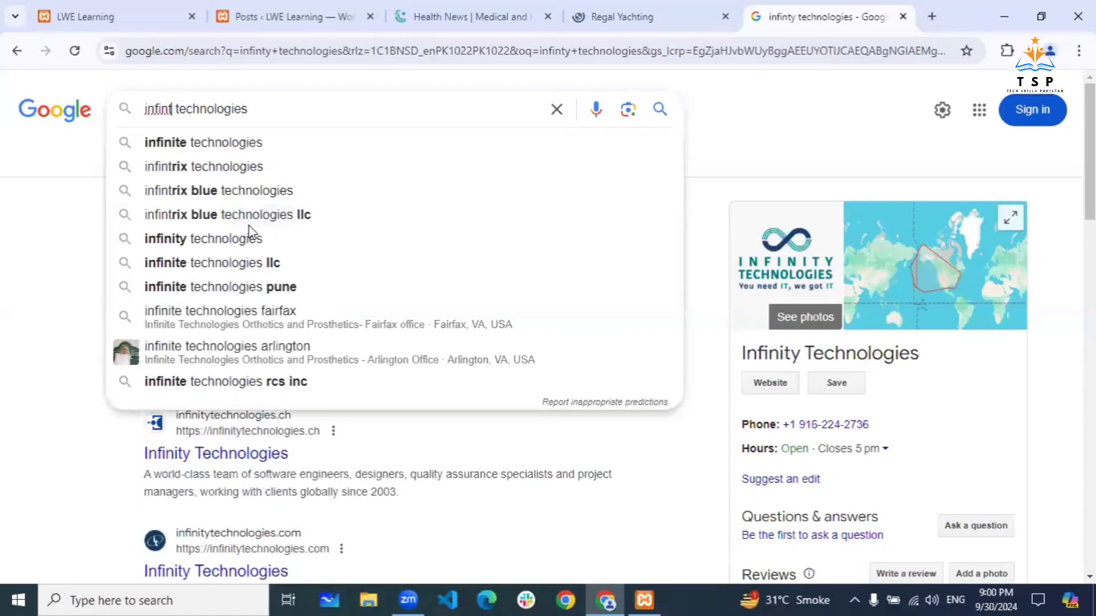
key(Down)
key(Escape)
- Show results for 'infinite technologies', decline location sharing, and open Infinit Technologies: Home in a background tab
click(284, 229)
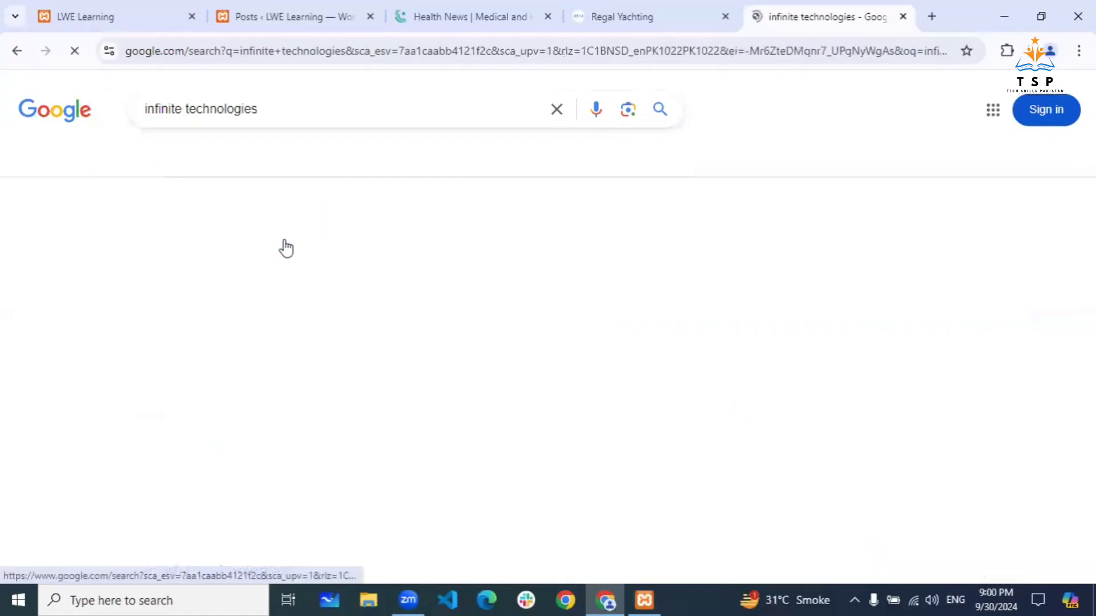
scroll(377, 299, down, 7)
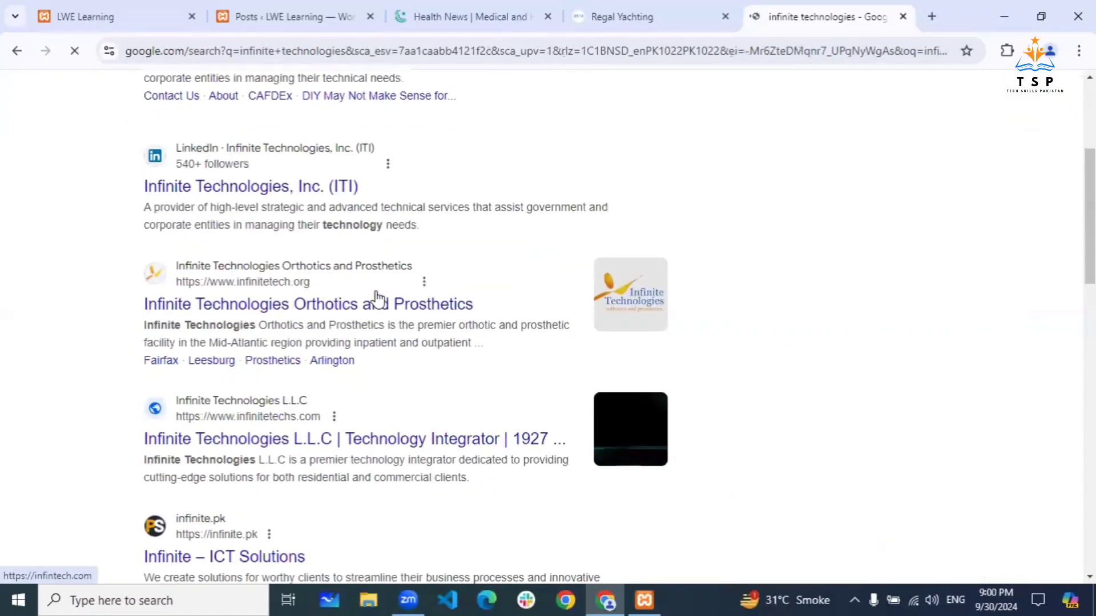
scroll(377, 297, down, 6)
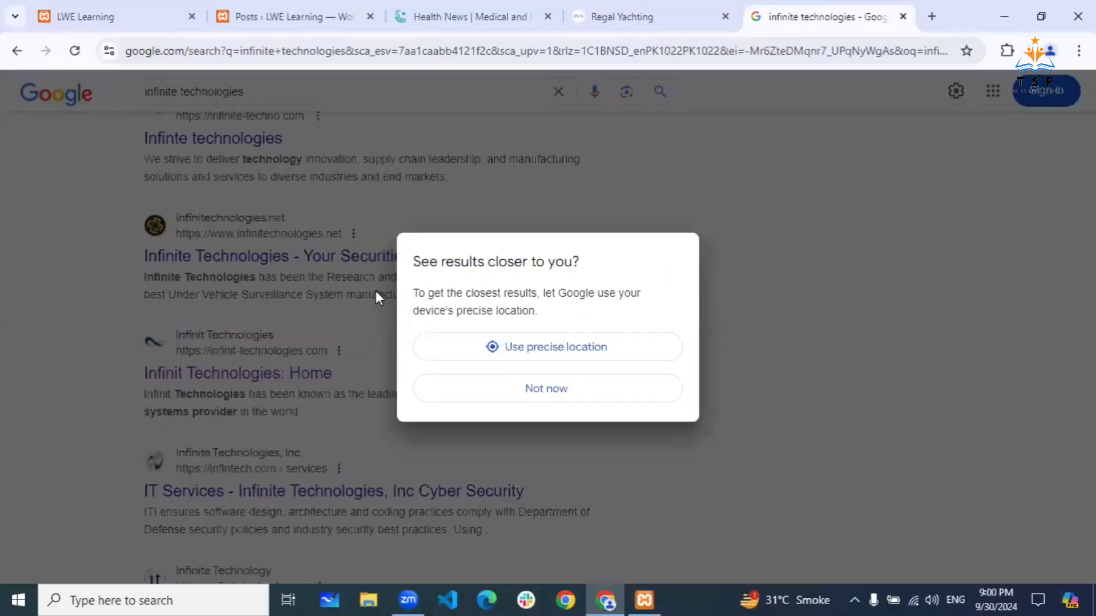
click(536, 389)
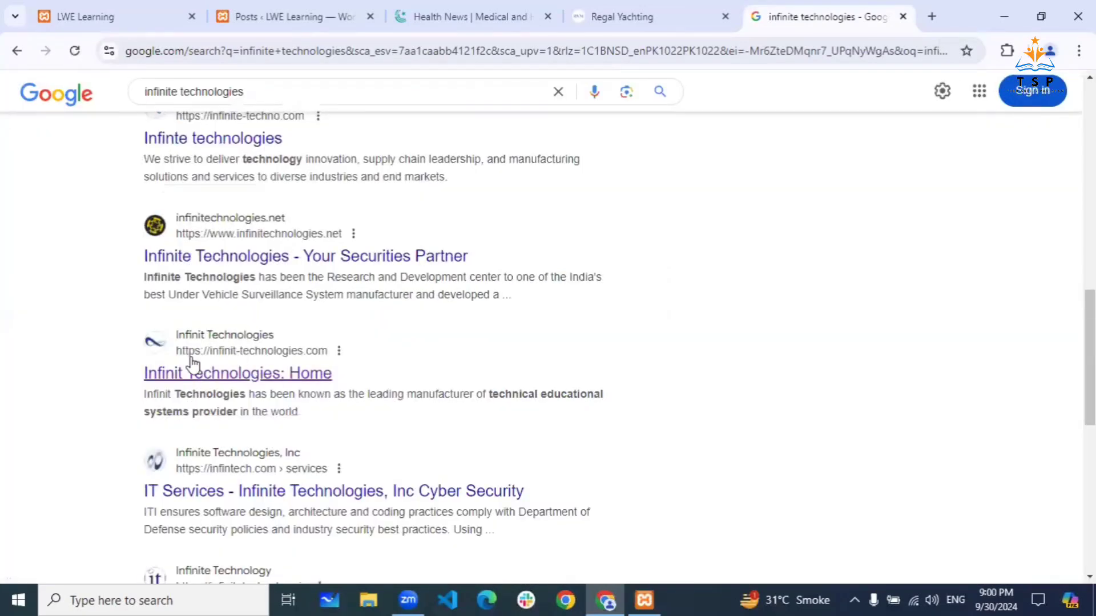
middle_click(222, 377)
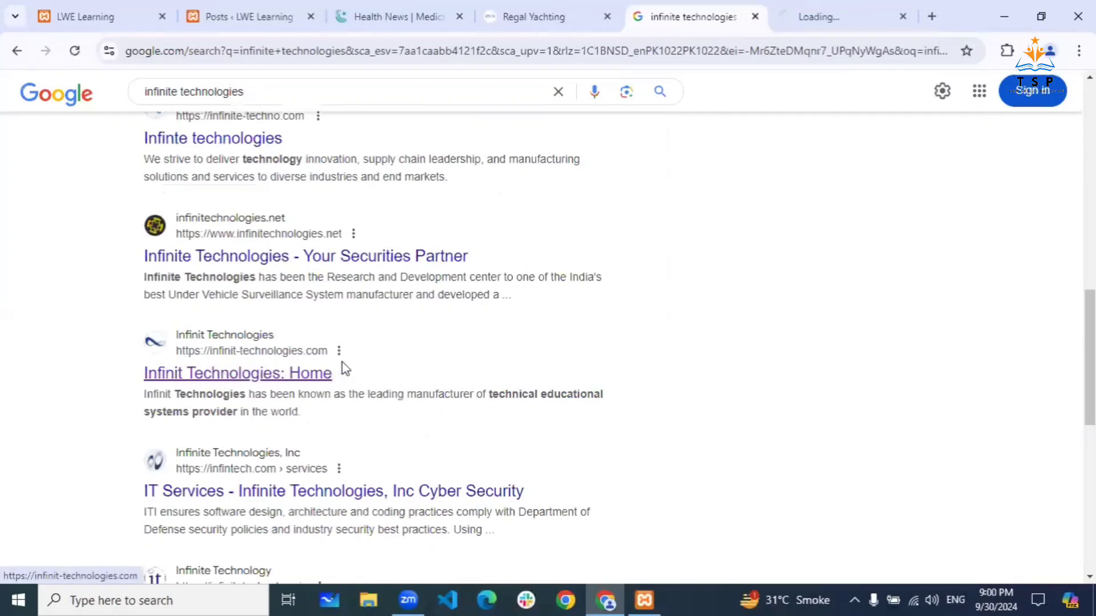
- Look through the 'infinite technologies' results and move on to the second results page
scroll(343, 367, down, 3)
scroll(345, 368, down, 7)
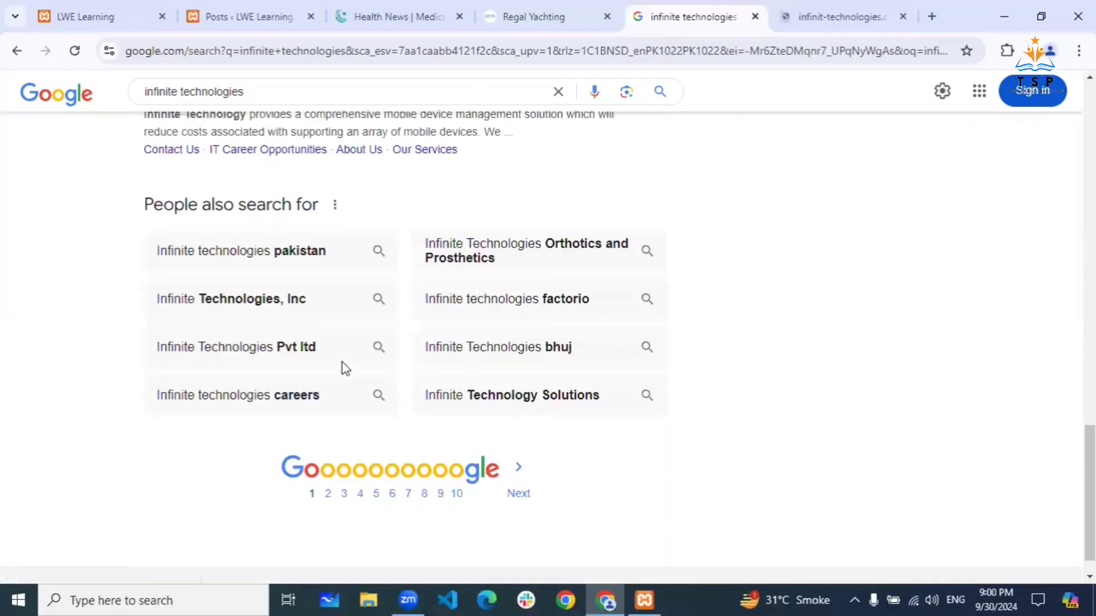
scroll(344, 370, up, 1)
scroll(344, 370, up, 10)
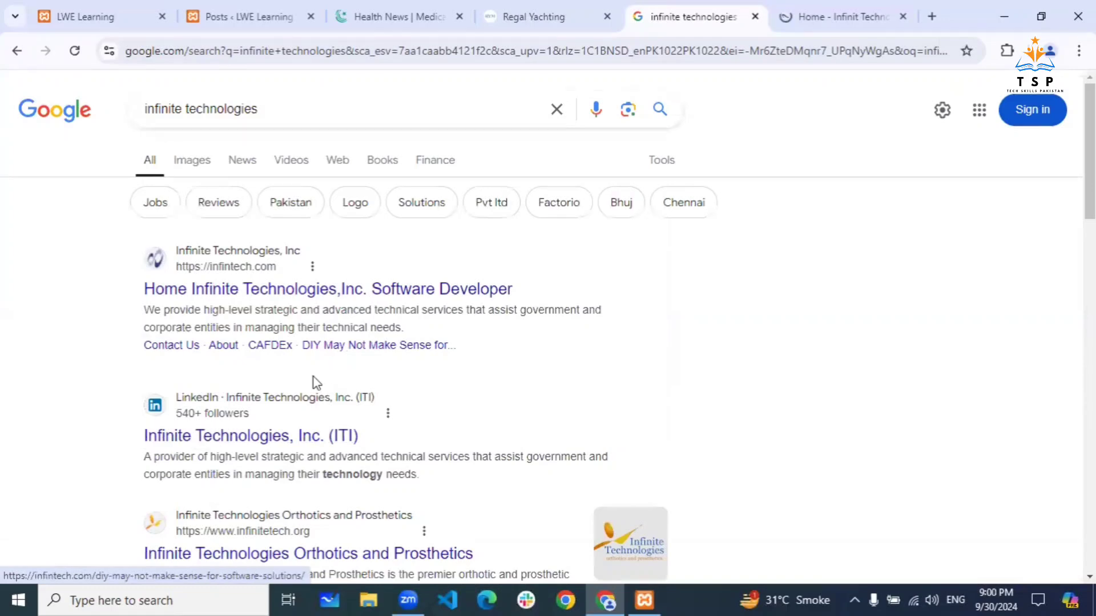
scroll(360, 394, down, 8)
scroll(371, 409, down, 5)
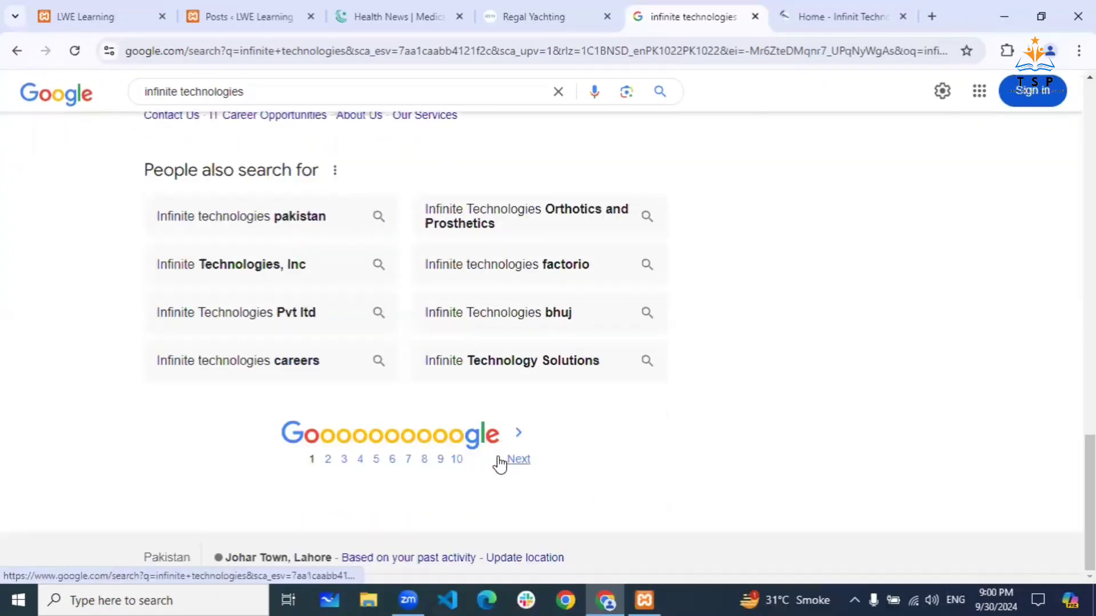
click(516, 459)
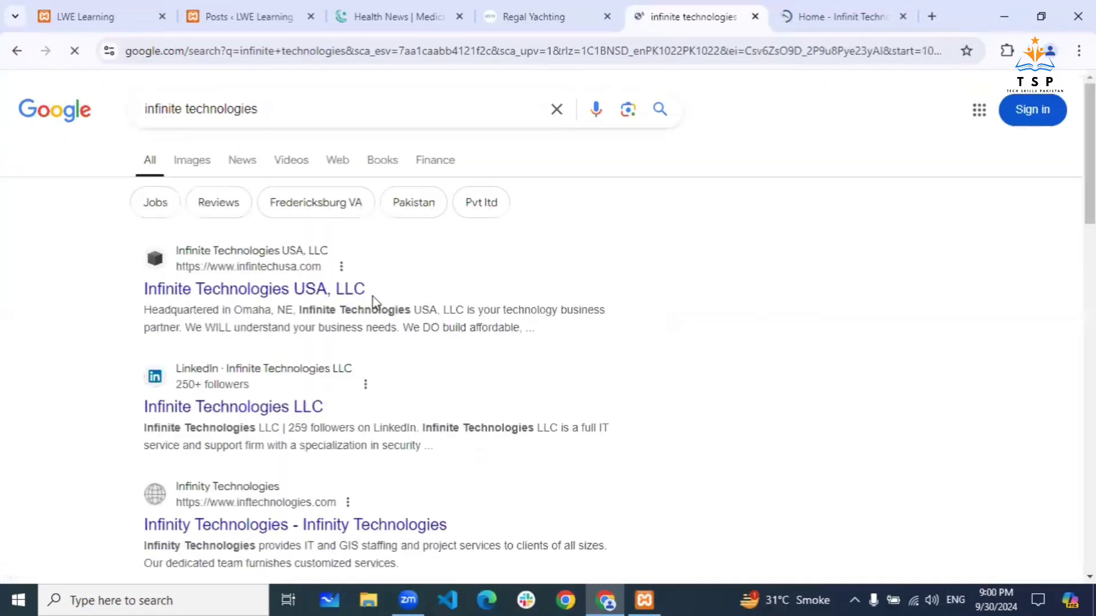
scroll(374, 305, down, 8)
scroll(373, 304, up, 8)
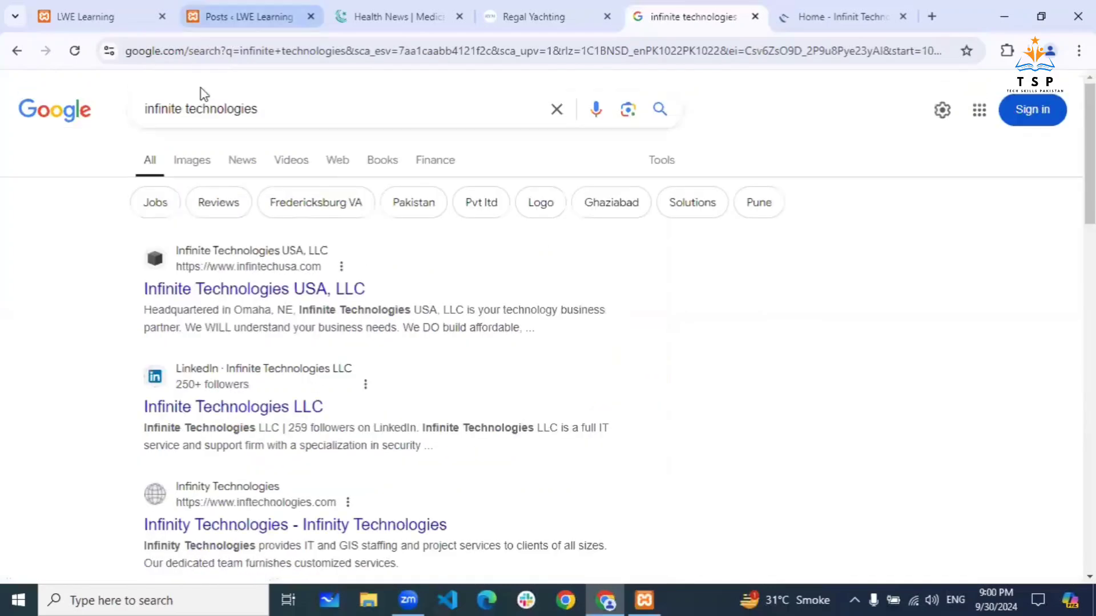
- Change the query to 'infinity technologies' and look through those results
click(184, 108)
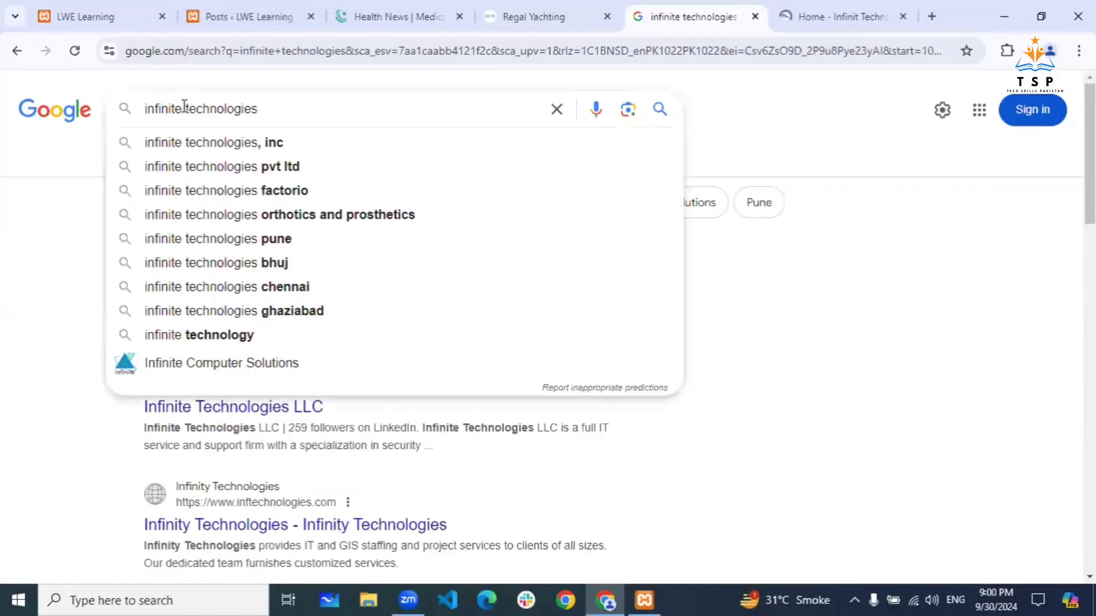
key(BackSpace)
text(y)
key(Return)
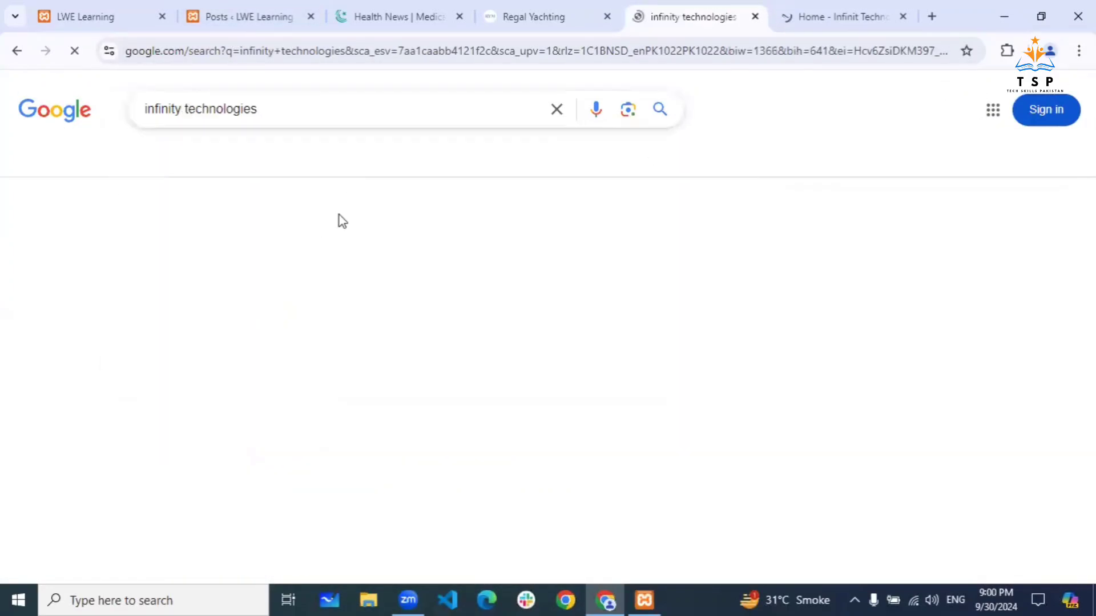
scroll(352, 242, down, 4)
scroll(354, 245, down, 10)
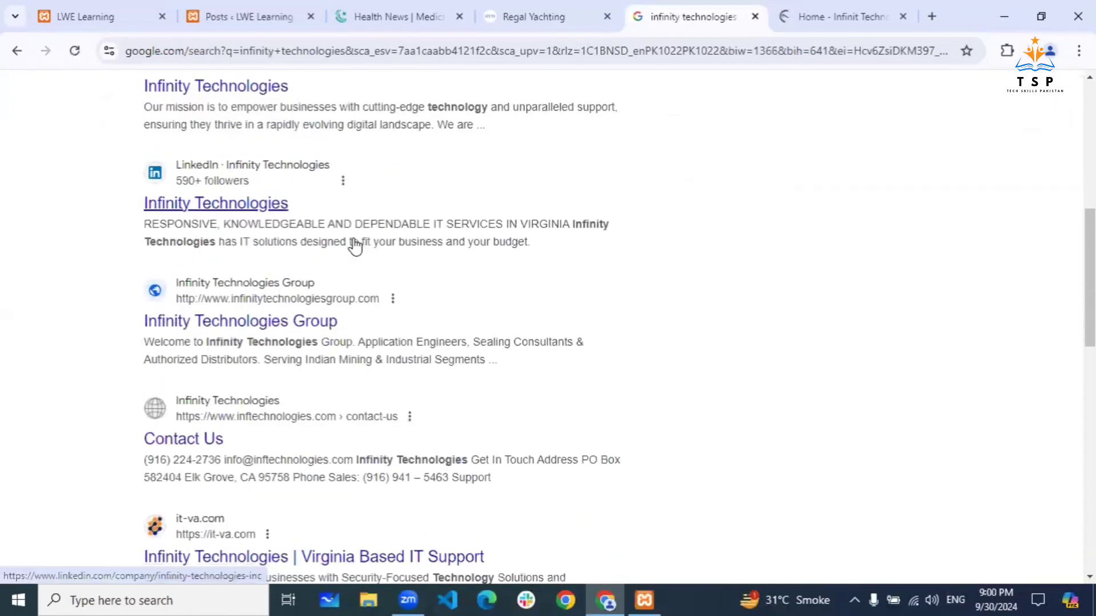
scroll(354, 242, down, 2)
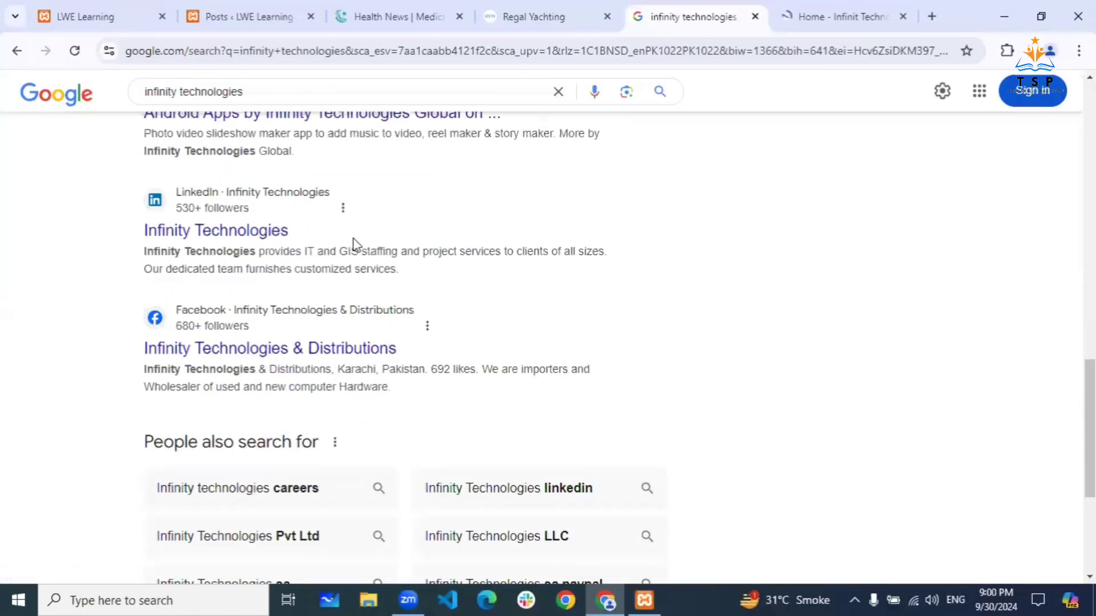
scroll(331, 143, up, 8)
- Clear the search box and enter 'tonykurtulan.com' as the new query
click(324, 98)
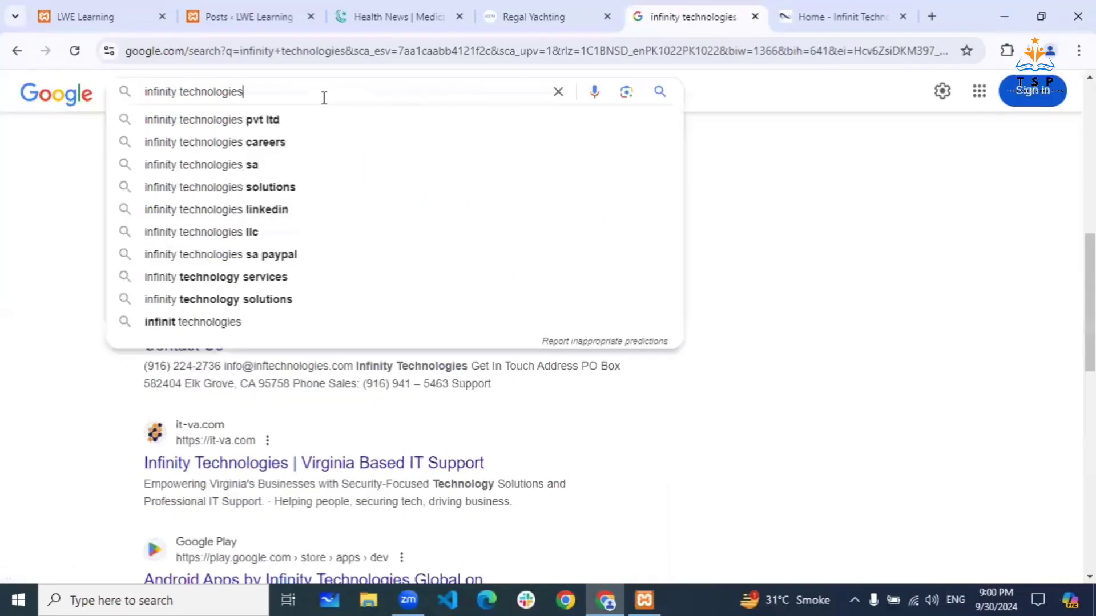
key(BackSpace)
key(BackSpace)
key(BackSpace)
key(BackSpace)
key(BackSpace)
key(BackSpace)
key(BackSpace)
key(BackSpace)
key(BackSpace)
key(BackSpace)
key(BackSpace)
key(BackSpace)
key(BackSpace)
key(BackSpace)
key(BackSpace)
key(BackSpace)
key(BackSpace)
key(BackSpace)
key(BackSpace)
key(BackSpace)
key(BackSpace)
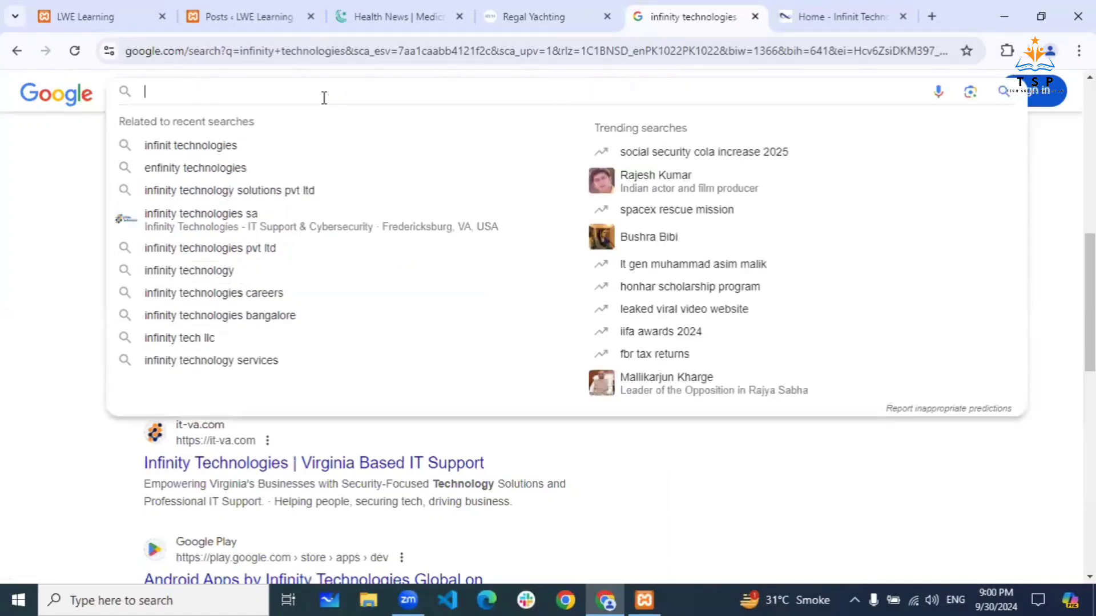
text(to)
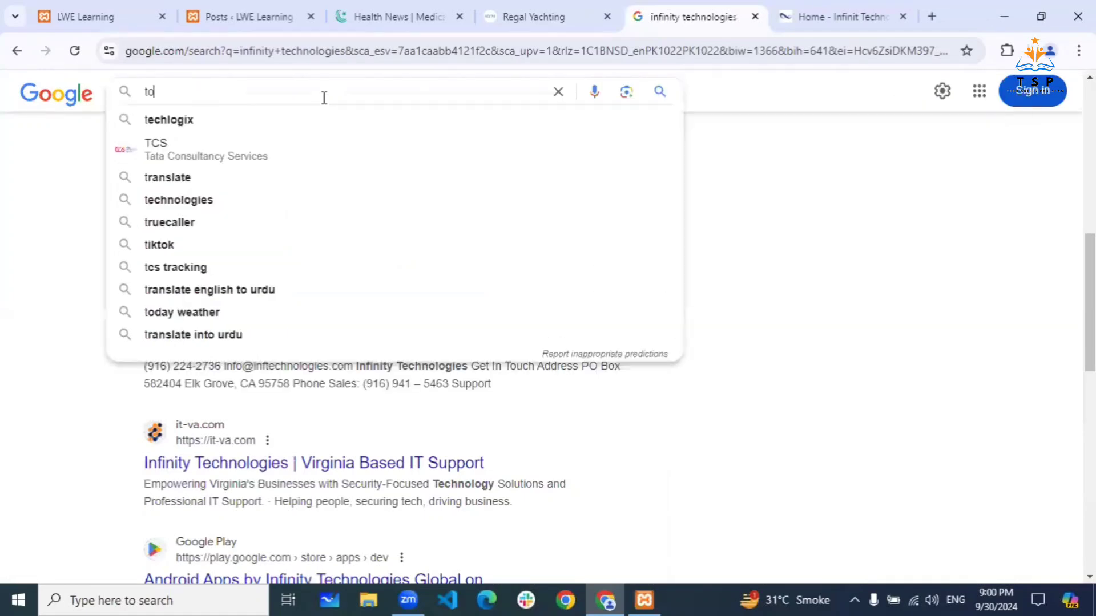
text(nykurtulan)
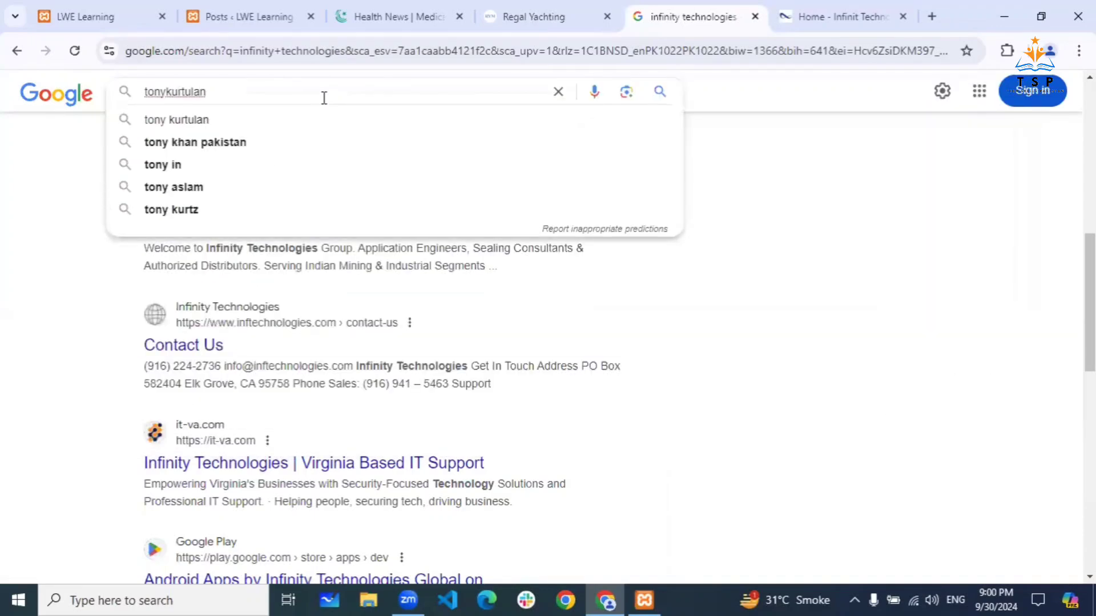
text(.com)
- Search for tonykurtulan.com, open the Tony Kurtulan result, then switch to the Regal Yachting page
key(Return)
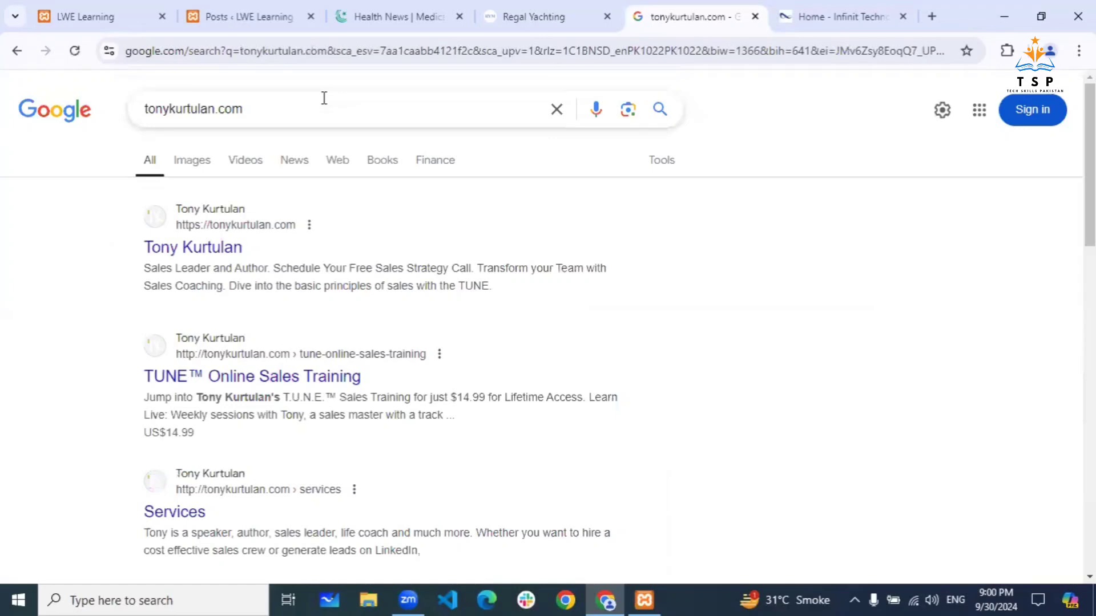
click(205, 247)
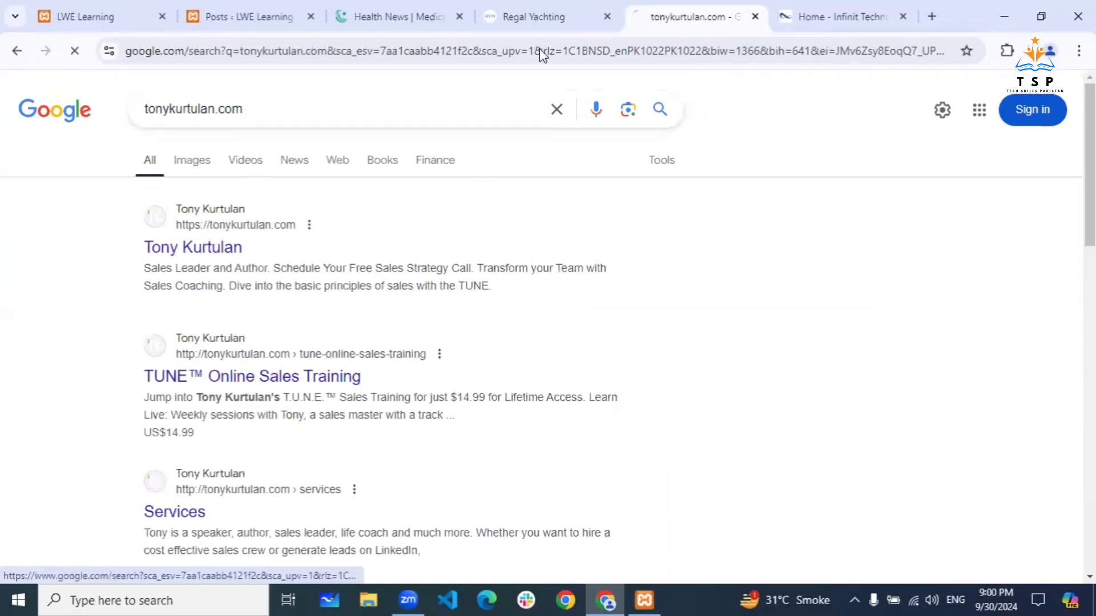
click(534, 17)
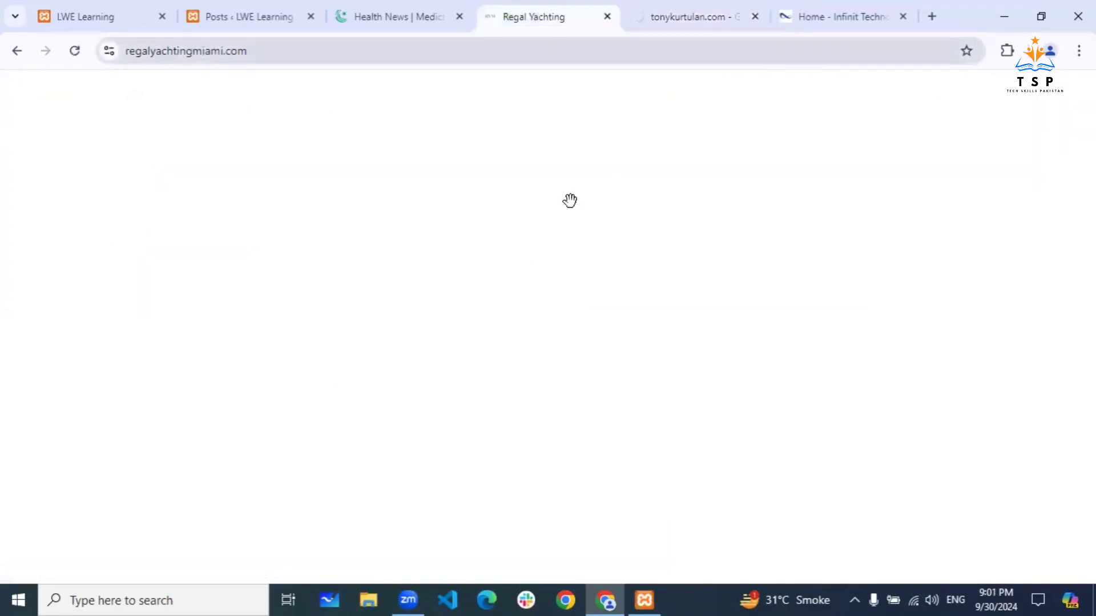
- Scroll through the Regal Yachting Miami page to view the yacht listing cards
scroll(586, 341, down, 12)
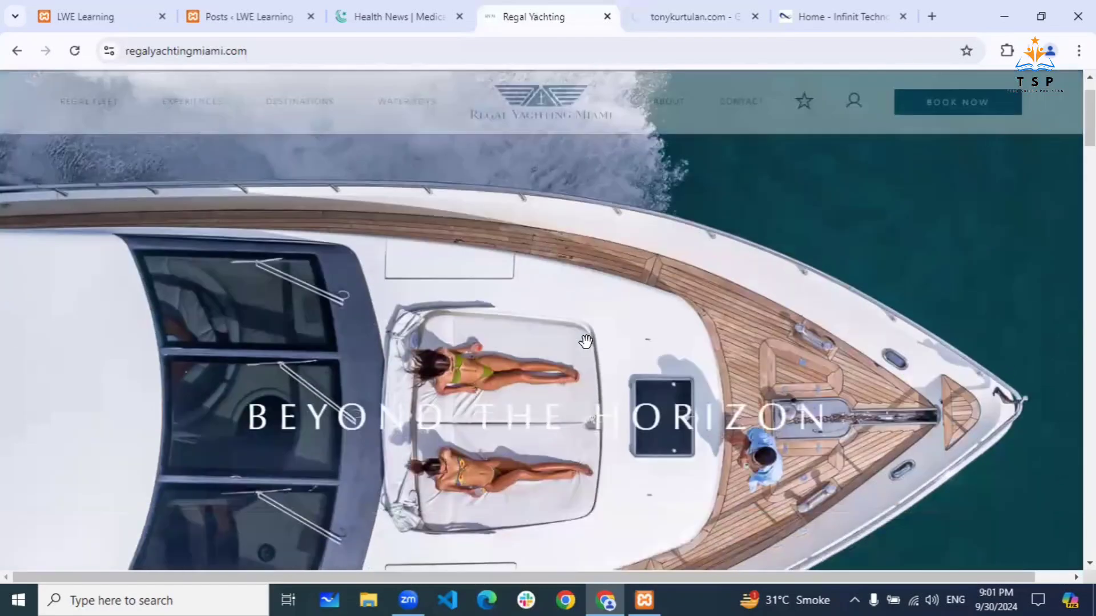
scroll(587, 344, up, 5)
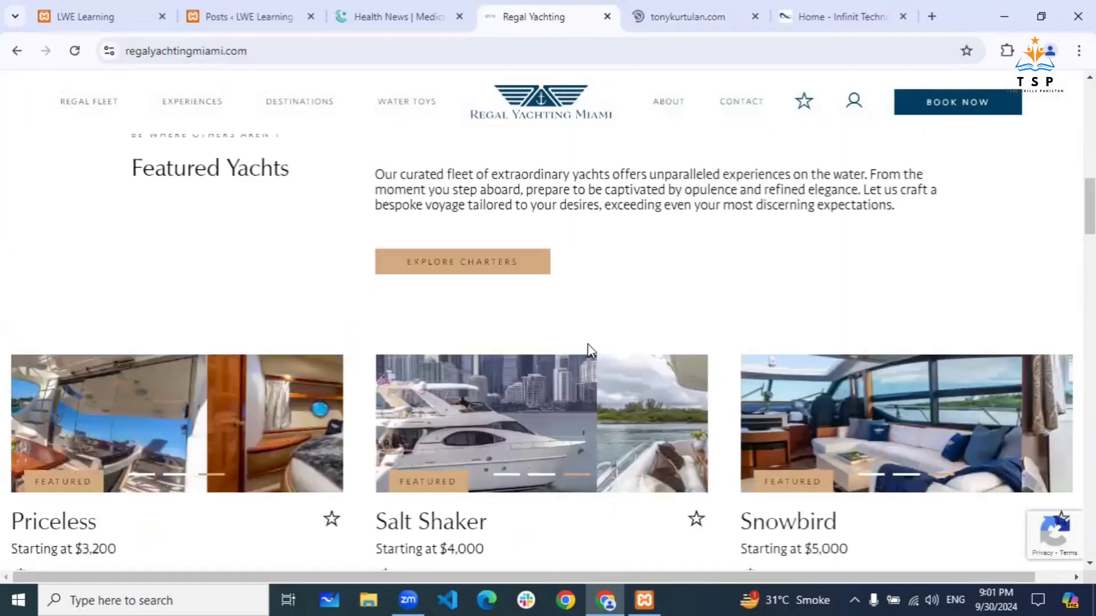
scroll(591, 351, down, 8)
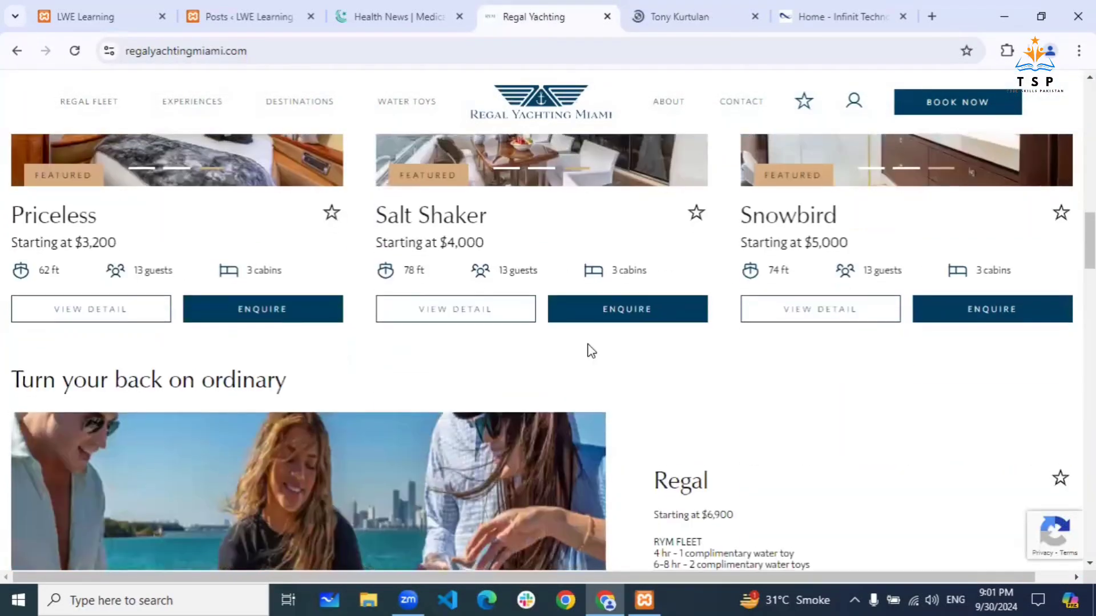
scroll(587, 343, down, 5)
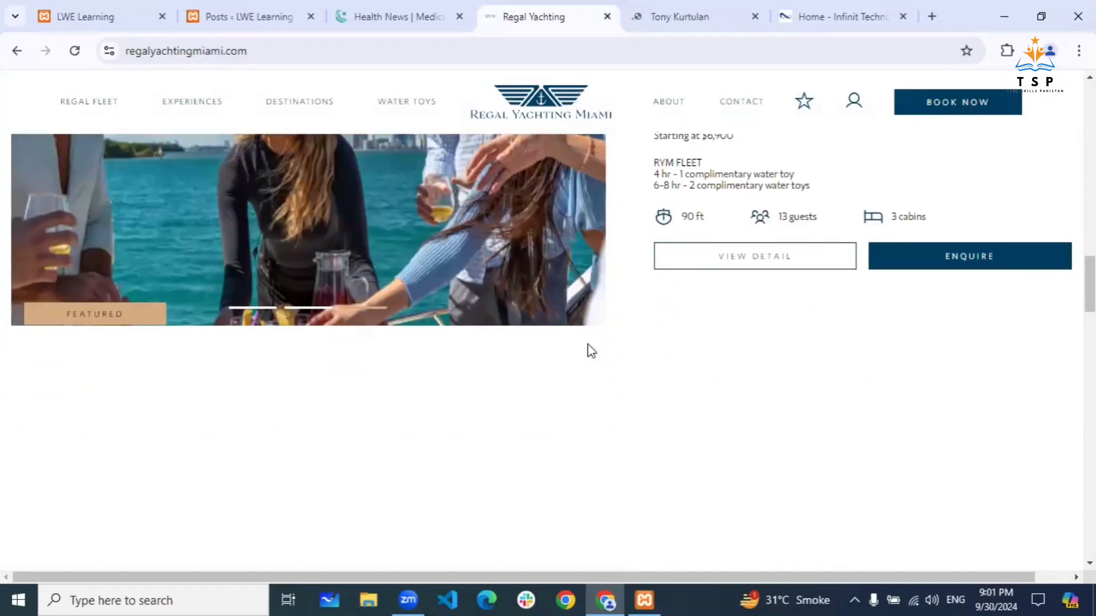
scroll(588, 343, down, 3)
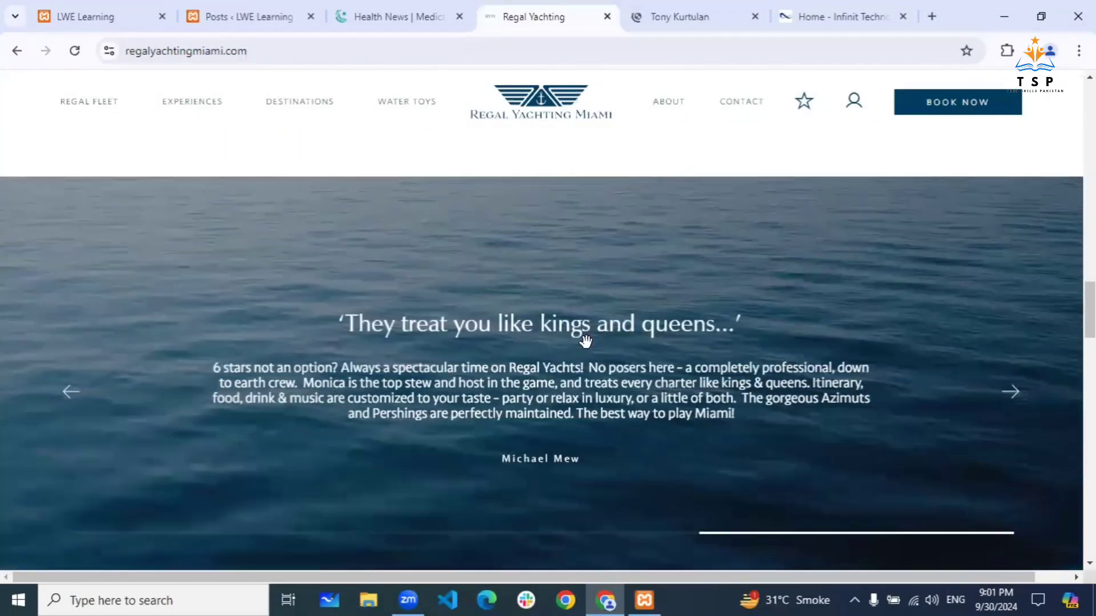
scroll(587, 343, down, 5)
scroll(587, 344, up, 2)
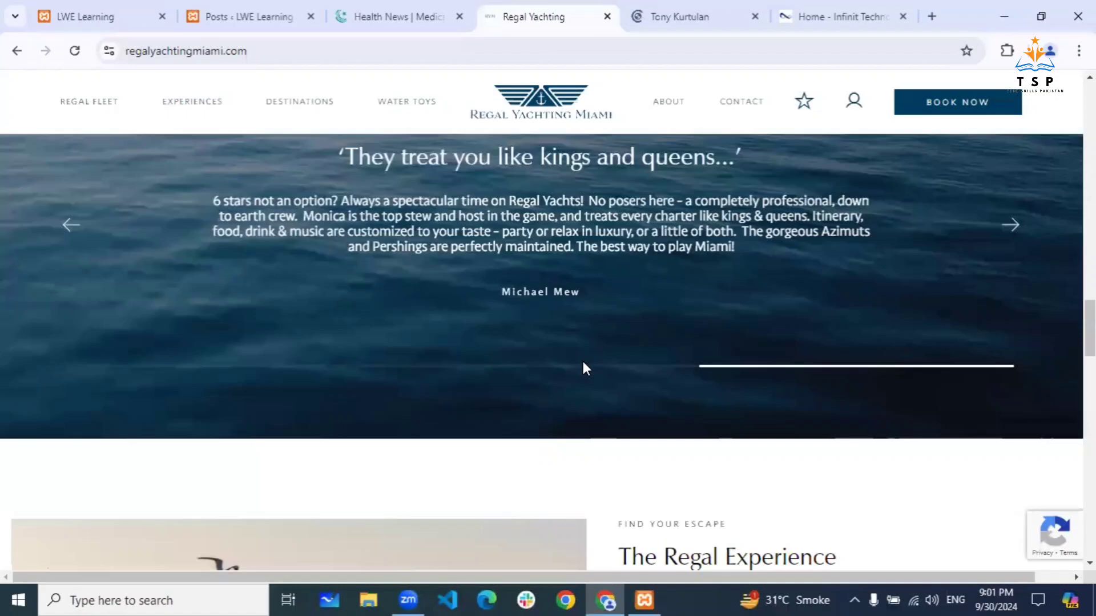
scroll(583, 363, down, 1)
scroll(583, 363, down, 8)
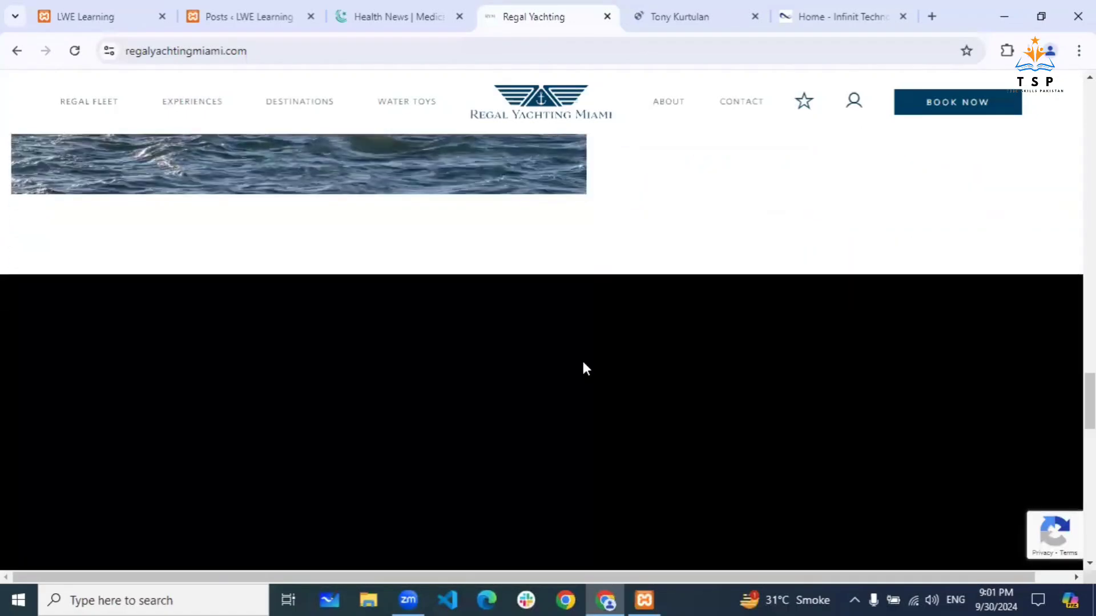
scroll(584, 368, down, 3)
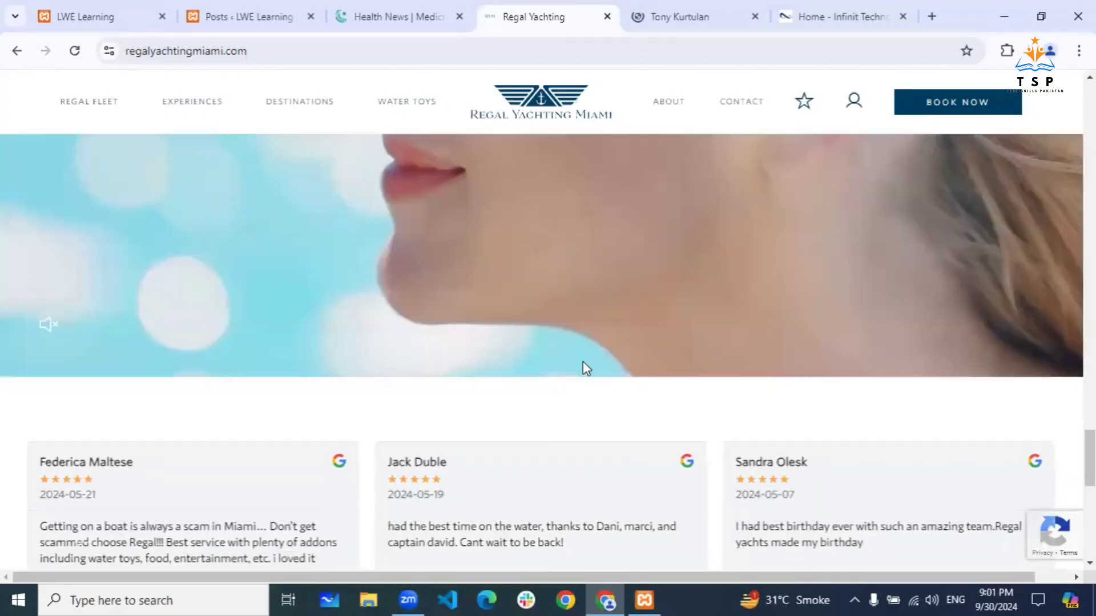
scroll(583, 363, down, 1)
scroll(584, 367, up, 3)
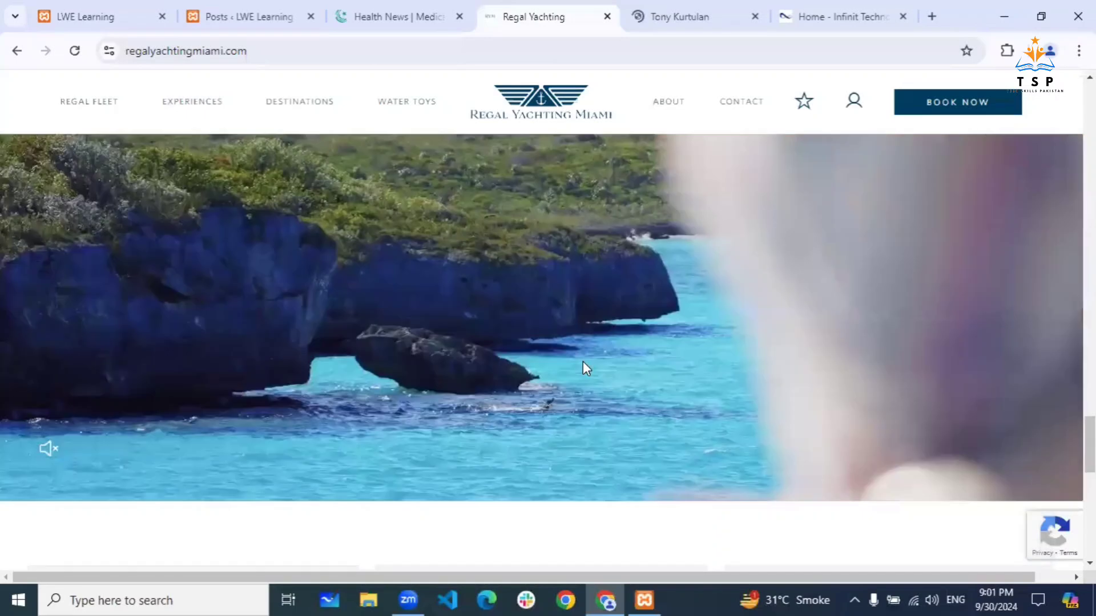
scroll(105, 490, up, 1)
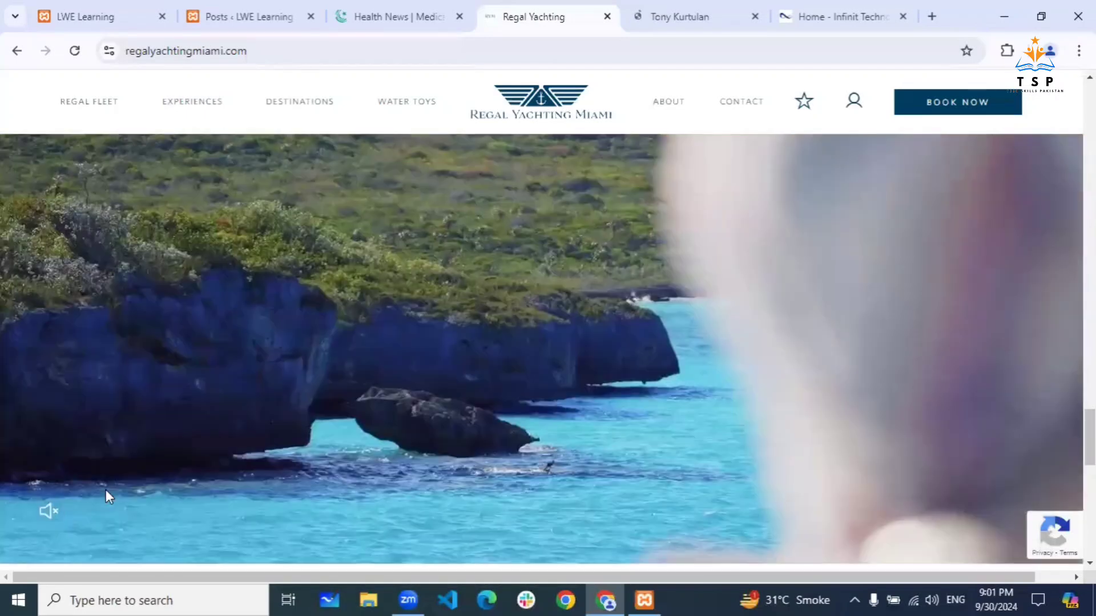
- Turn the yacht background video's sound on and off, then switch to the Tony Kurtulan site
click(51, 517)
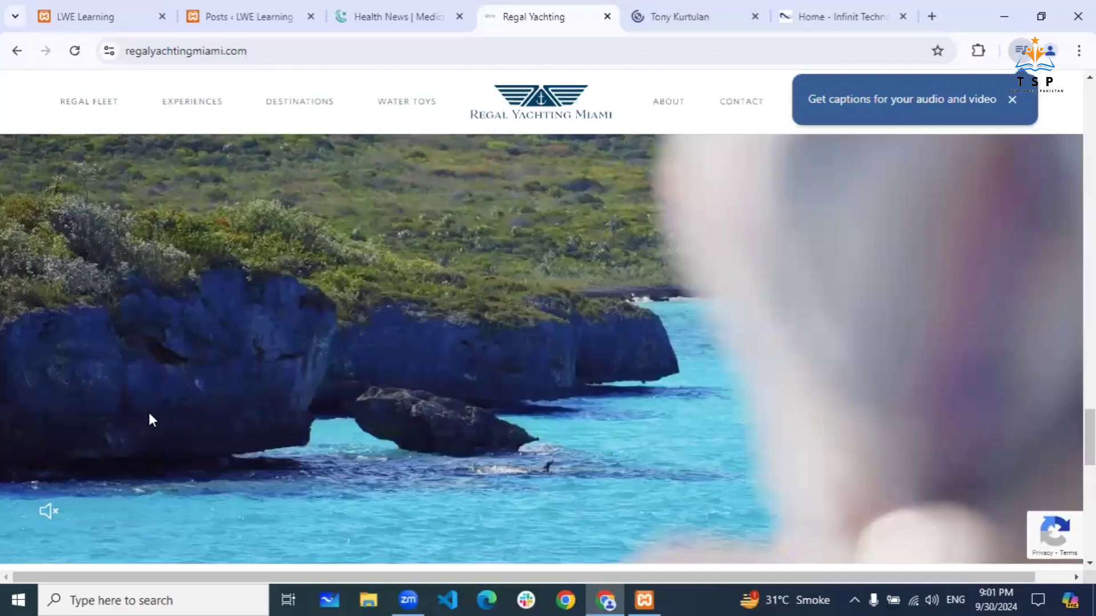
scroll(149, 420, down, 3)
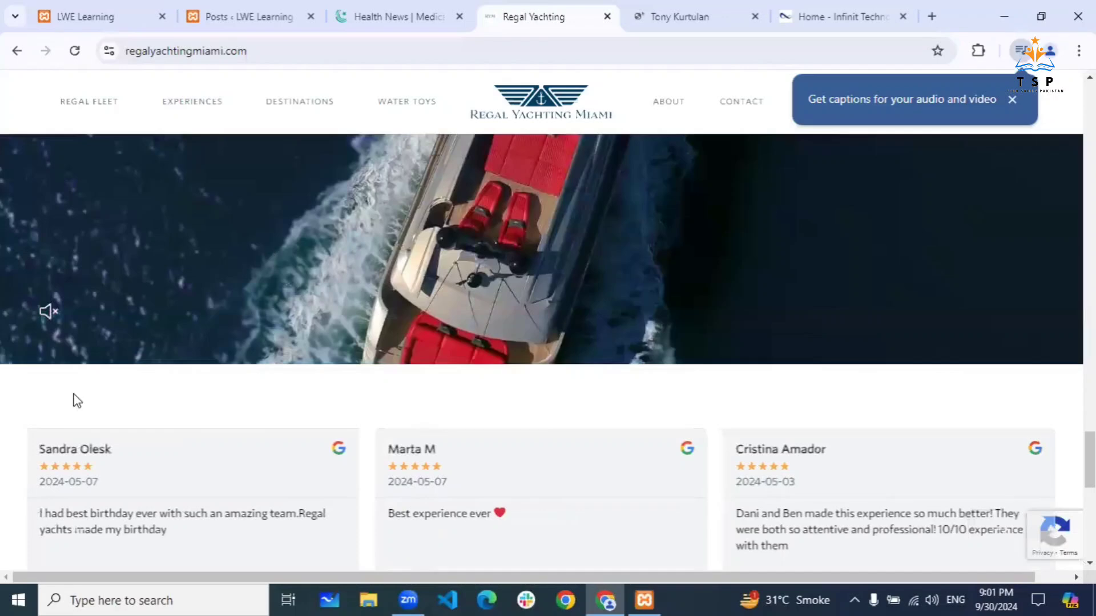
scroll(73, 399, up, 3)
click(53, 505)
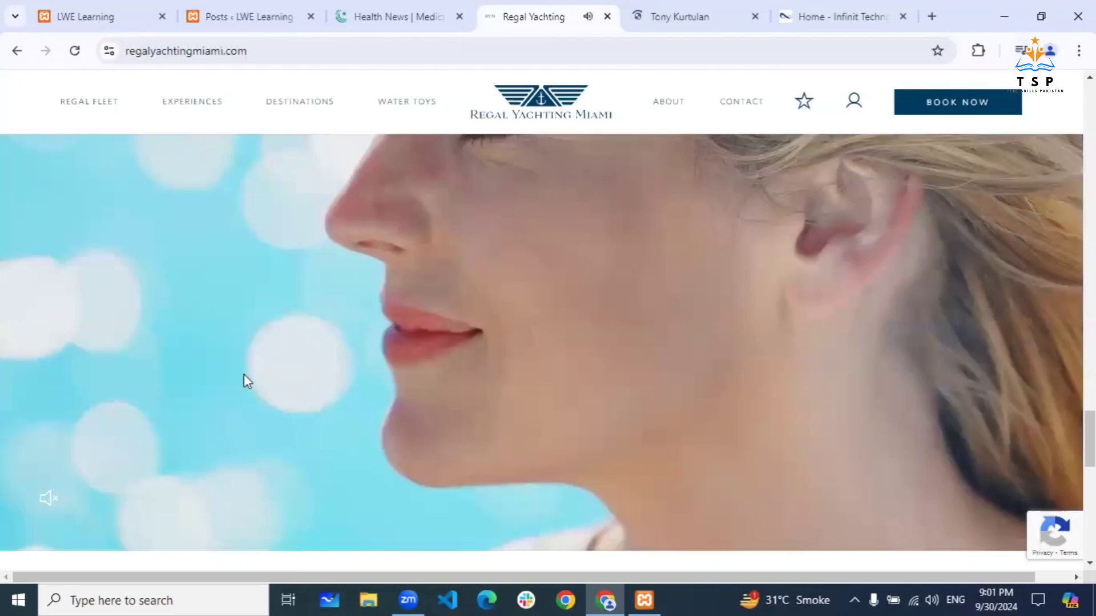
scroll(244, 375, up, 12)
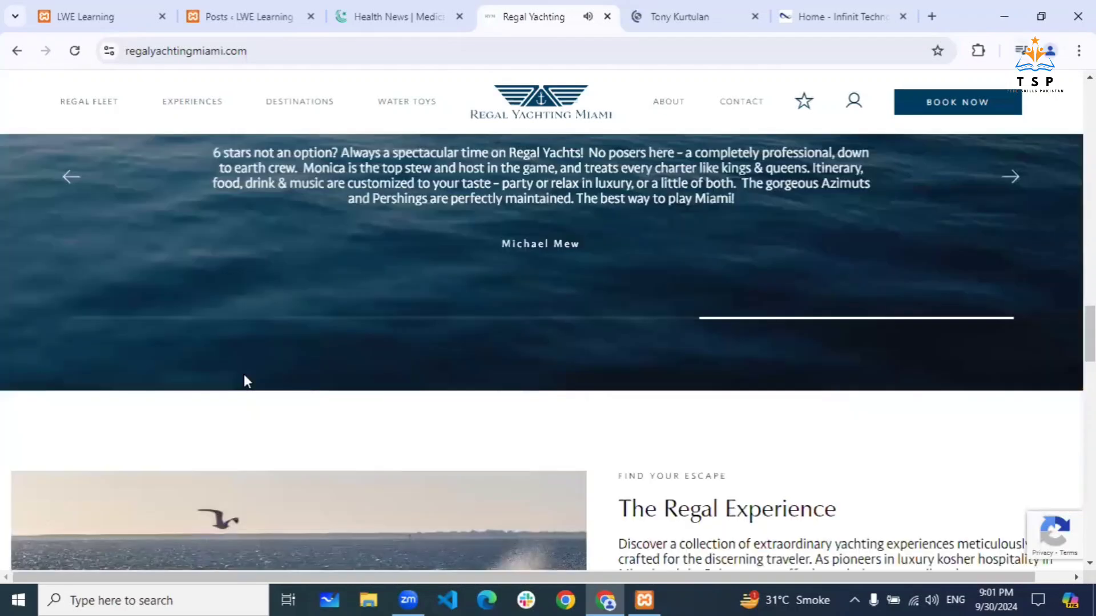
scroll(244, 374, up, 13)
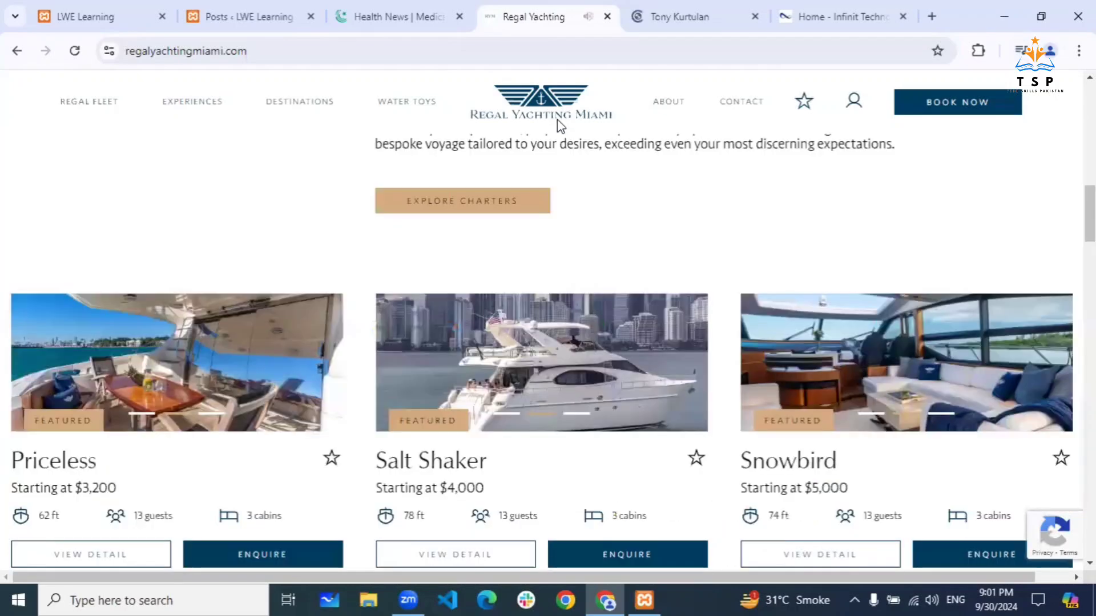
click(682, 22)
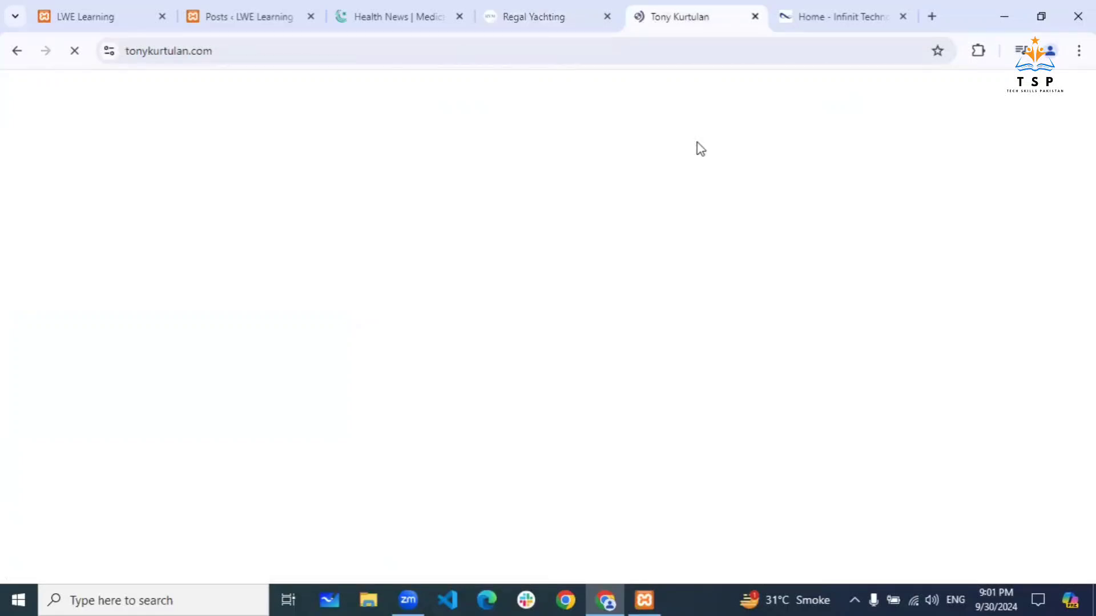
- Switch to Infinit Technologies, dismissing its newsletter popup twice while scrolling to Why Choose Us
click(826, 24)
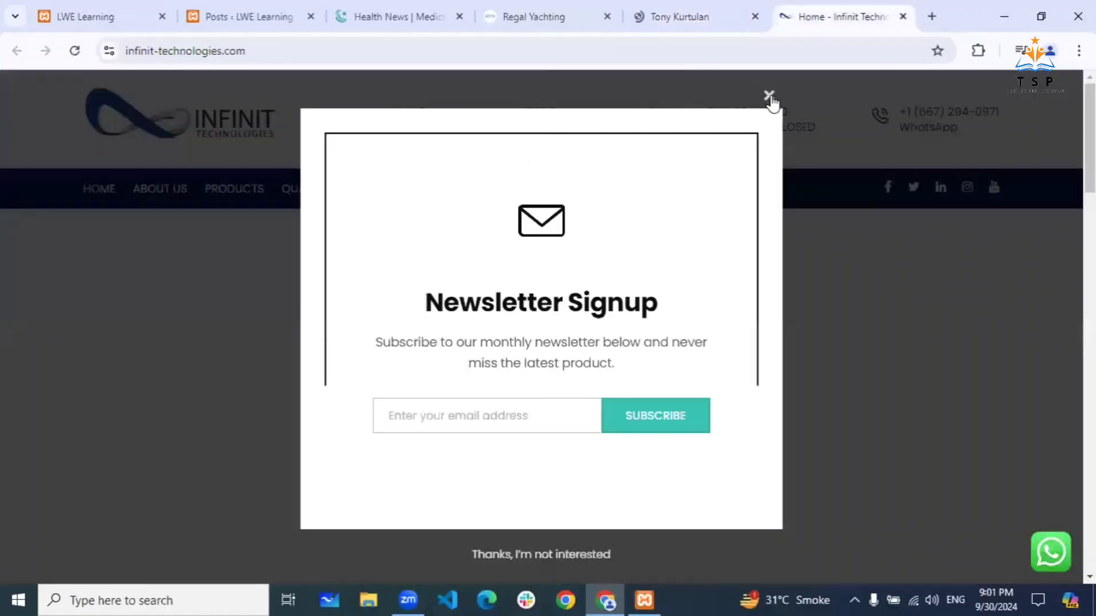
click(768, 96)
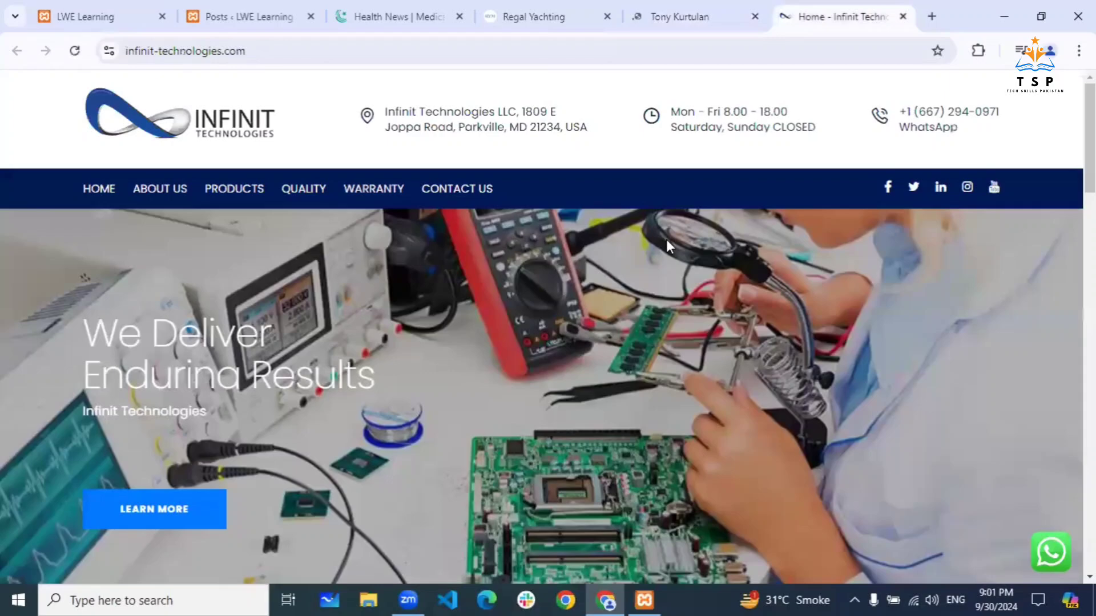
scroll(666, 238, down, 5)
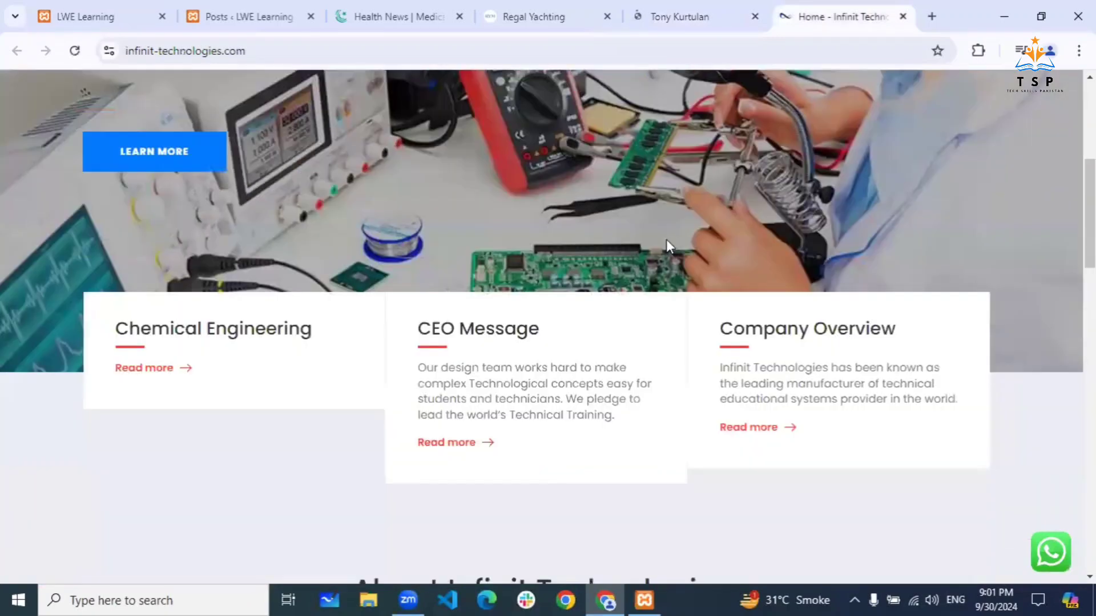
scroll(666, 239, down, 5)
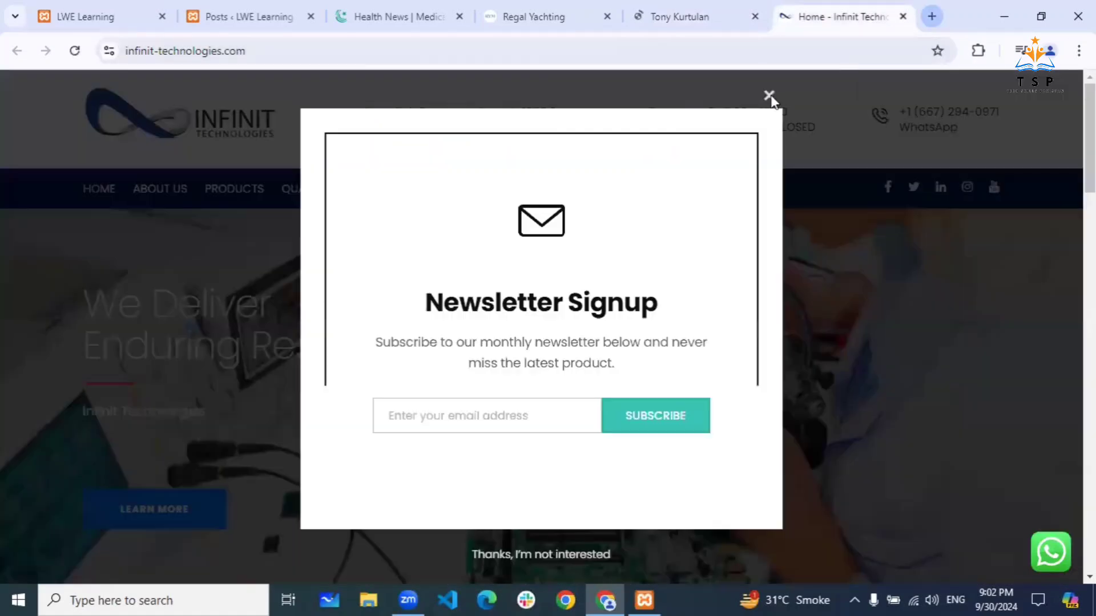
click(768, 95)
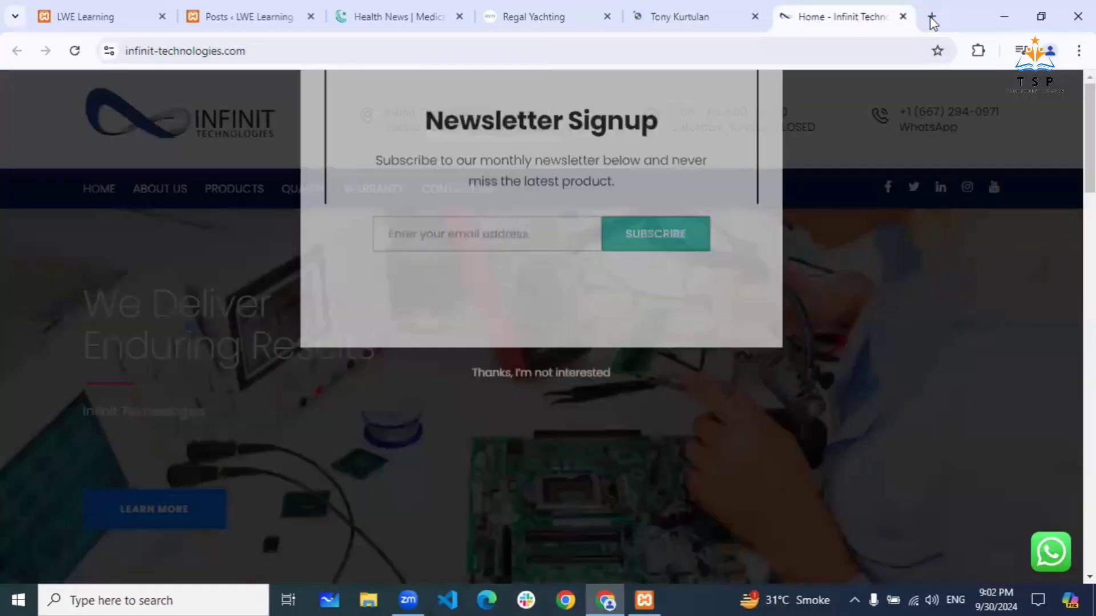
- In a new tab, search 'giaia digital', then correct the query to 'gioia digital'
click(932, 19)
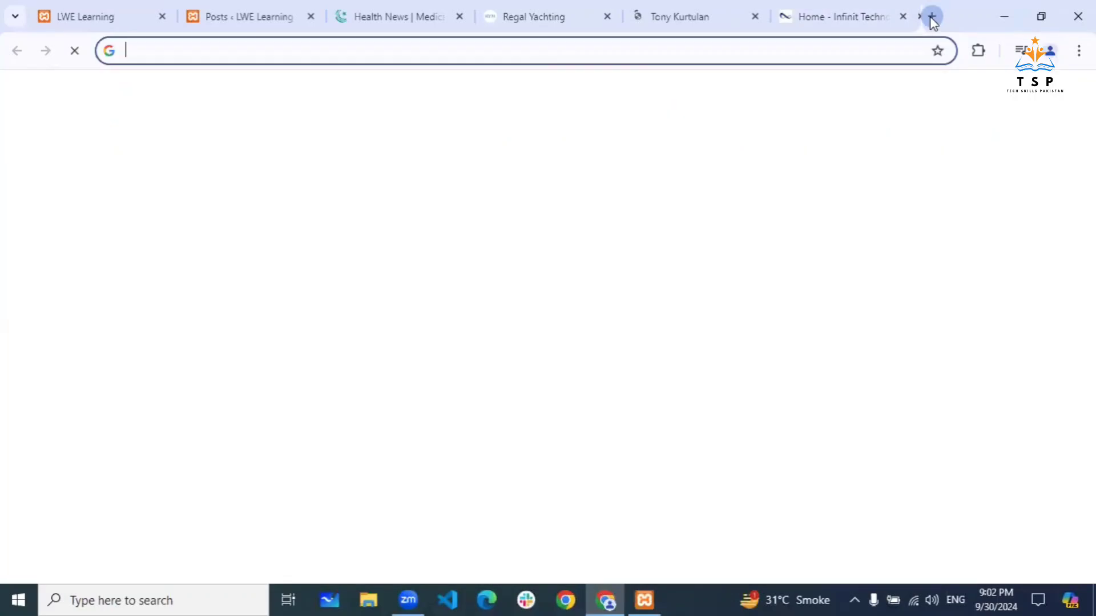
text(gia)
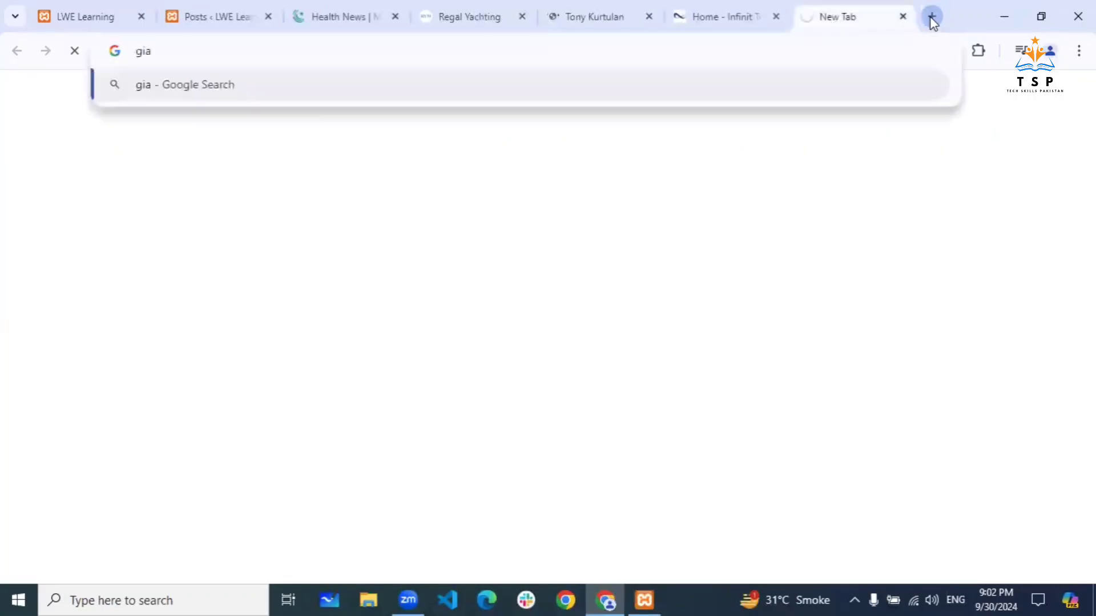
text(ia)
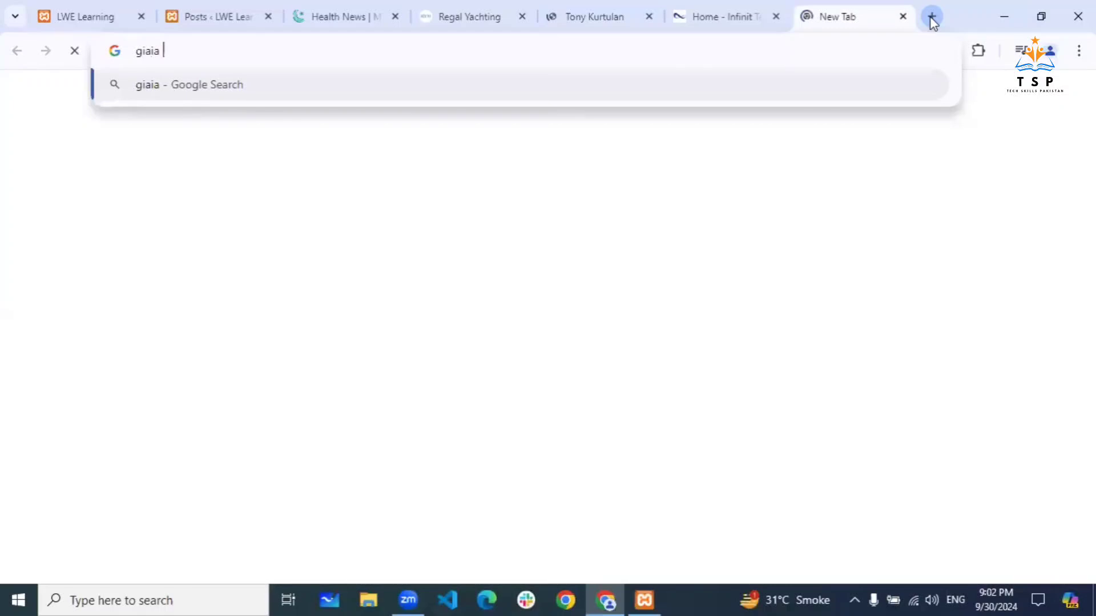
text( digital)
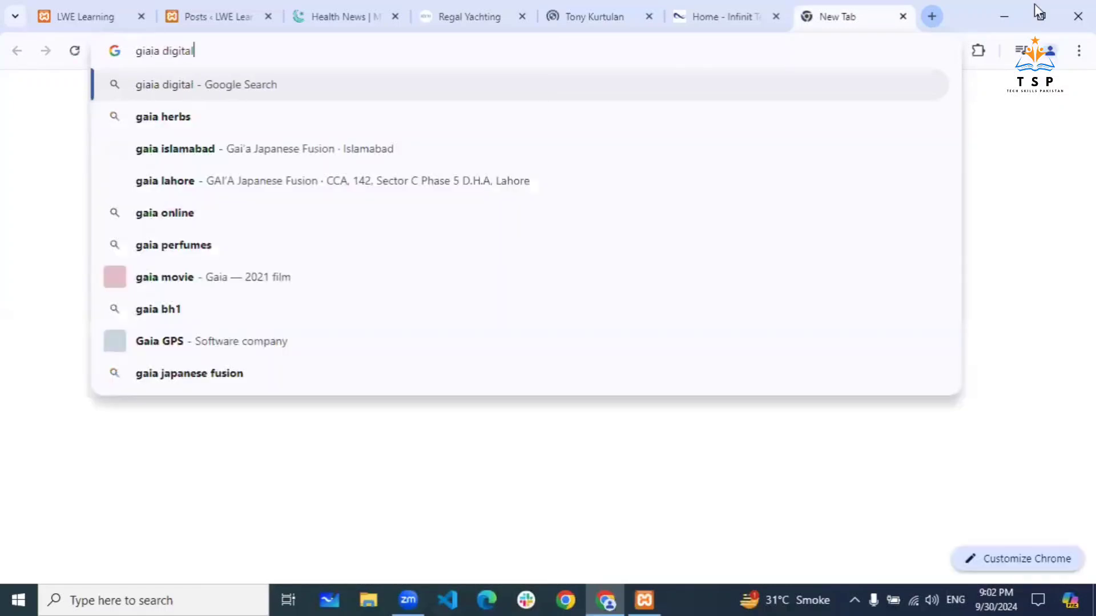
key(Return)
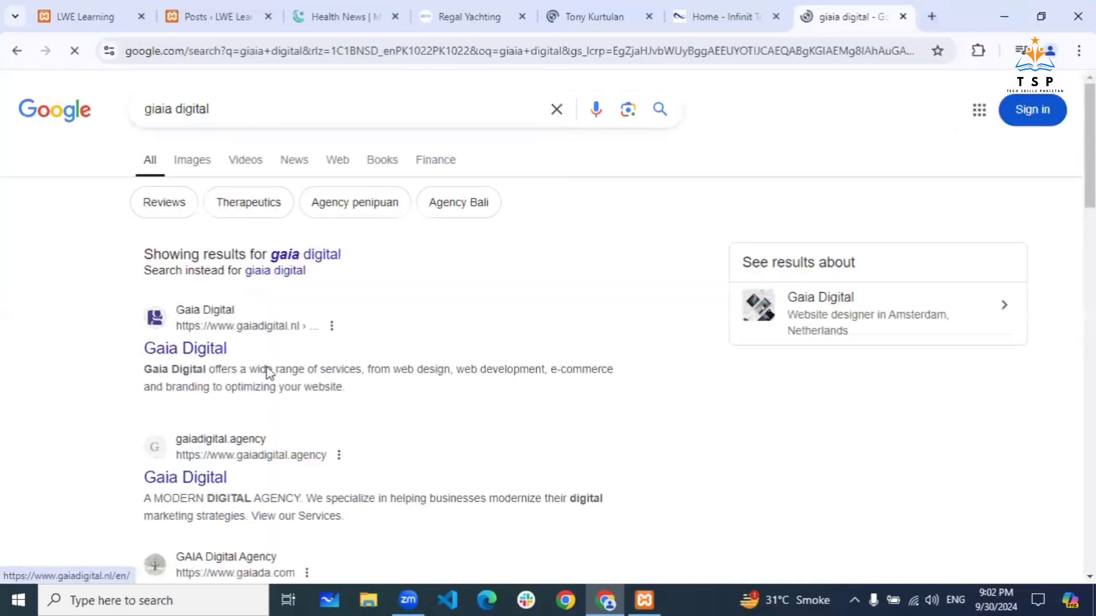
scroll(268, 372, down, 5)
scroll(269, 372, up, 5)
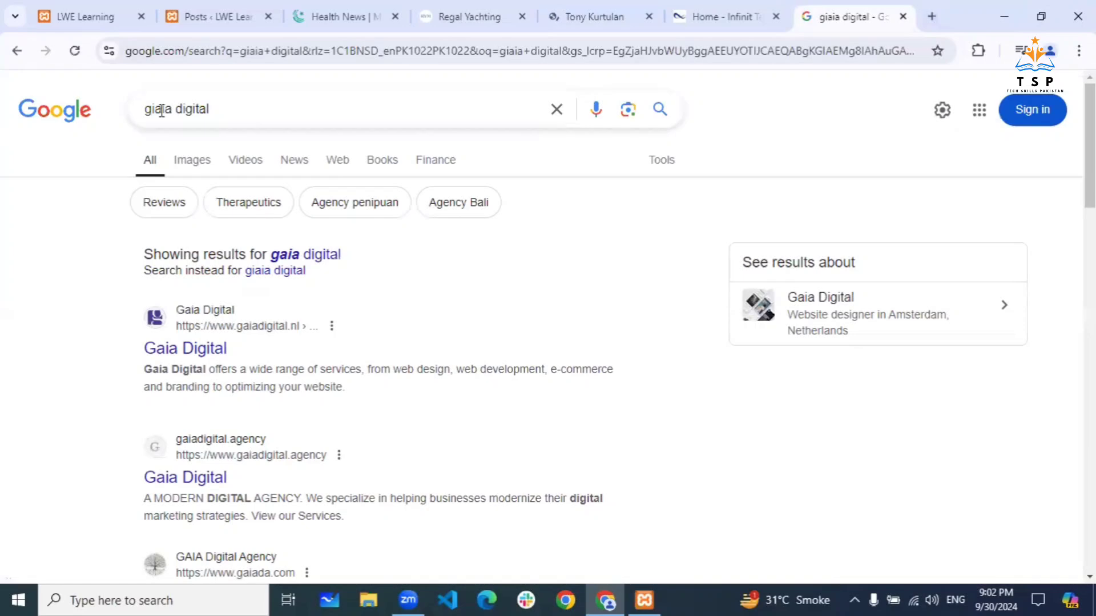
click(162, 109)
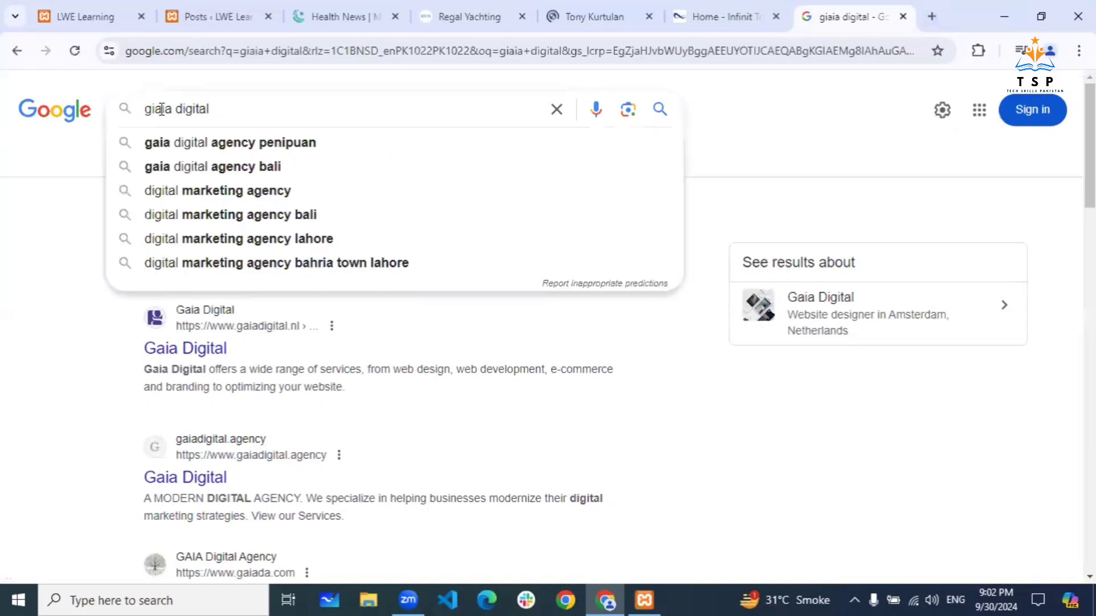
key(BackSpace)
text(o)
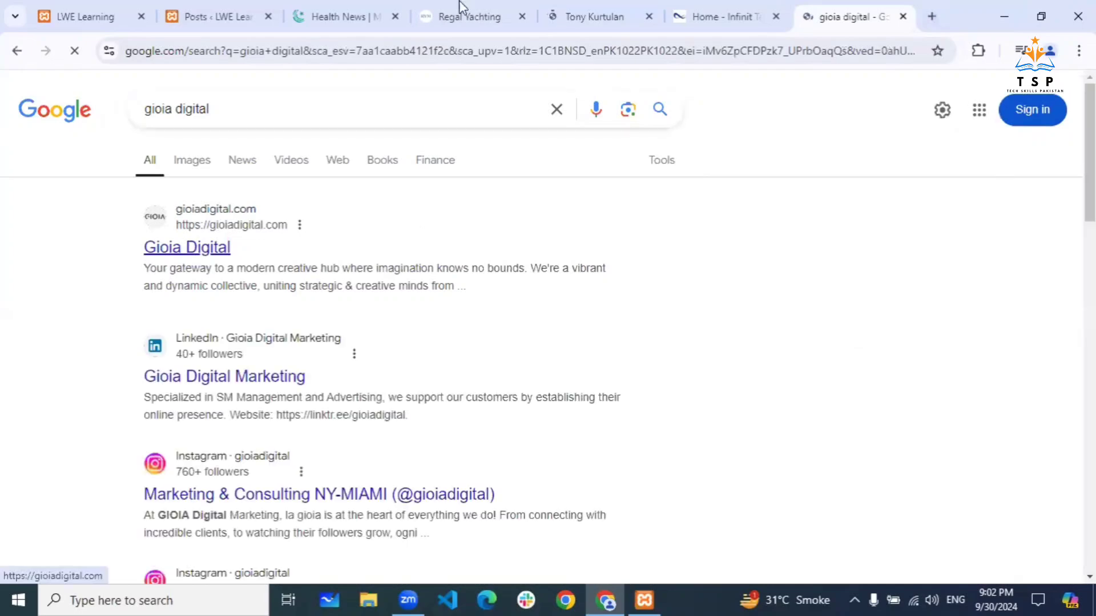
- Switch through the Regal Yachting, Tony Kurtulan and Gioia Digital tabs, ending on Tony Kurtulan
click(425, 8)
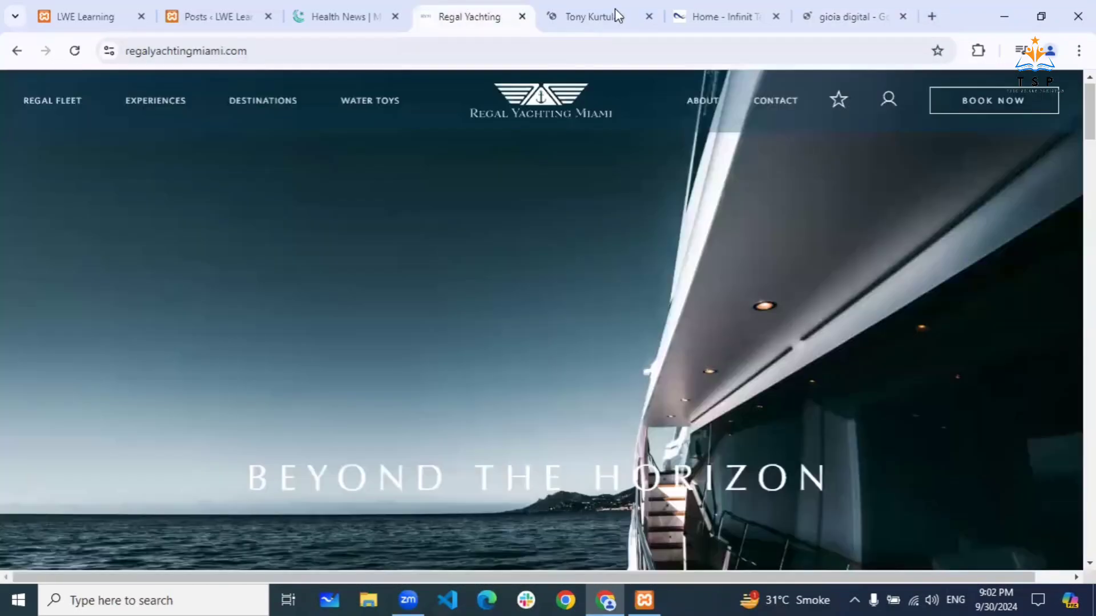
click(616, 8)
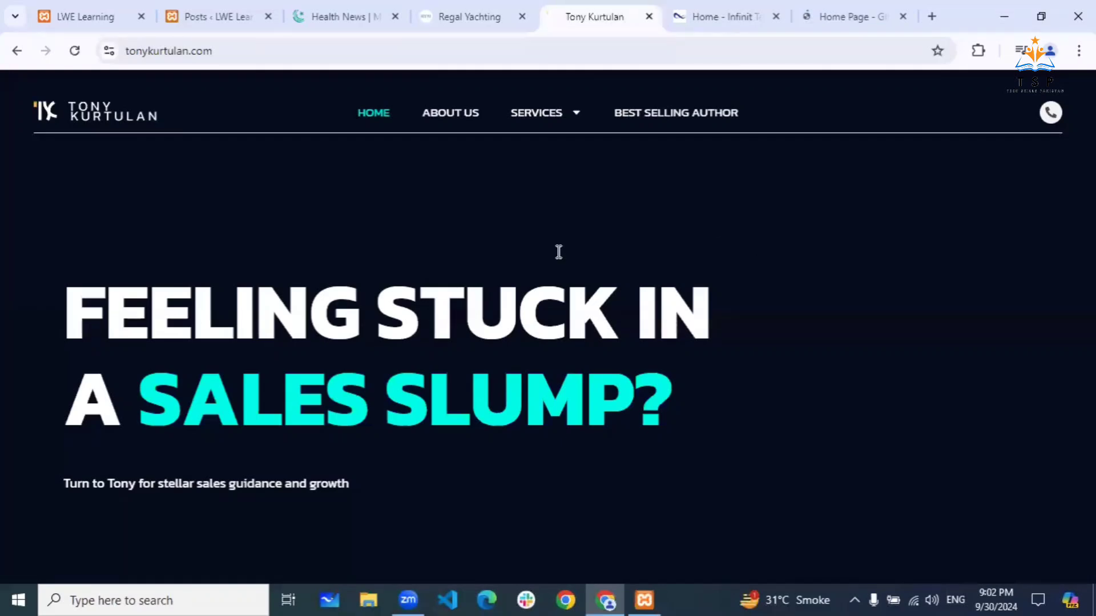
click(846, 16)
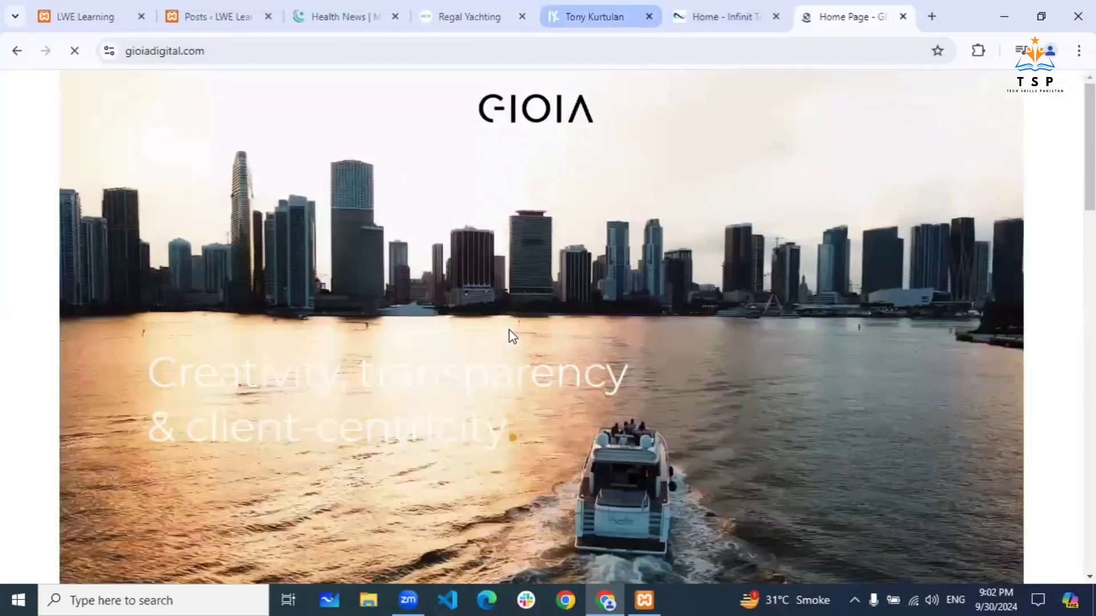
click(594, 17)
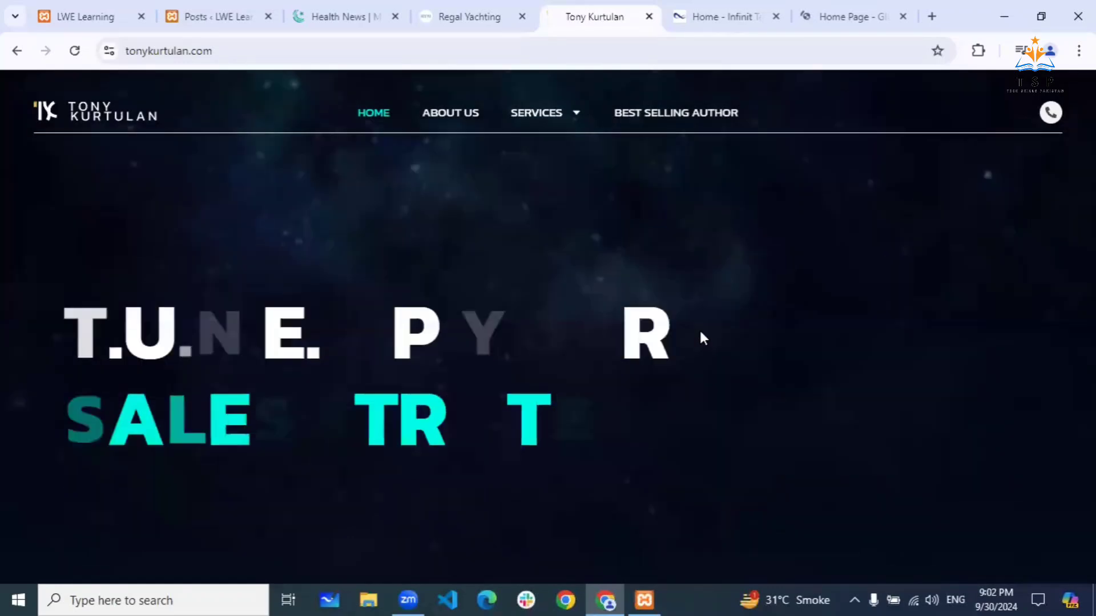
- Scroll the Tony Kurtulan homepage down to the sales stats and back to the top
scroll(699, 328, down, 6)
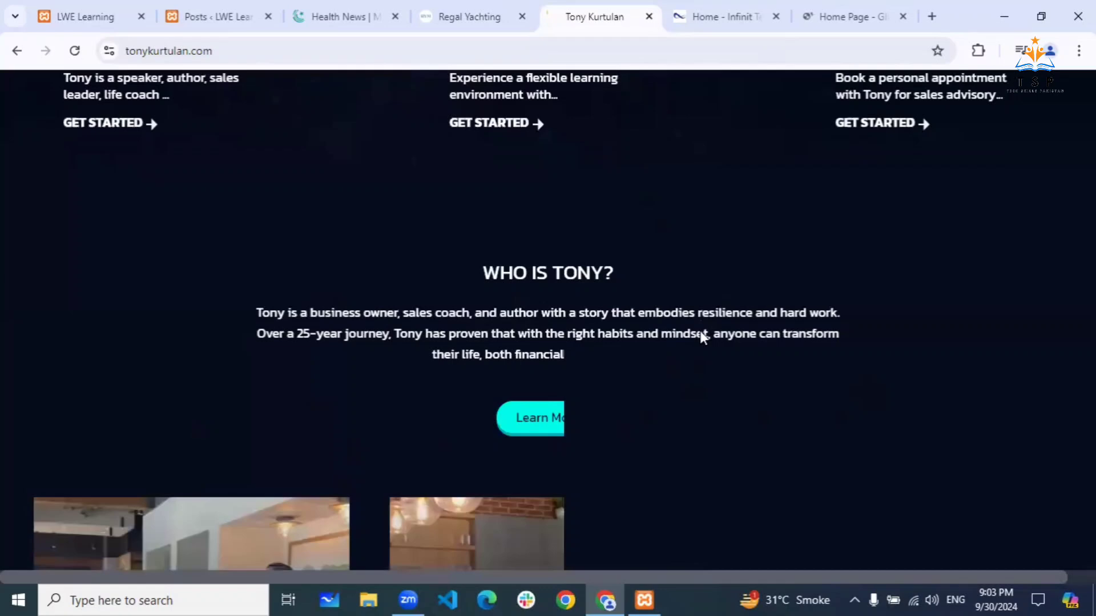
scroll(699, 331, down, 6)
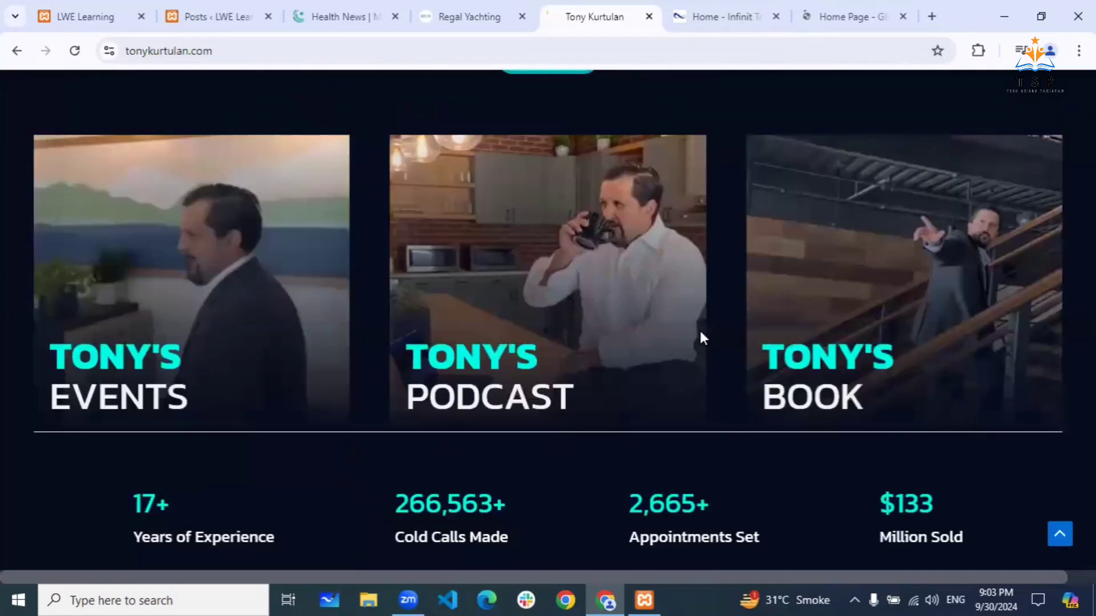
scroll(699, 329, down, 6)
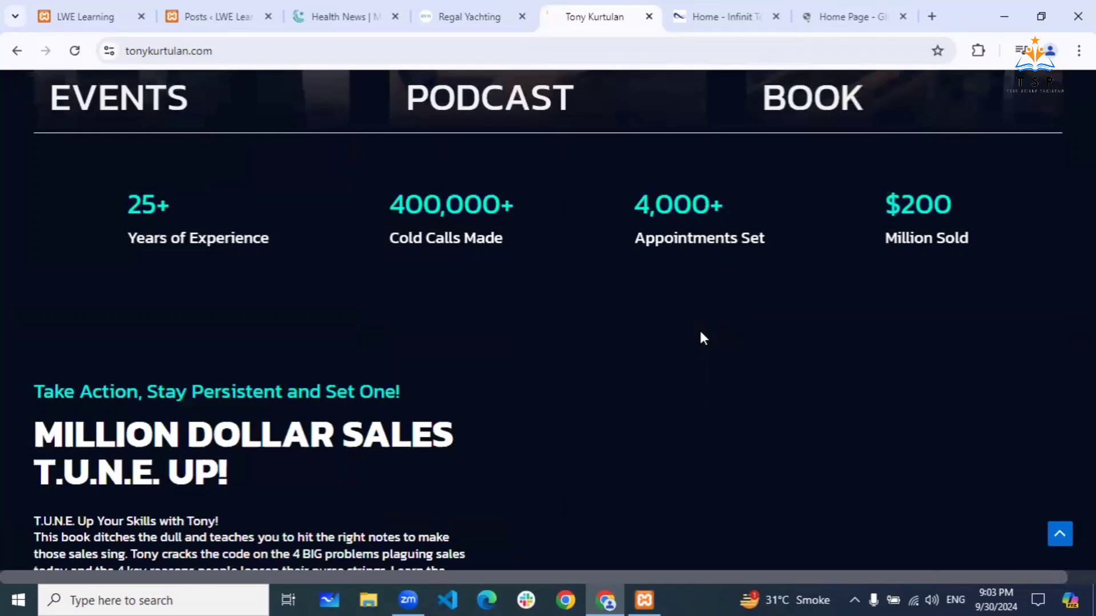
scroll(700, 333, up, 12)
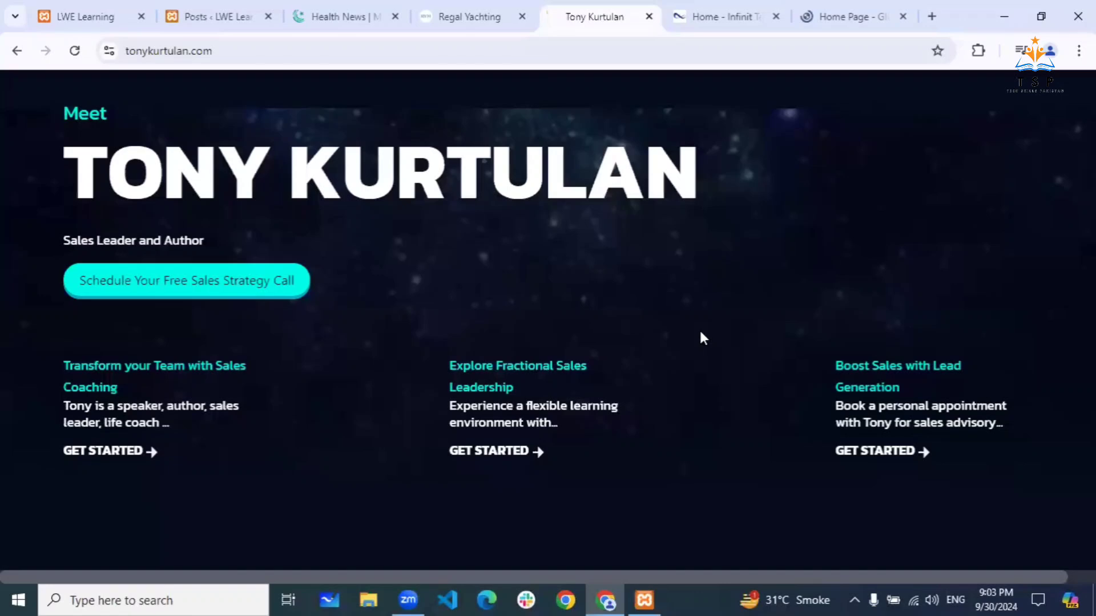
scroll(701, 334, up, 5)
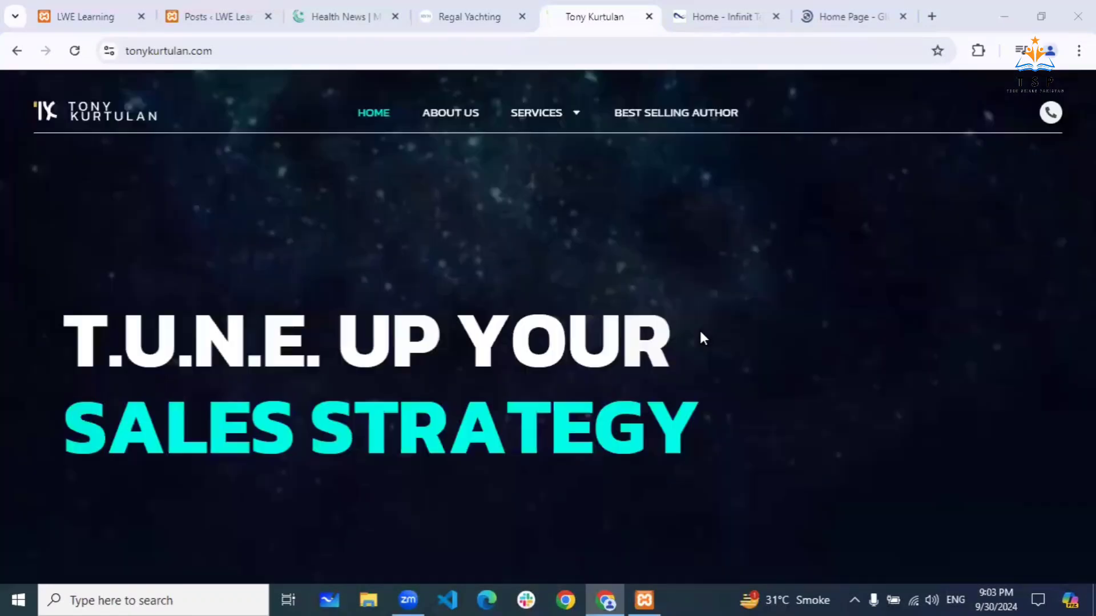